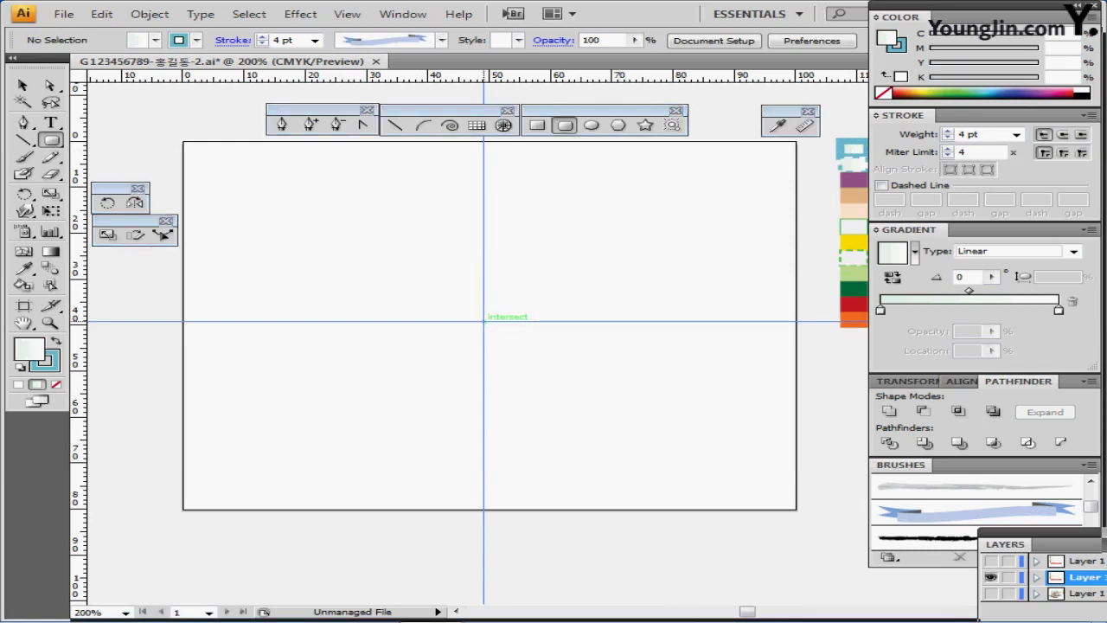
Draw a rounded rectangle 50 mm wide and 60 mm high with a 17 mm corner radius, centred on the guide intersection
{"action": "left_click", "coordinate": [484, 321]}
{"action": "left_click_drag", "start_coordinate": [540, 250], "coordinate": [544, 230]}
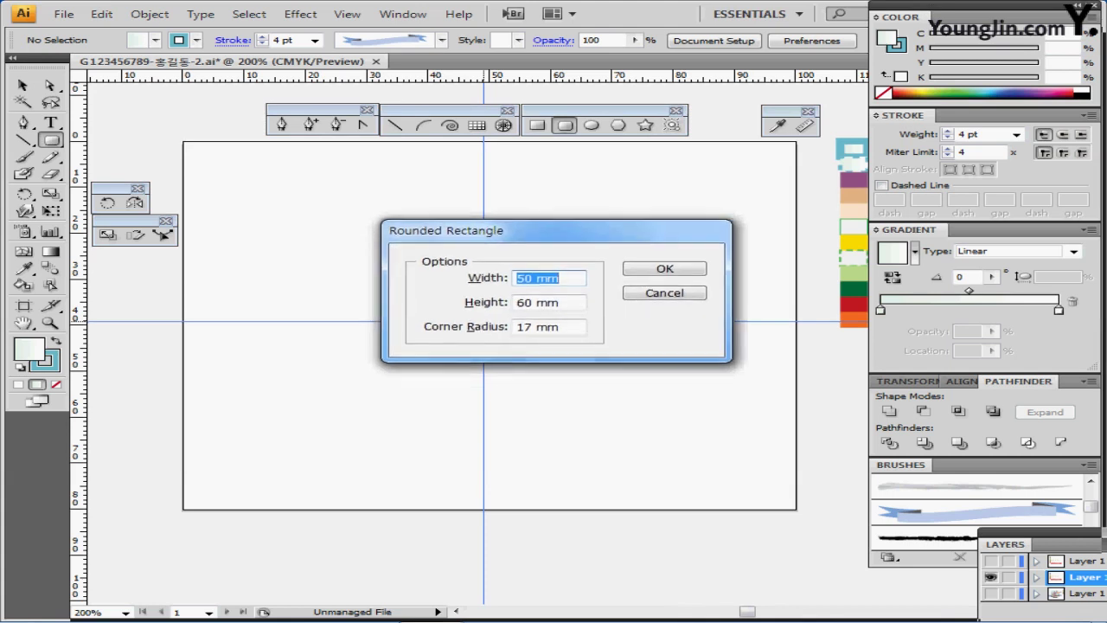
{"action": "key", "text": "Tab"}
{"action": "key", "text": "Tab"}
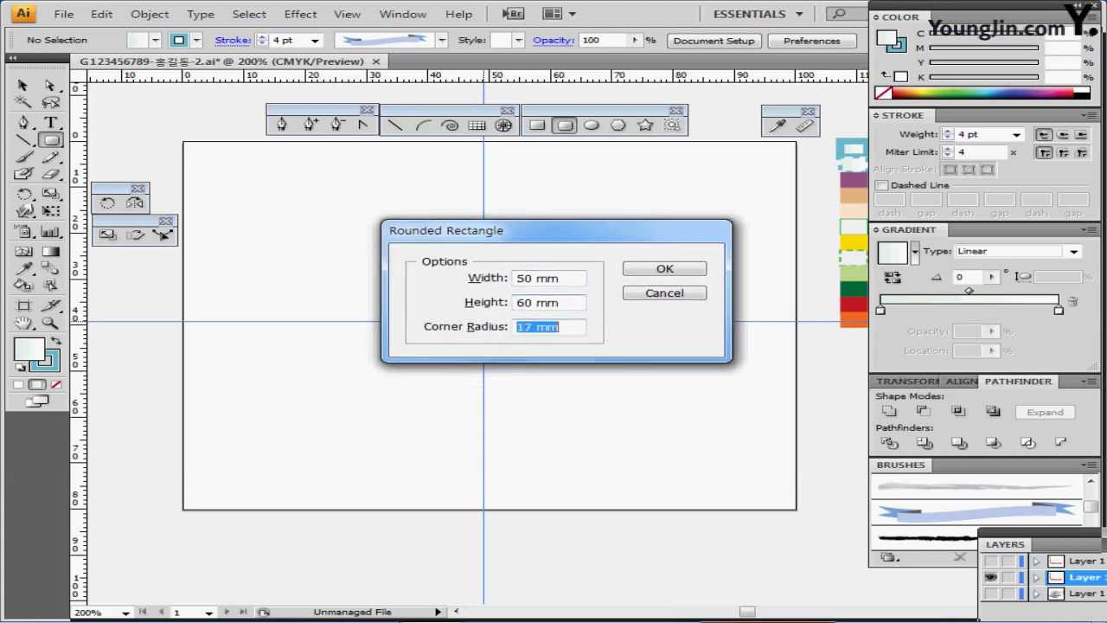
{"action": "key", "text": "Tab"}
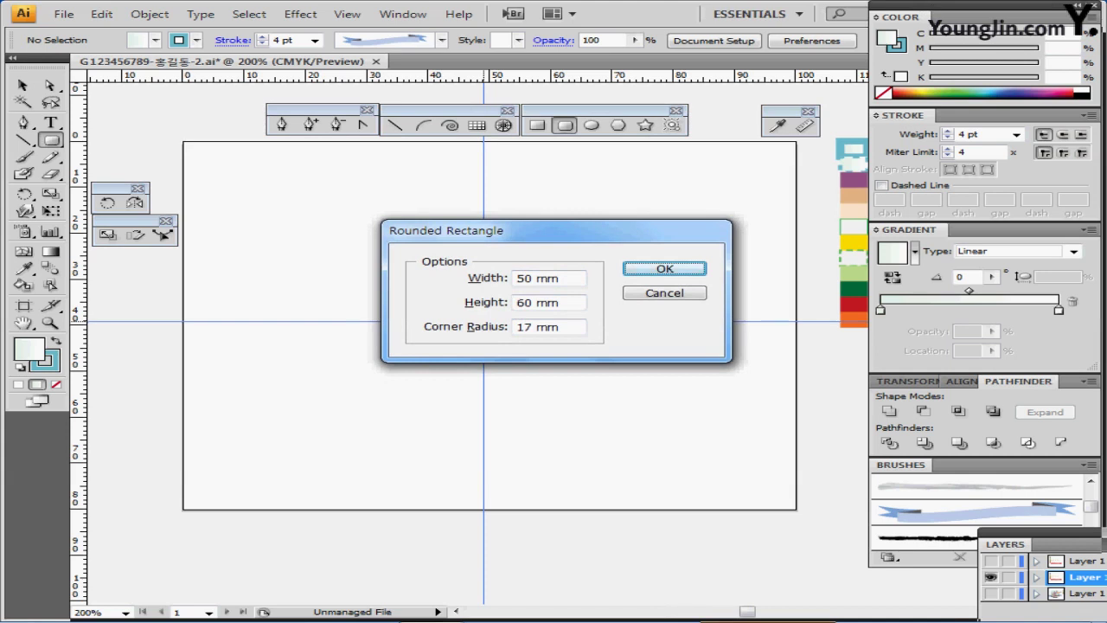
{"action": "key", "text": "Return"}
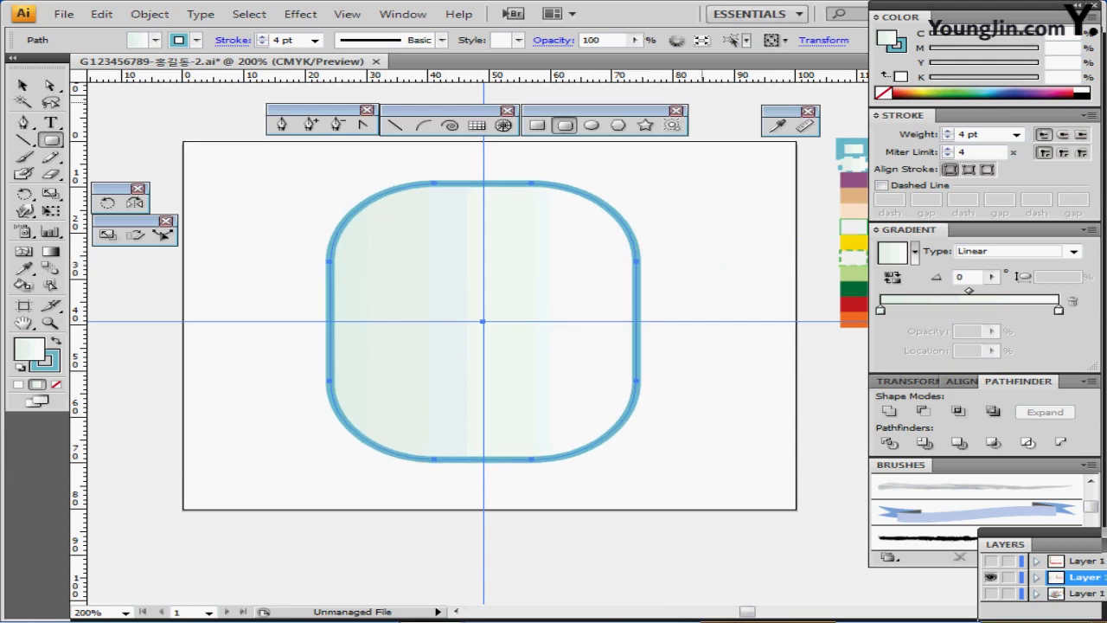
Set the rounded rectangle's stroke weight to 4 pt
{"action": "key", "text": "x"}
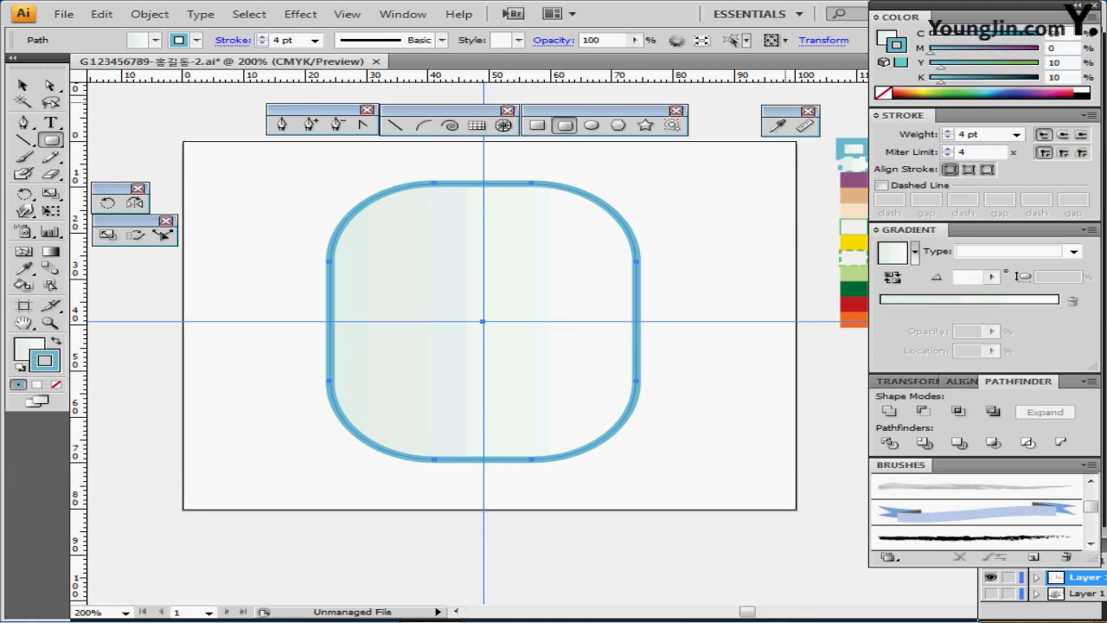
{"action": "double_click", "coordinate": [968, 135]}
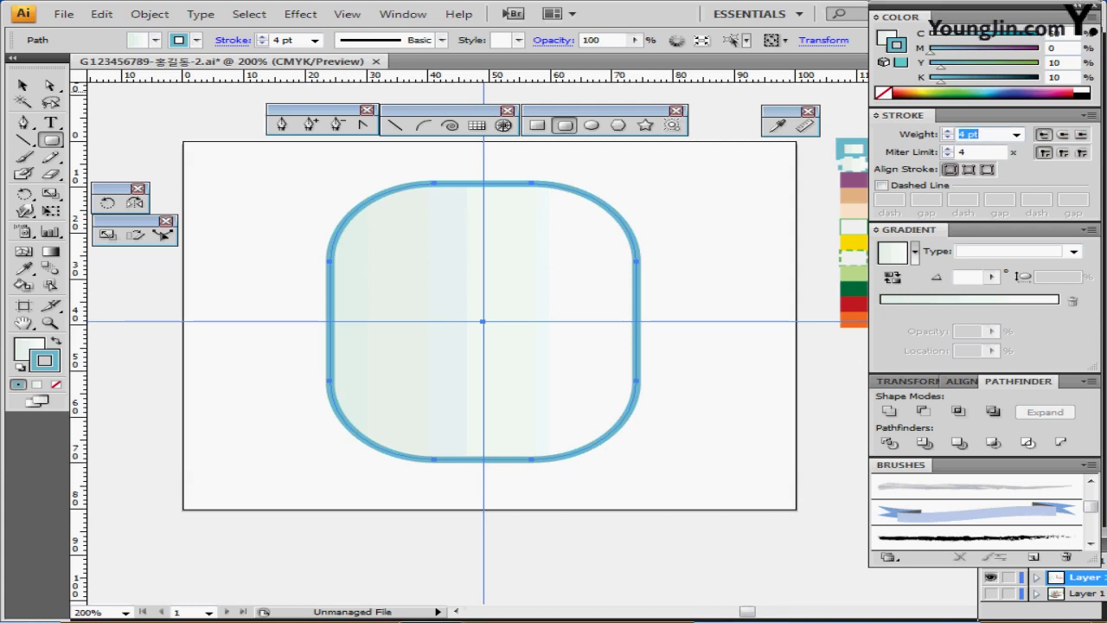
{"action": "key", "text": "Return"}
Give the rounded rectangle's fill a linear gradient with the starting colour stop at C 10, M 0, Y 10, K 0
{"action": "key", "text": "x"}
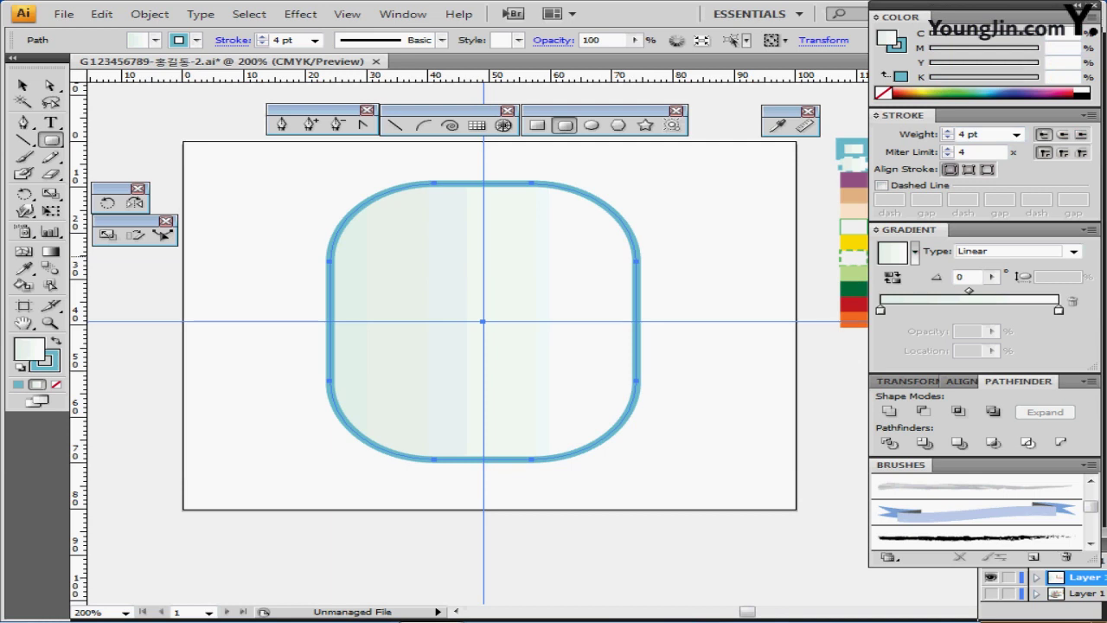
{"action": "left_click", "coordinate": [881, 309]}
{"action": "left_click", "coordinate": [1073, 251]}
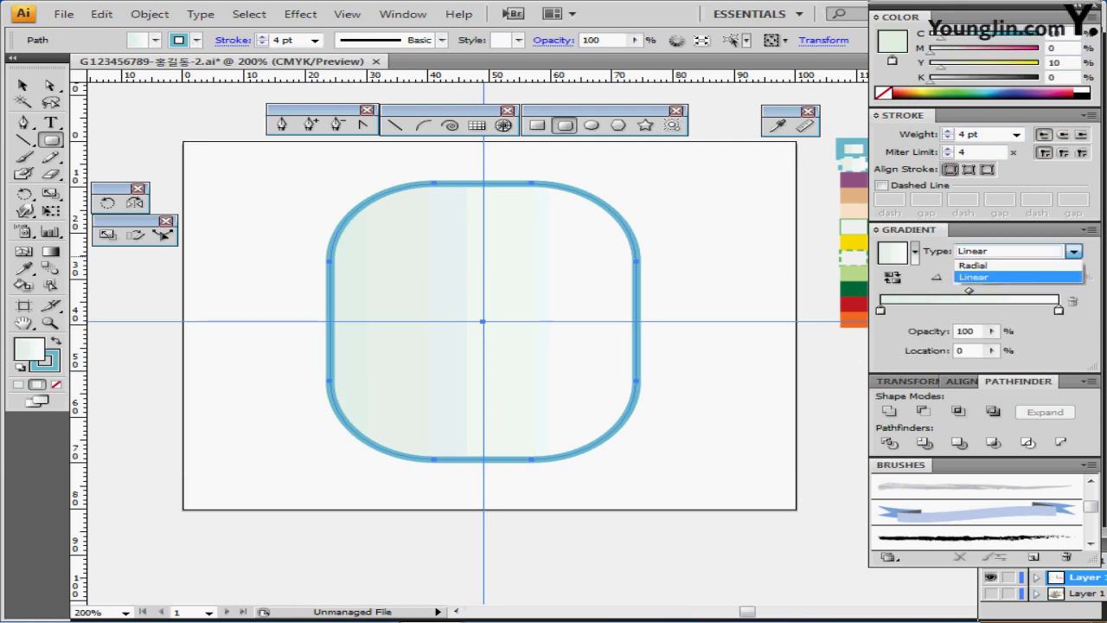
{"action": "left_click", "coordinate": [974, 277]}
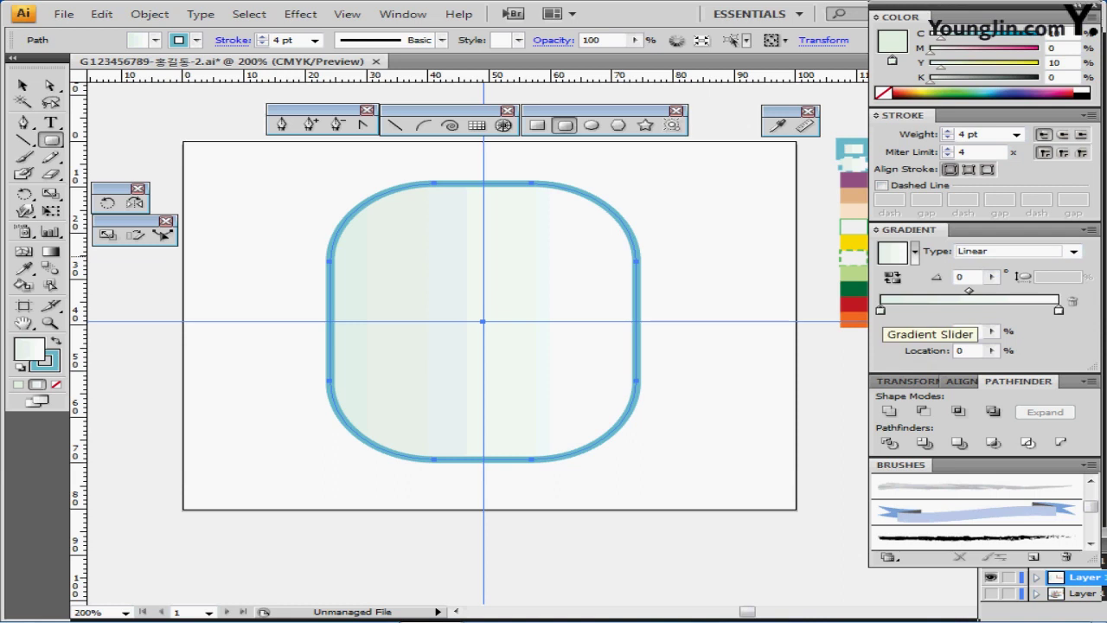
{"action": "double_click", "coordinate": [880, 309]}
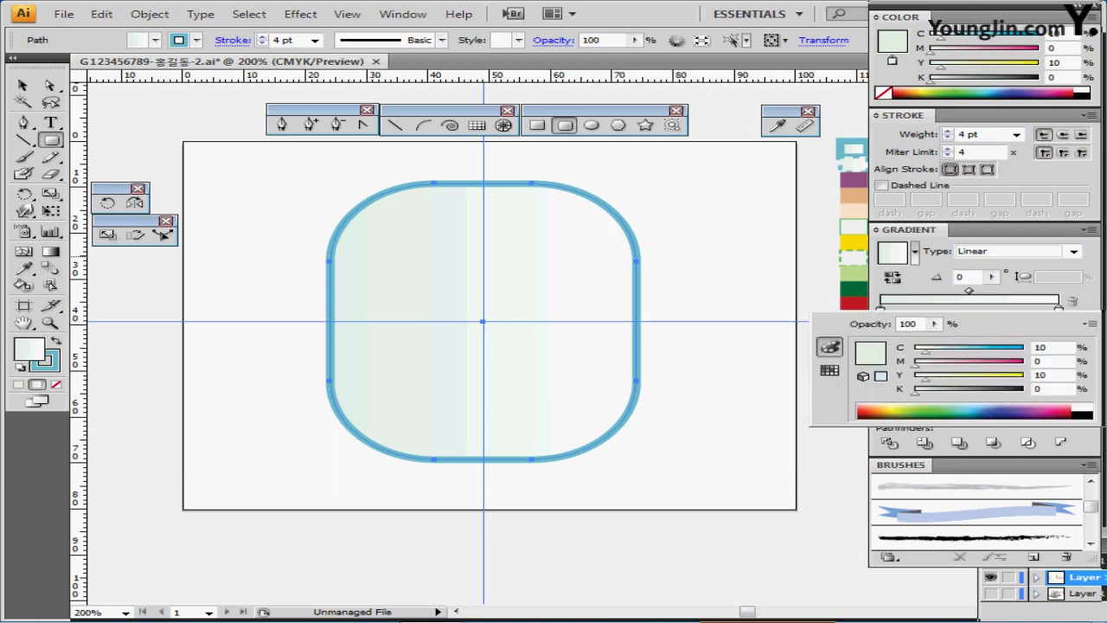
{"action": "left_click", "coordinate": [1050, 348]}
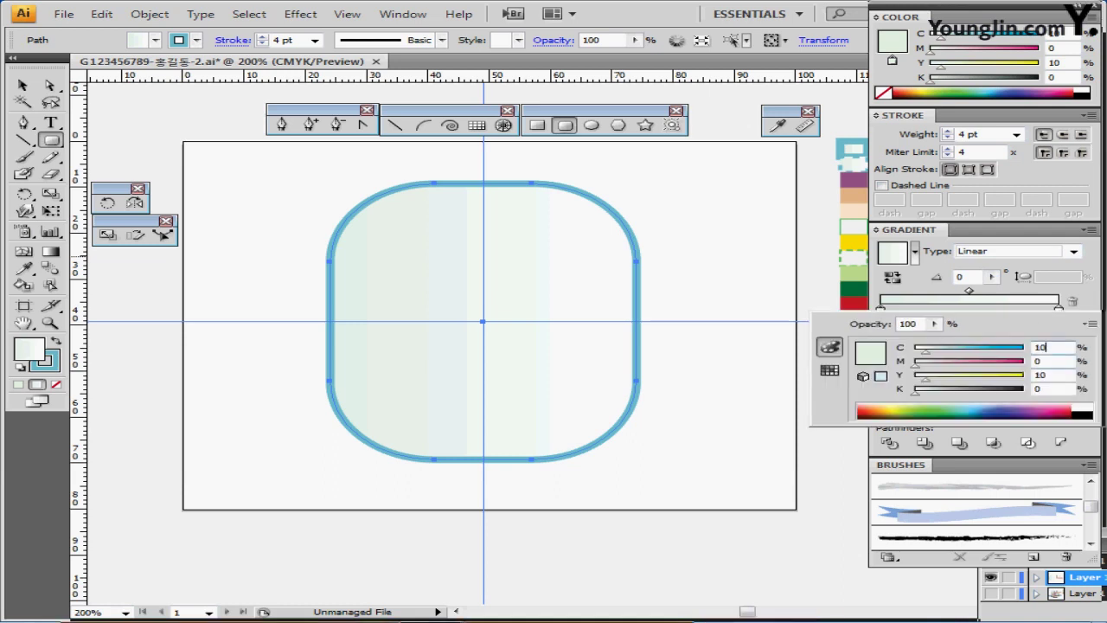
{"action": "left_click", "coordinate": [1050, 375]}
{"action": "key", "text": "Return"}
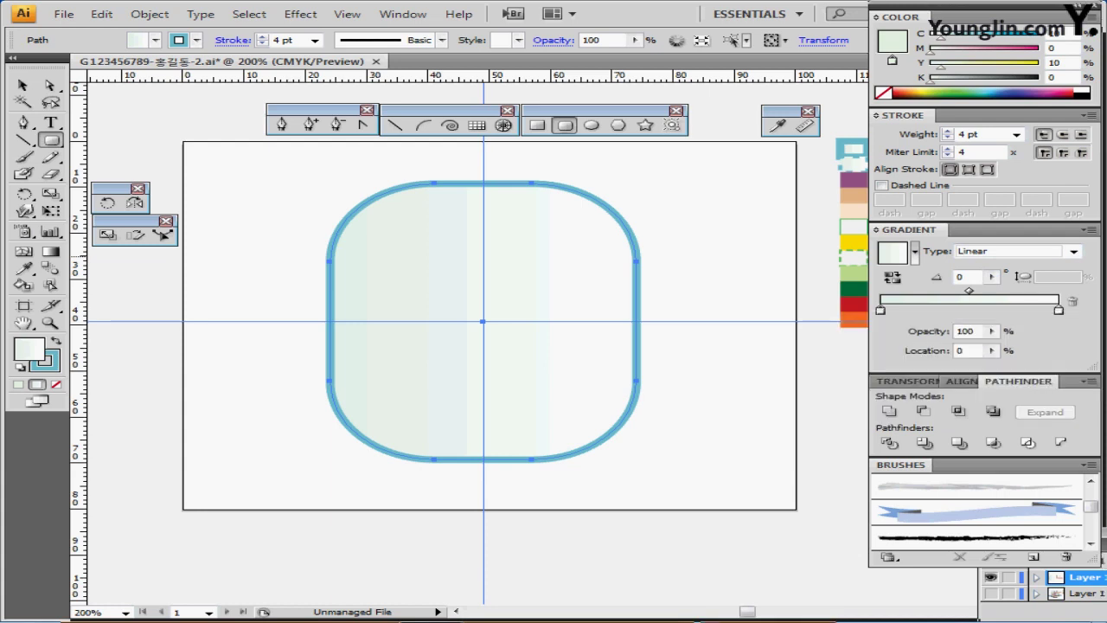
Set the gradient's ending colour stop to white, with C, M, Y and K all at 0
{"action": "left_click", "coordinate": [1058, 309]}
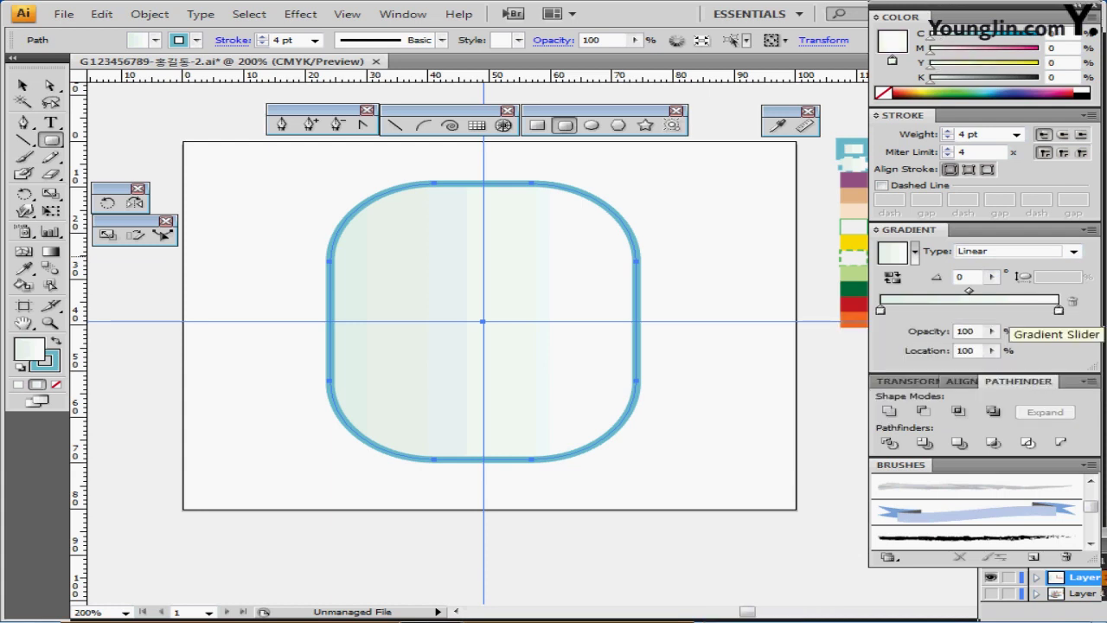
{"action": "double_click", "coordinate": [1059, 309]}
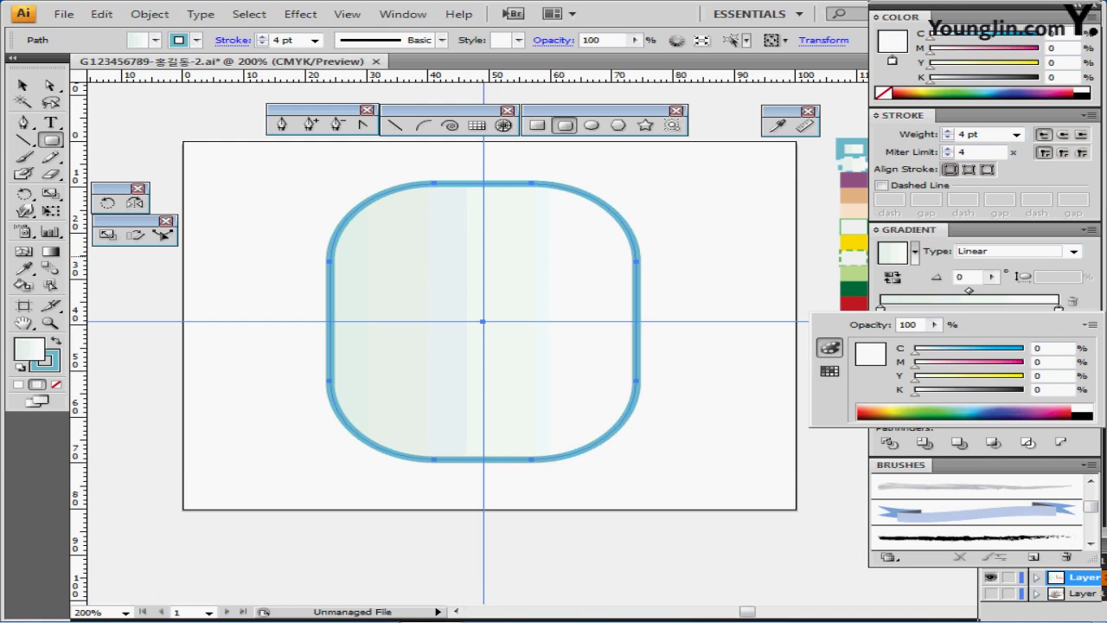
{"action": "key", "text": "Return"}
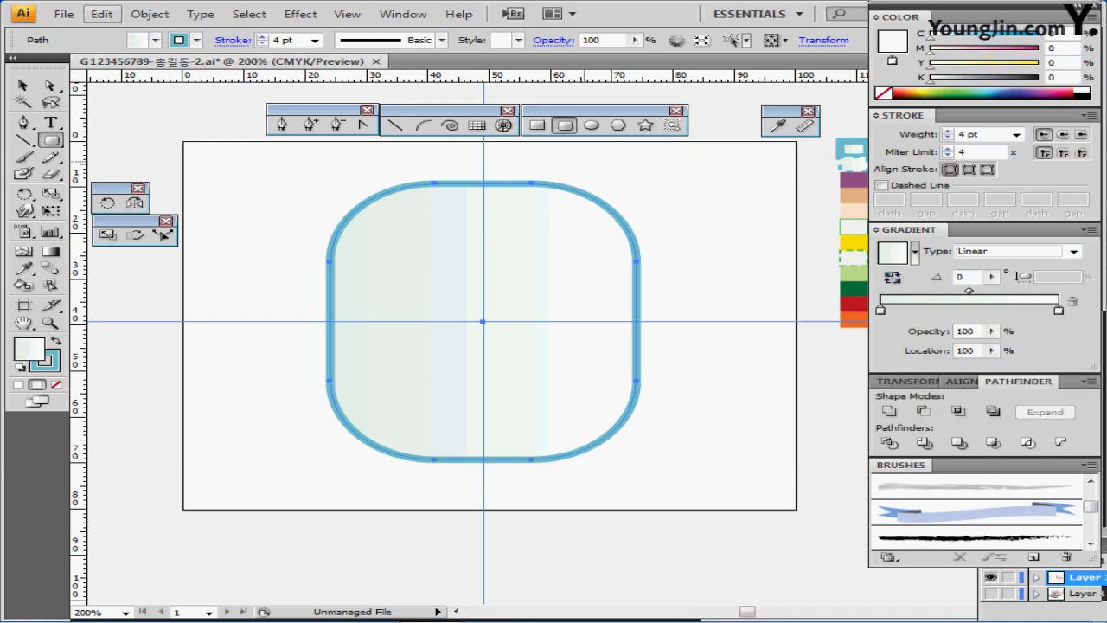
Offset the rounded rectangle's path by -1.5 mm with Miter joins and a miter limit of 4
{"action": "left_click", "coordinate": [149, 14]}
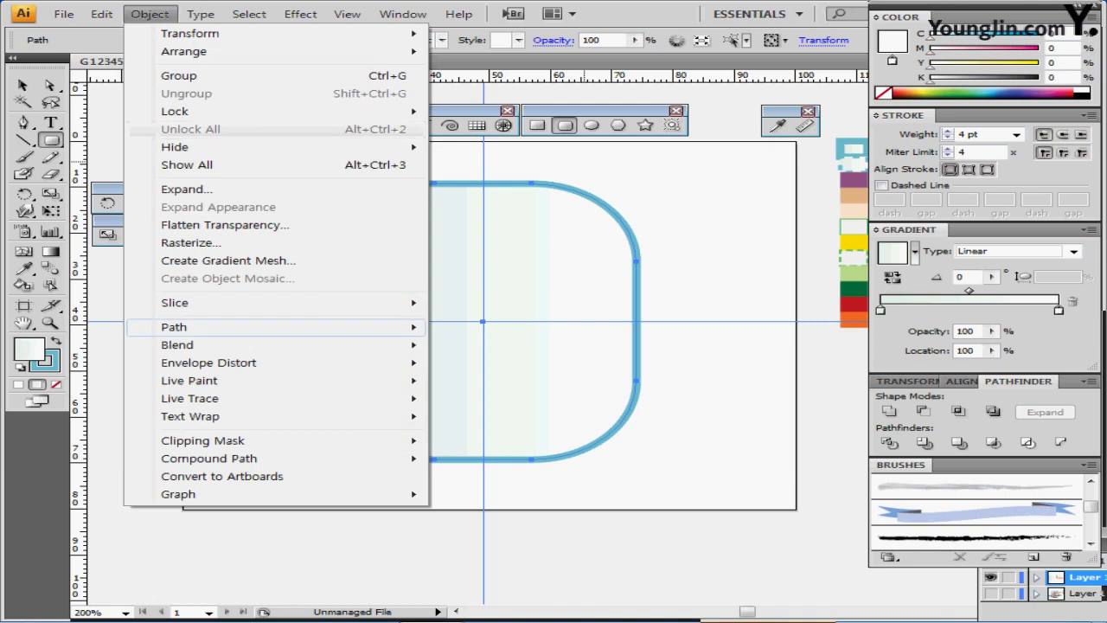
{"action": "mouse_move", "coordinate": [260, 327]}
{"action": "left_click", "coordinate": [498, 387]}
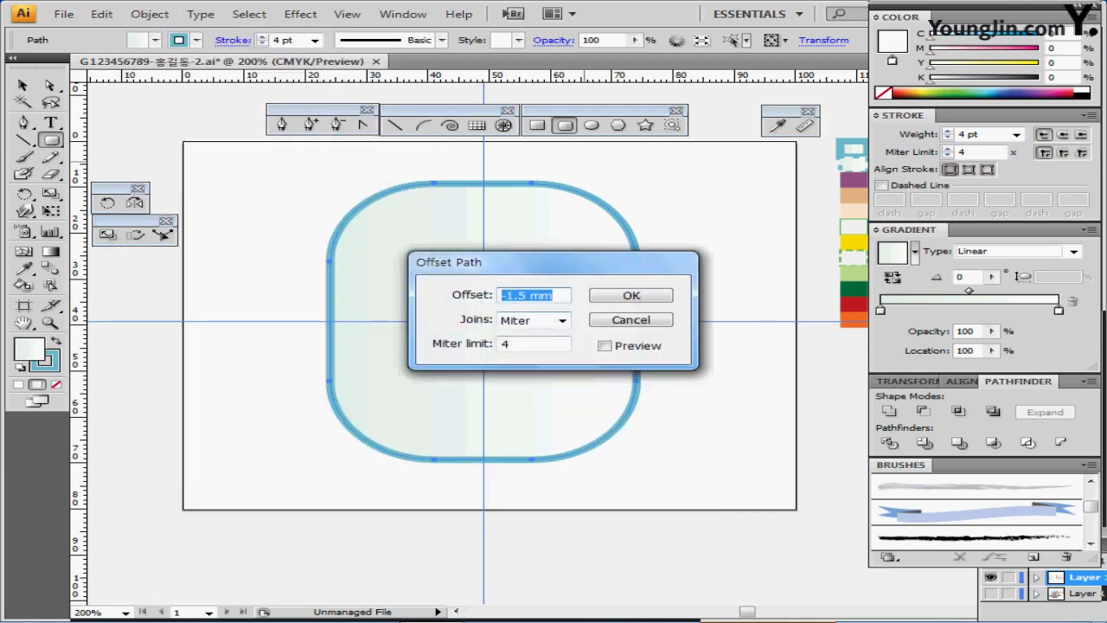
{"action": "left_click", "coordinate": [554, 295]}
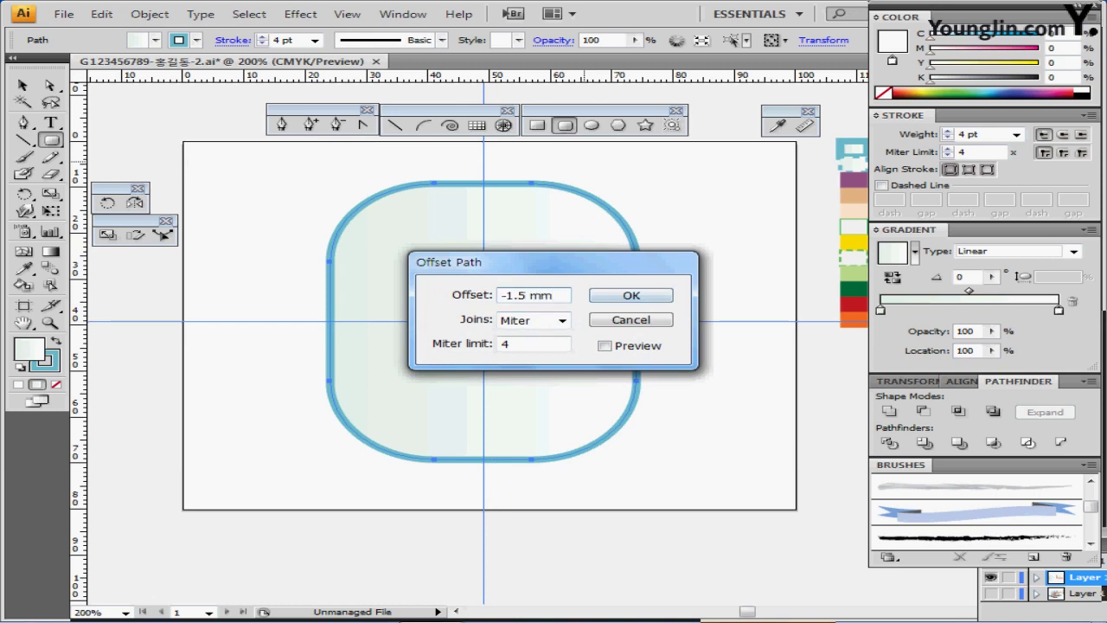
{"action": "left_click", "coordinate": [627, 295]}
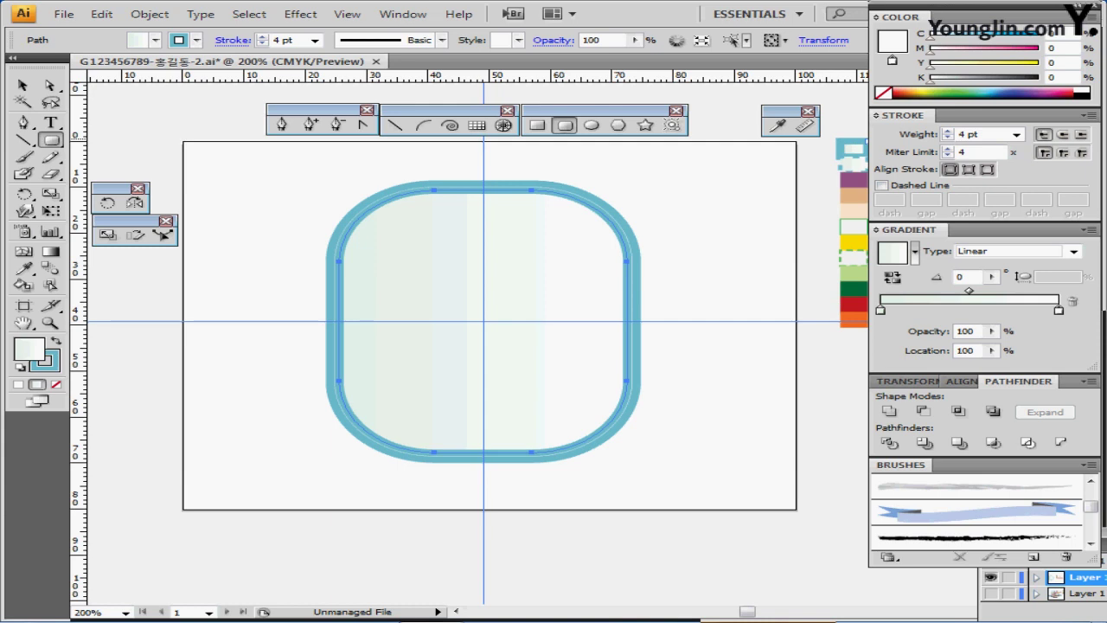
Make the inner path's stroke a 2 pt dashed line with a 3 pt dash and a 4 pt gap
{"action": "left_click", "coordinate": [948, 138]}
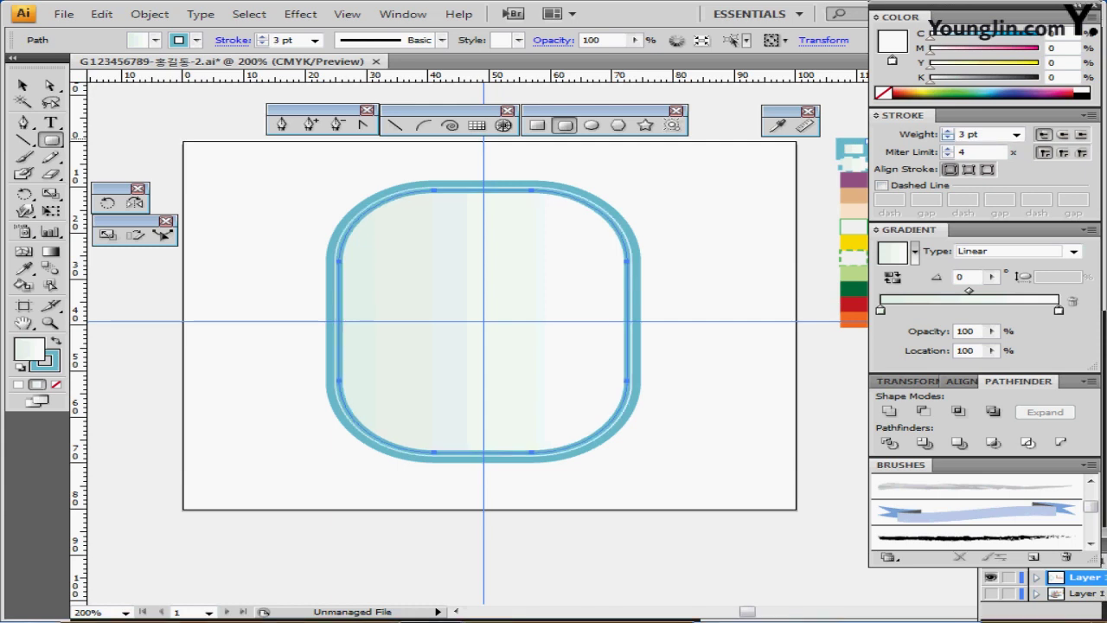
{"action": "left_click", "coordinate": [948, 139]}
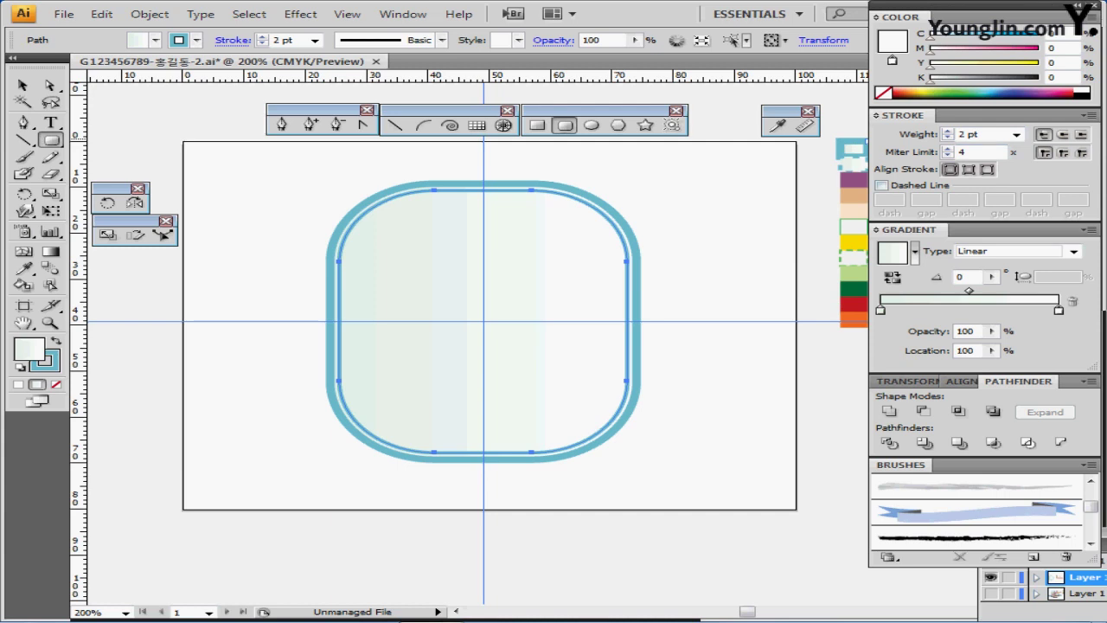
{"action": "left_click", "coordinate": [881, 185]}
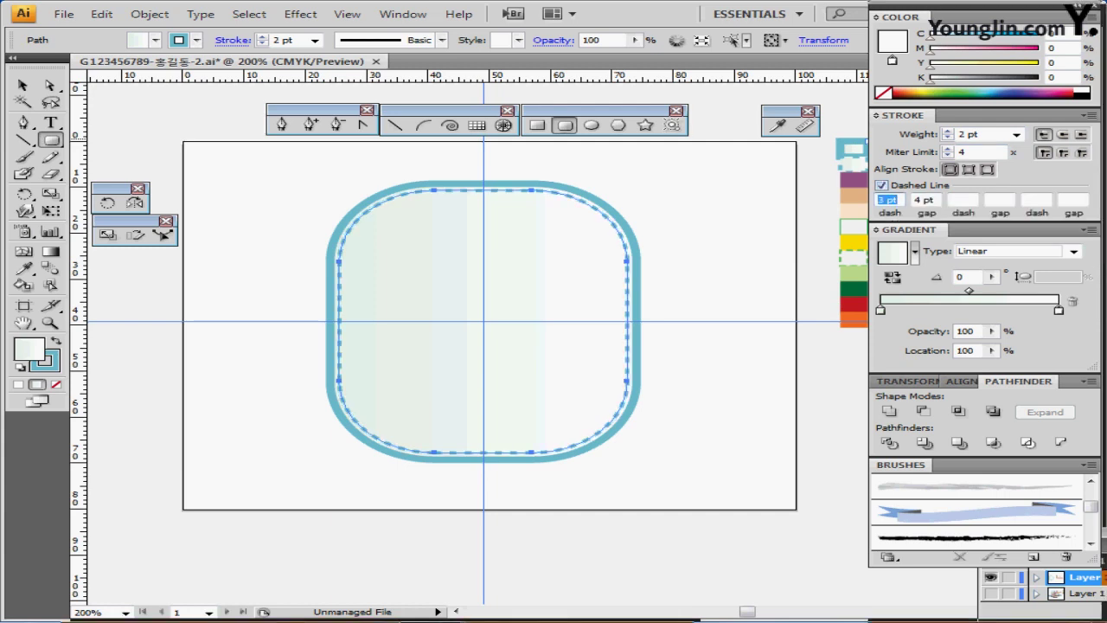
{"action": "key", "text": "Tab"}
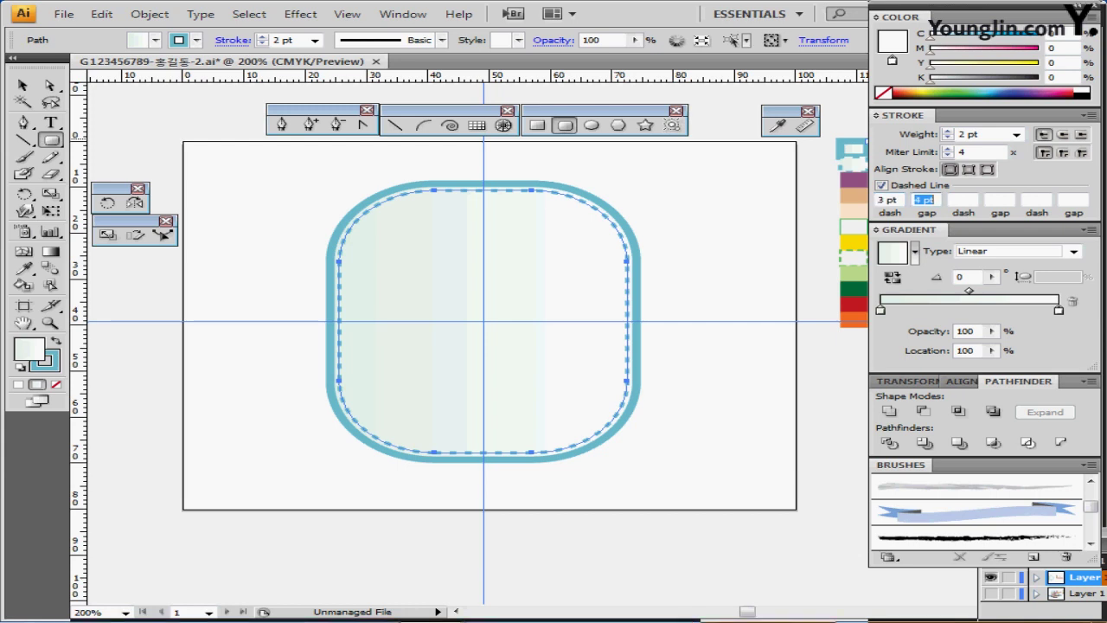
{"action": "key", "text": "Return"}
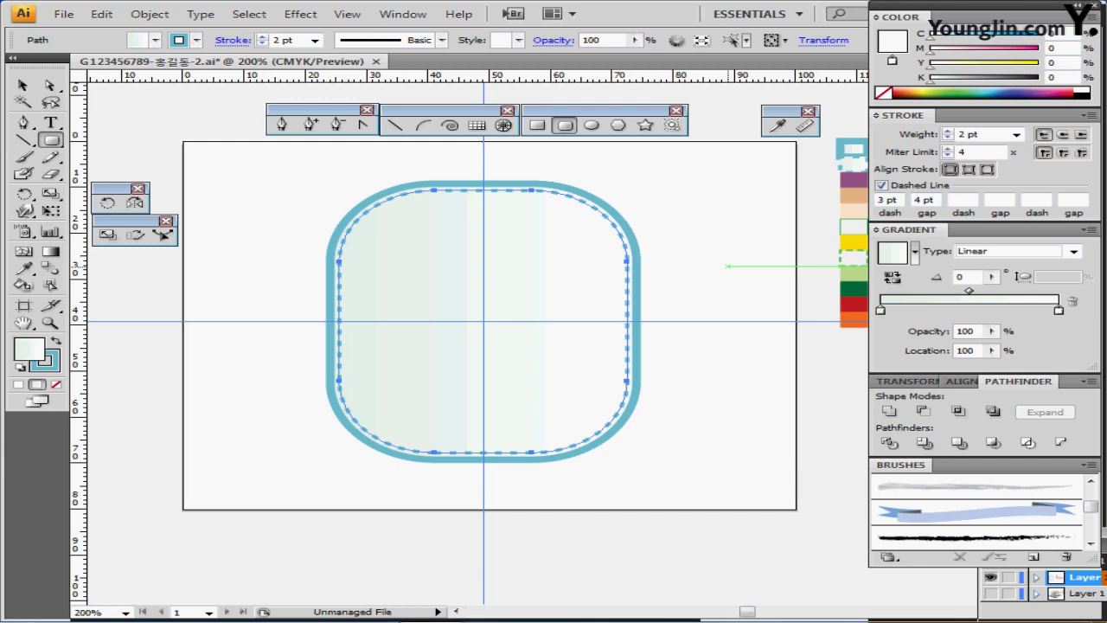
Apply a Multiply drop shadow to the outer rounded rectangle with 75% opacity, 2.47 mm X and Y offsets and 1.76 mm blur, then deselect
{"action": "key", "text": "ctrl"}
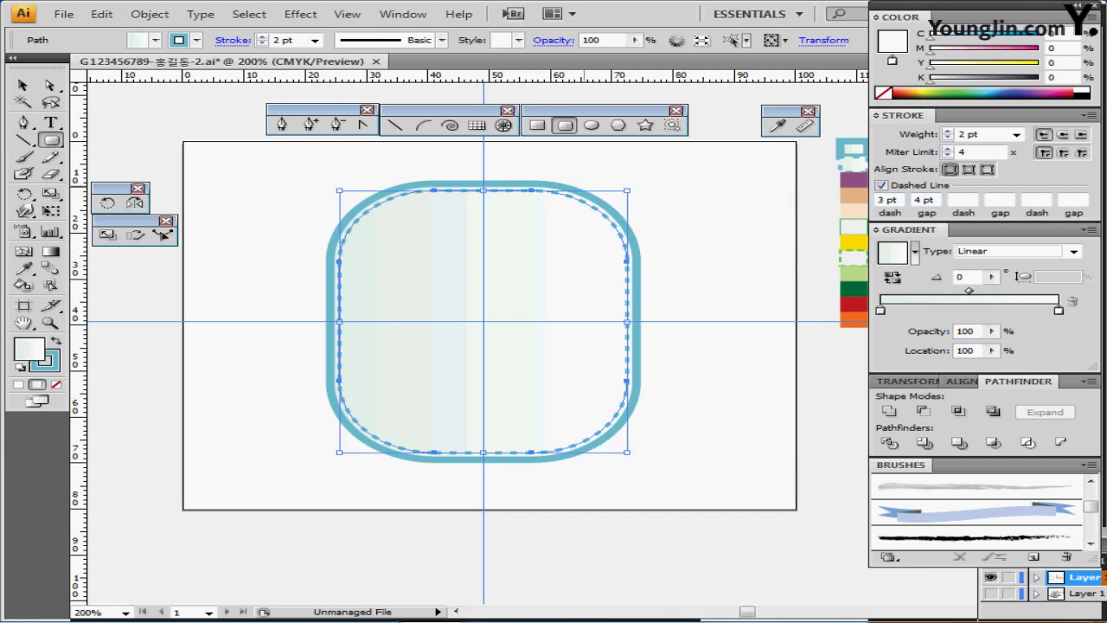
{"action": "left_click", "coordinate": [575, 184], "text": "ctrl"}
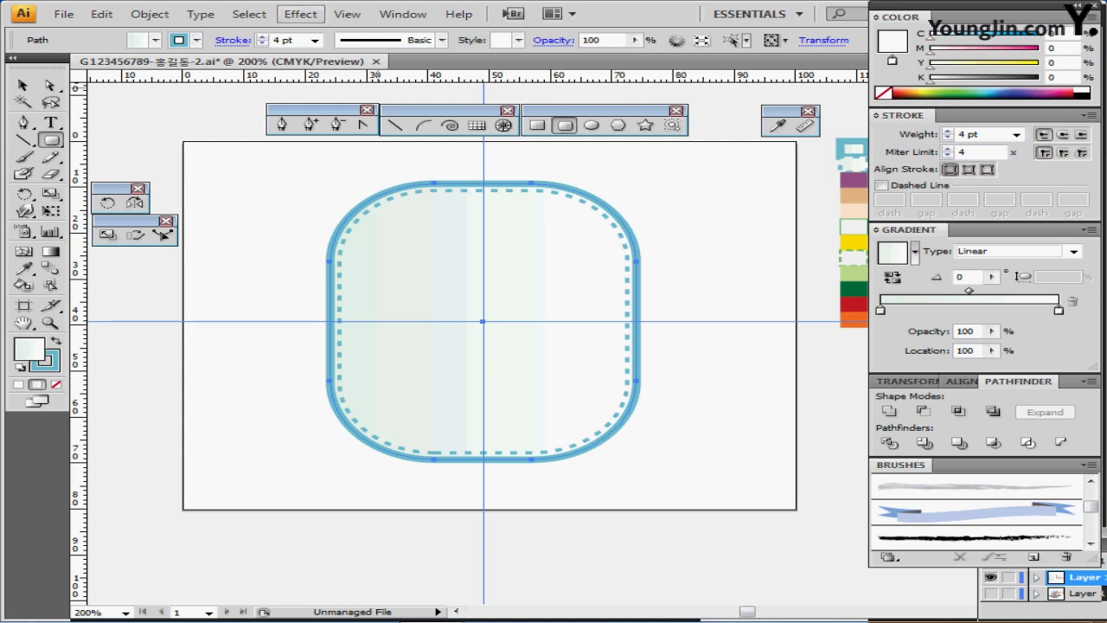
{"action": "left_click", "coordinate": [300, 14]}
{"action": "mouse_move", "coordinate": [363, 198]}
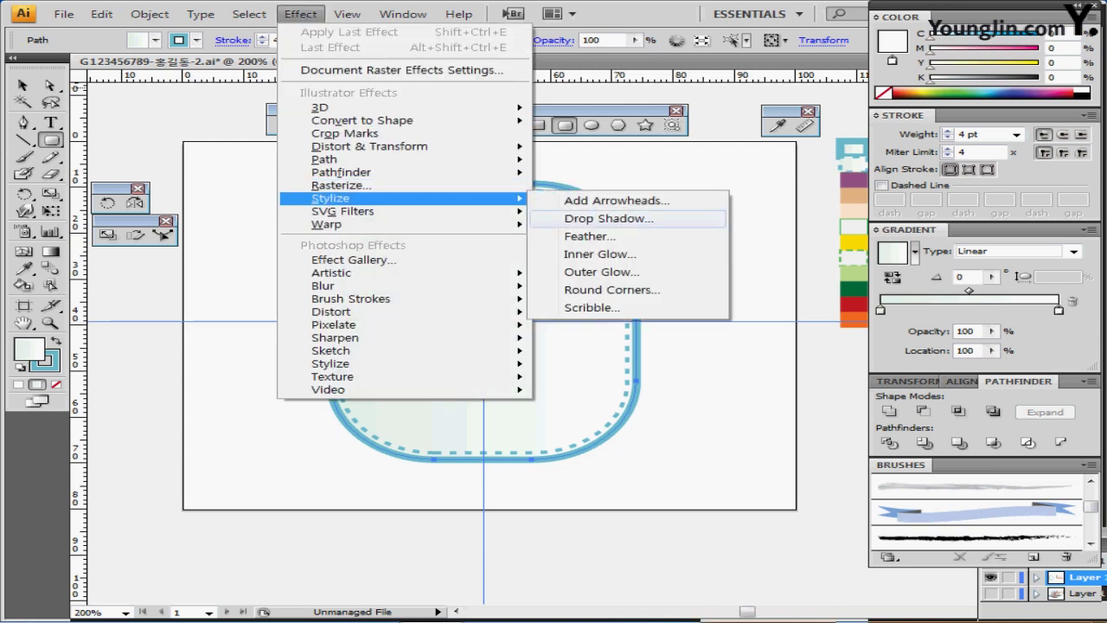
{"action": "left_click", "coordinate": [609, 218]}
{"action": "left_click_drag", "start_coordinate": [425, 348], "coordinate": [619, 373]}
{"action": "left_click", "coordinate": [834, 307]}
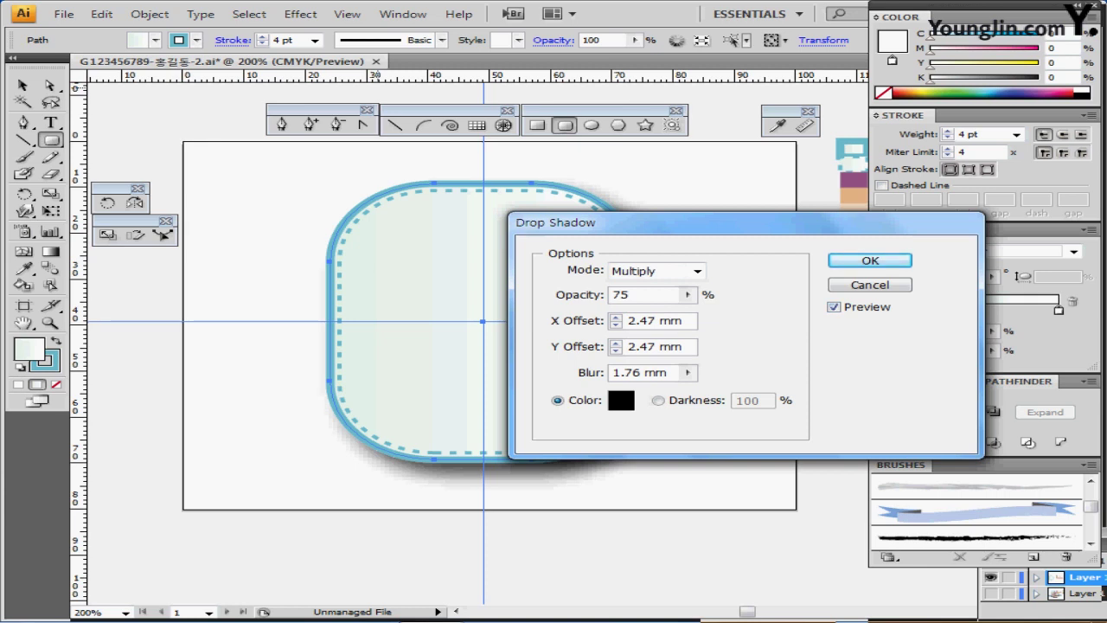
{"action": "left_click_drag", "start_coordinate": [692, 223], "coordinate": [704, 215]}
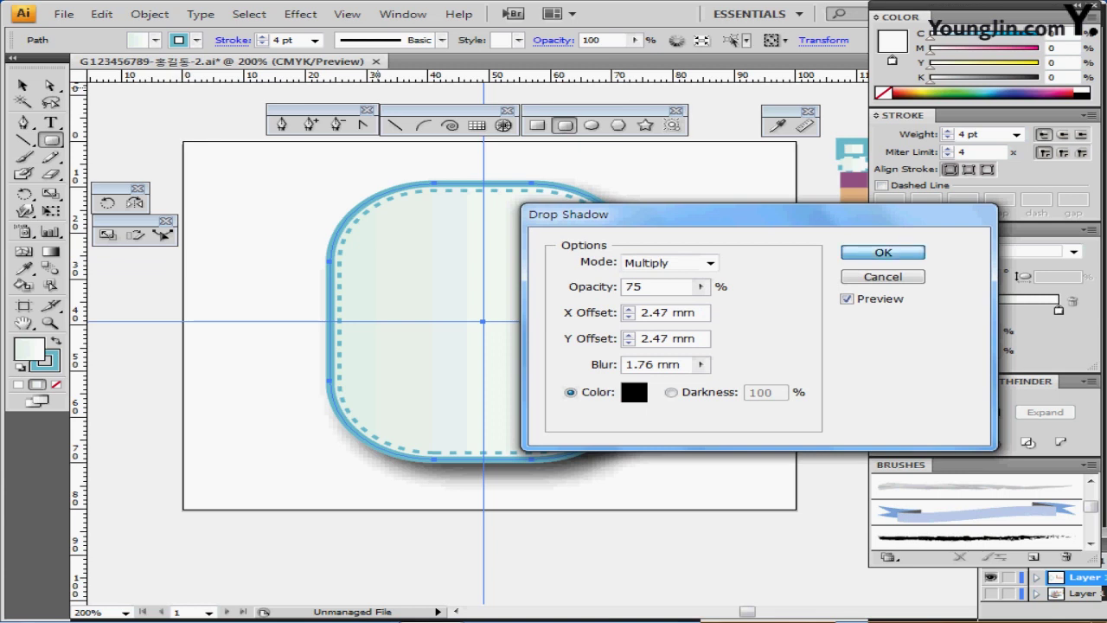
{"action": "key", "text": "Return"}
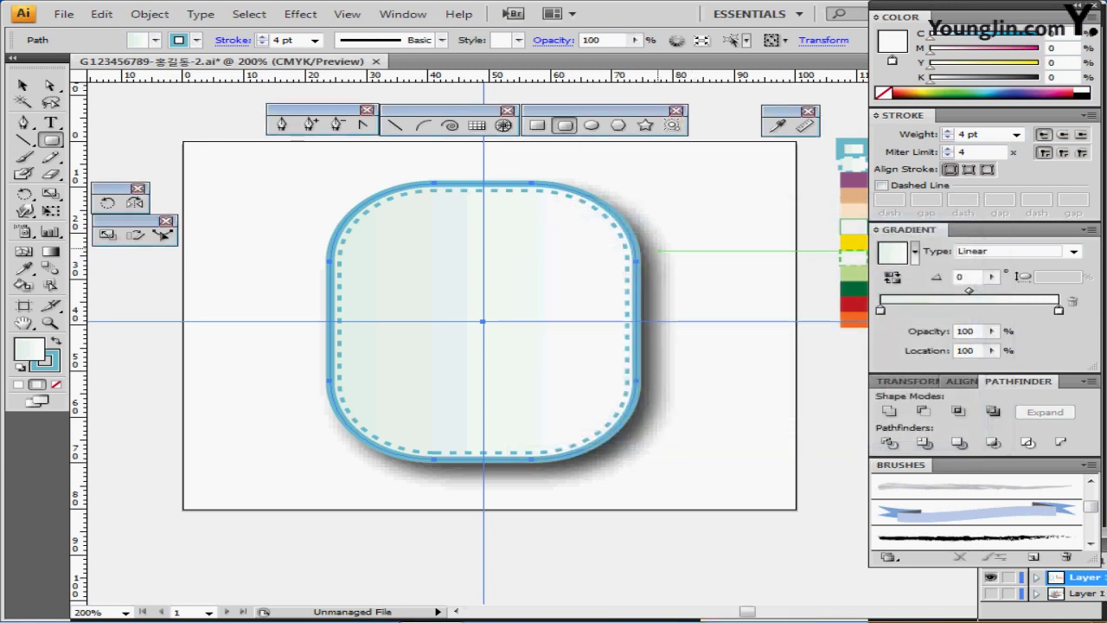
{"action": "key", "text": "ctrl"}
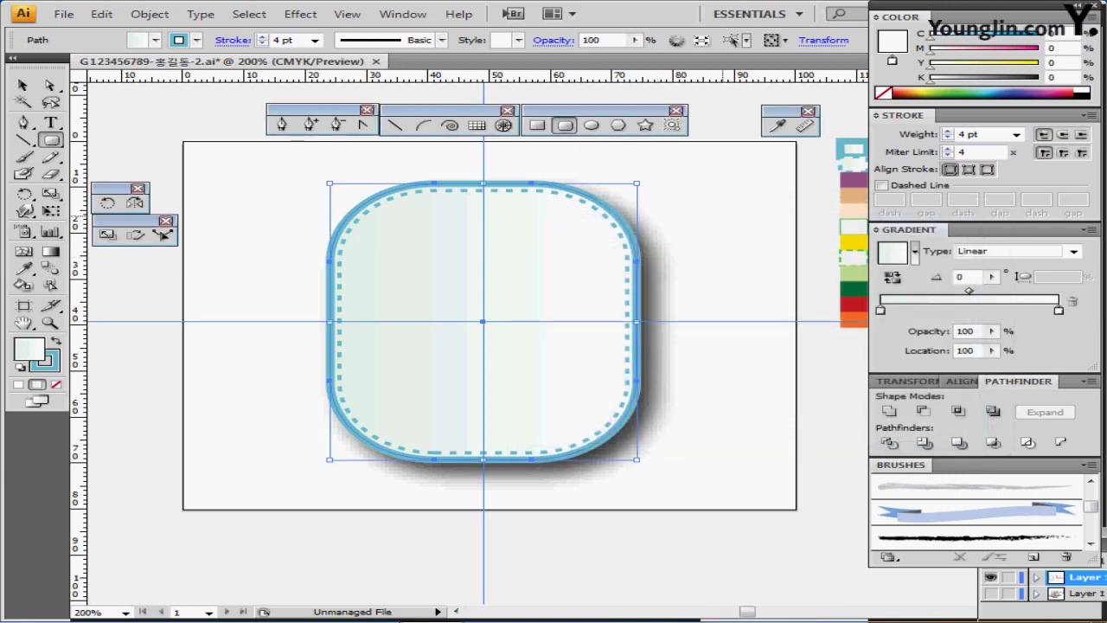
{"action": "key", "text": "ctrl+shift+a"}
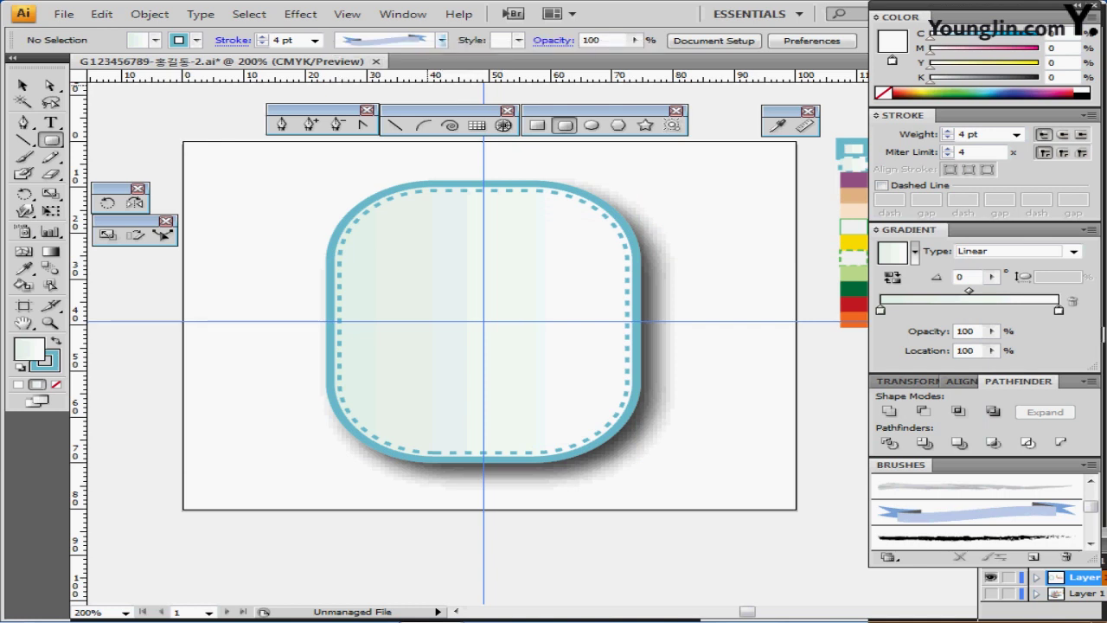
Load the Decorative_Banners and Seals brush library, choose the blue wavy Banner 4 brush and close the library
{"action": "left_click", "coordinate": [441, 40]}
{"action": "left_click", "coordinate": [491, 101]}
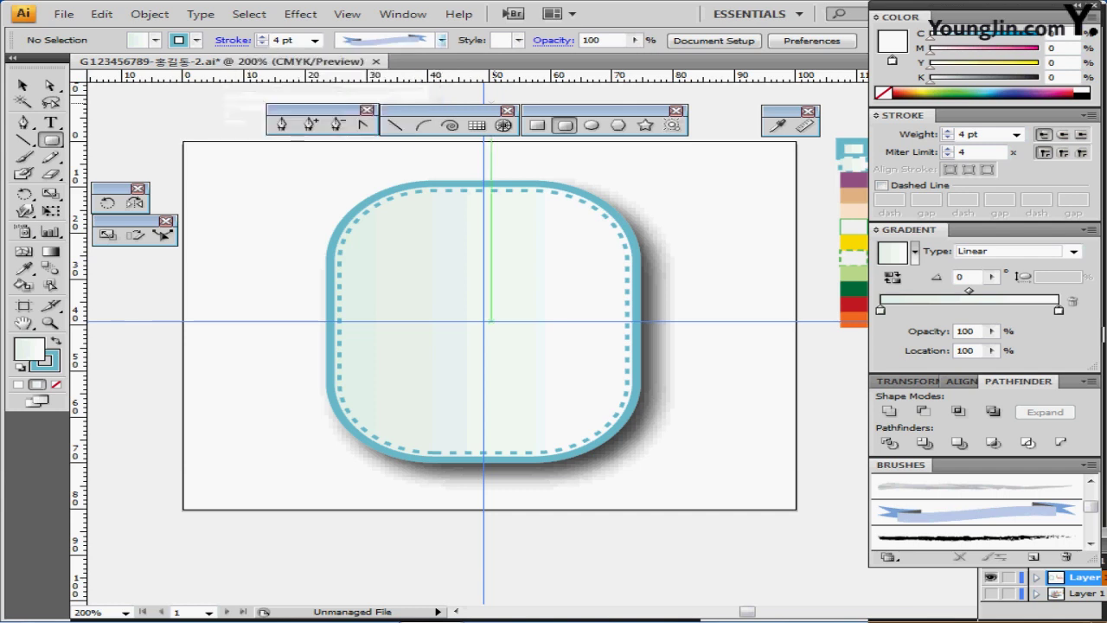
{"action": "left_click", "coordinate": [441, 40]}
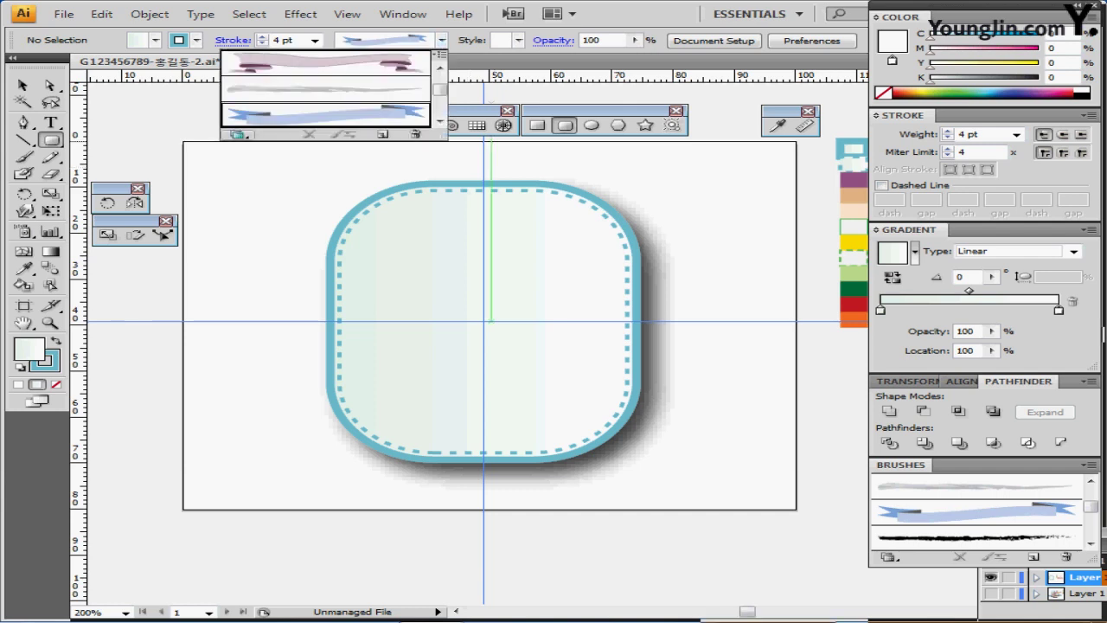
{"action": "left_click", "coordinate": [237, 134]}
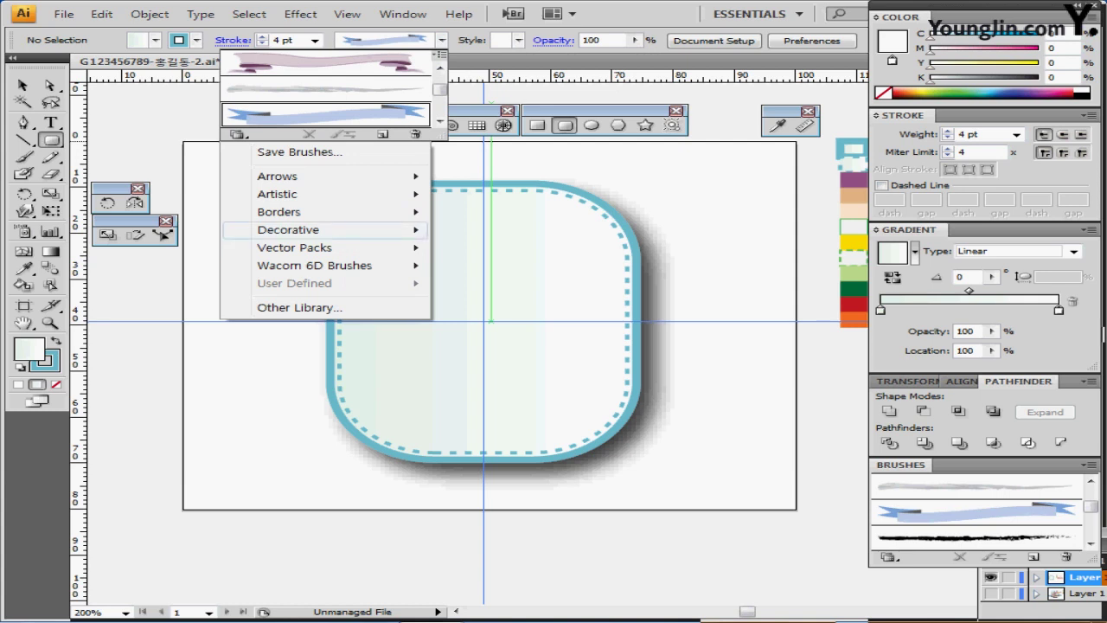
{"action": "mouse_move", "coordinate": [288, 229]}
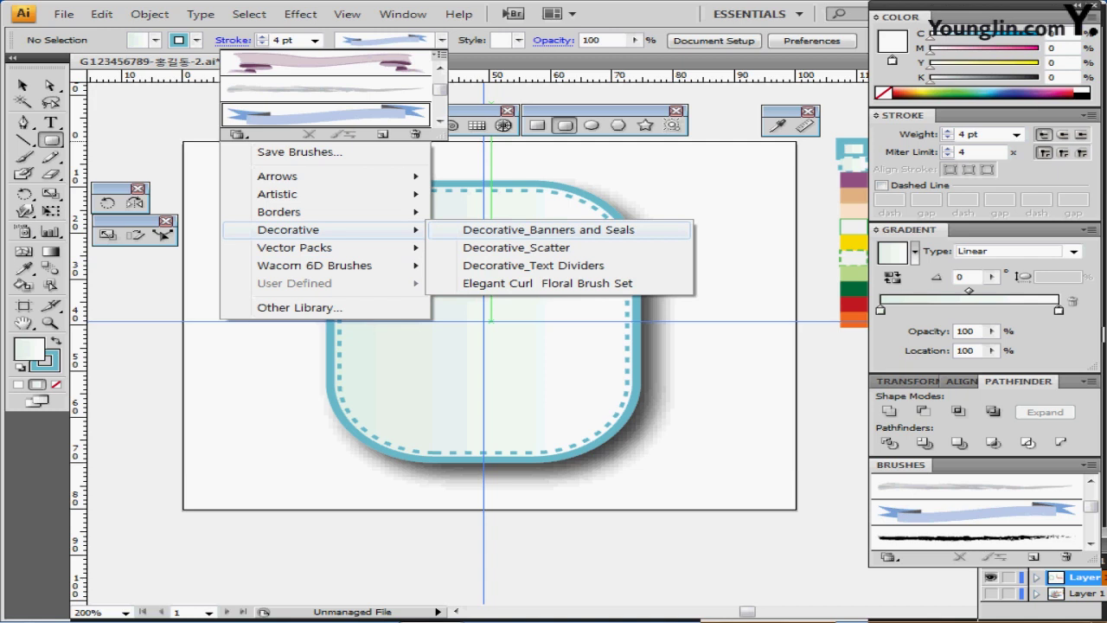
{"action": "left_click", "coordinate": [548, 229]}
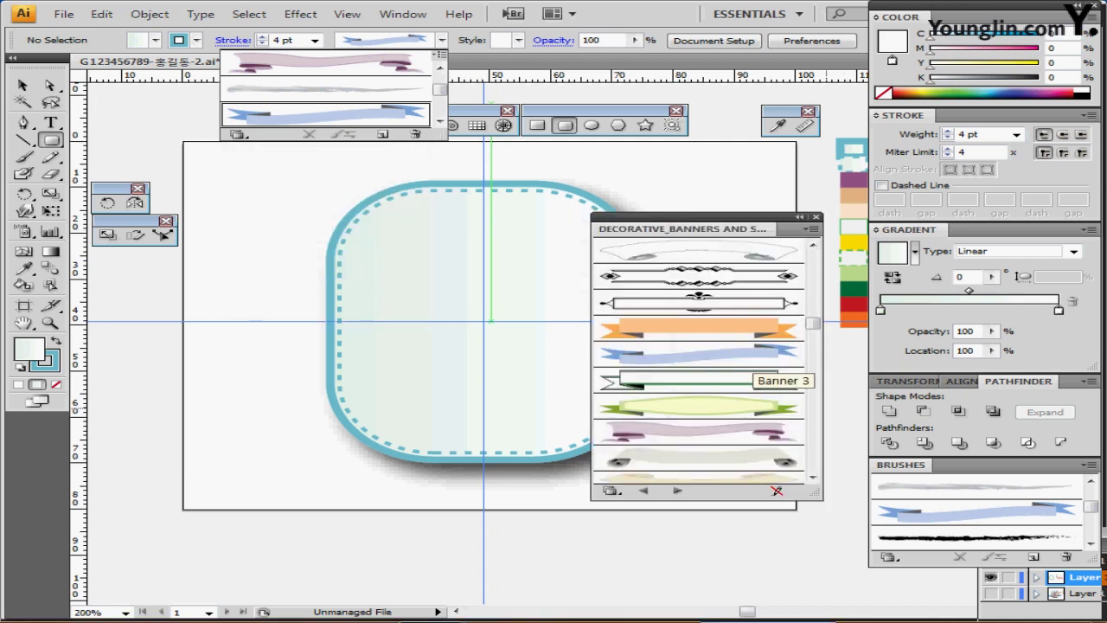
{"action": "left_click", "coordinate": [751, 354]}
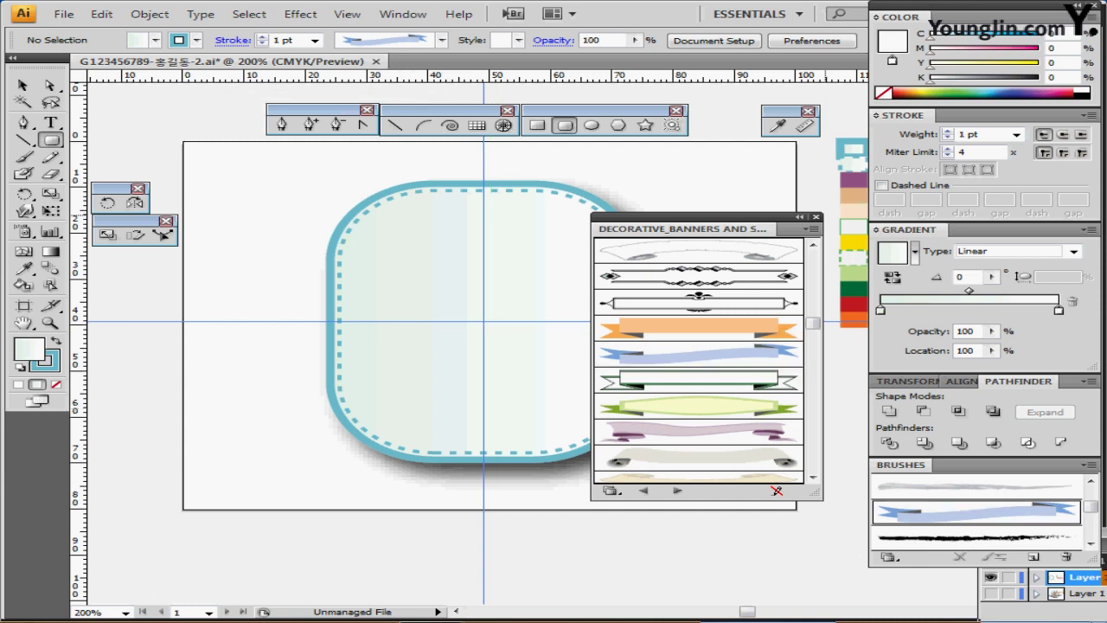
{"action": "left_click", "coordinate": [816, 217]}
Draw a 93 mm banner line at 0° and move it across the lower part of the rounded label, centred on the vertical guide
{"action": "left_click", "coordinate": [23, 140]}
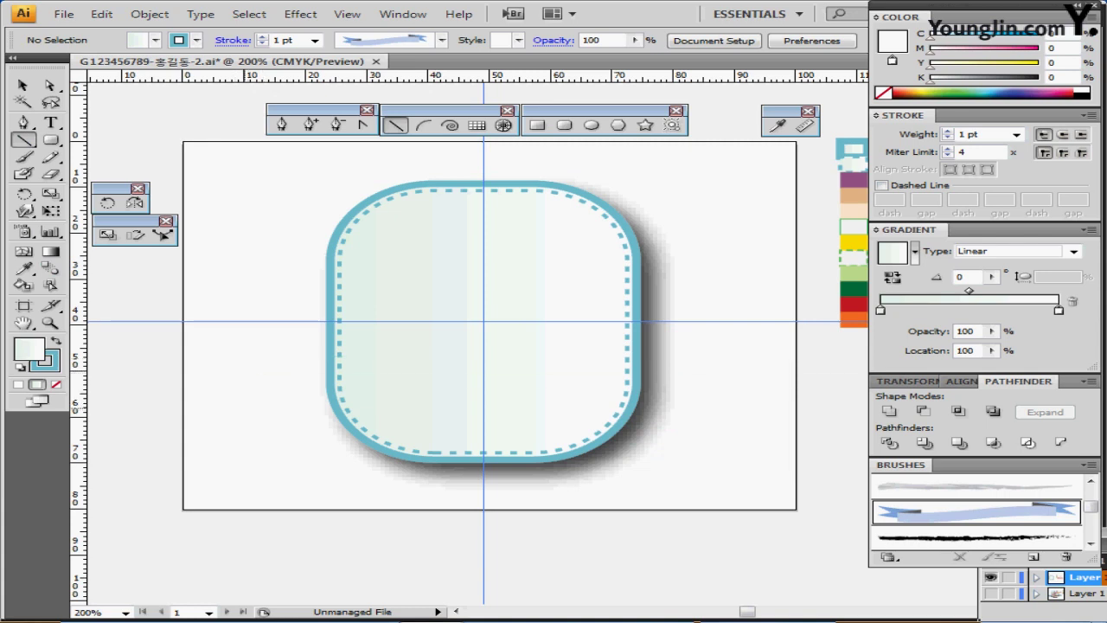
{"action": "left_click", "coordinate": [484, 405]}
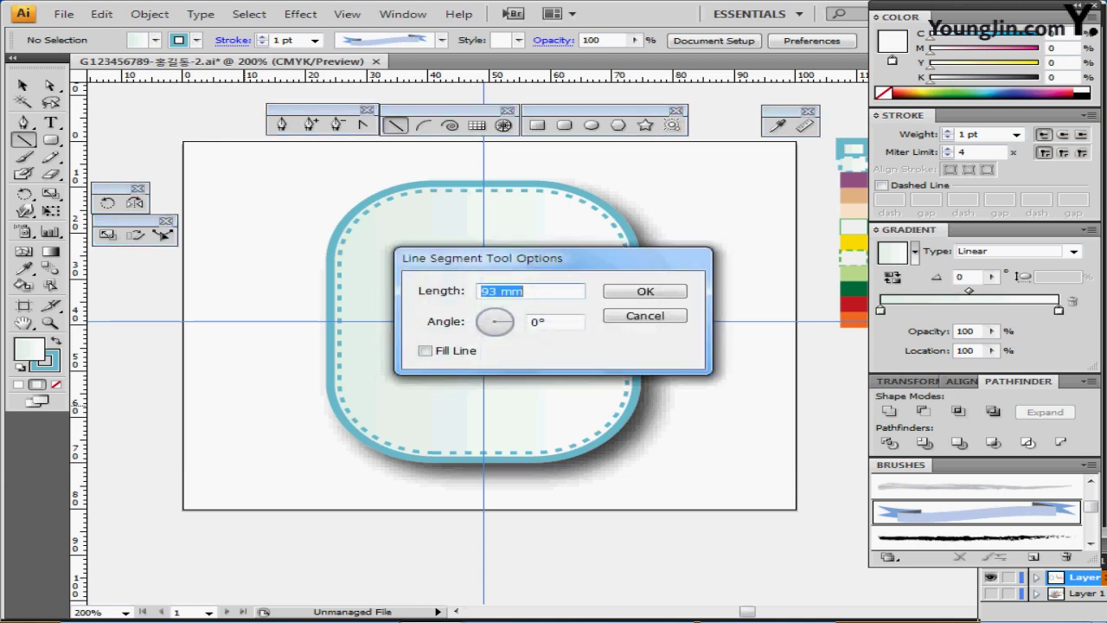
{"action": "left_click", "coordinate": [524, 292]}
{"action": "key", "text": "Tab"}
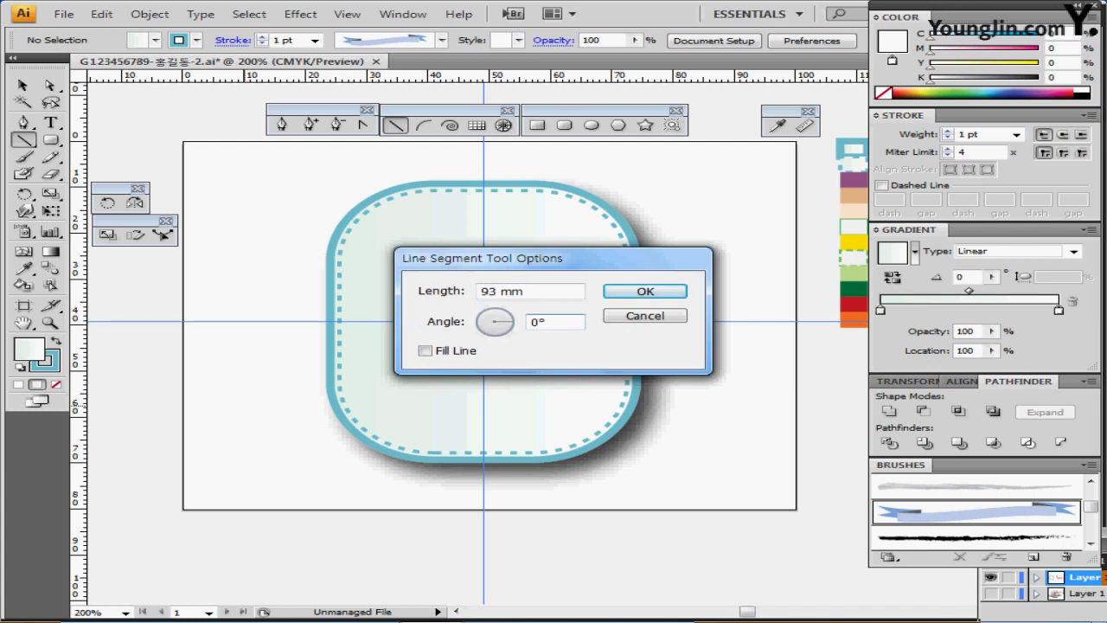
{"action": "key", "text": "Return"}
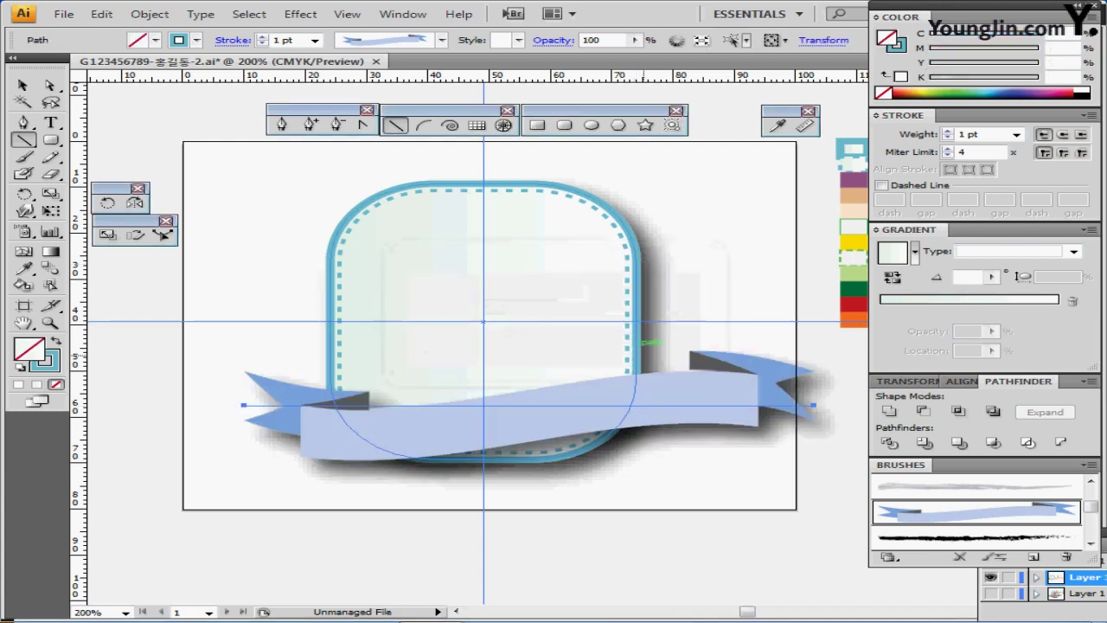
{"action": "mouse_move", "coordinate": [732, 408]}
{"action": "left_mouse_down"}
{"action": "mouse_move", "coordinate": [691, 421]}
{"action": "mouse_move", "coordinate": [721, 396]}
{"action": "left_mouse_up"}
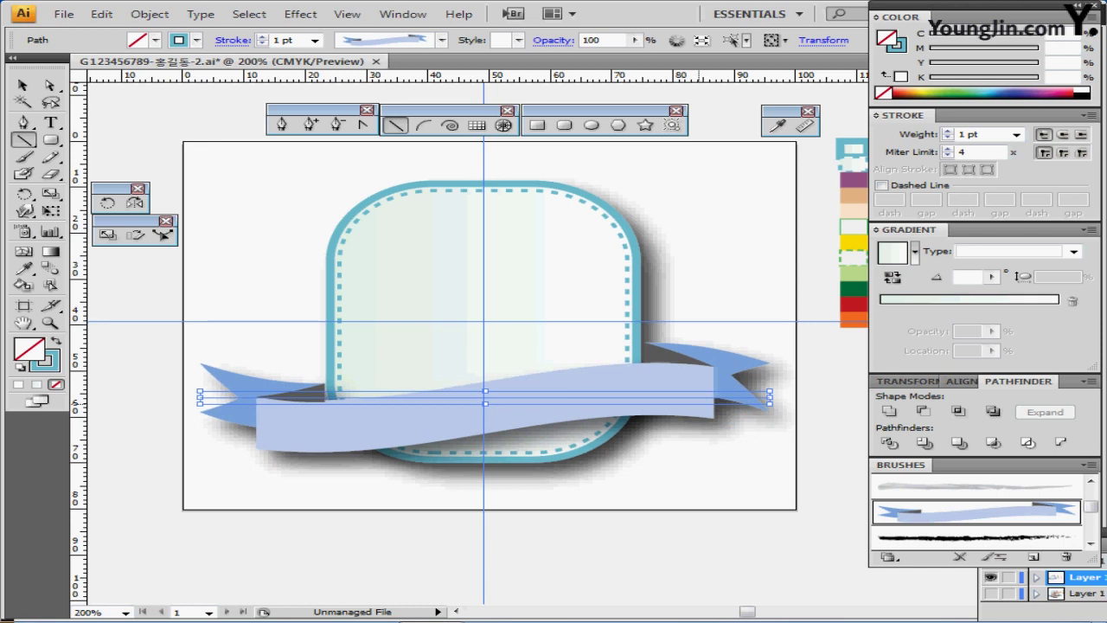
{"action": "left_click_drag", "start_coordinate": [699, 398], "coordinate": [667, 395]}
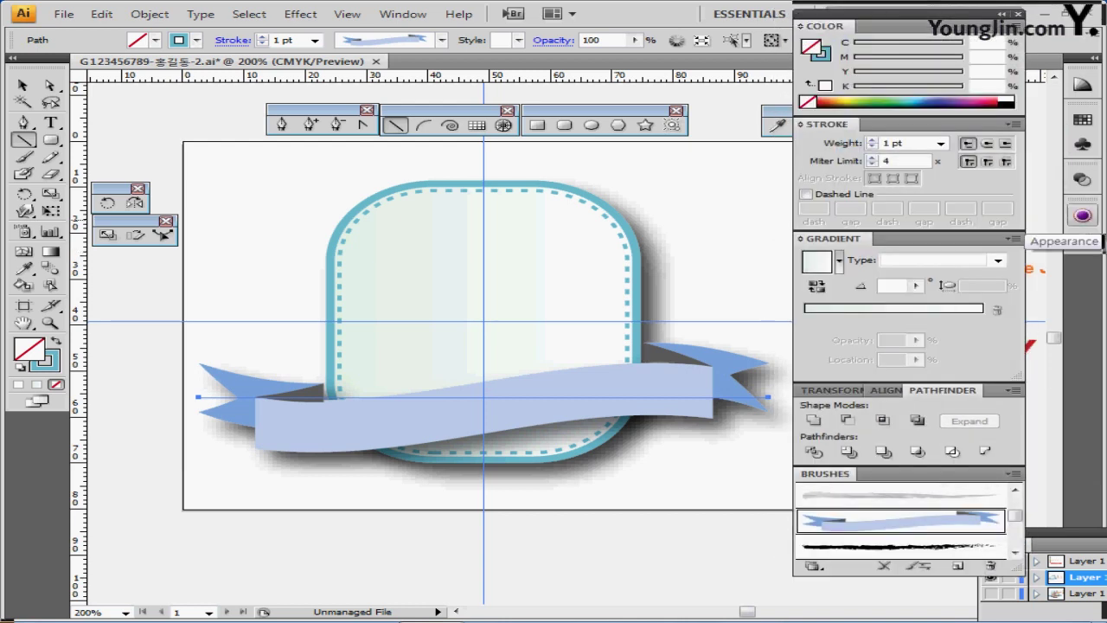
Remove the Drop Shadow effect from the banner path's appearance
{"action": "left_click", "coordinate": [1083, 215]}
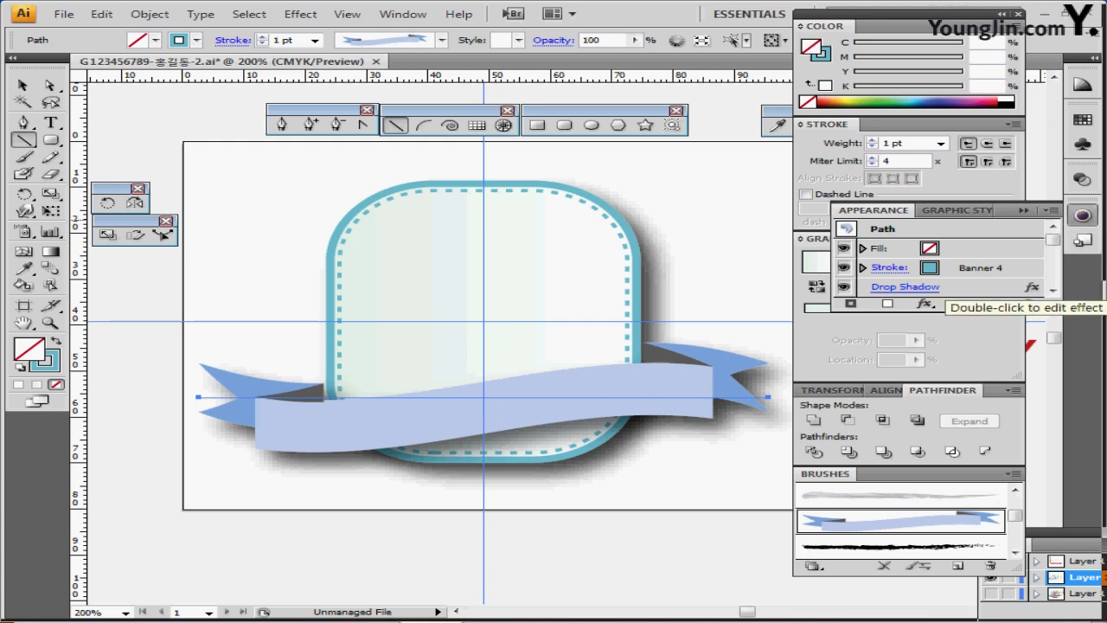
{"action": "left_click", "coordinate": [926, 286]}
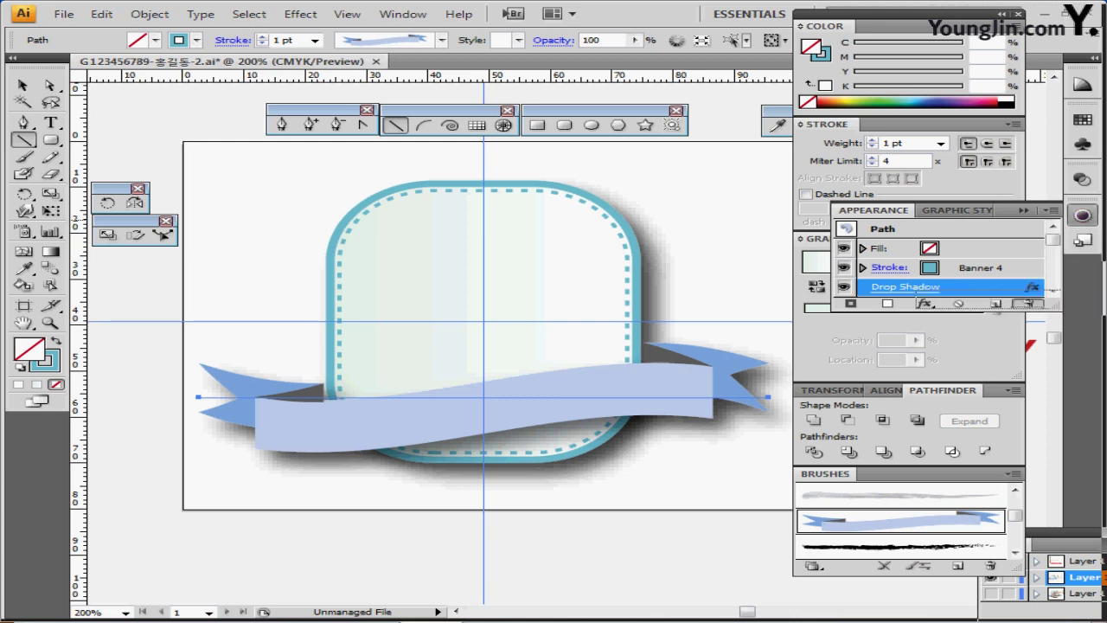
{"action": "left_click", "coordinate": [1029, 304]}
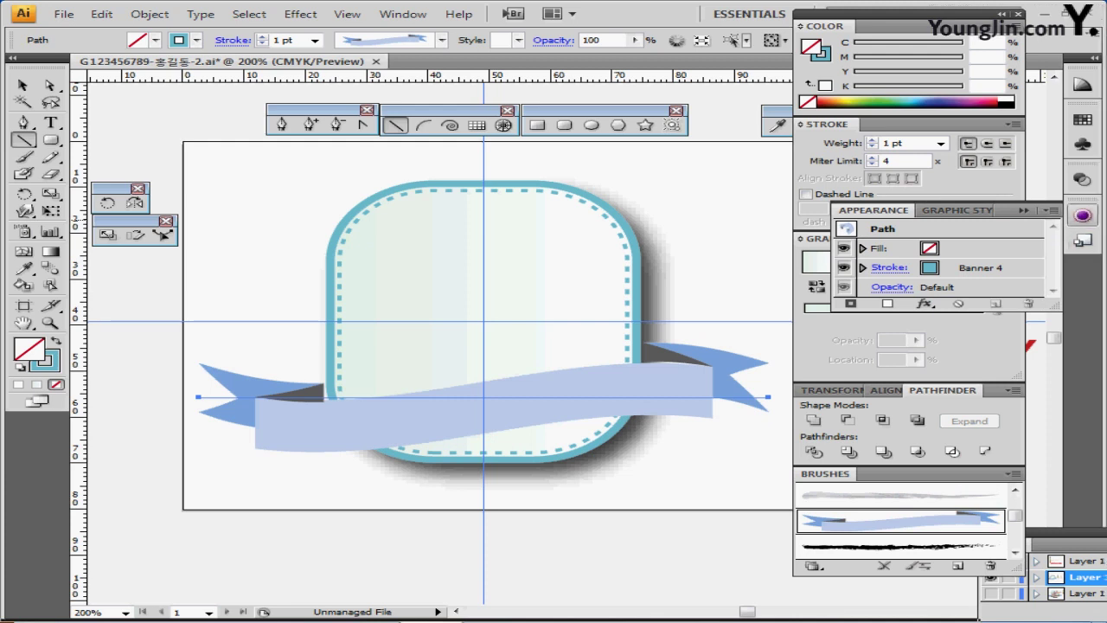
{"action": "left_click", "coordinate": [1083, 215]}
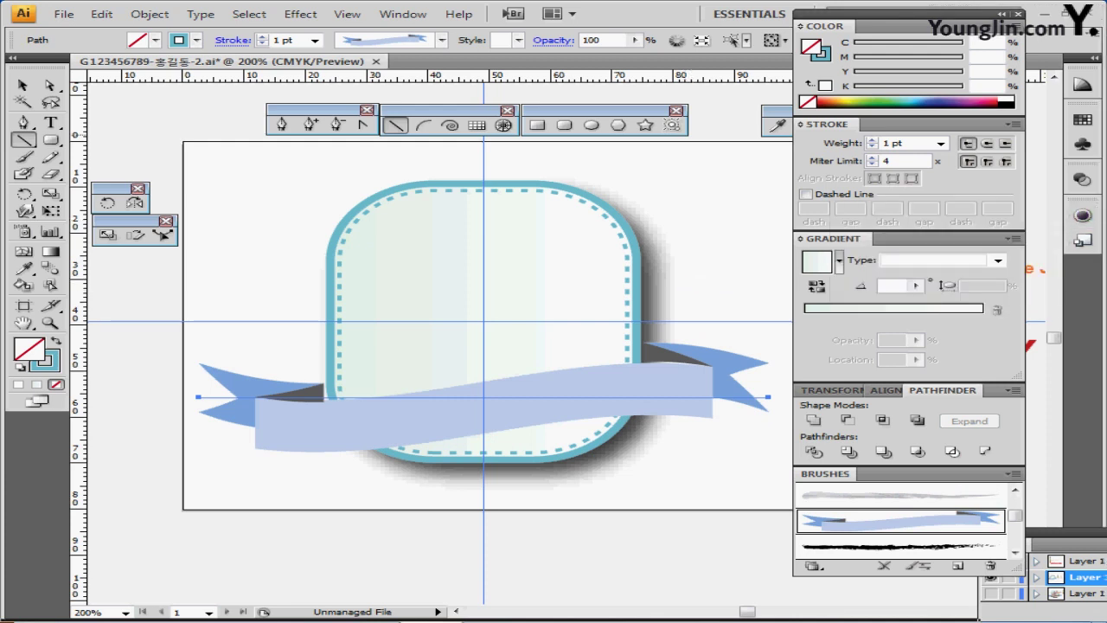
Show the top layer holding the monkey sketch and lock the layer with the label and banner
{"action": "left_click_drag", "start_coordinate": [900, 14], "coordinate": [951, 17]}
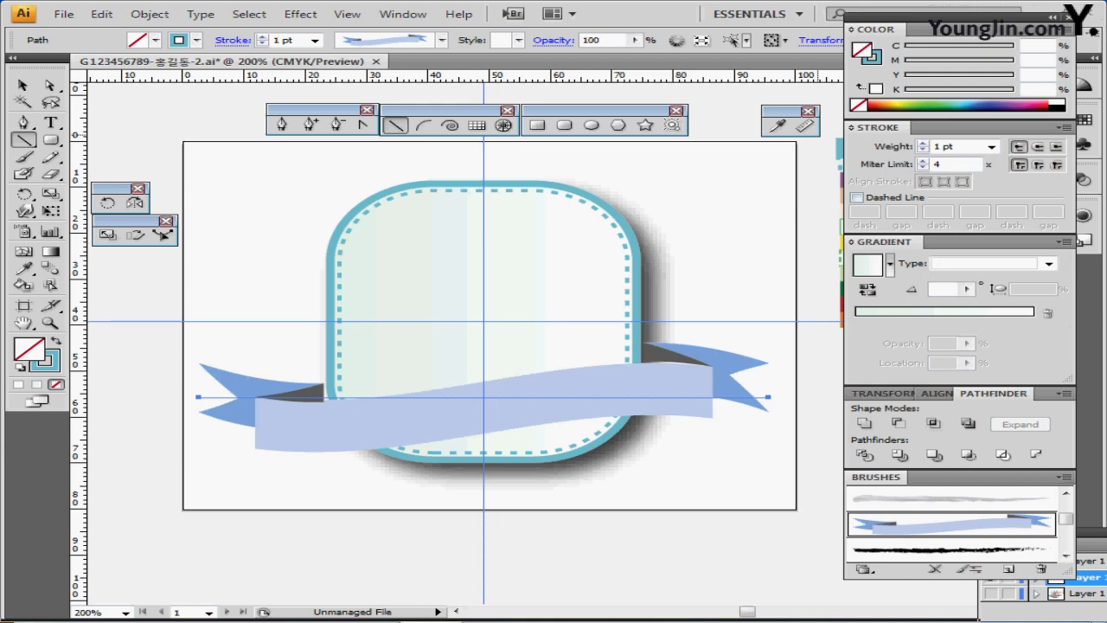
{"action": "left_click_drag", "start_coordinate": [1069, 572], "coordinate": [1069, 547]}
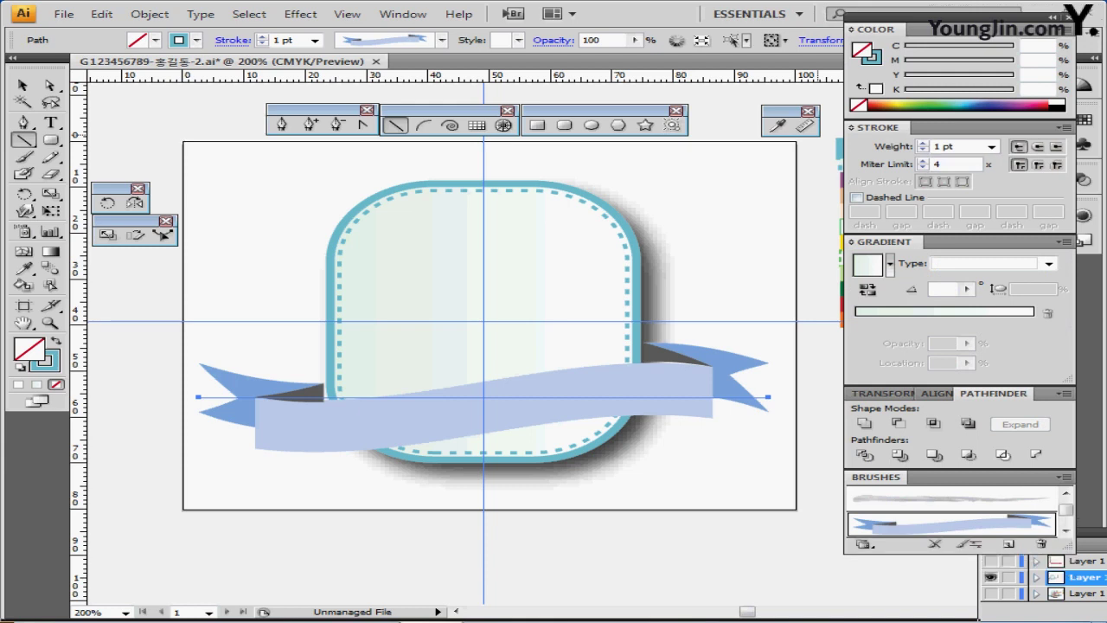
{"action": "left_click", "coordinate": [851, 242]}
{"action": "left_click", "coordinate": [990, 562]}
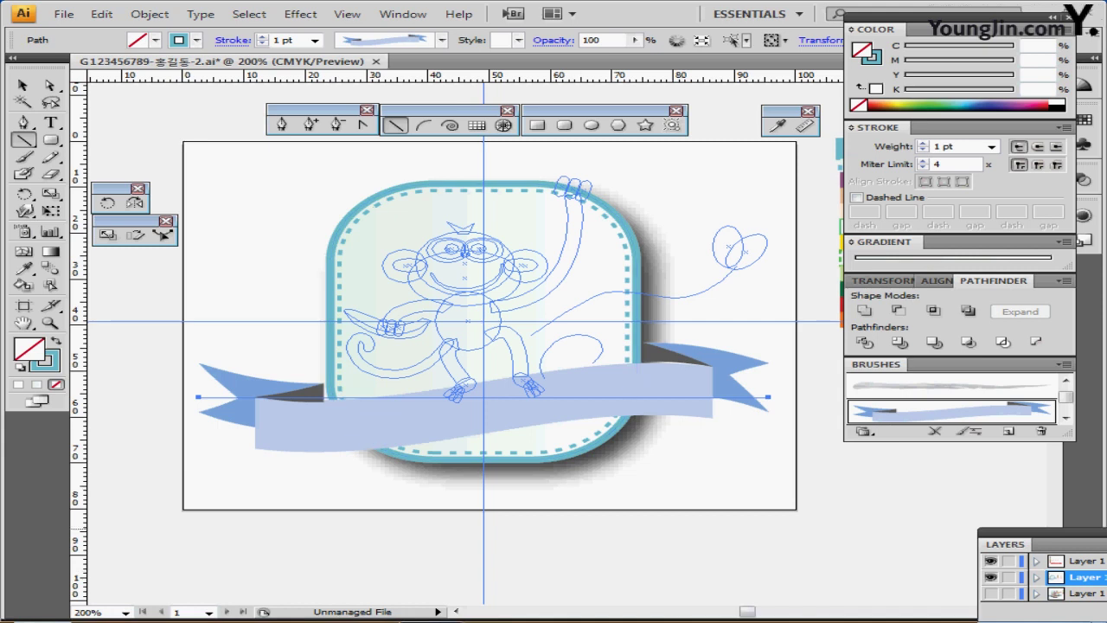
{"action": "left_click", "coordinate": [1008, 577]}
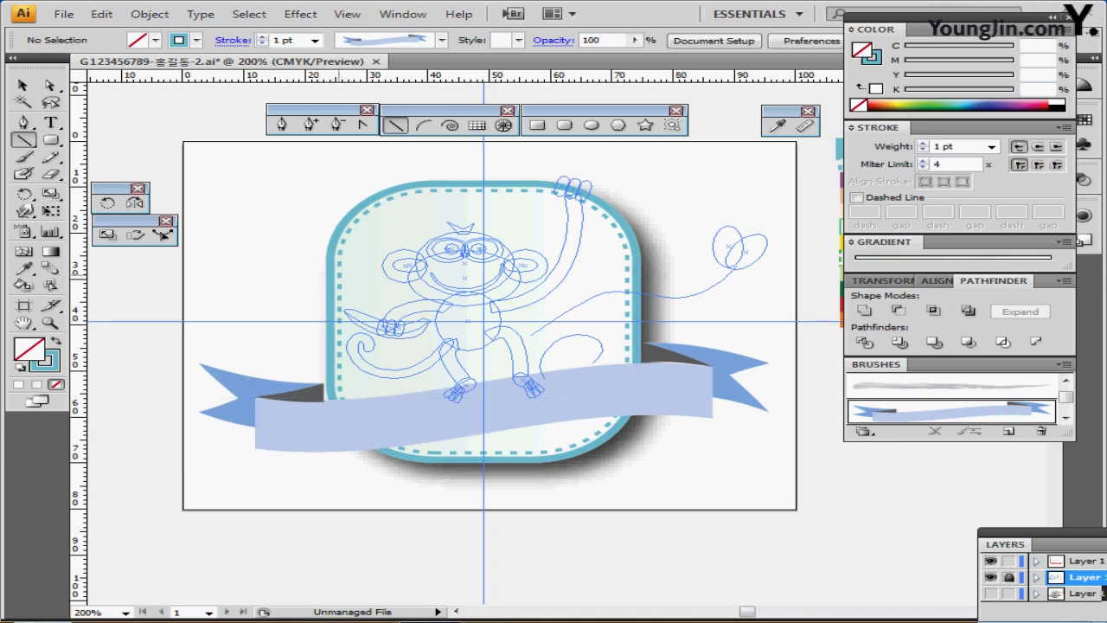
Make the monkey sketch layer active and sample the purple reference swatch as the fill (C 50, M 80, Y 30, K 0) with no stroke
{"action": "scroll", "coordinate": [418, 288], "scroll_direction": "up", "scroll_amount": 2}
{"action": "left_click_drag", "start_coordinate": [485, 320], "coordinate": [415, 339]}
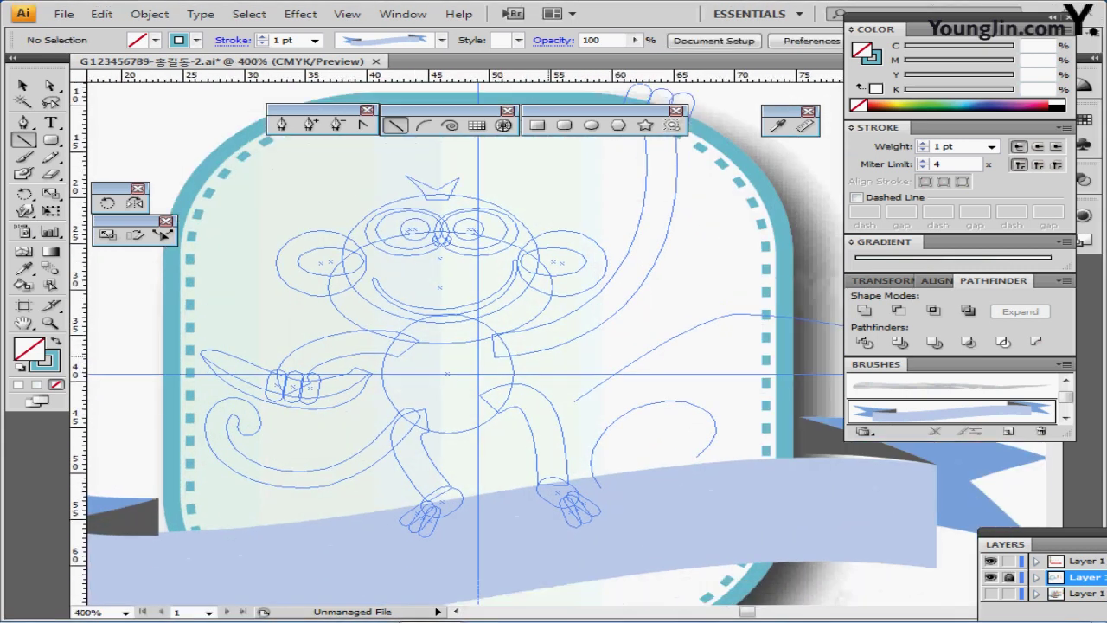
{"action": "left_click_drag", "start_coordinate": [546, 354], "coordinate": [550, 353]}
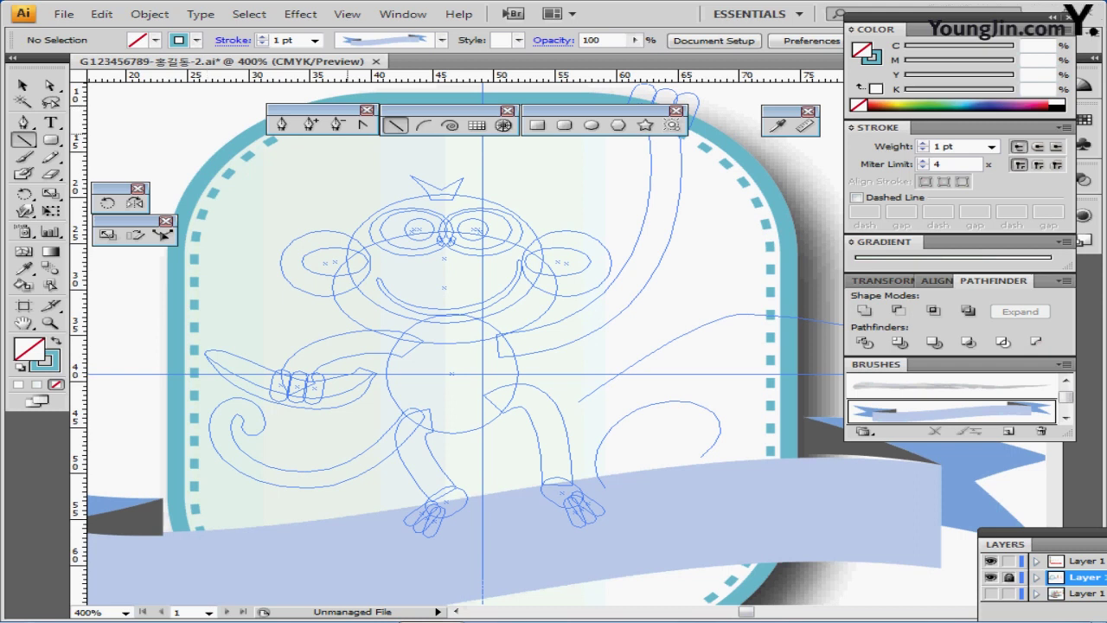
{"action": "left_click", "coordinate": [1086, 561]}
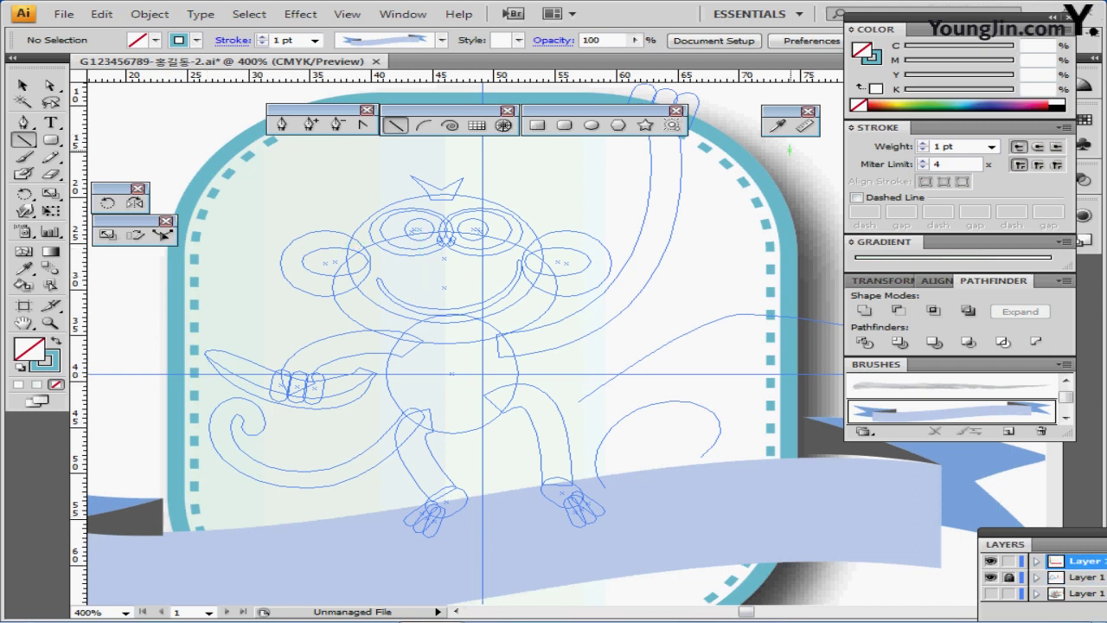
{"action": "scroll", "coordinate": [450, 346], "scroll_direction": "down", "scroll_amount": 2}
{"action": "left_click_drag", "start_coordinate": [450, 346], "coordinate": [459, 304]}
{"action": "left_click", "coordinate": [833, 182], "text": "ctrl"}
{"action": "left_click", "coordinate": [801, 197], "text": "ctrl"}
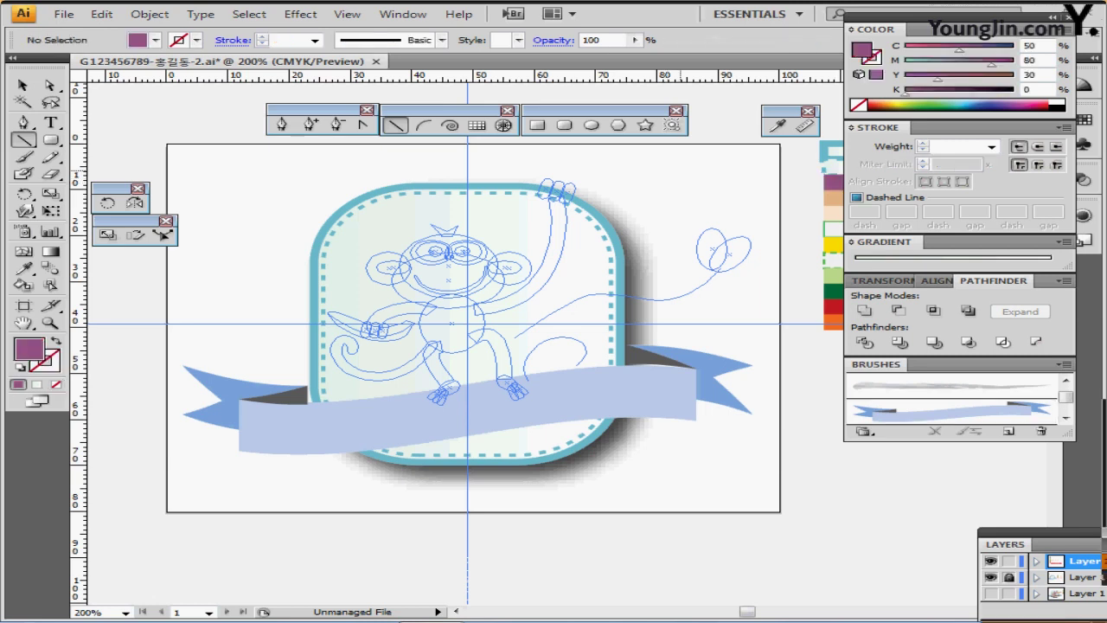
Draw a purple ellipse 16 mm wide and about 10 mm high, and move it onto the upper outline of the monkey's head
{"action": "left_click", "coordinate": [561, 278], "text": "ctrl"}
{"action": "left_click_drag", "start_coordinate": [507, 324], "coordinate": [551, 283]}
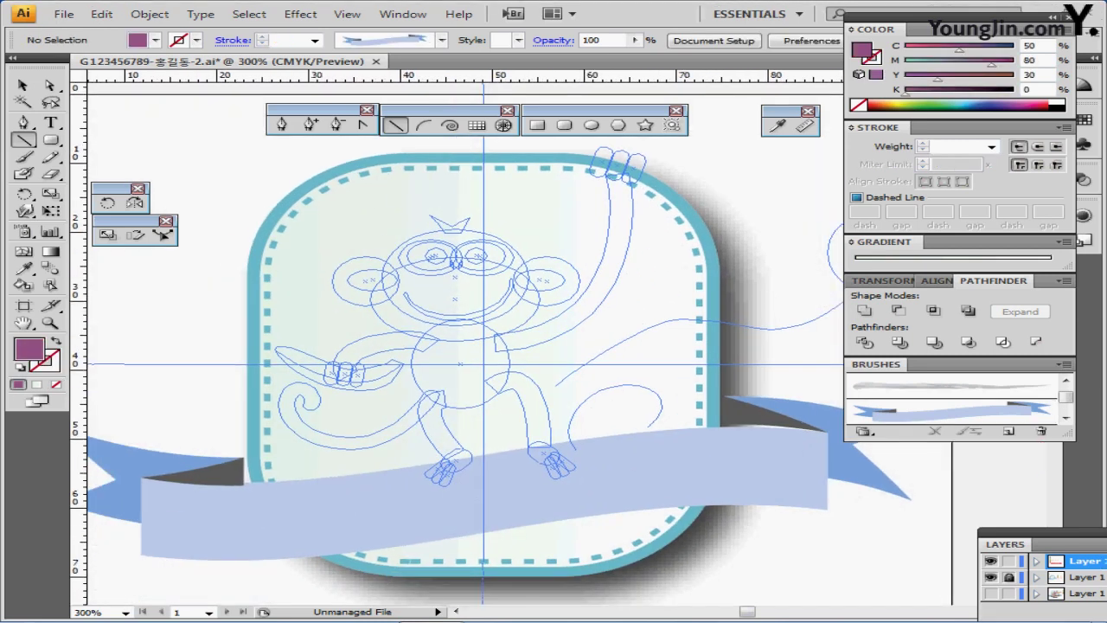
{"action": "left_click", "coordinate": [592, 124]}
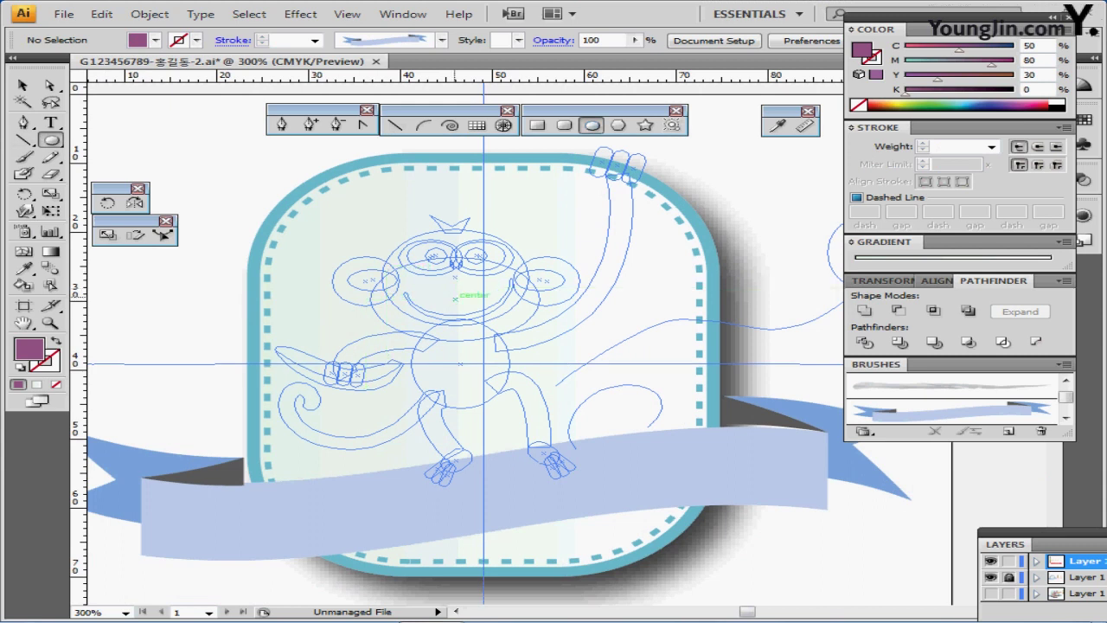
{"action": "left_click", "coordinate": [455, 299]}
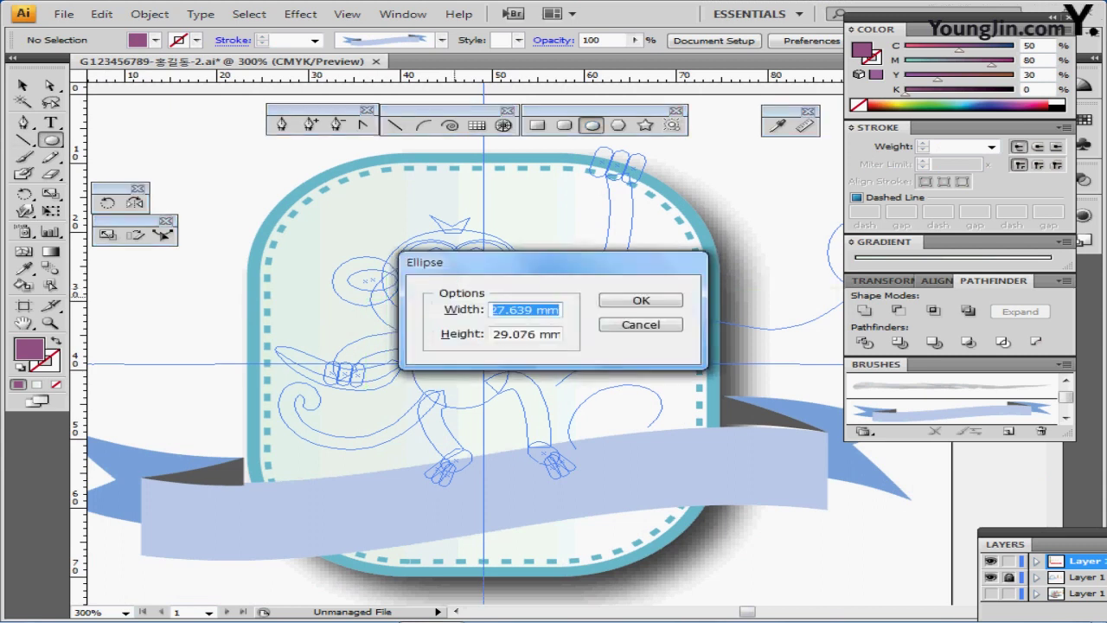
{"action": "type", "text": "16"}
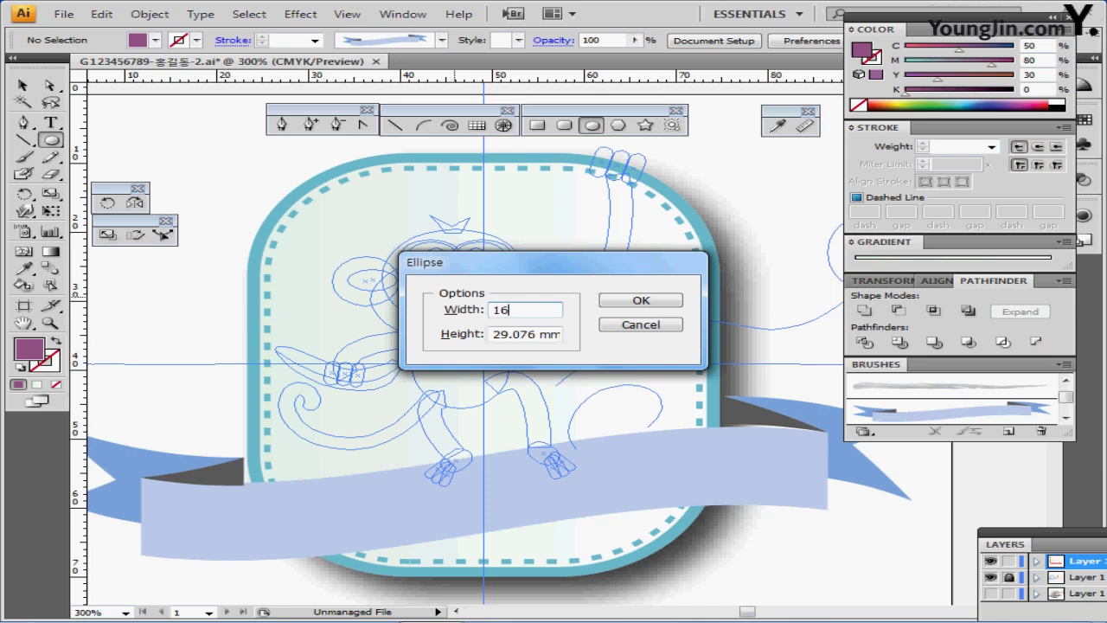
{"action": "key", "text": "Tab"}
{"action": "type", "text": "10"}
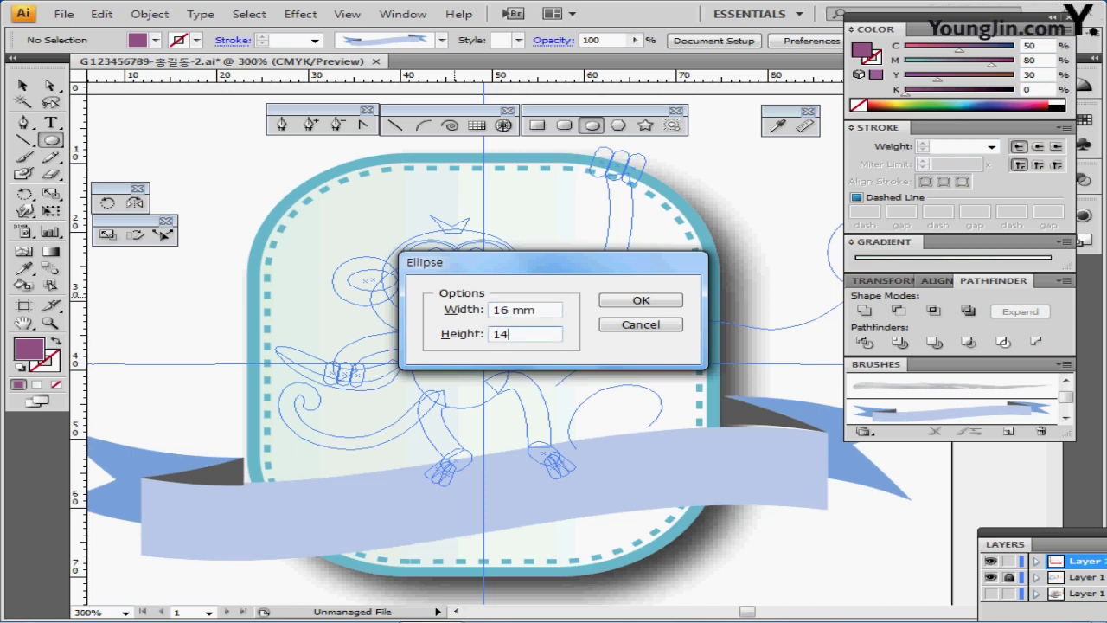
{"action": "key", "text": "Return"}
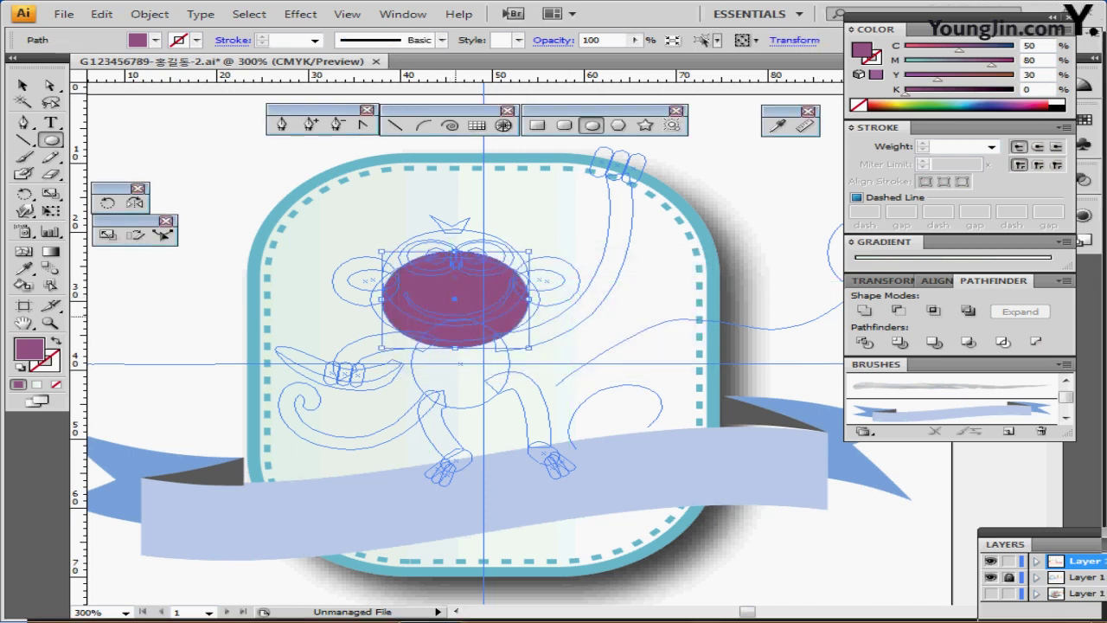
{"action": "left_click_drag", "start_coordinate": [456, 323], "coordinate": [453, 290]}
Draw purple ellipses from the centre over the outer and inner outlines of the ear on the banana side of the monkey's head
{"action": "key", "text": "ctrl+plus"}
{"action": "key", "text": "ctrl+plus"}
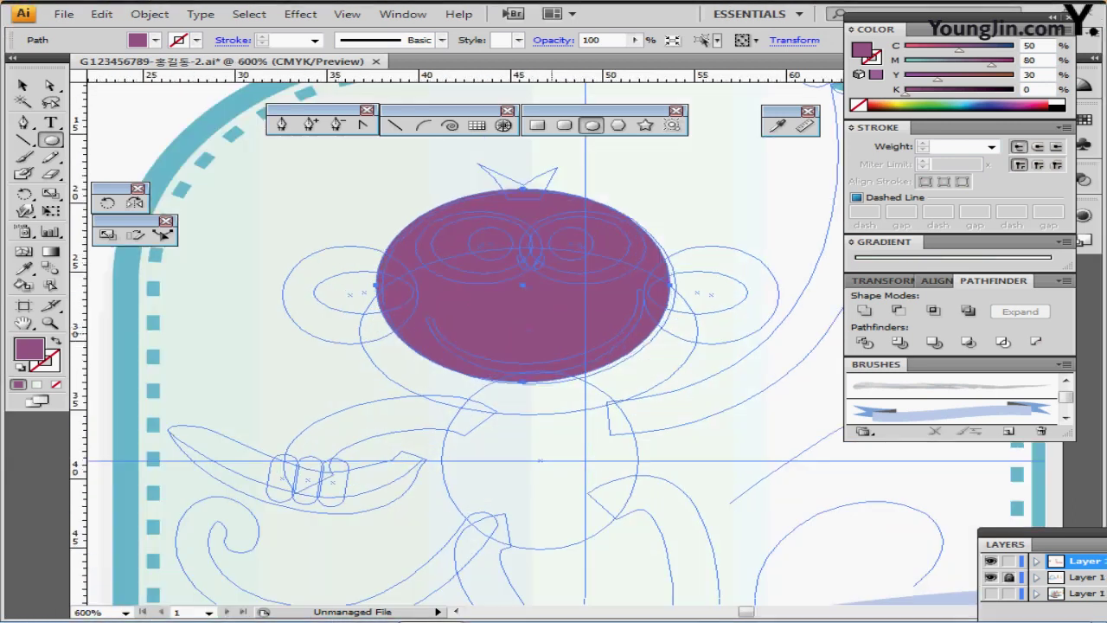
{"action": "left_click_drag", "start_coordinate": [552, 328], "coordinate": [513, 324]}
{"action": "left_click_drag", "start_coordinate": [544, 323], "coordinate": [548, 324]}
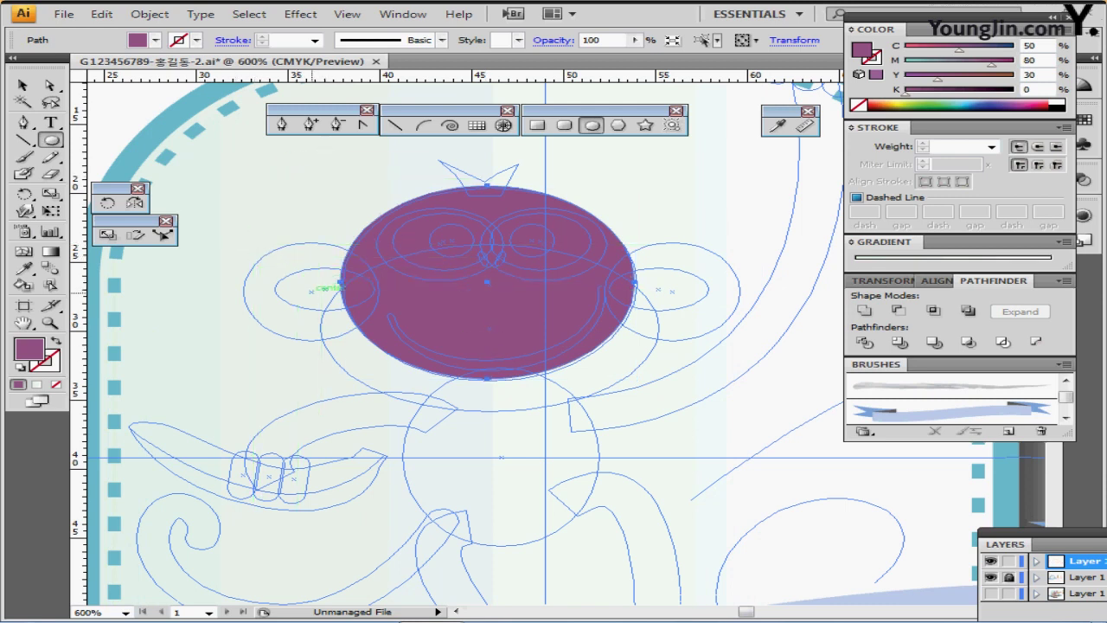
{"action": "left_click_drag", "start_coordinate": [311, 290], "coordinate": [378, 339]}
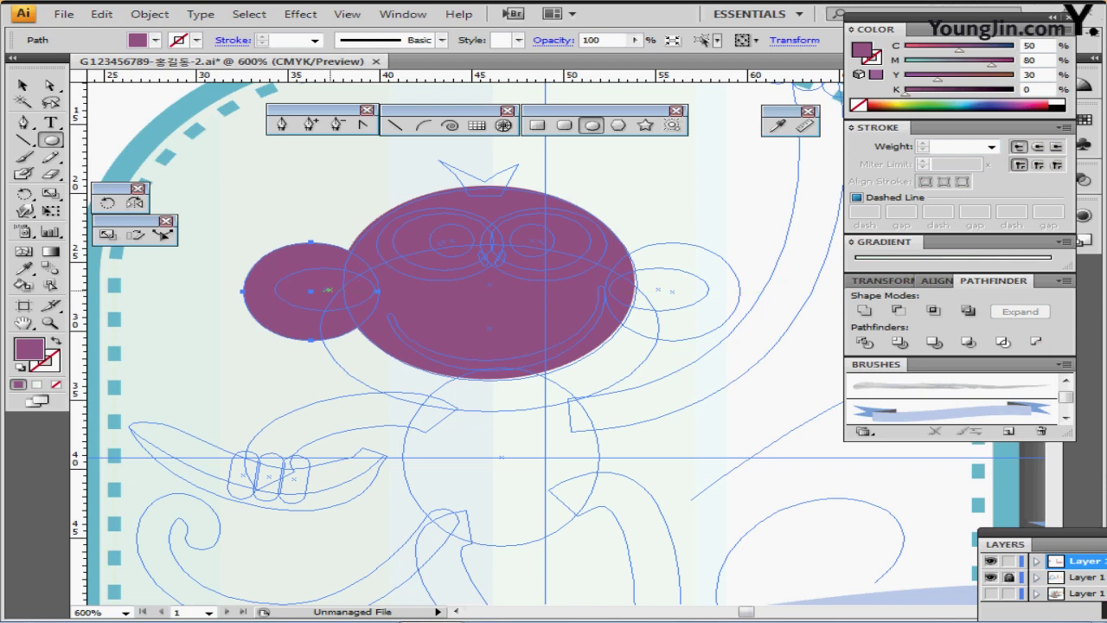
{"action": "left_click_drag", "start_coordinate": [282, 266], "coordinate": [374, 305]}
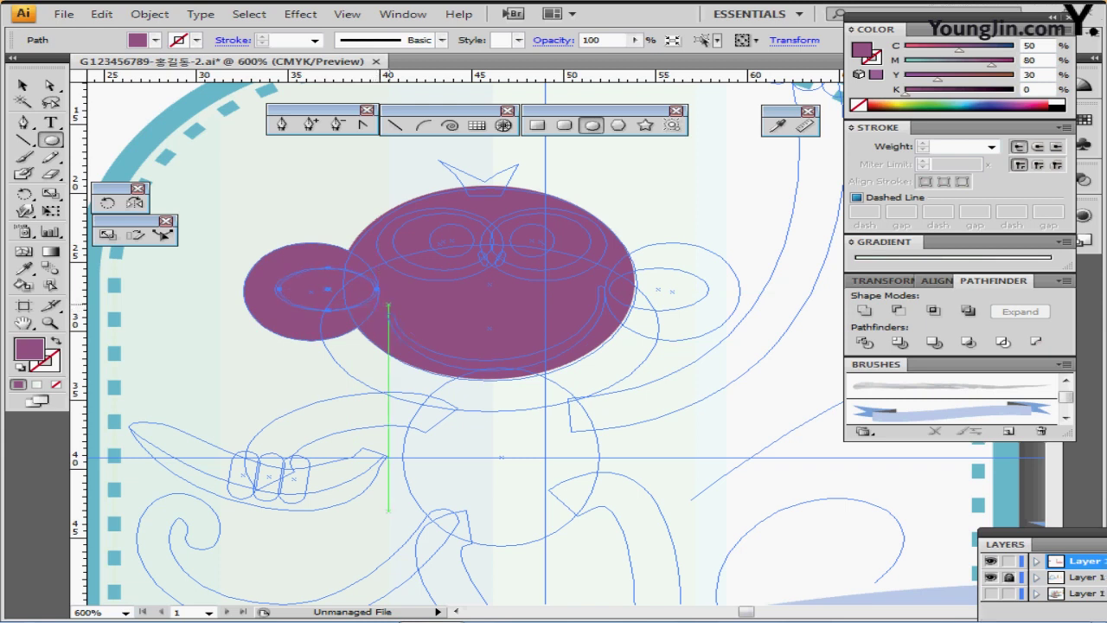
{"action": "left_click_drag", "start_coordinate": [453, 312], "coordinate": [220, 381]}
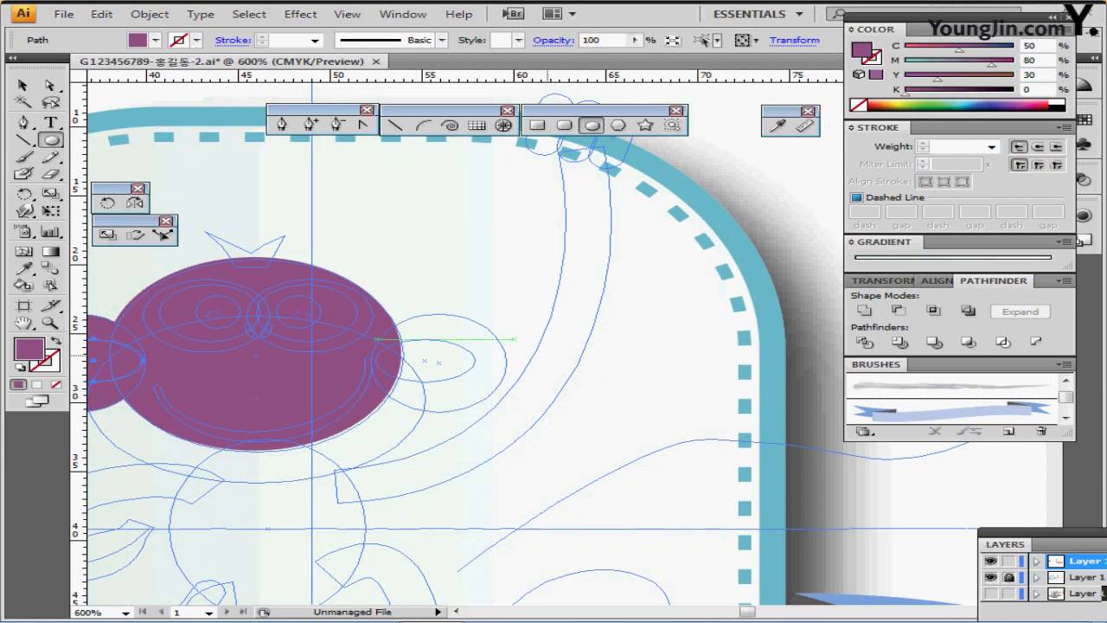
Recolour the inner ear ellipse by sampling the tan reference swatch (C 10, M 30, Y 50, K 0)
{"action": "key", "text": "ctrl+minus"}
{"action": "key", "text": "ctrl+minus"}
{"action": "left_click_drag", "start_coordinate": [624, 337], "coordinate": [612, 269]}
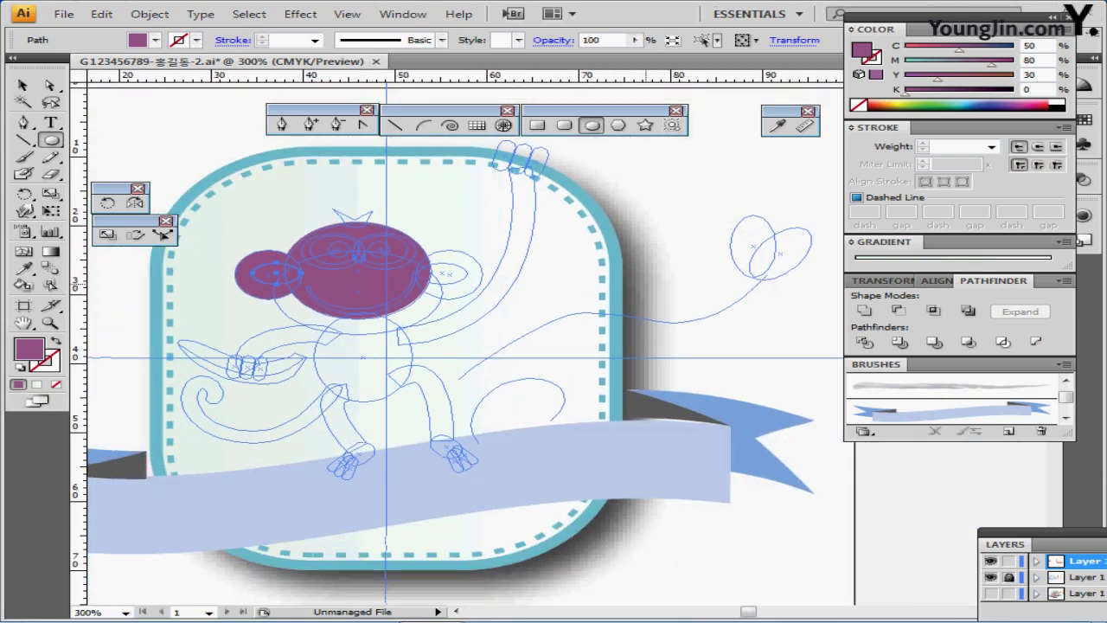
{"action": "left_click", "coordinate": [646, 284], "text": "ctrl+alt"}
{"action": "left_click_drag", "start_coordinate": [710, 285], "coordinate": [707, 222]}
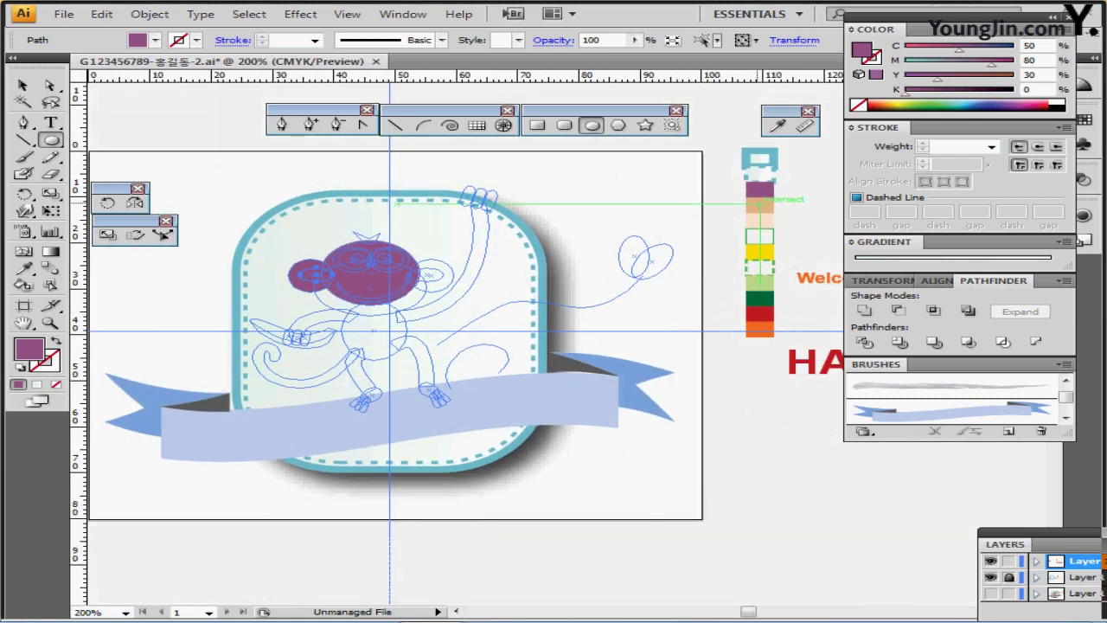
{"action": "left_click", "coordinate": [777, 125]}
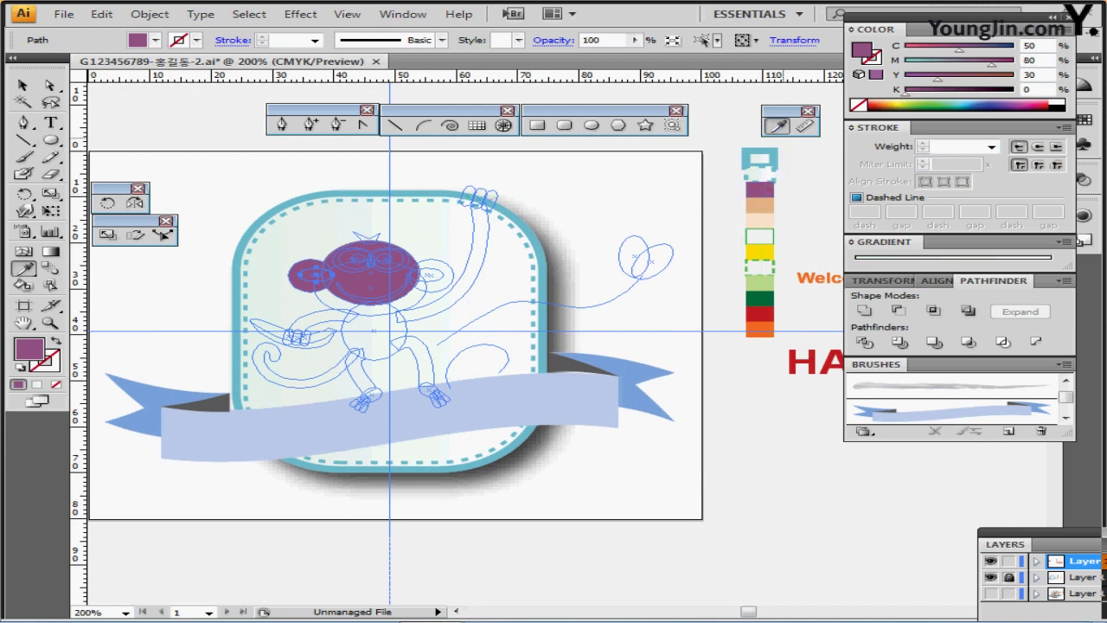
{"action": "left_click", "coordinate": [761, 205]}
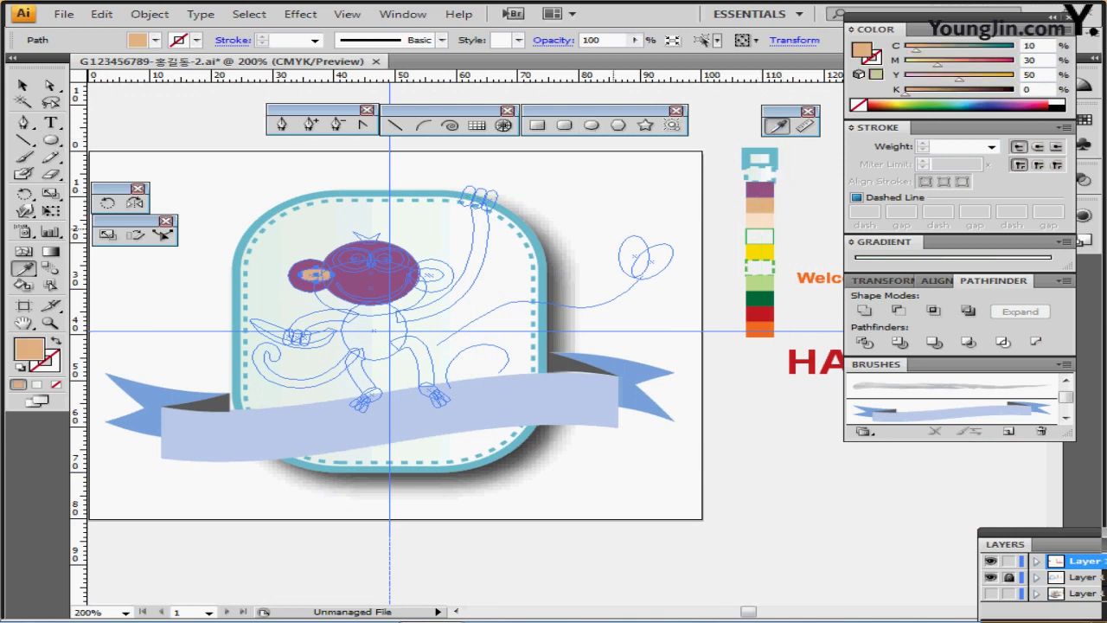
{"action": "key", "text": "ctrl+shift+a"}
Draw a tan ellipse from the centre over the outer outline of the eye on the banana side of the face
{"action": "left_click", "coordinate": [358, 344], "text": "ctrl"}
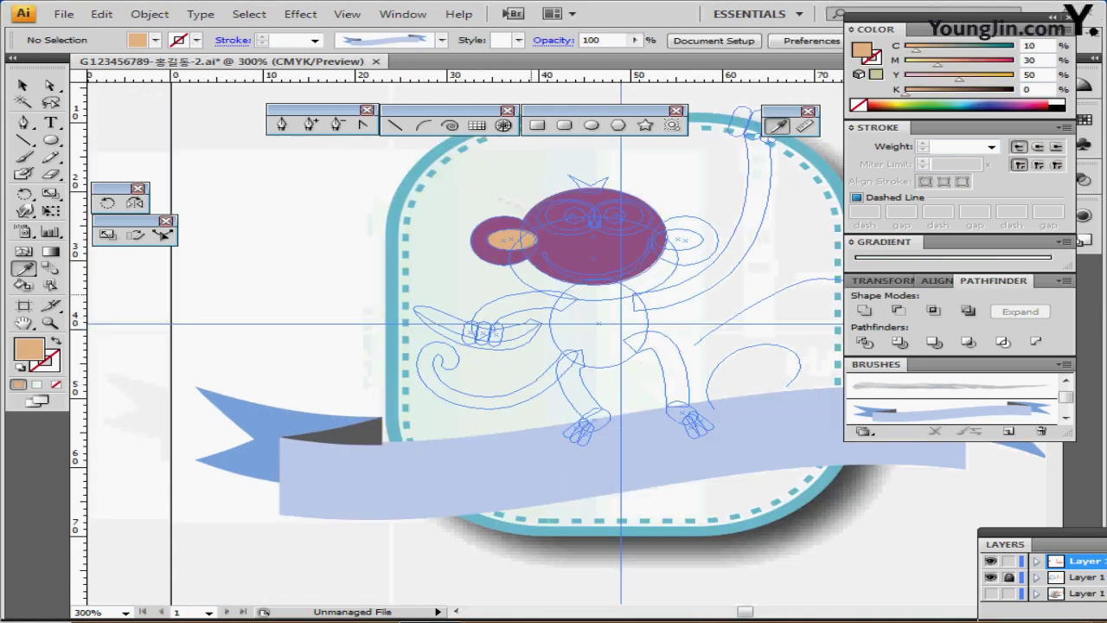
{"action": "left_click", "coordinate": [633, 264], "text": "ctrl"}
{"action": "left_click_drag", "start_coordinate": [529, 313], "coordinate": [387, 279]}
{"action": "key", "text": "ctrl+plus"}
{"action": "key", "text": "ctrl+plus"}
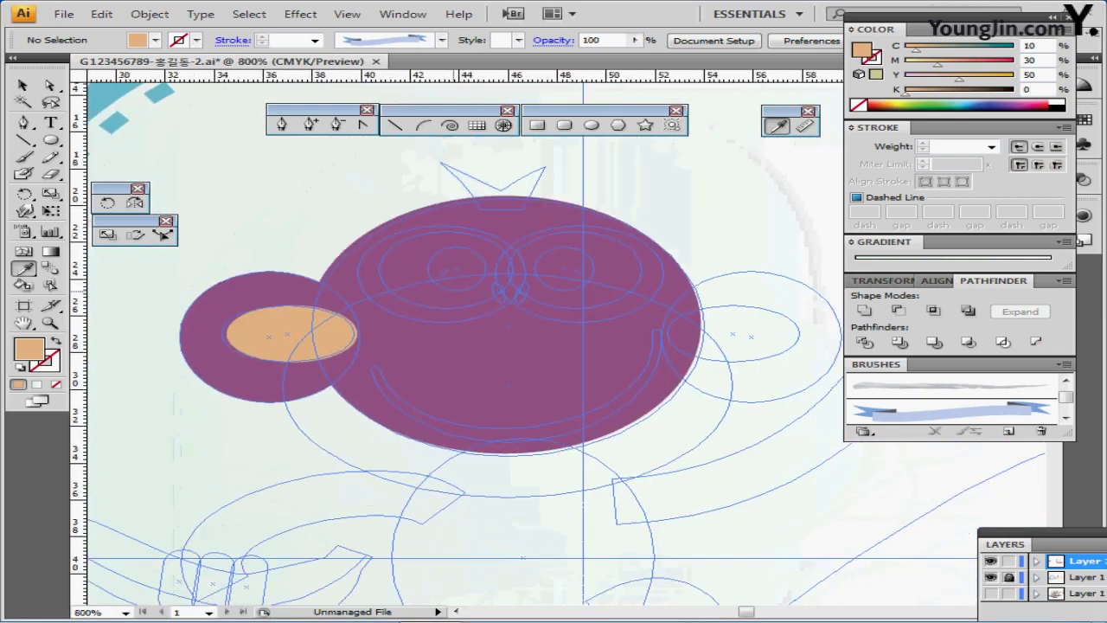
{"action": "left_click_drag", "start_coordinate": [454, 290], "coordinate": [415, 252]}
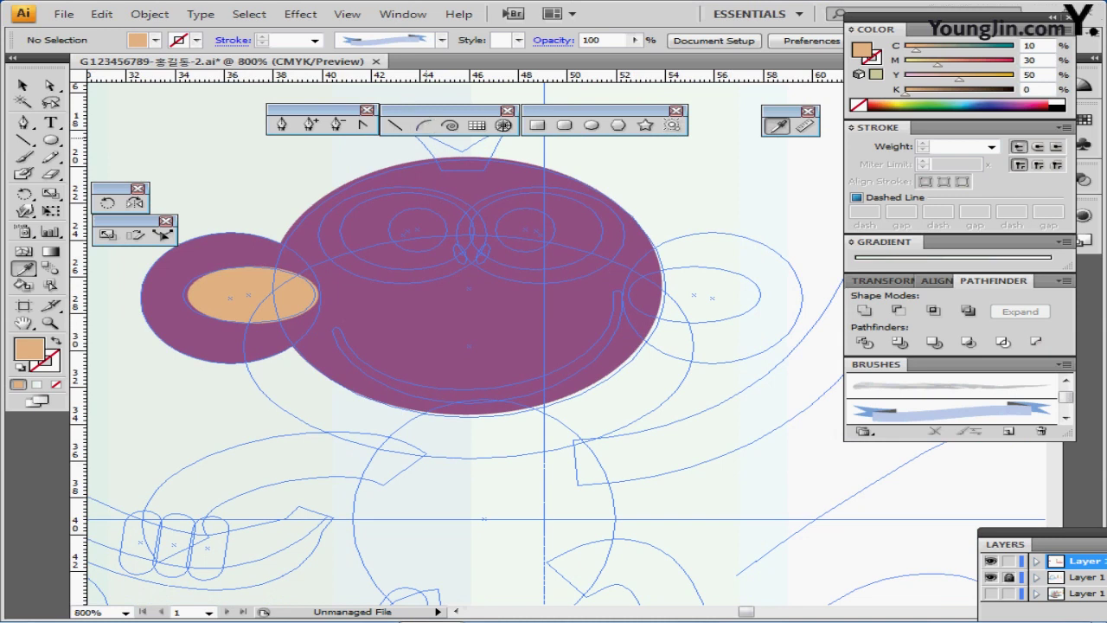
{"action": "left_click", "coordinate": [592, 126]}
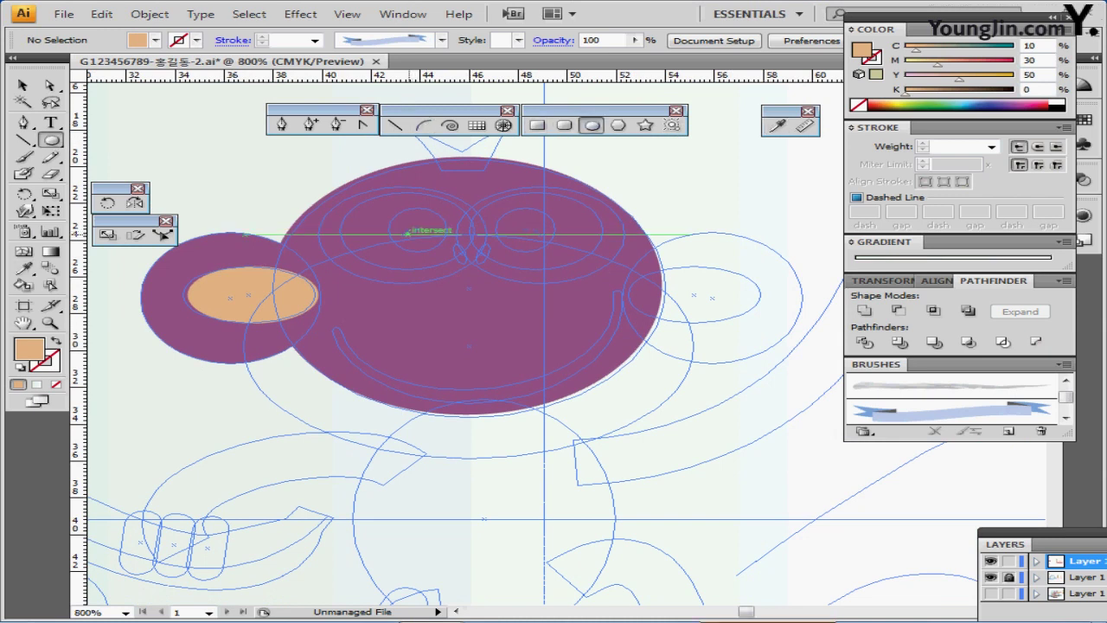
{"action": "left_click_drag", "start_coordinate": [407, 232], "coordinate": [494, 283]}
Recolour the outer eye ellipse by sampling the pale peach reference swatch (C 0, M 10, Y 20, K 0)
{"action": "scroll", "coordinate": [562, 303], "scroll_direction": "down", "scroll_amount": 2}
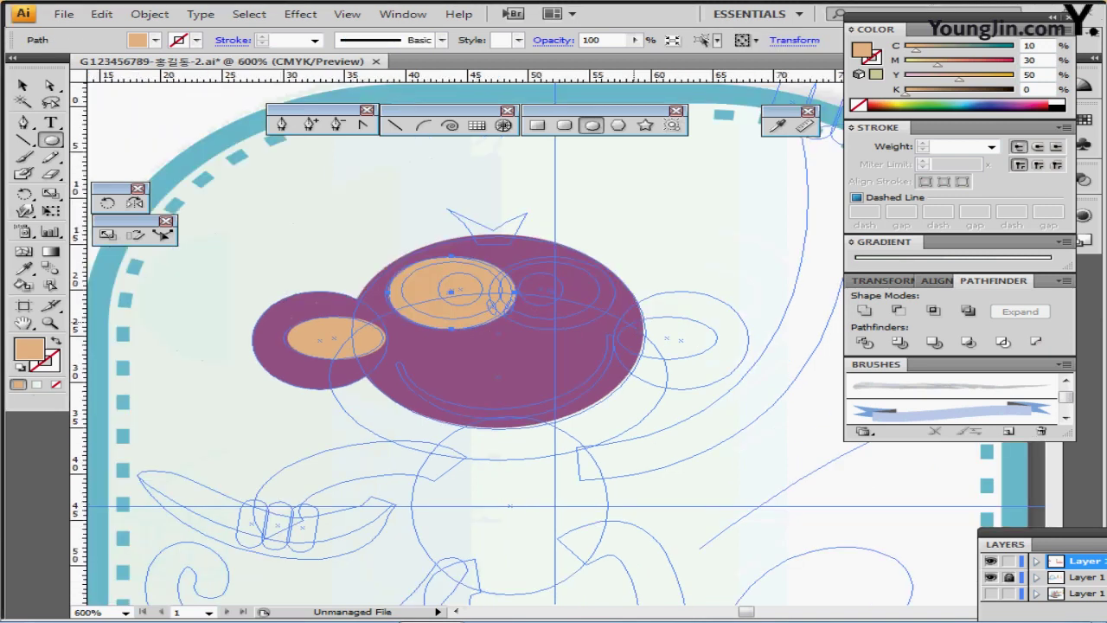
{"action": "left_click_drag", "start_coordinate": [830, 381], "coordinate": [468, 273]}
{"action": "scroll", "coordinate": [548, 275], "scroll_direction": "down", "scroll_amount": 1}
{"action": "left_click_drag", "start_coordinate": [670, 291], "coordinate": [603, 238]}
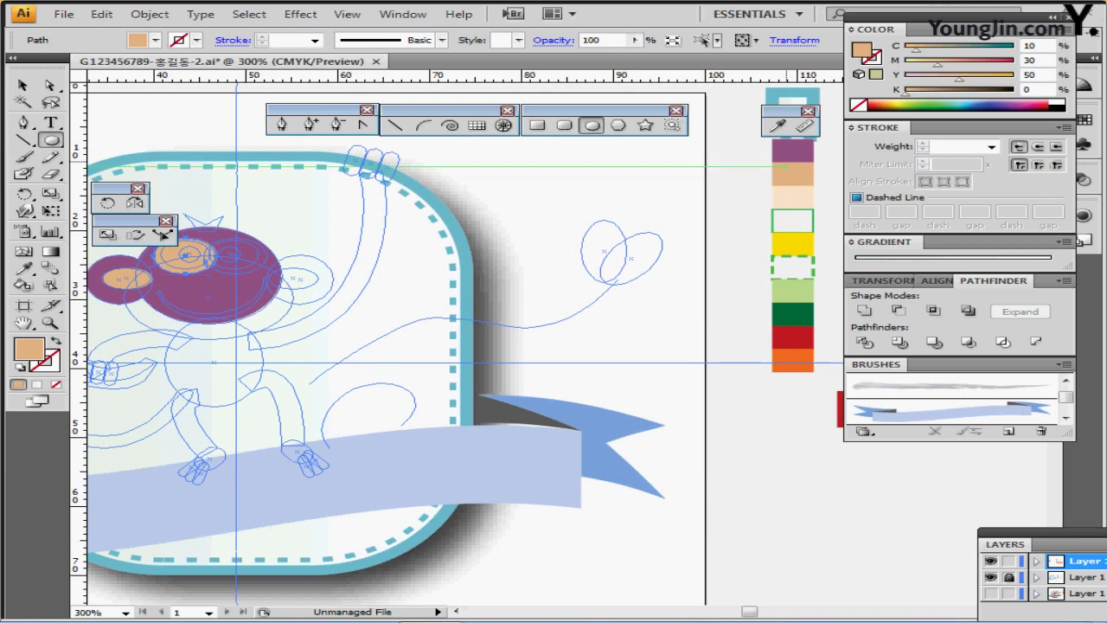
{"action": "left_click", "coordinate": [778, 125]}
{"action": "left_click", "coordinate": [791, 197]}
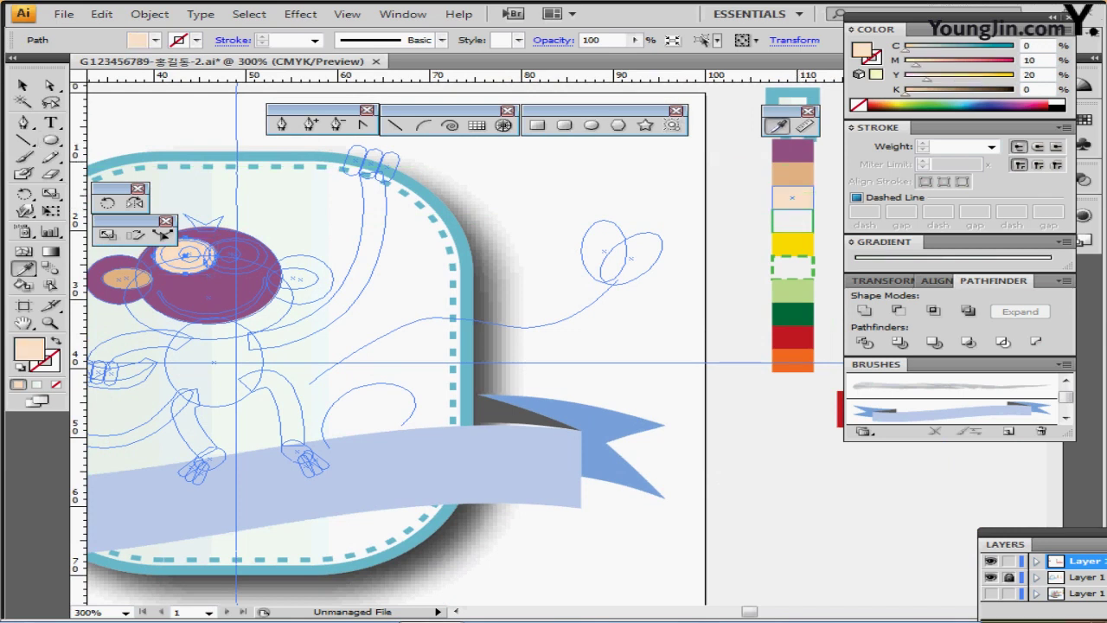
{"action": "key", "text": "ctrl+shift+a"}
Draw an ellipse from the centre over the inner eye outline within the peach ellipse and fill it with white
{"action": "key", "text": "ctrl+plus"}
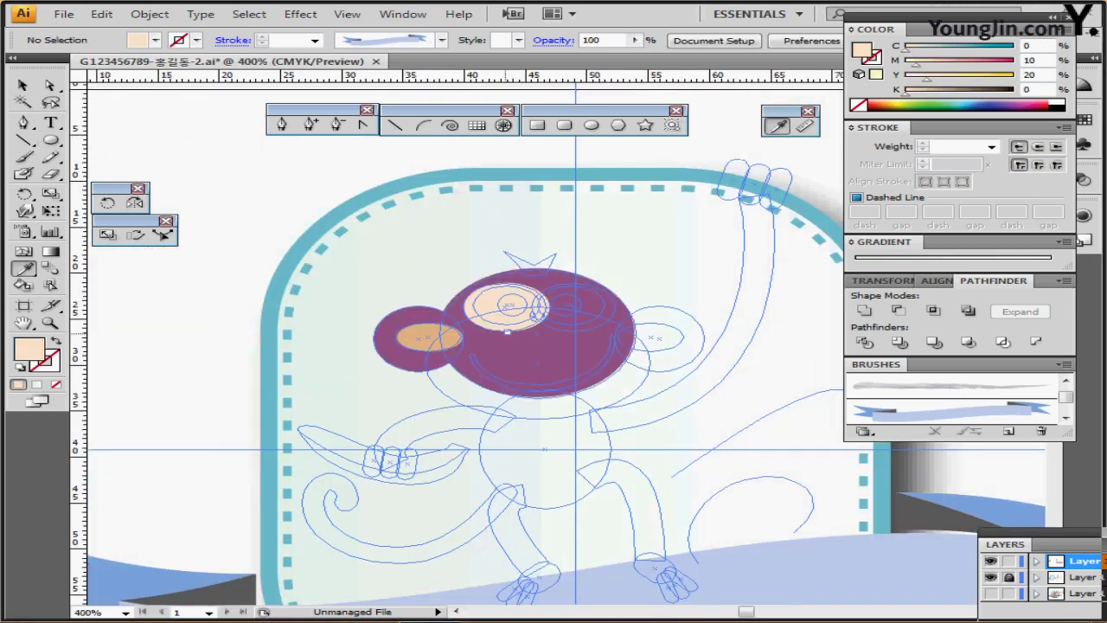
{"action": "key", "text": "ctrl+plus"}
{"action": "left_click_drag", "start_coordinate": [640, 341], "coordinate": [487, 266]}
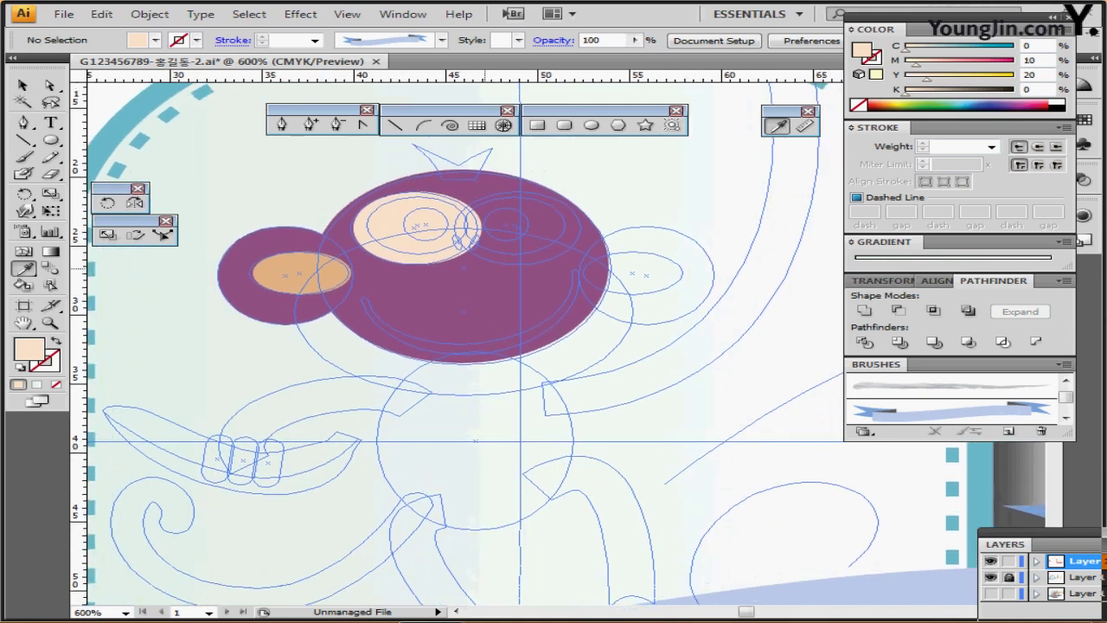
{"action": "left_click", "coordinate": [591, 126]}
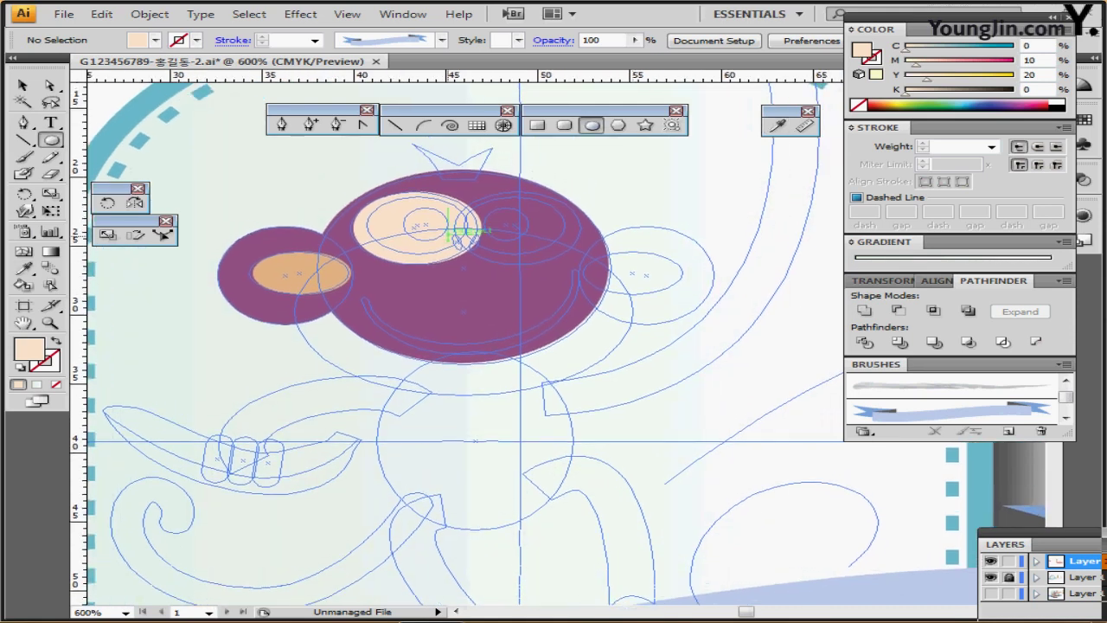
{"action": "left_click_drag", "start_coordinate": [416, 224], "coordinate": [470, 249]}
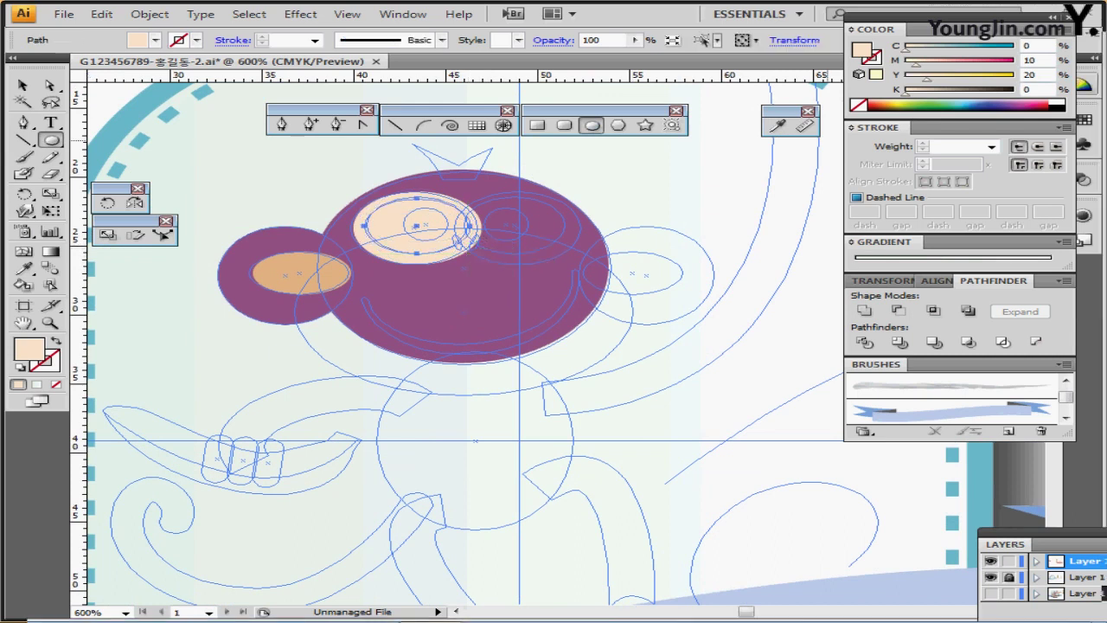
{"action": "left_click", "coordinate": [1057, 103]}
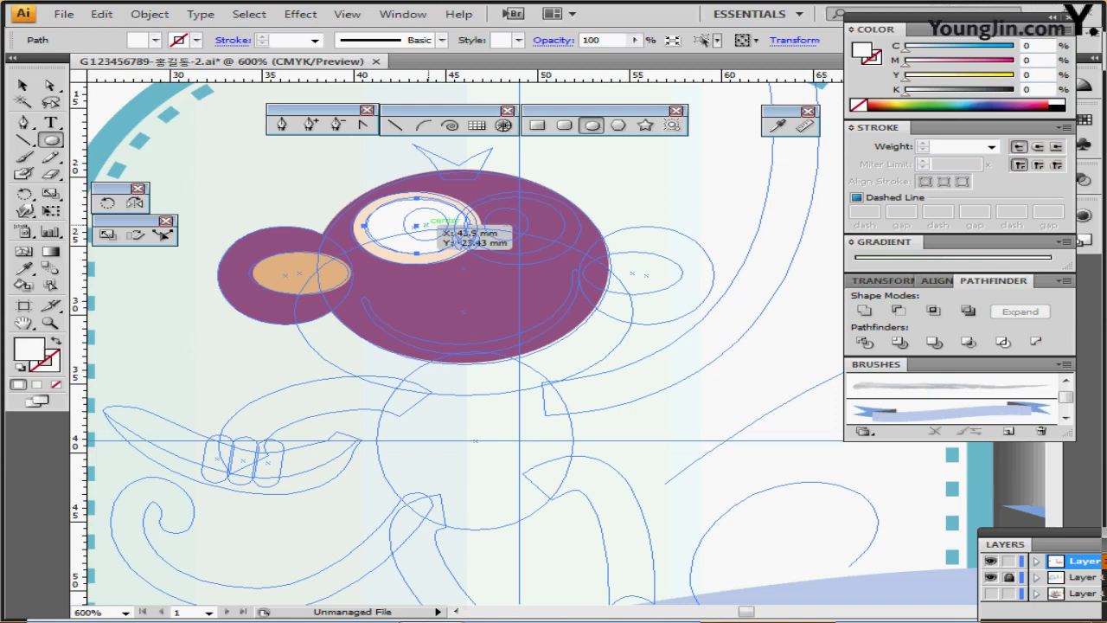
Draw a pupil about 2.4 mm in diameter from the centre of its outline and fill it with black (K 100)
{"action": "left_click_drag", "start_coordinate": [467, 227], "coordinate": [456, 239]}
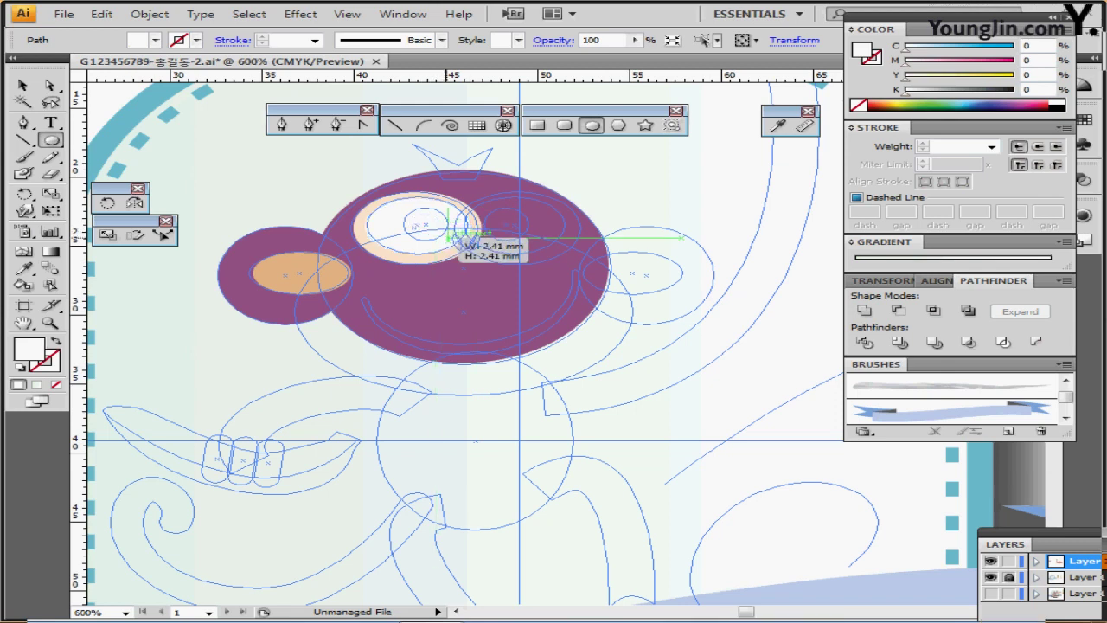
{"action": "left_click_drag", "start_coordinate": [456, 237], "coordinate": [457, 237]}
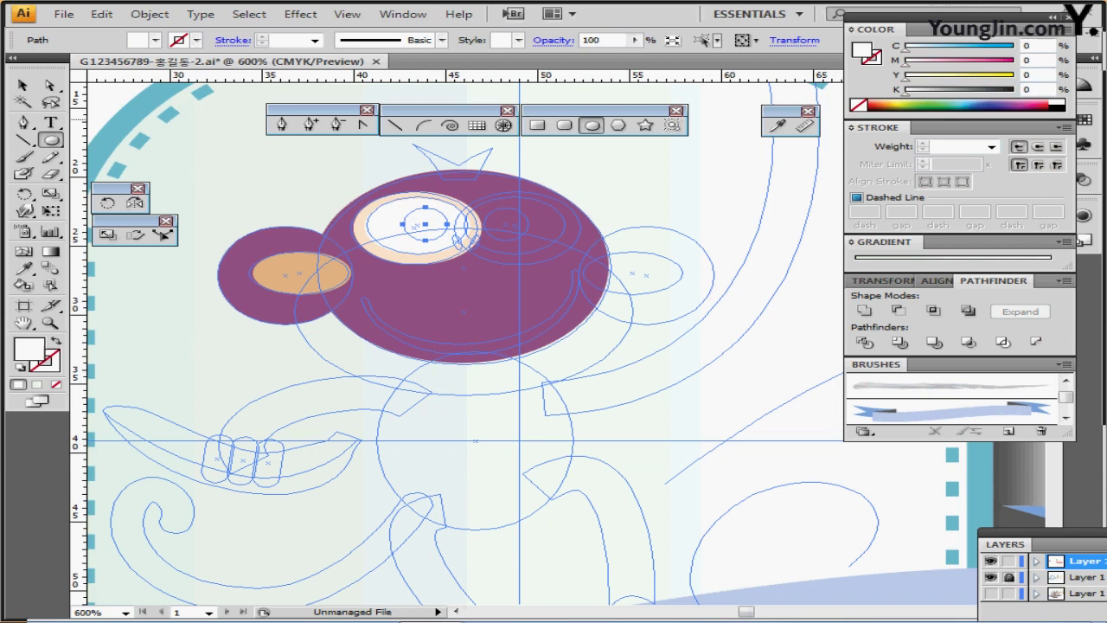
{"action": "left_click", "coordinate": [1057, 108]}
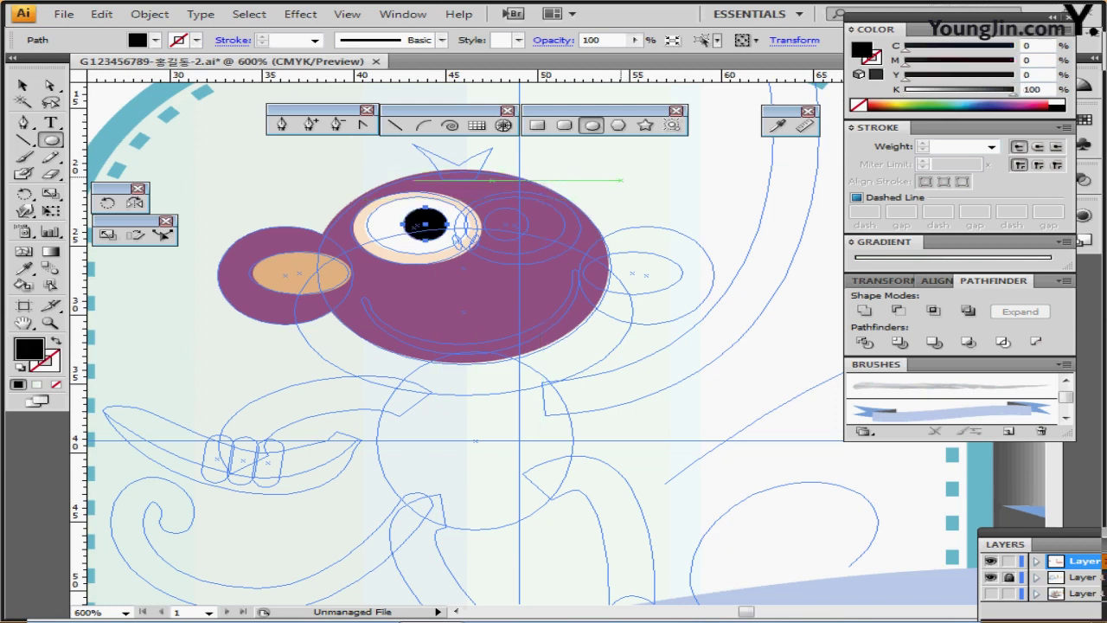
{"action": "key", "text": "ctrl+shift+a"}
Fine-tune the position of the peach outer eye ellipse around the white of the eye and undo the last shift
{"action": "scroll", "coordinate": [641, 353], "scroll_direction": "down", "scroll_amount": 1}
{"action": "left_click_drag", "start_coordinate": [641, 352], "coordinate": [624, 326]}
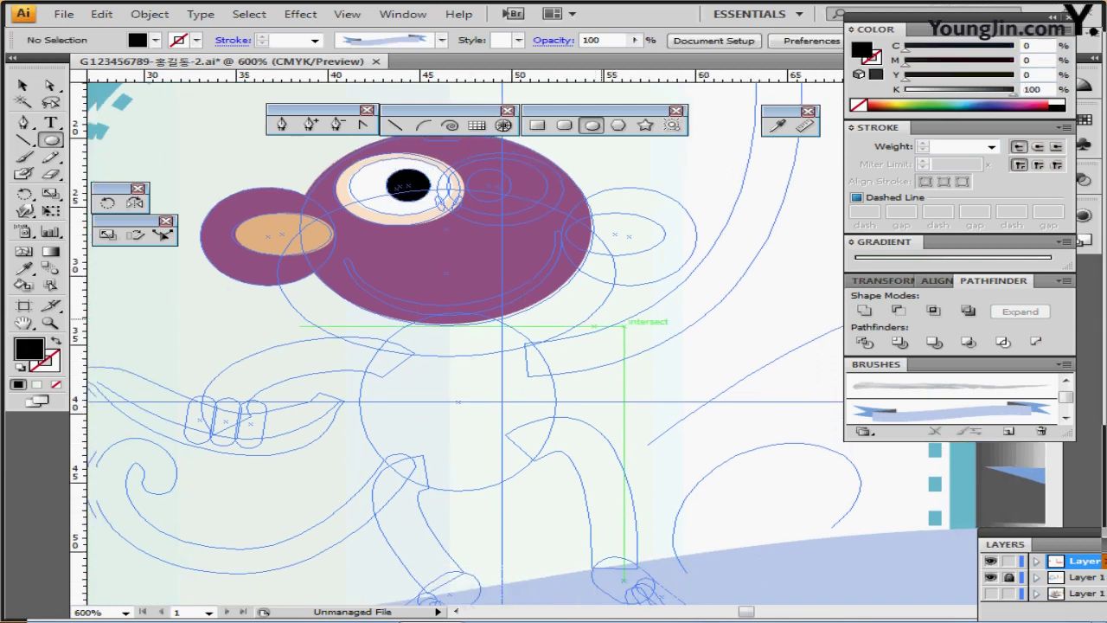
{"action": "left_click", "coordinate": [338, 188], "text": "ctrl"}
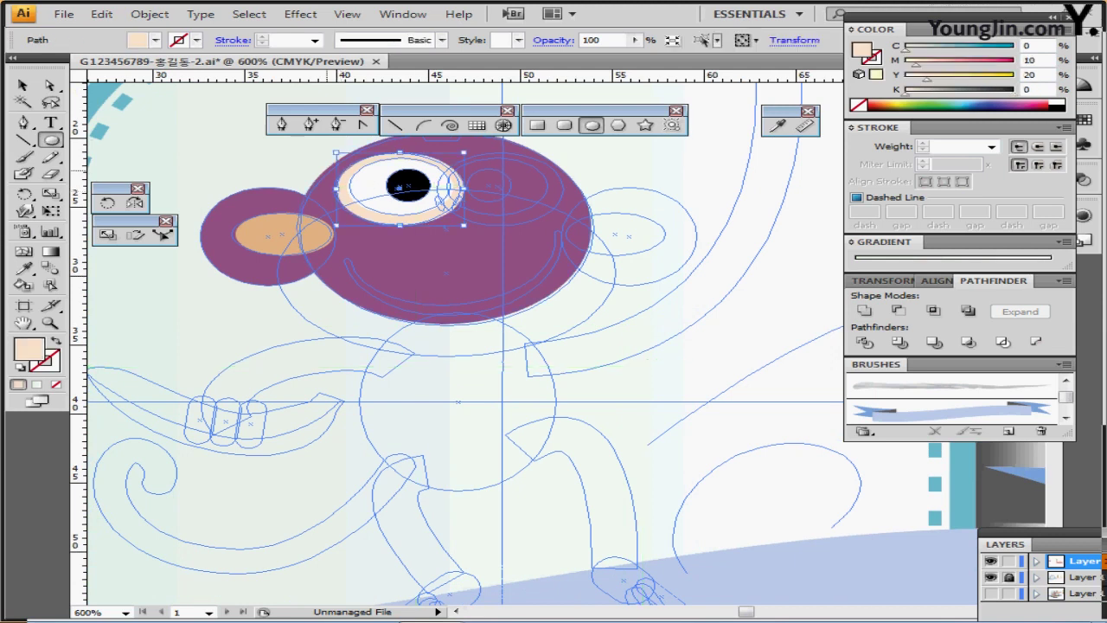
{"action": "key", "text": "ctrl+shift+a"}
{"action": "double_click", "coordinate": [430, 210]}
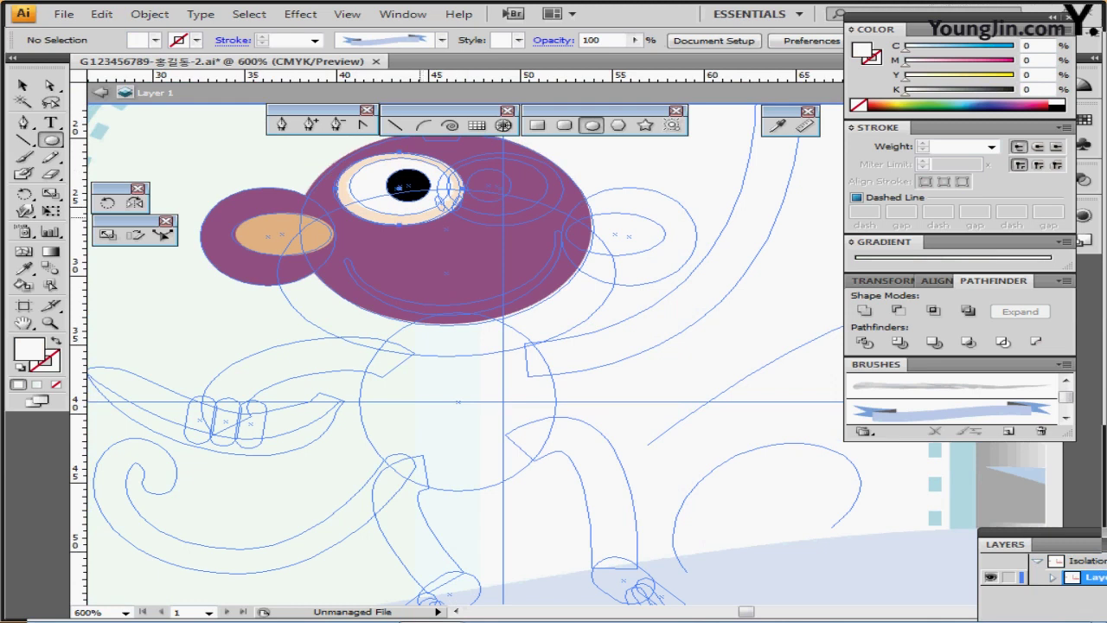
{"action": "left_click_drag", "start_coordinate": [420, 221], "coordinate": [419, 220]}
{"action": "double_click", "coordinate": [418, 367], "text": "ctrl"}
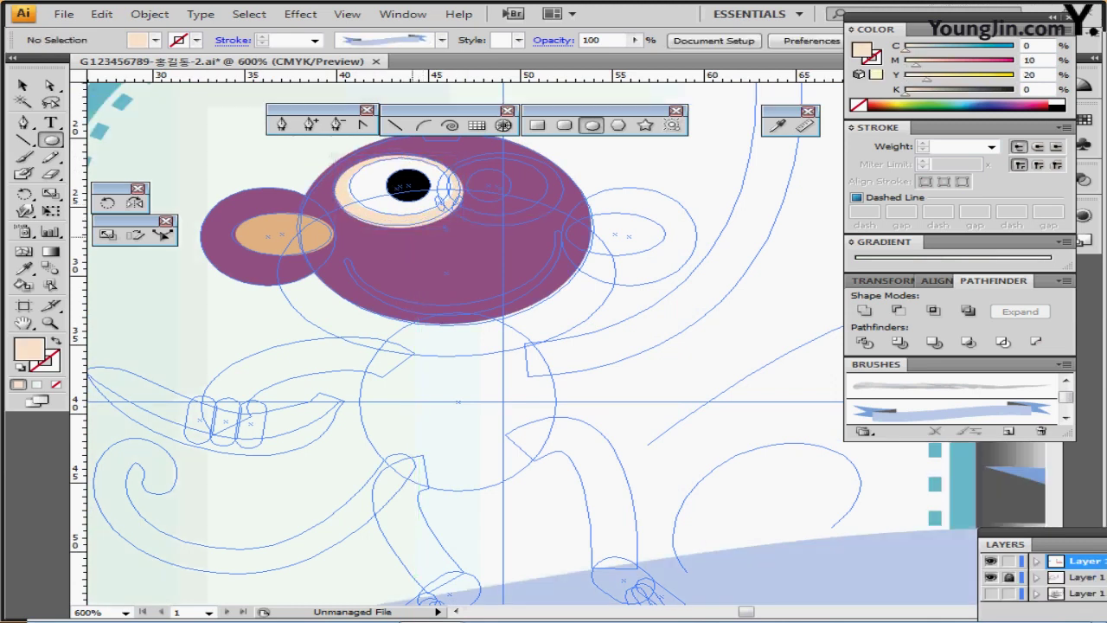
{"action": "left_click", "coordinate": [406, 222], "text": "ctrl"}
{"action": "key", "text": "ctrl+z"}
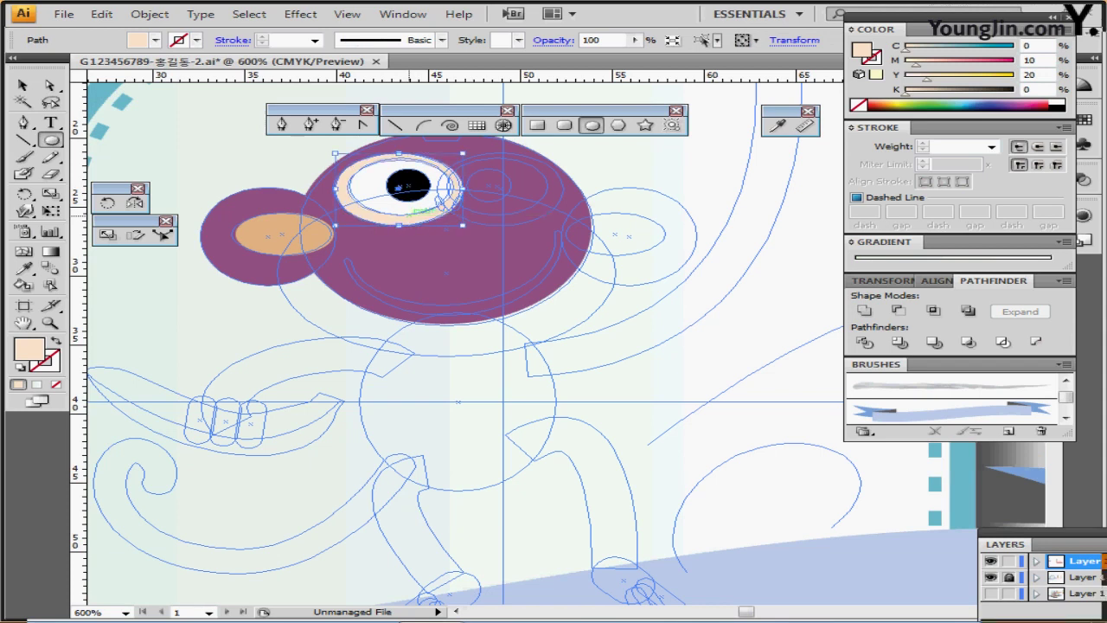
{"action": "key", "text": "ctrl+shift+a"}
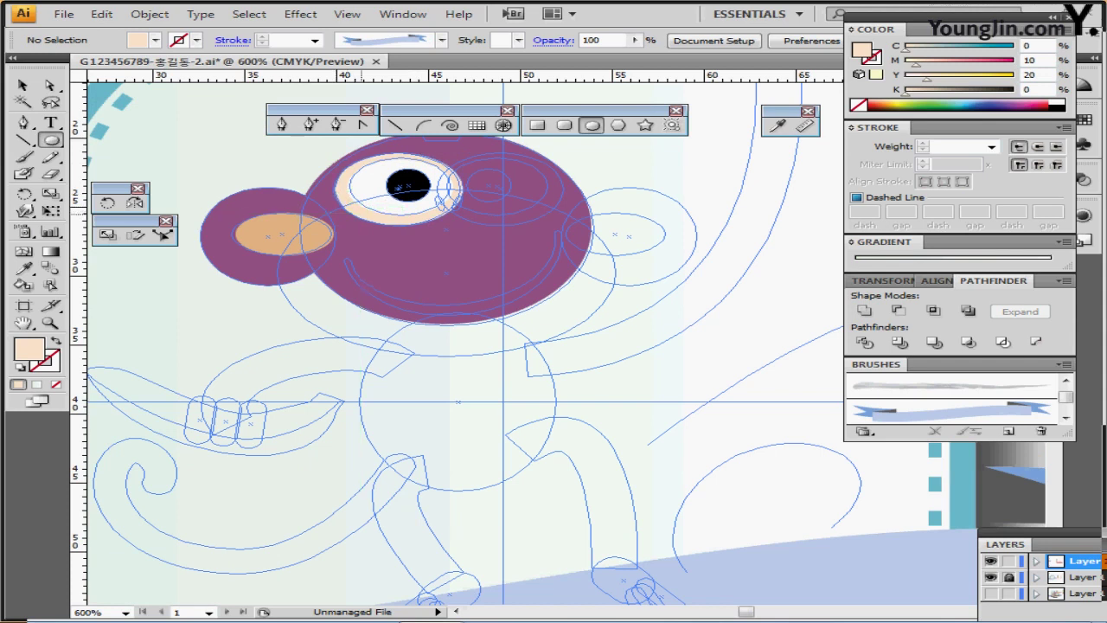
Pick up the peach fill from the outer eye ellipse and draw a large ellipse from the centre over the muzzle outline
{"action": "left_click", "coordinate": [361, 213], "text": "ctrl"}
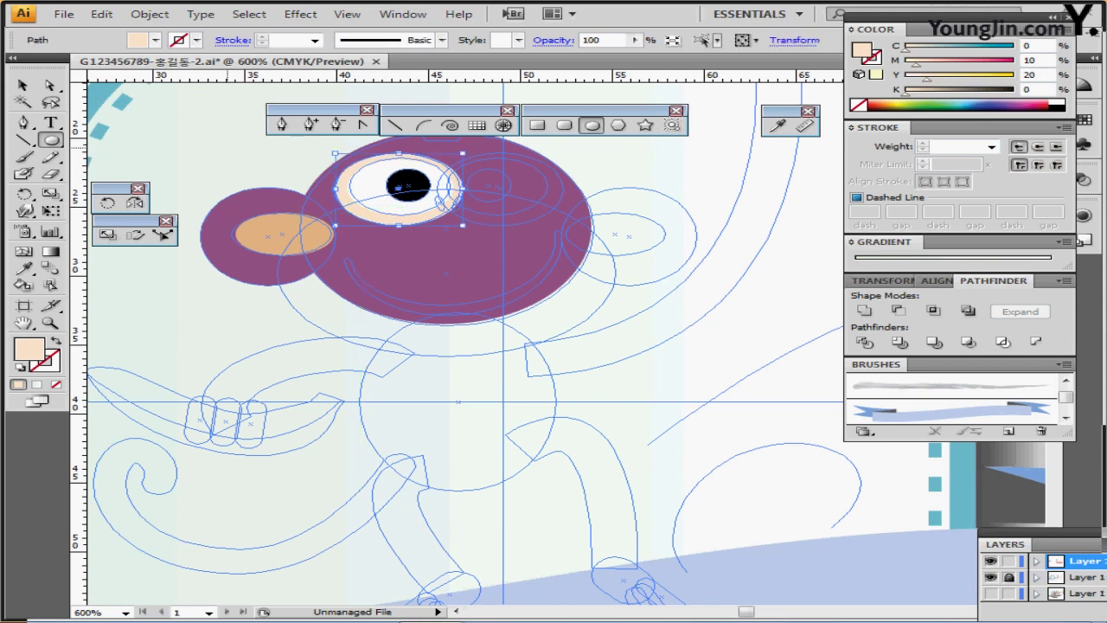
{"action": "left_click", "coordinate": [258, 138], "text": "ctrl"}
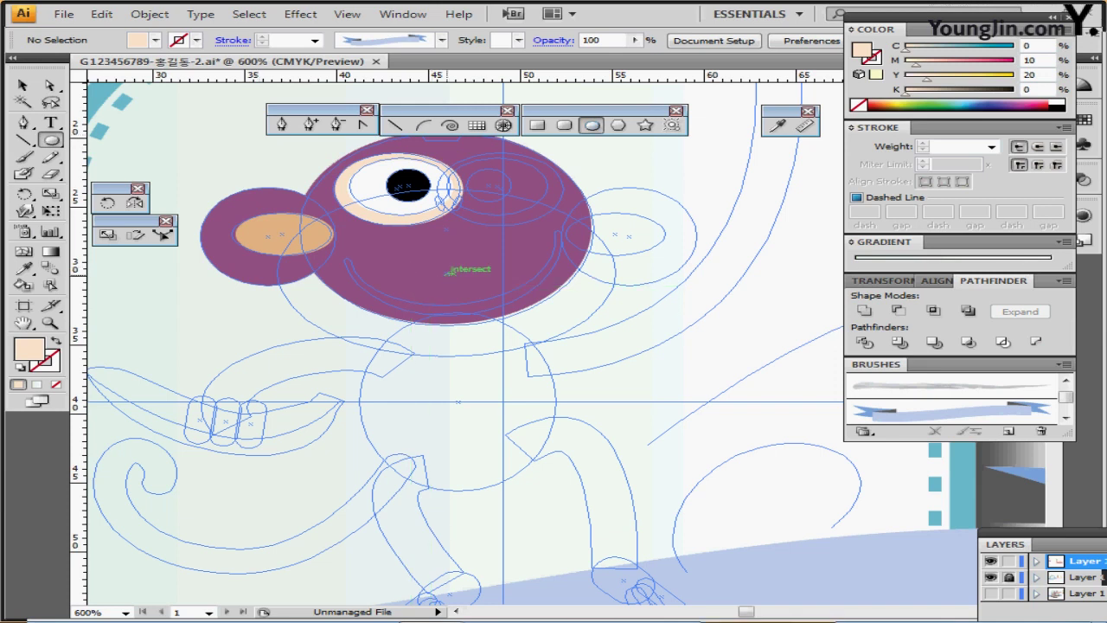
{"action": "left_click_drag", "start_coordinate": [448, 271], "coordinate": [616, 354]}
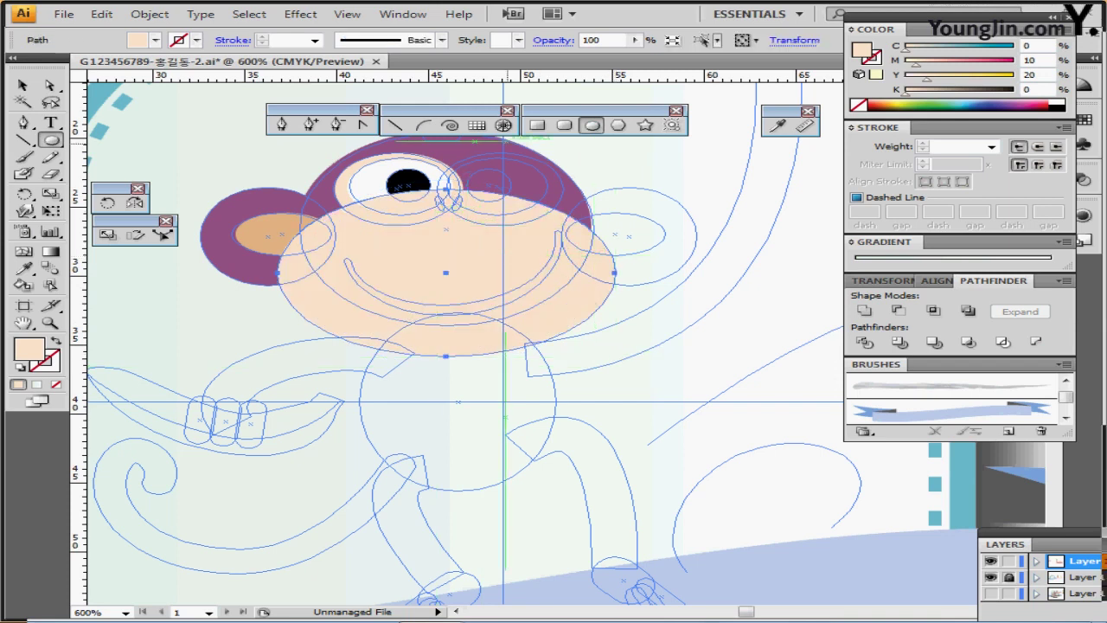
Draw a small upright ellipse over the nostril outline nearest the finished eye and fill it with black (K 100)
{"action": "key", "text": "ctrl+equal"}
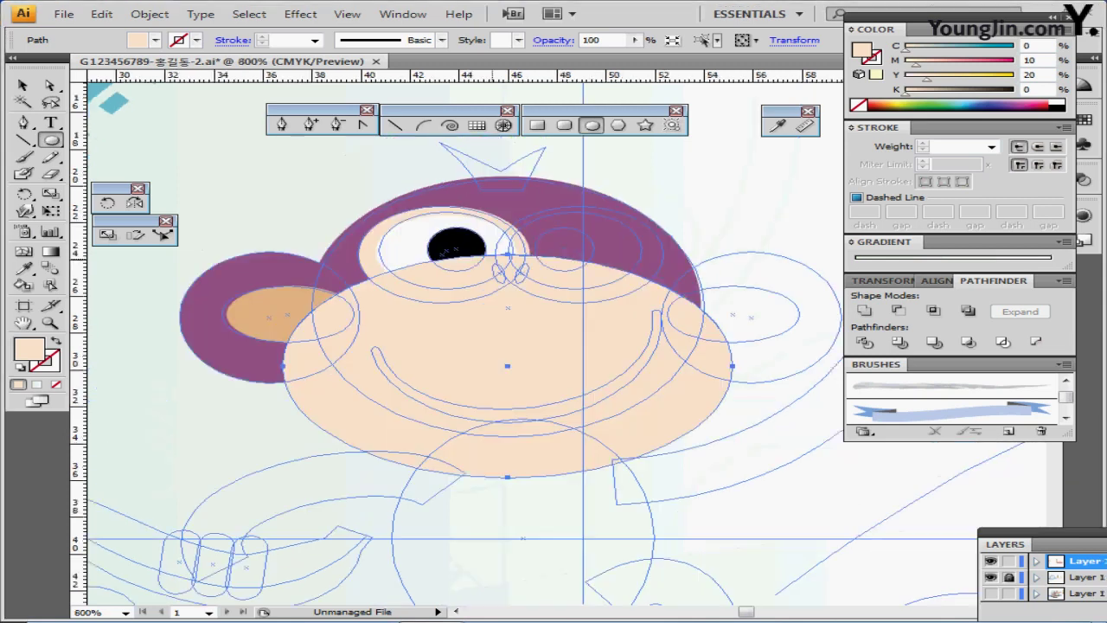
{"action": "left_click_drag", "start_coordinate": [525, 320], "coordinate": [519, 287]}
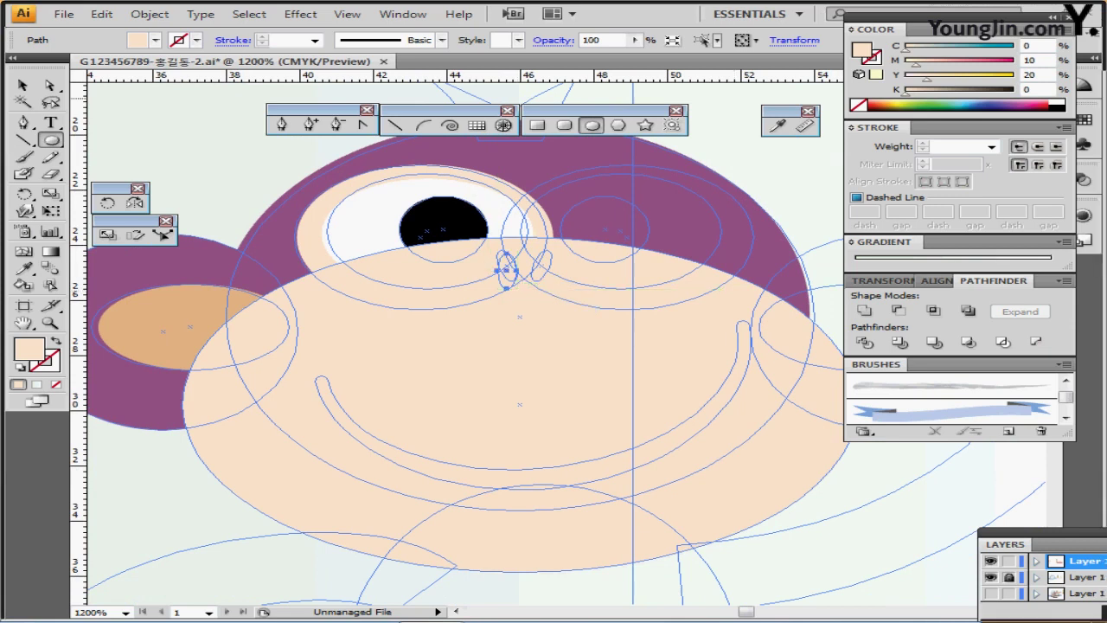
{"action": "left_click", "coordinate": [1057, 109]}
Hide the sketch guides and rotate the black nostril ellipse so its top leans toward the finished eye
{"action": "left_click_drag", "start_coordinate": [517, 271], "coordinate": [516, 271]}
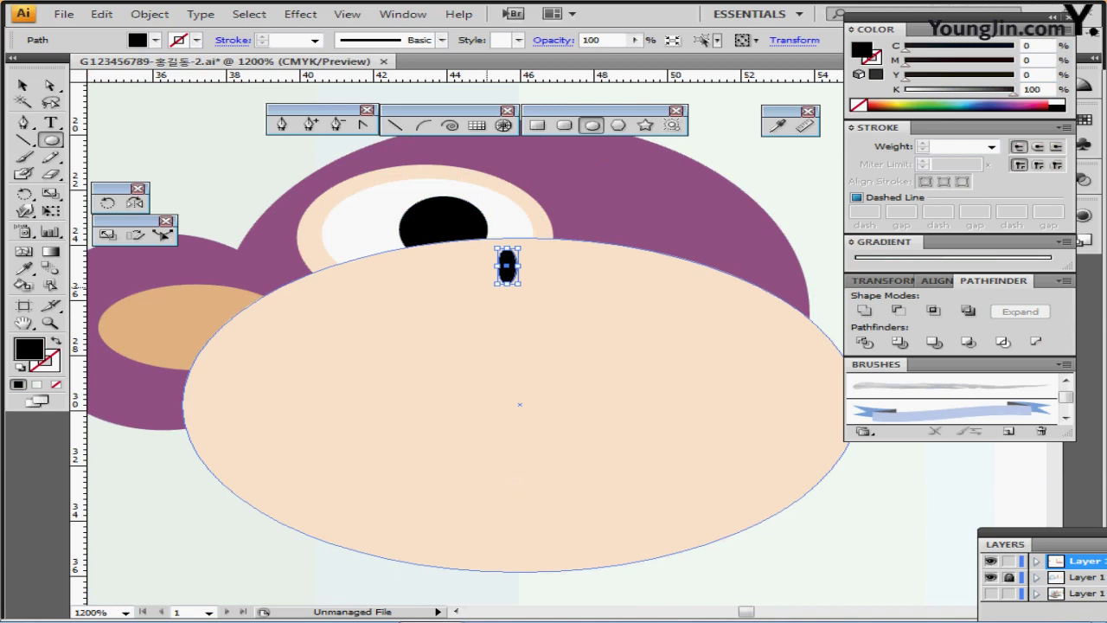
{"action": "left_click_drag", "start_coordinate": [495, 287], "coordinate": [506, 289]}
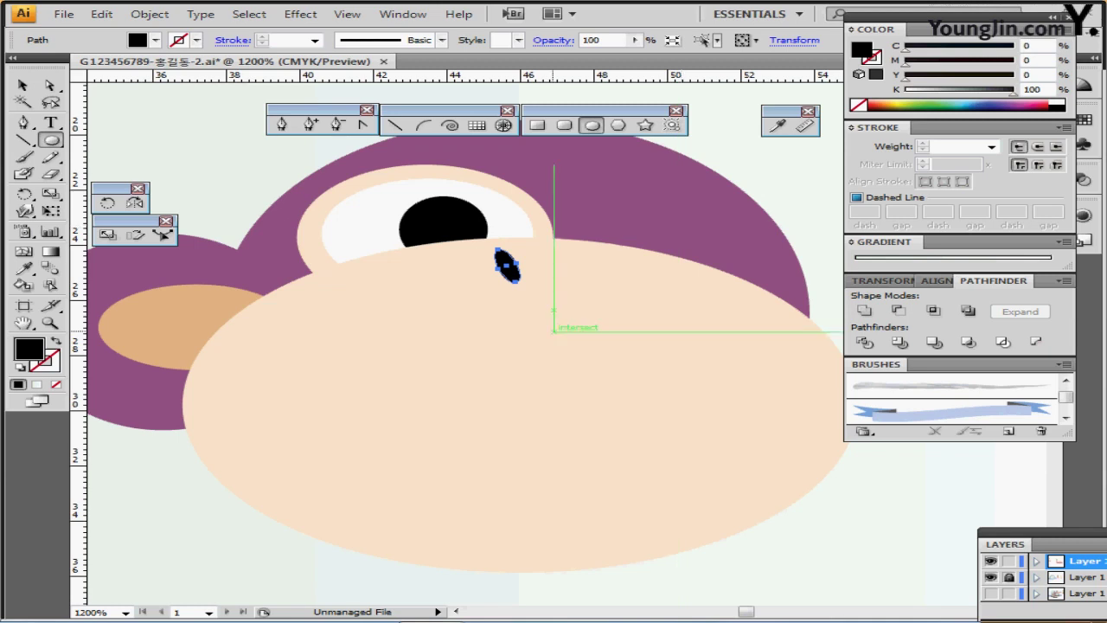
{"action": "left_click", "coordinate": [534, 350], "text": "ctrl+alt"}
{"action": "left_click_drag", "start_coordinate": [524, 348], "coordinate": [470, 323]}
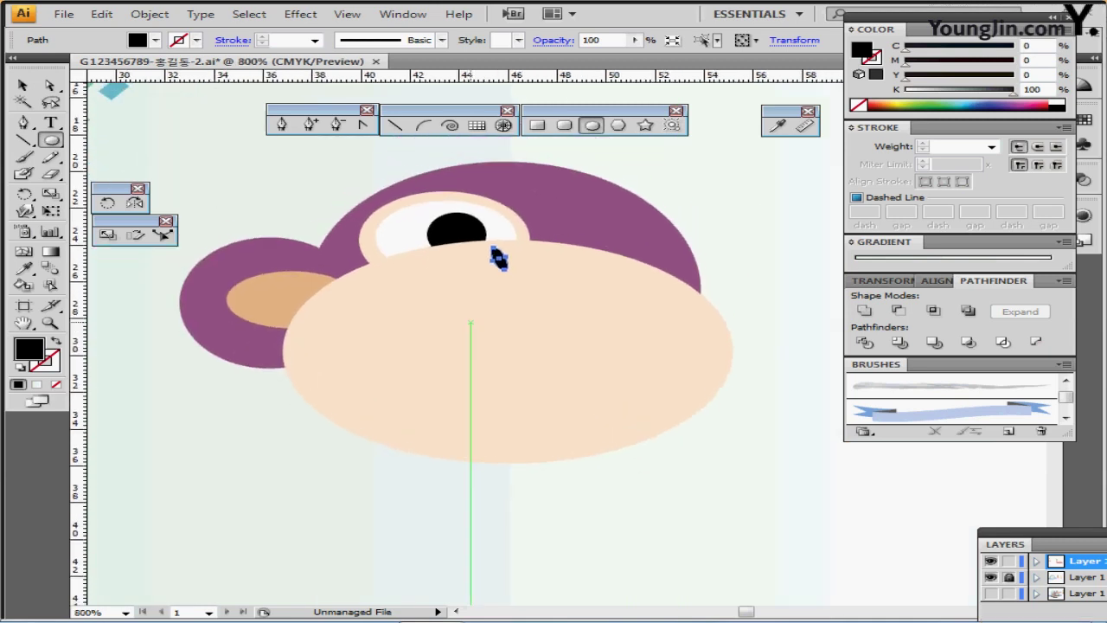
{"action": "key", "text": "ctrl"}
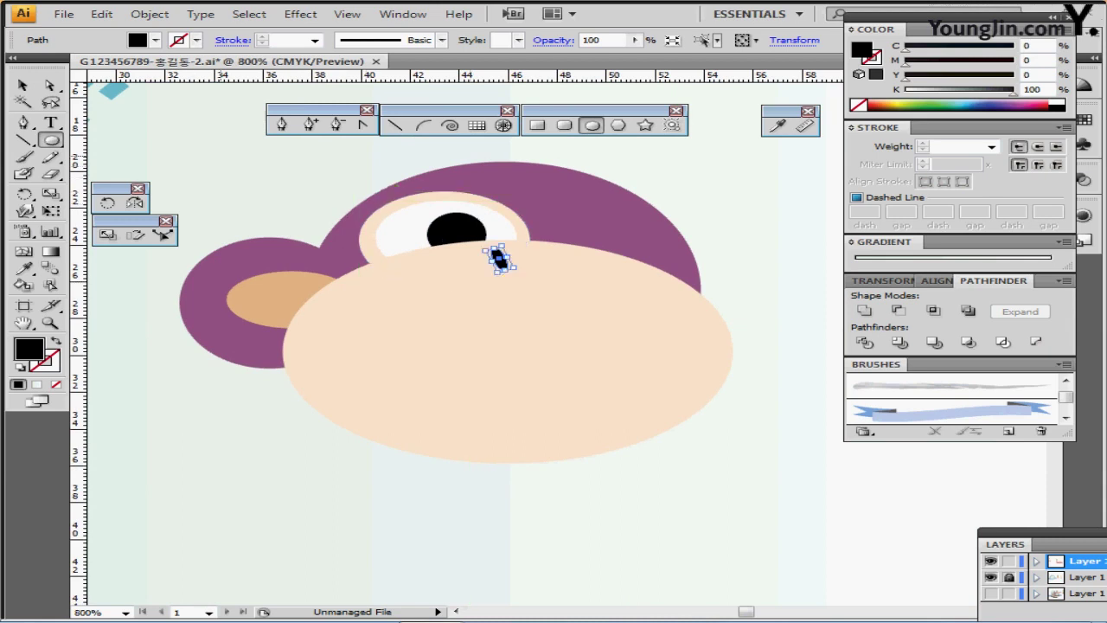
{"action": "left_click", "coordinate": [221, 157], "text": "ctrl"}
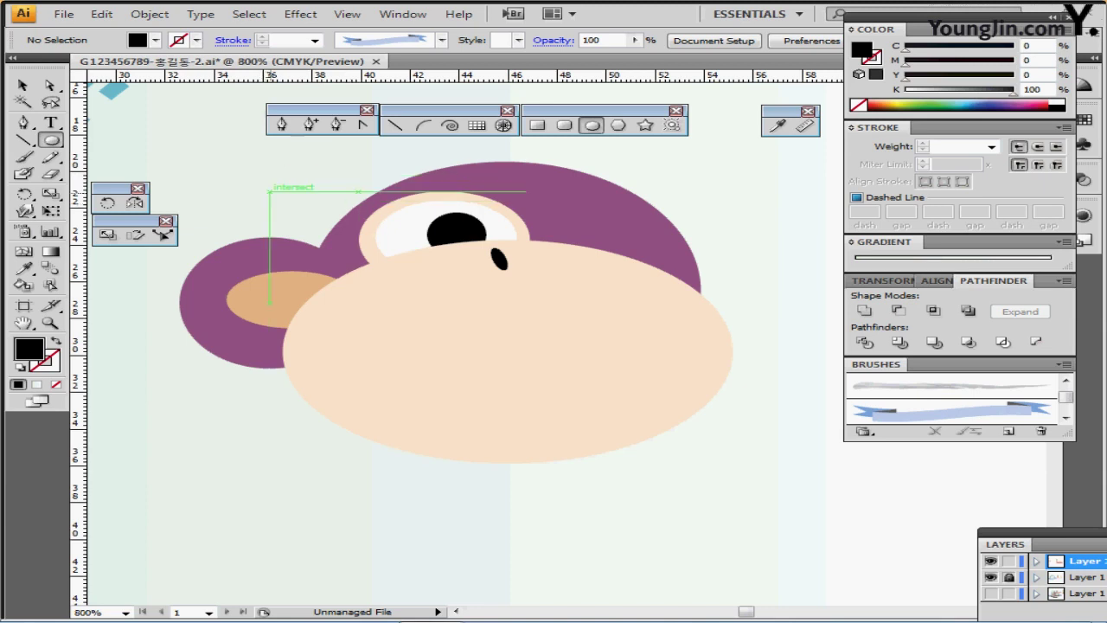
Reflect a copy of the finished ear, eye and nostril, excluding the muzzle, across the vertical axis through the head's centre
{"action": "left_click_drag", "start_coordinate": [231, 167], "coordinate": [573, 382]}
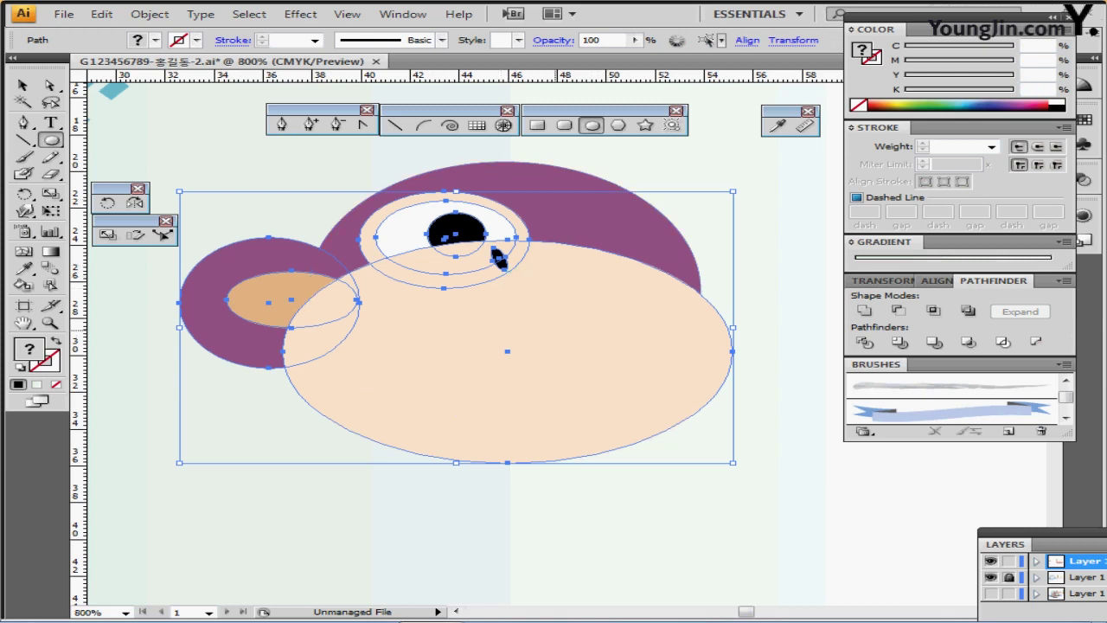
{"action": "left_click", "coordinate": [581, 311], "text": "ctrl+shift"}
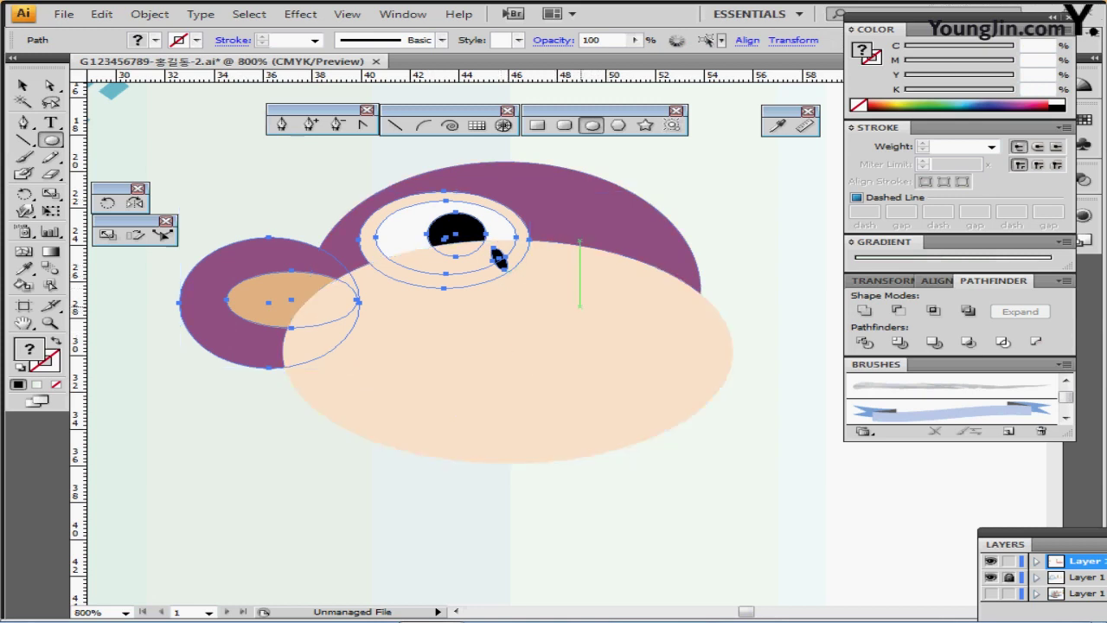
{"action": "key", "text": "ctrl+minus"}
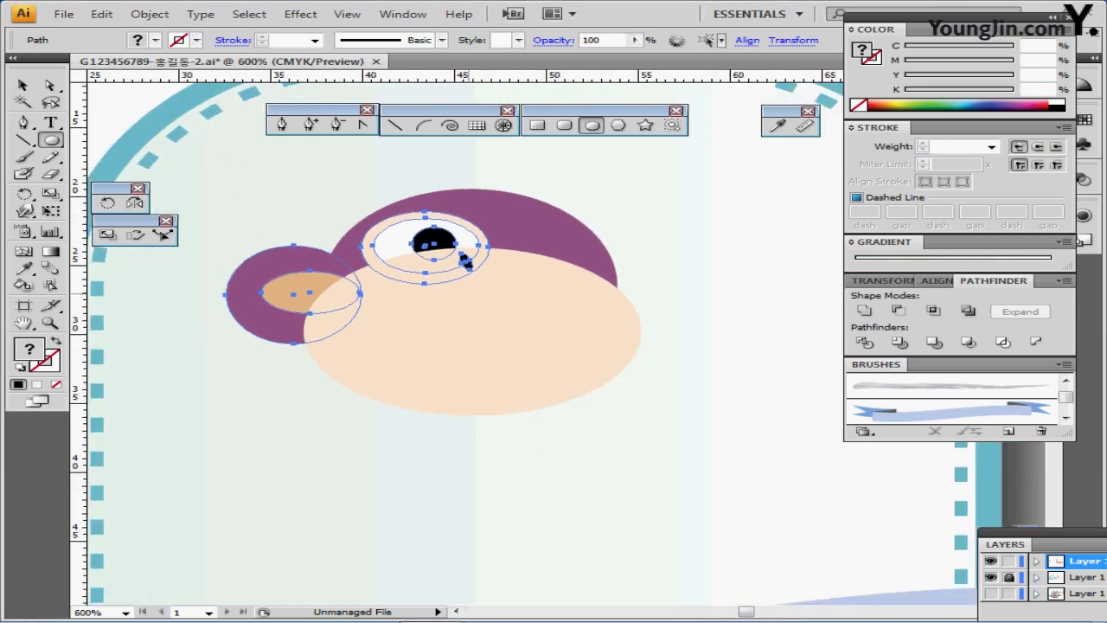
{"action": "key", "text": "o"}
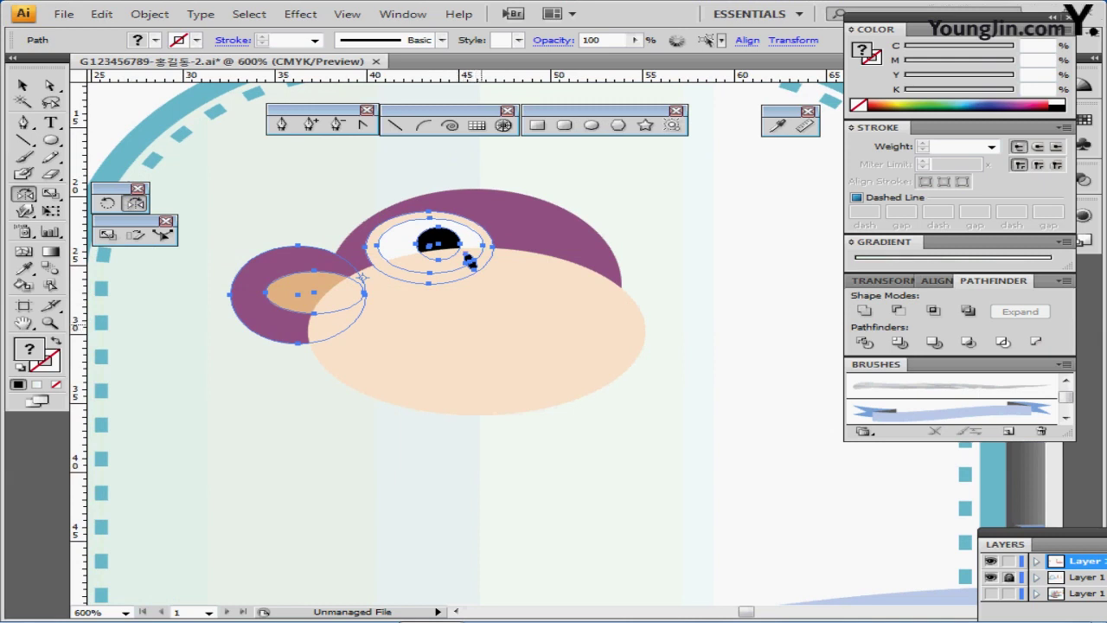
{"action": "key", "text": "ctrl"}
{"action": "key", "text": "ctrl+y"}
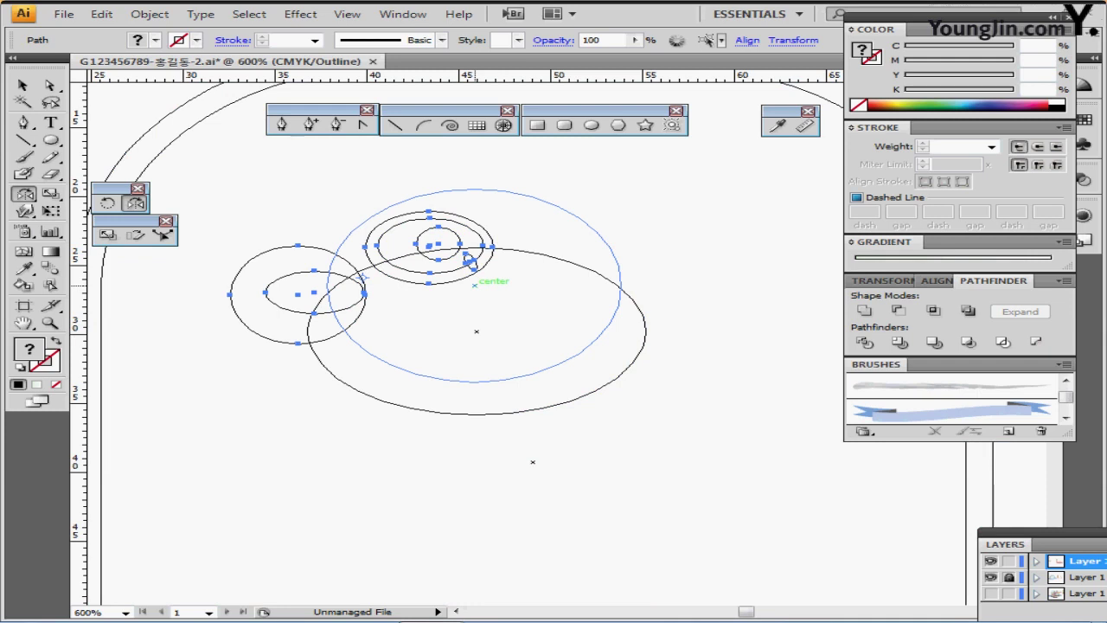
{"action": "left_click", "coordinate": [474, 283], "text": "alt"}
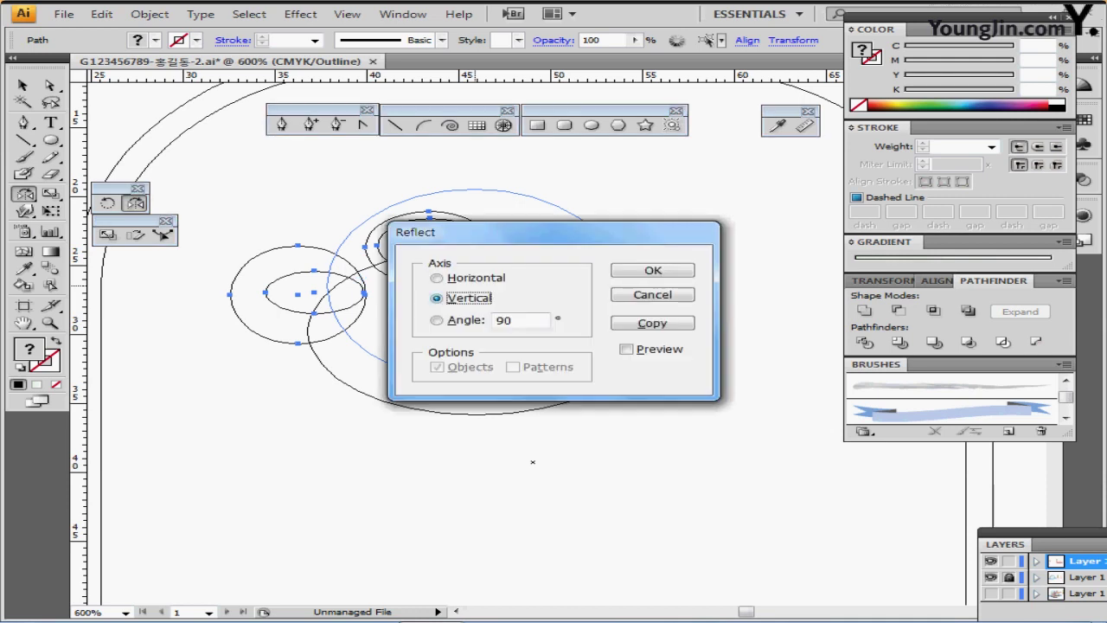
{"action": "key", "text": "alt+c"}
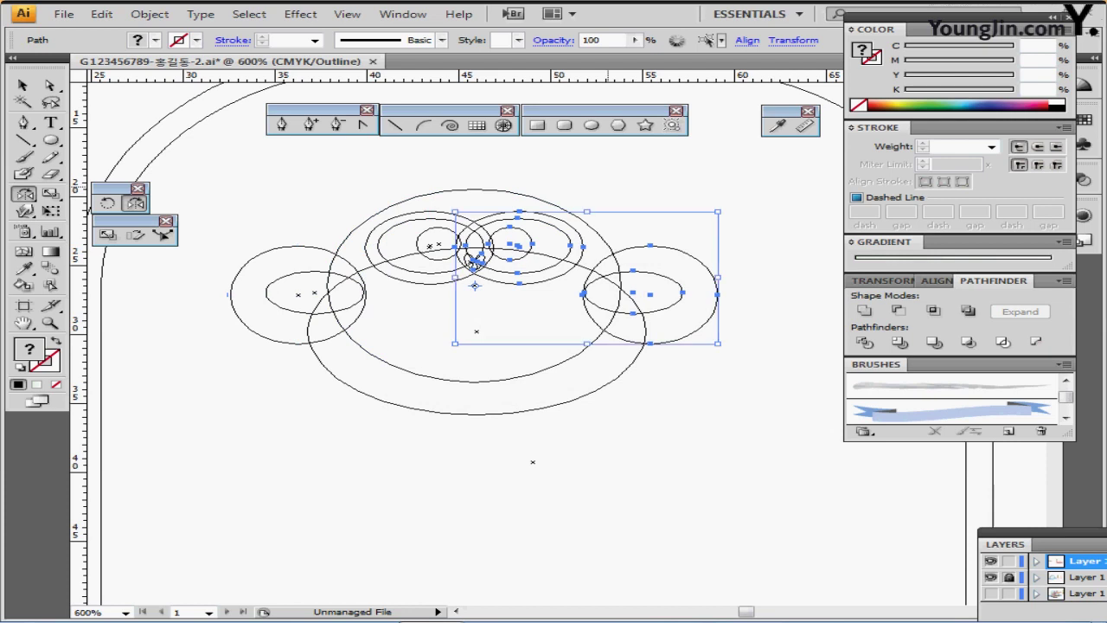
{"action": "key", "text": "ctrl+y"}
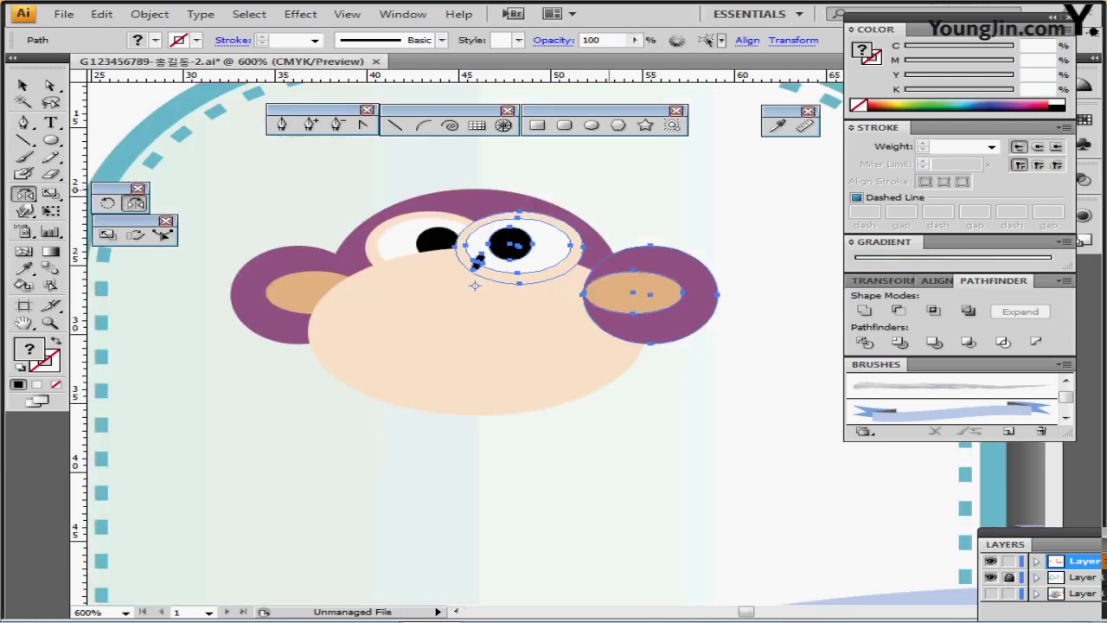
Bring the muzzle ellipse and the nostril to the front, over the mirrored eye and ear
{"action": "key", "text": "ctrl"}
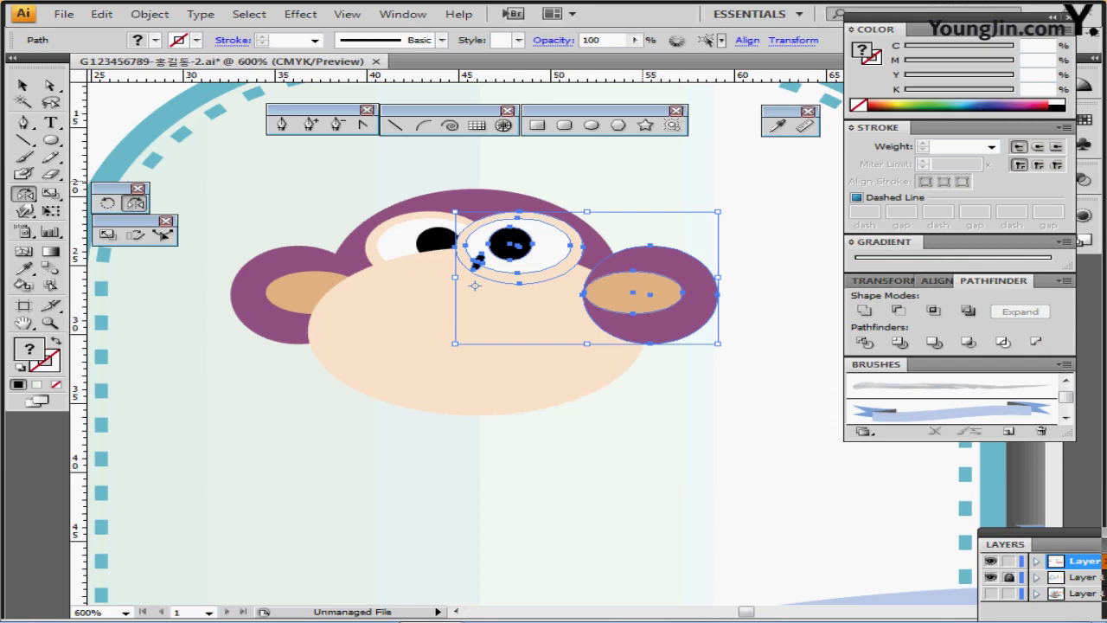
{"action": "left_click", "coordinate": [598, 377], "text": "ctrl"}
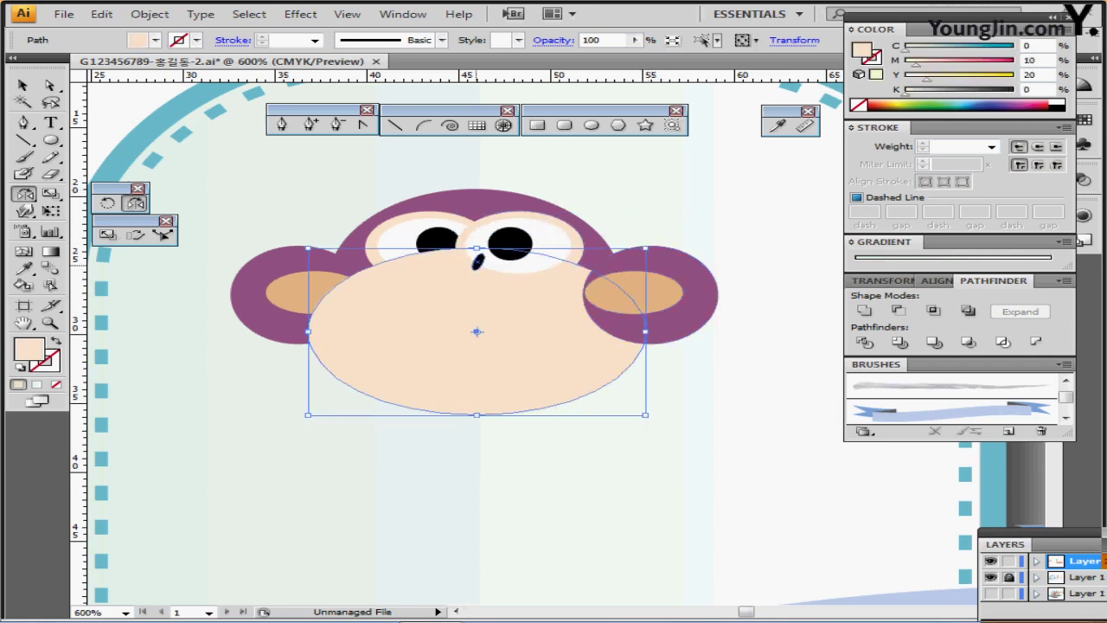
{"action": "left_click", "coordinate": [476, 263], "text": "ctrl+shift"}
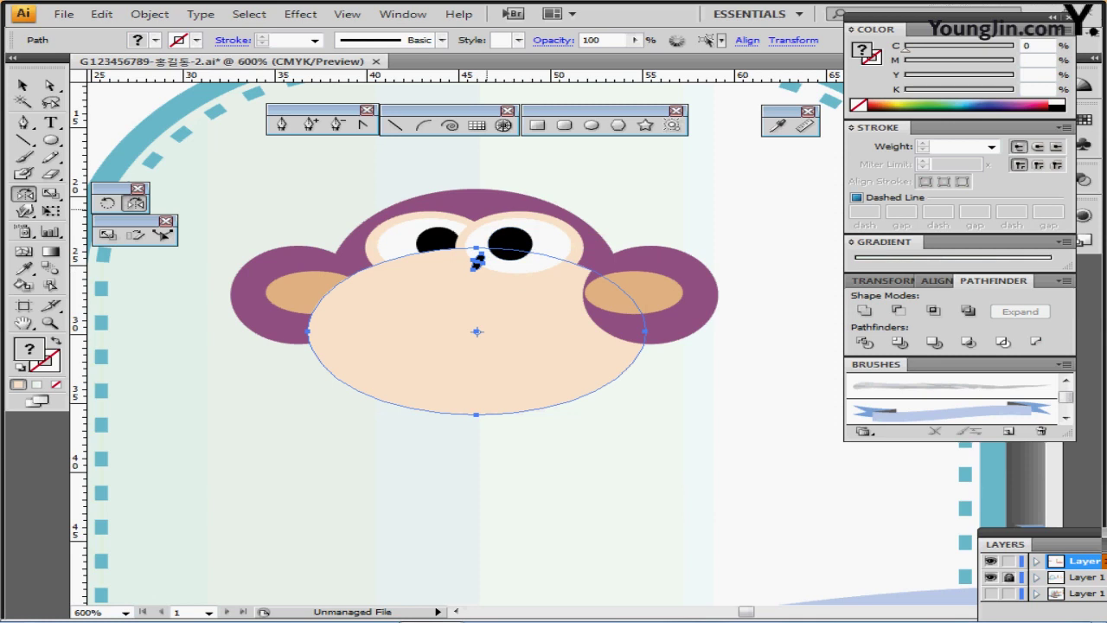
{"action": "right_click", "coordinate": [519, 319]}
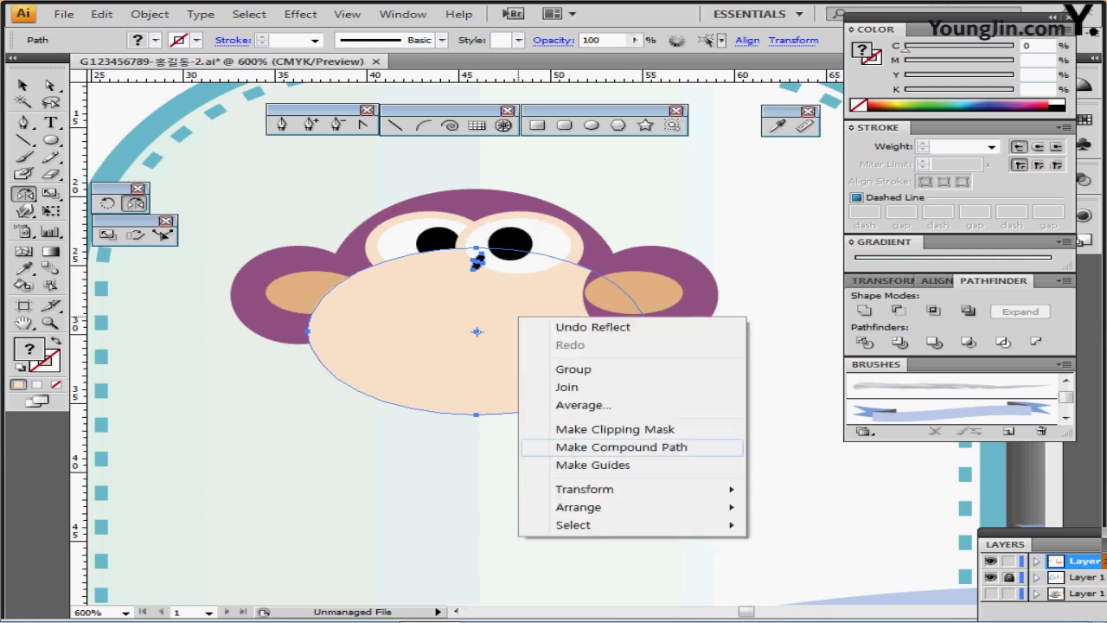
{"action": "mouse_move", "coordinate": [578, 507]}
{"action": "left_click", "coordinate": [818, 506]}
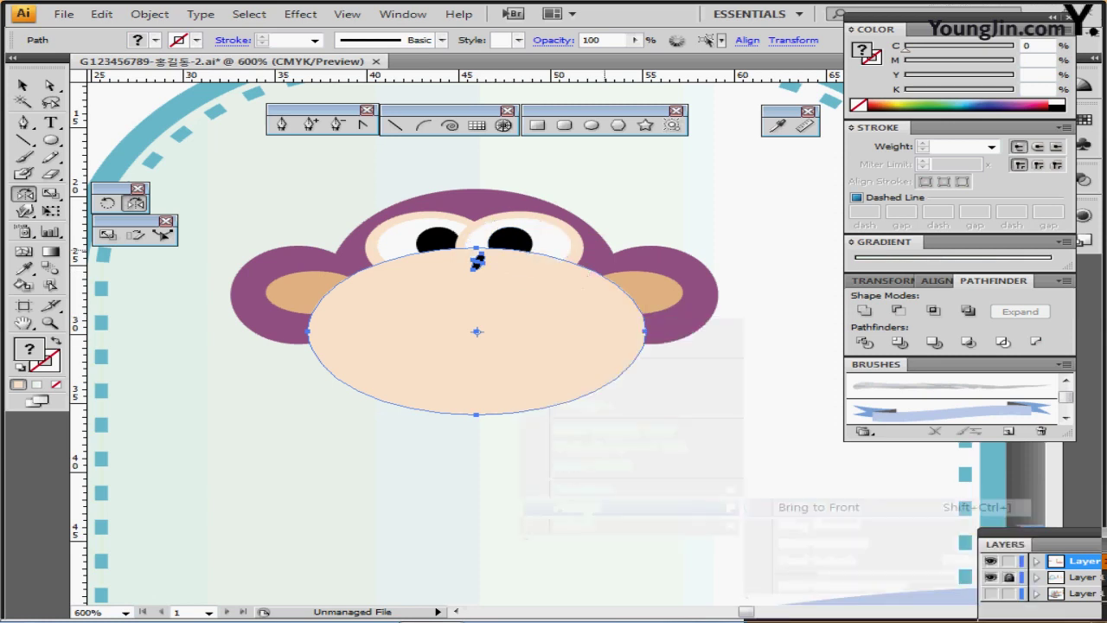
{"action": "key", "text": "ctrl"}
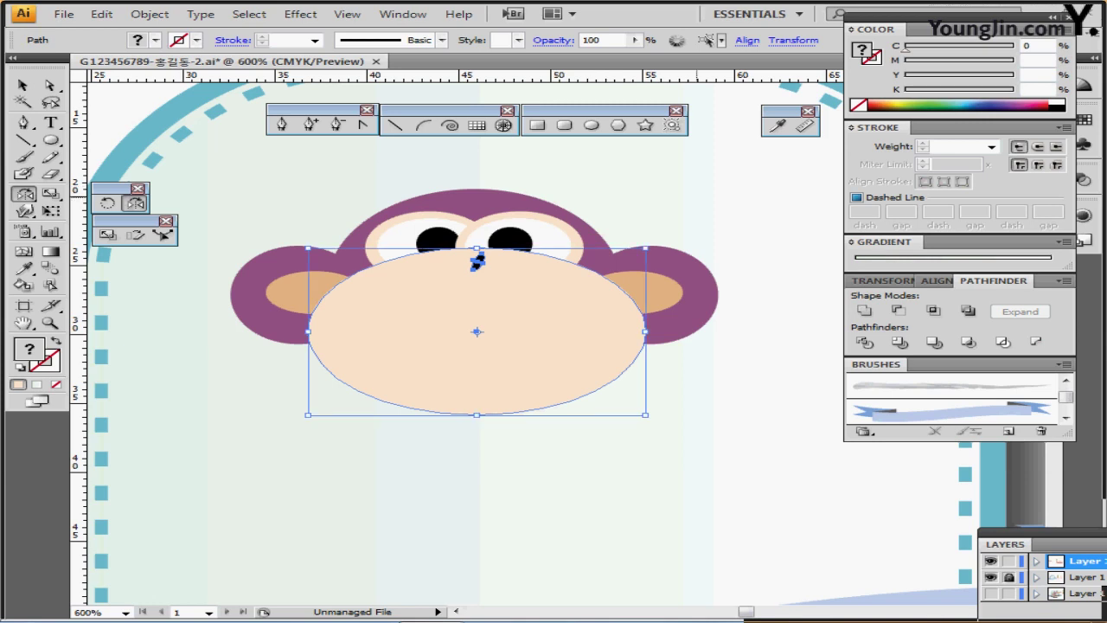
{"action": "key", "text": "ctrl+shift+a"}
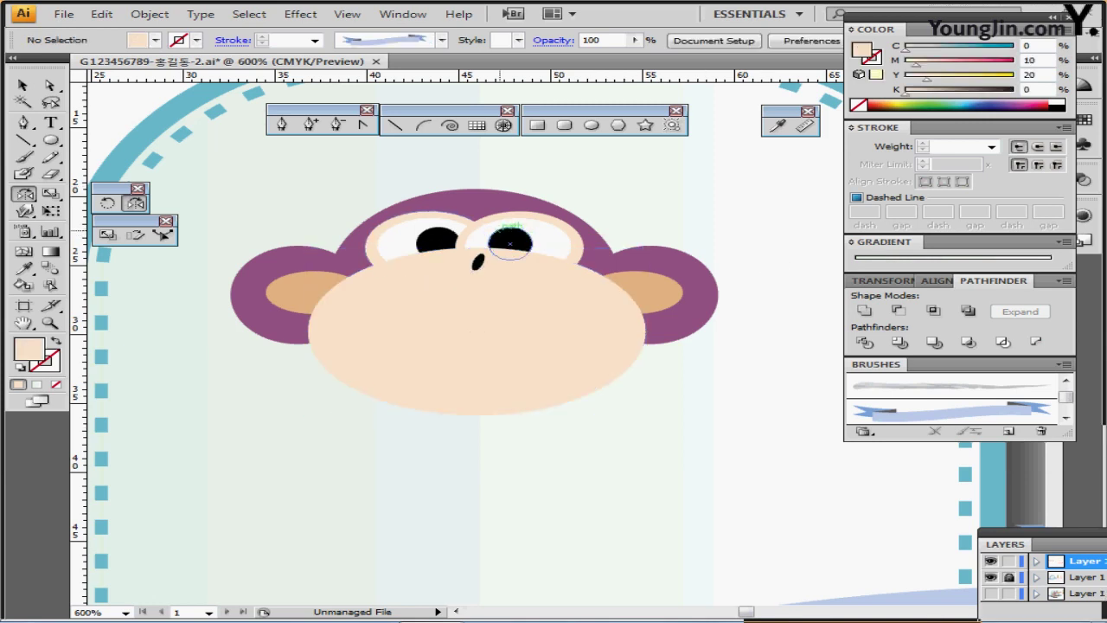
Nudge the two overlapping nostrils apart horizontally so they sit evenly on either side of the muzzle's centre
{"action": "key", "text": "ctrl+y"}
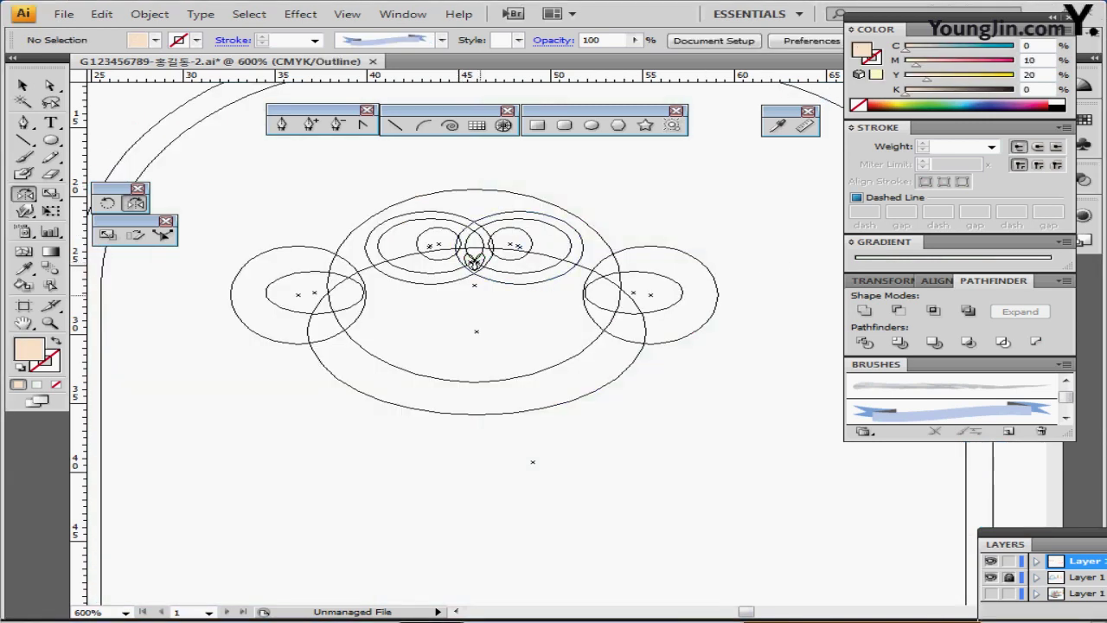
{"action": "left_click", "coordinate": [474, 260]}
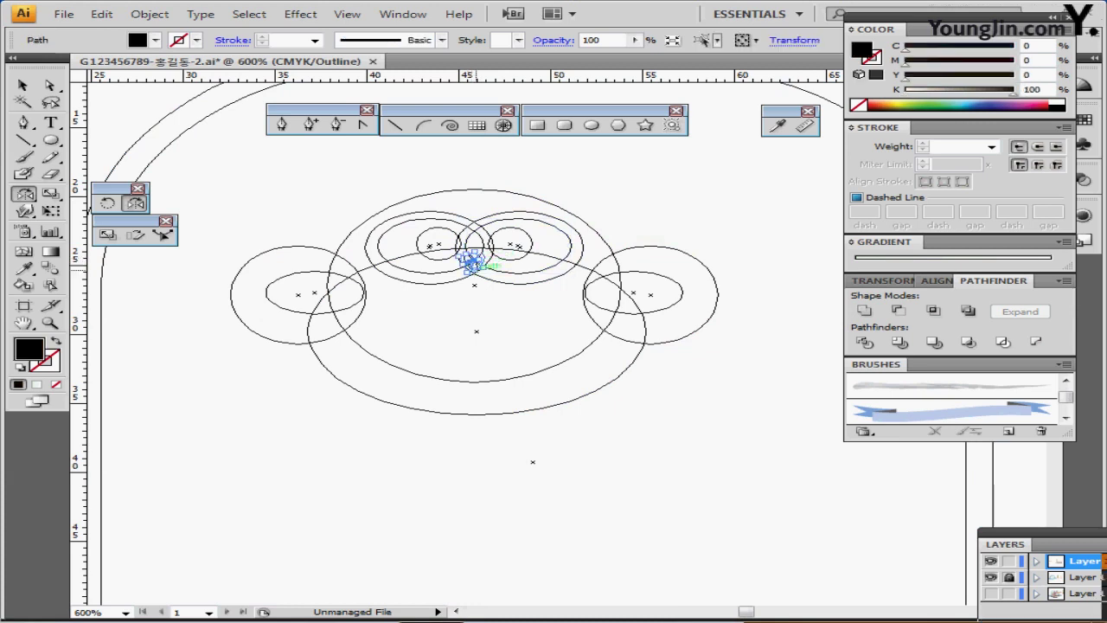
{"action": "key", "text": "ctrl+y"}
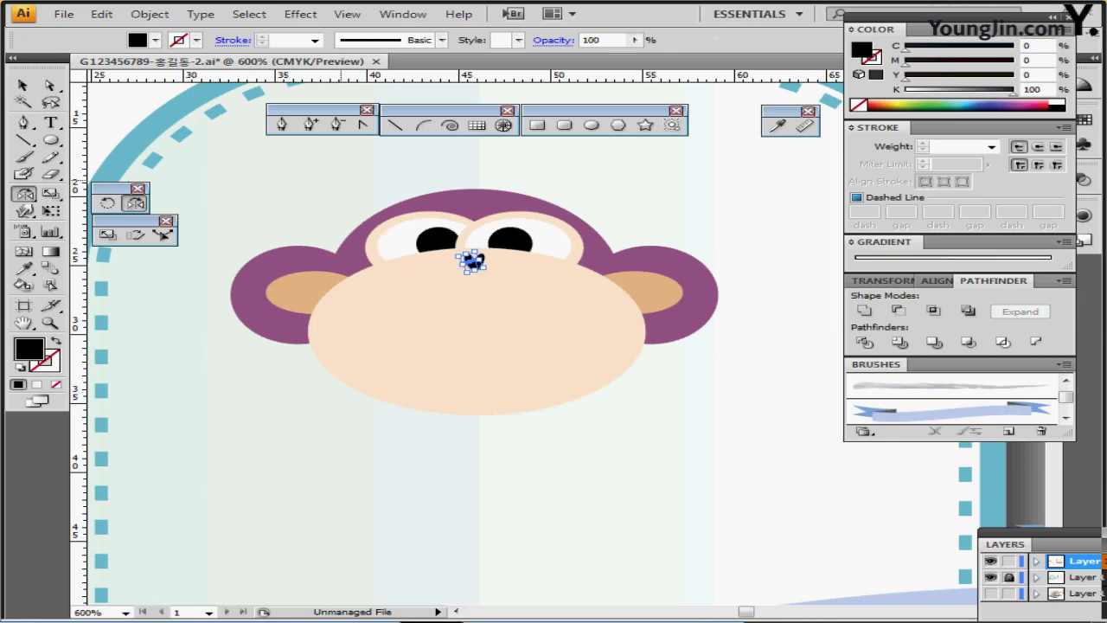
{"action": "key", "text": "ctrl+shift+a"}
{"action": "key", "text": "ctrl+z"}
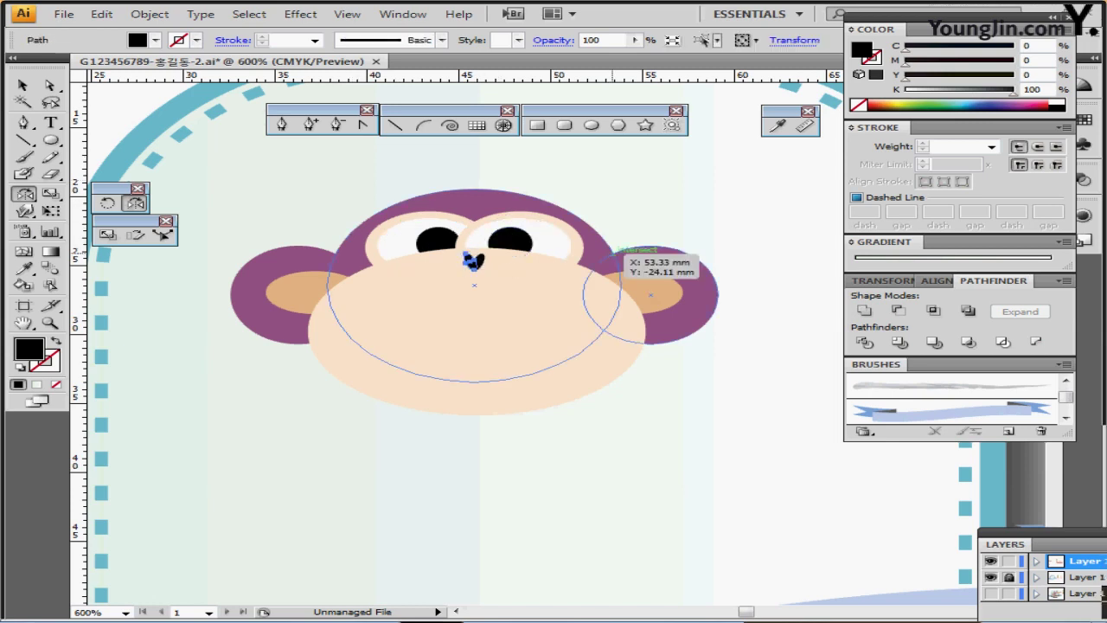
{"action": "key", "text": "Left"}
{"action": "key", "text": "Left"}
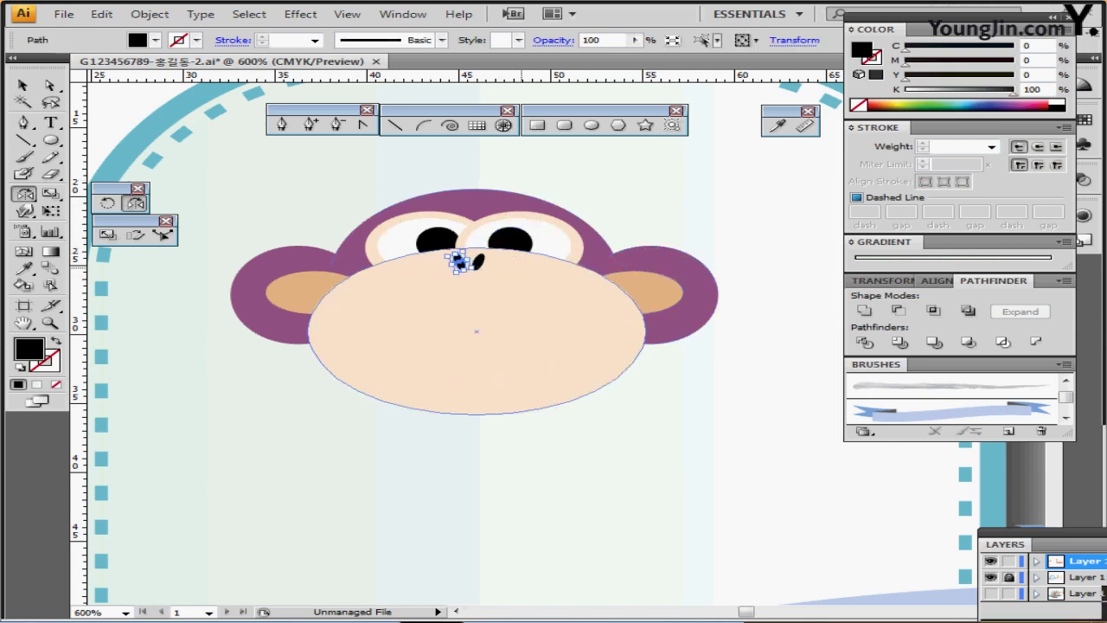
{"action": "left_click", "coordinate": [482, 259], "text": "ctrl"}
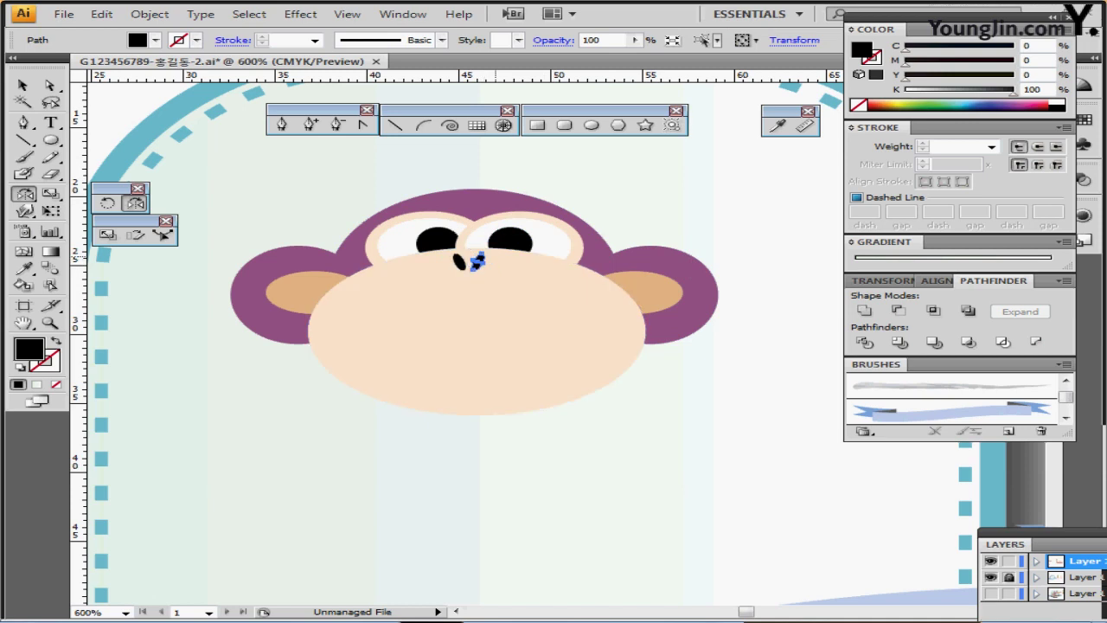
{"action": "key", "text": "ctrl+shift+a"}
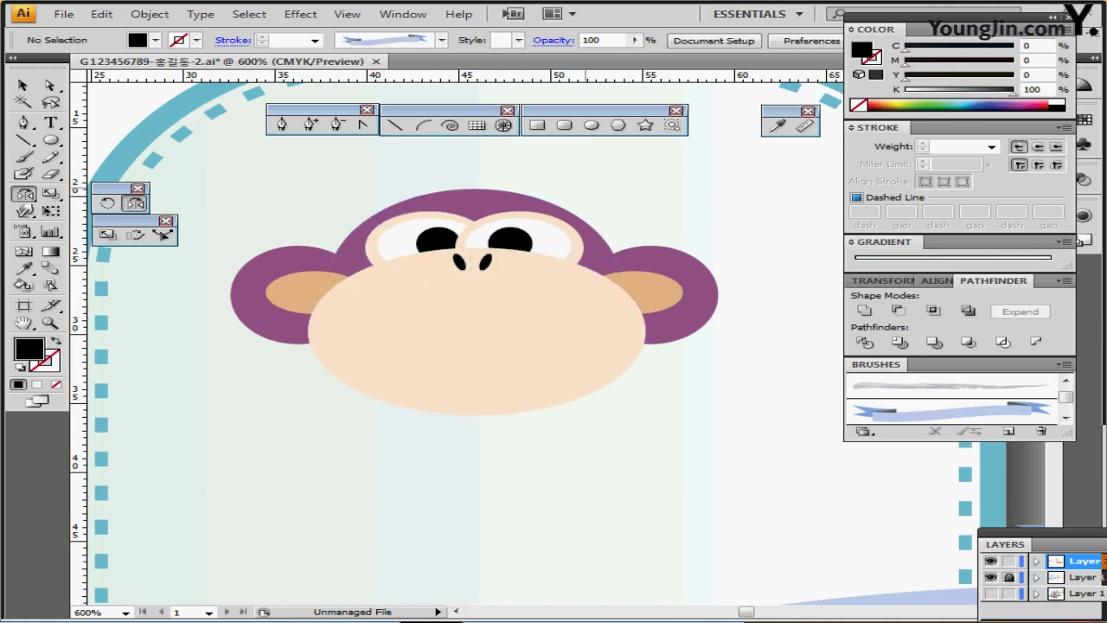
Undo bringing the head and mirrored eye to the front and send them to the back instead
{"action": "left_click_drag", "start_coordinate": [590, 189], "coordinate": [512, 239]}
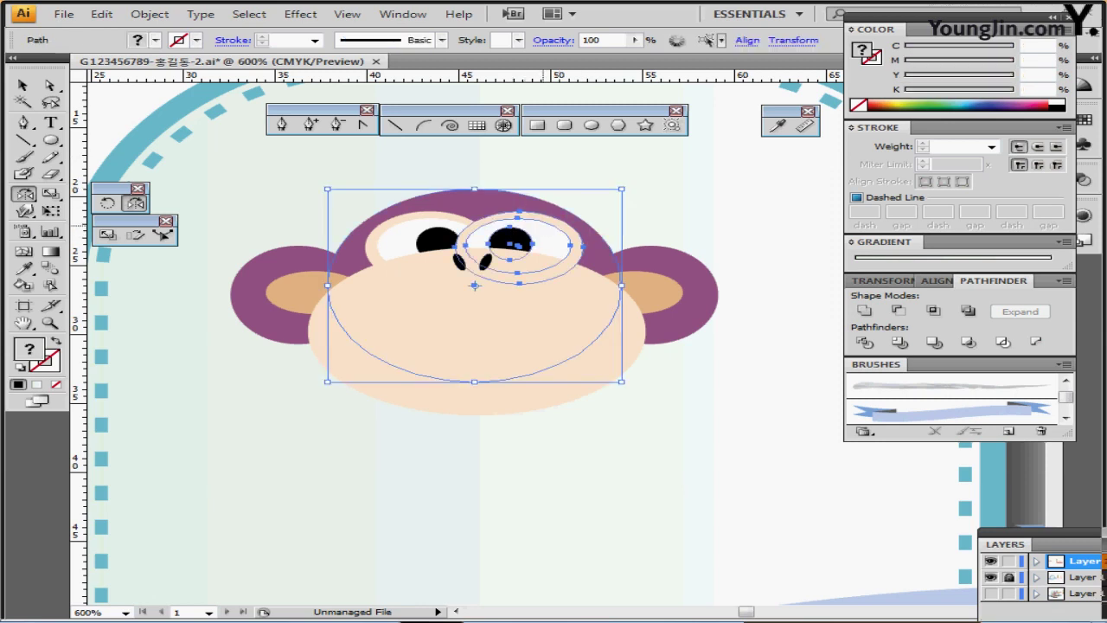
{"action": "key", "text": "ctrl+shift+]"}
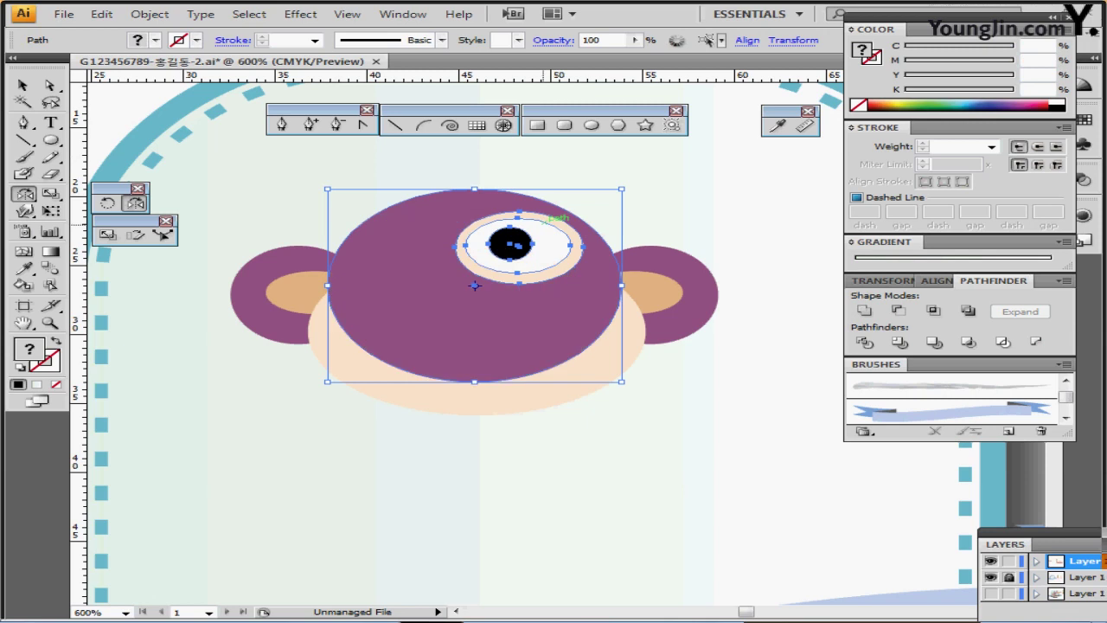
{"action": "key", "text": "ctrl+z"}
{"action": "key", "text": "ctrl+shift+["}
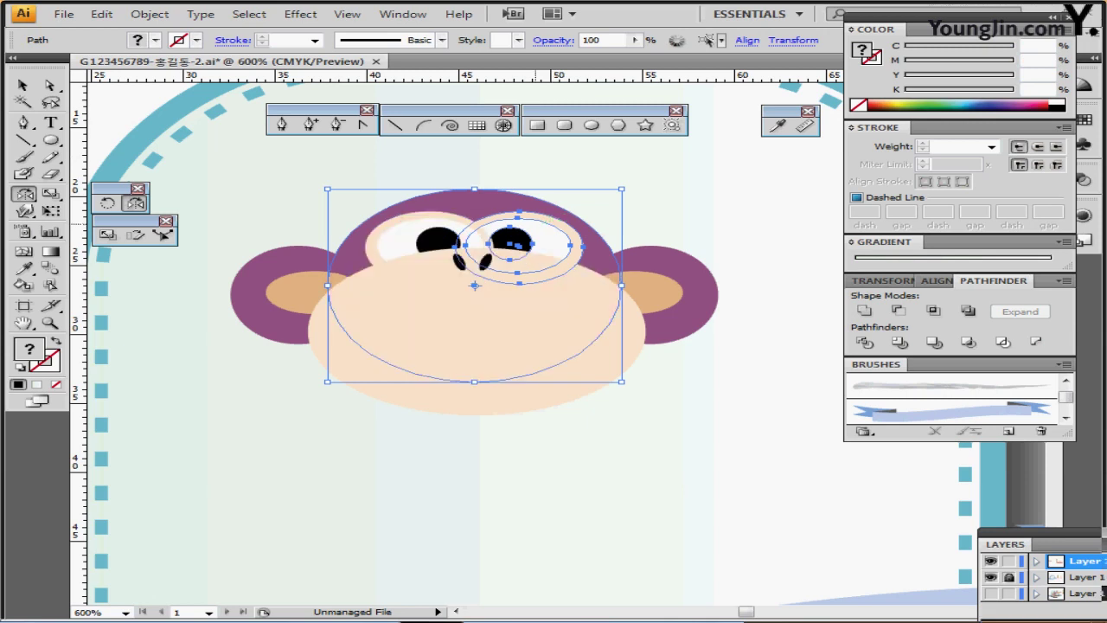
{"action": "key", "text": "ctrl+shift+a"}
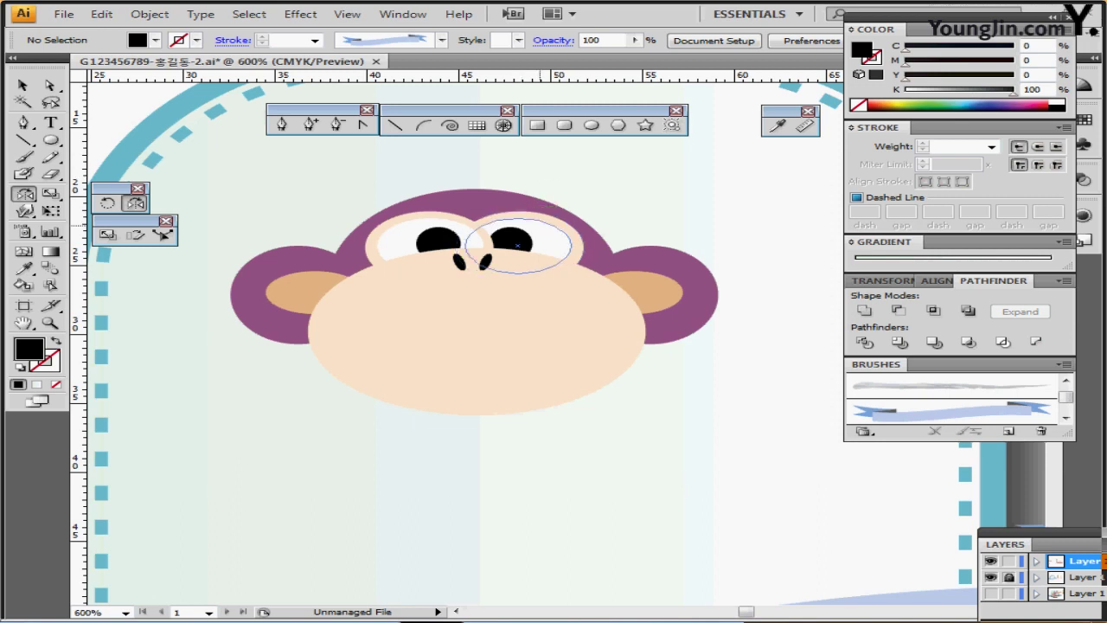
Send both peach outer eye ellipses and the head behind the whites of the eyes, keeping the head rearmost
{"action": "left_click", "coordinate": [429, 213]}
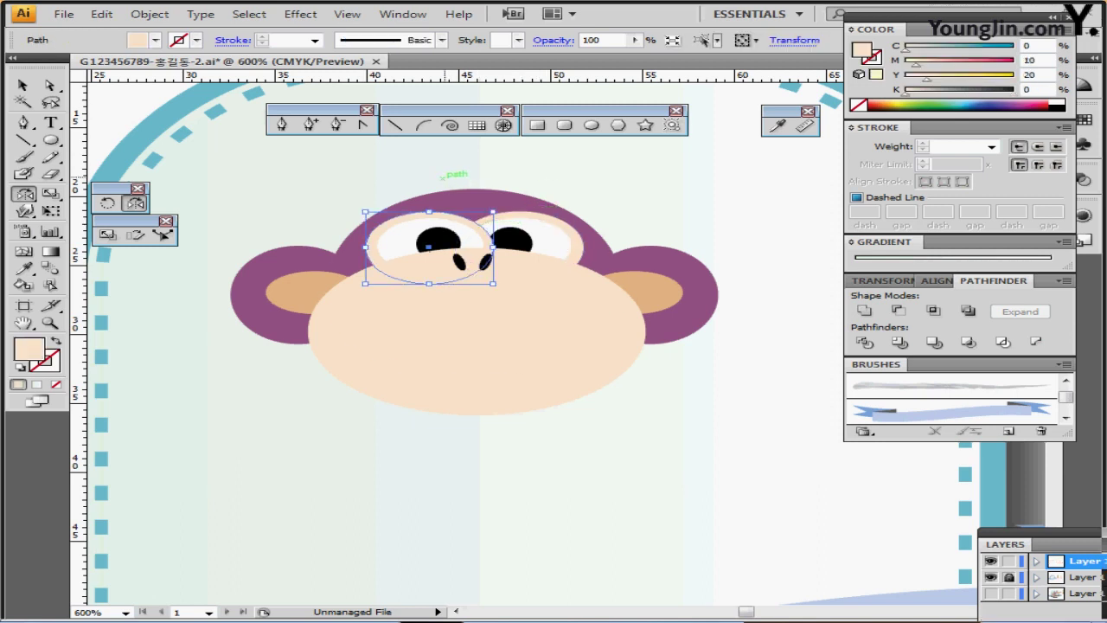
{"action": "left_click_drag", "start_coordinate": [446, 178], "coordinate": [501, 216]}
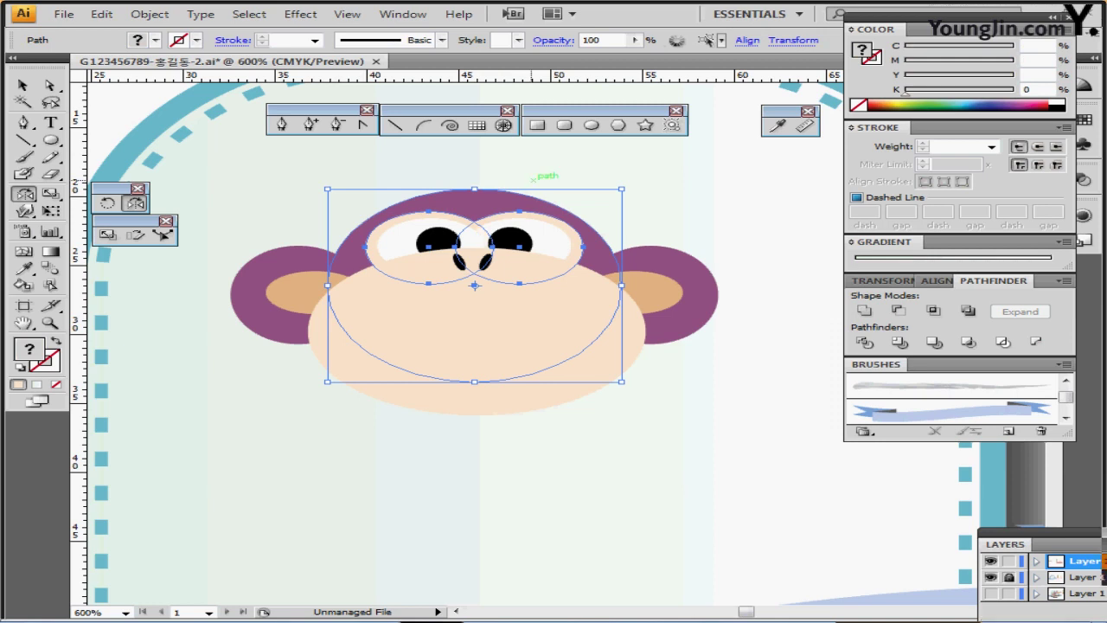
{"action": "left_click", "coordinate": [659, 176], "text": "ctrl"}
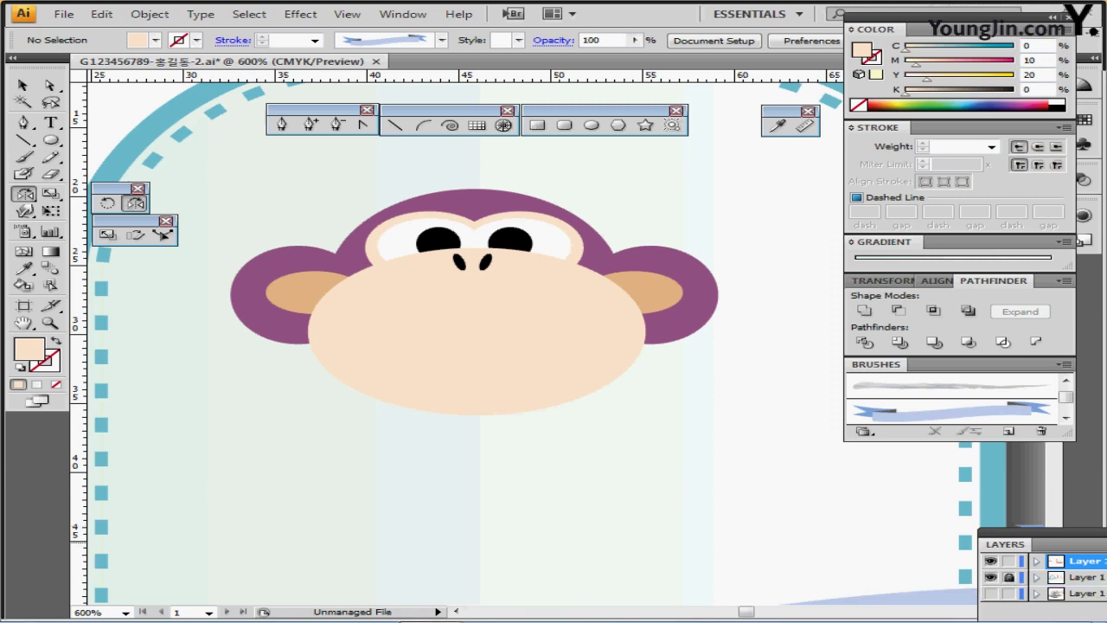
Draw an unfilled ellipse with a 1 pt black stroke from the muzzle's centre around the sketched smile, and hide the label artwork and guides
{"action": "left_click", "coordinate": [990, 577]}
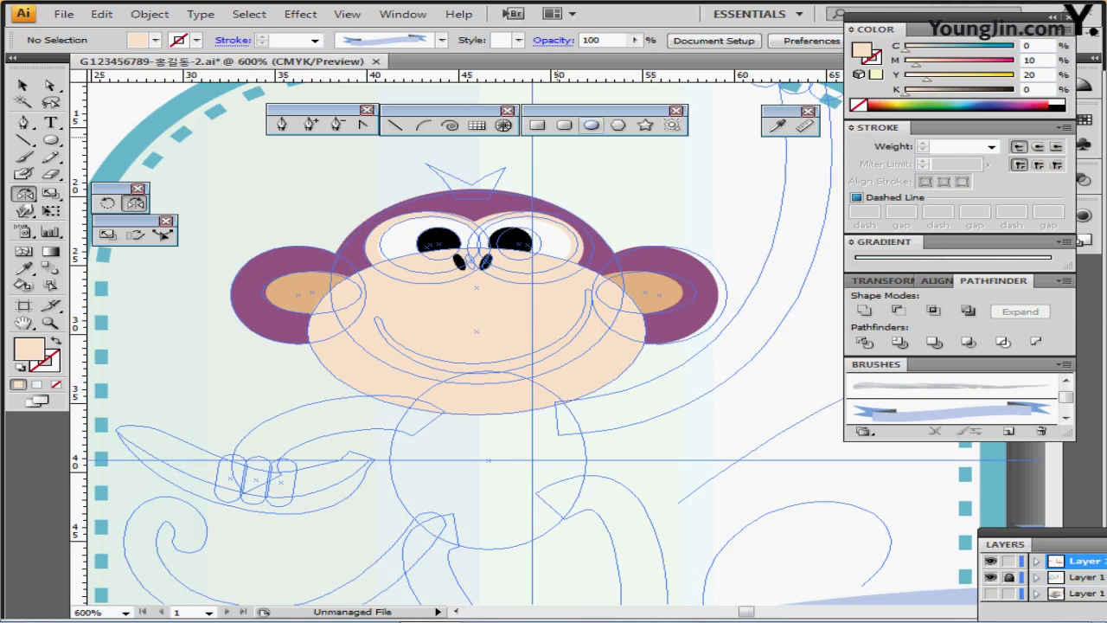
{"action": "left_click", "coordinate": [592, 124]}
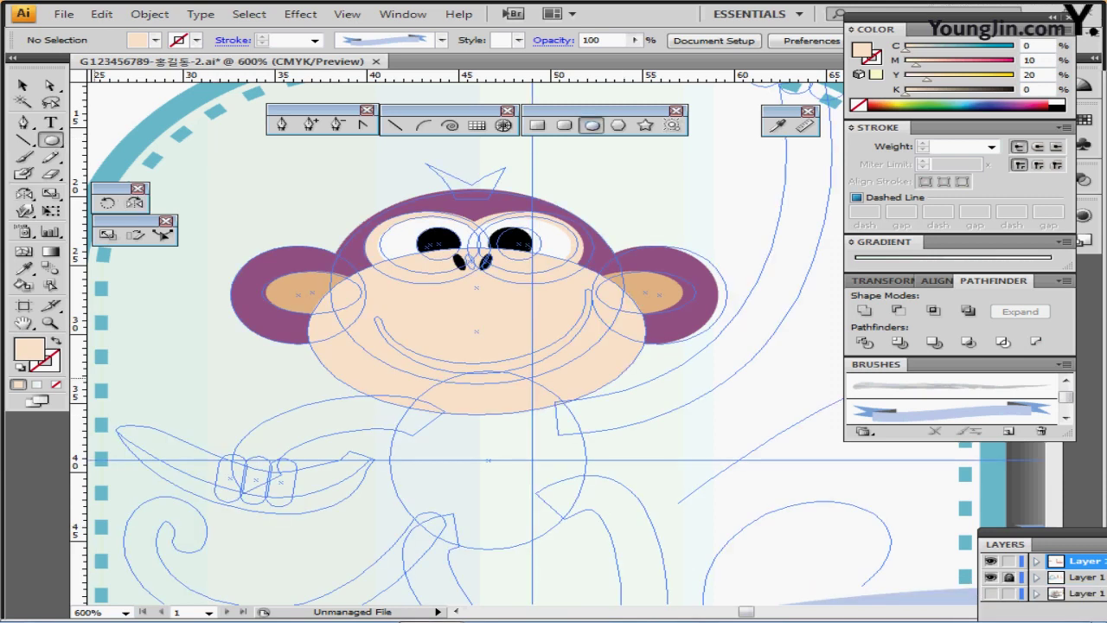
{"action": "key", "text": "d"}
{"action": "left_click", "coordinate": [55, 384]}
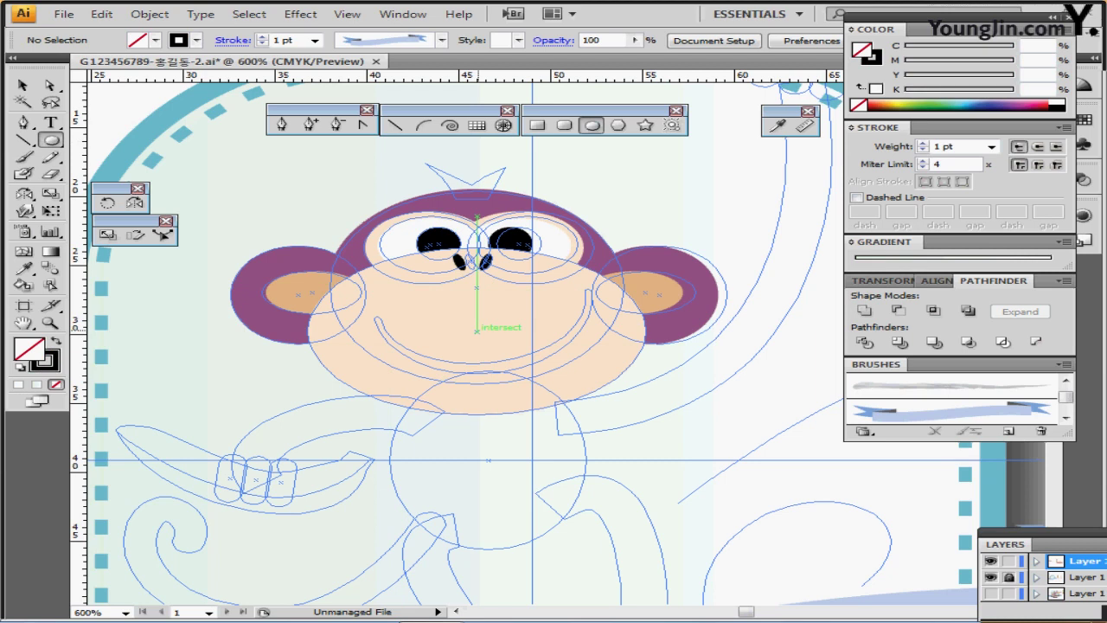
{"action": "left_click_drag", "start_coordinate": [476, 331], "coordinate": [598, 383]}
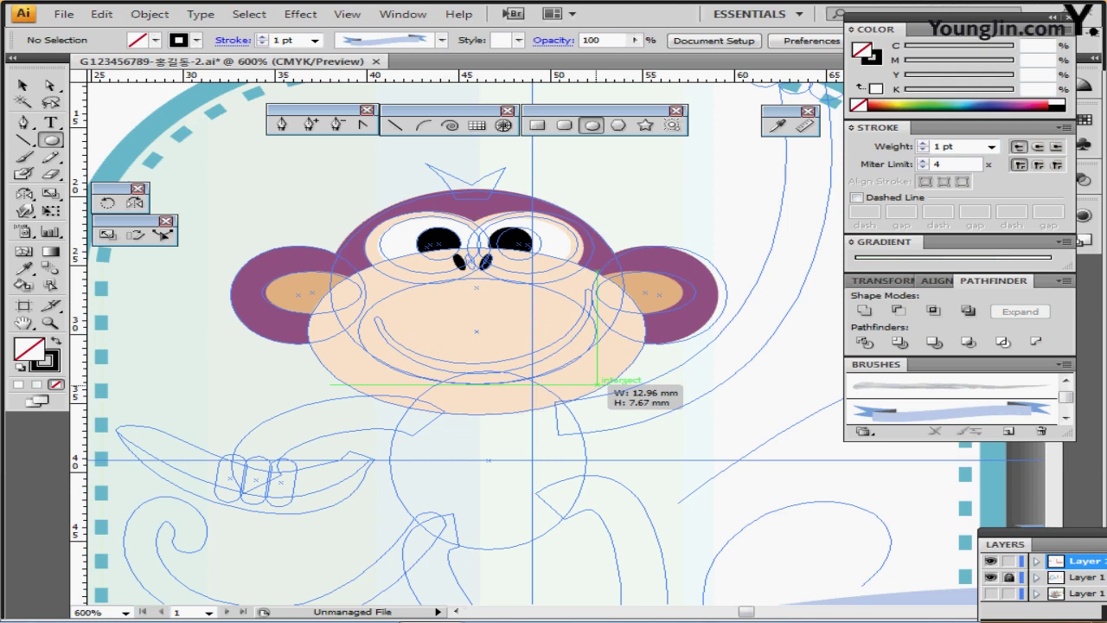
{"action": "left_click_drag", "start_coordinate": [598, 383], "coordinate": [593, 396]}
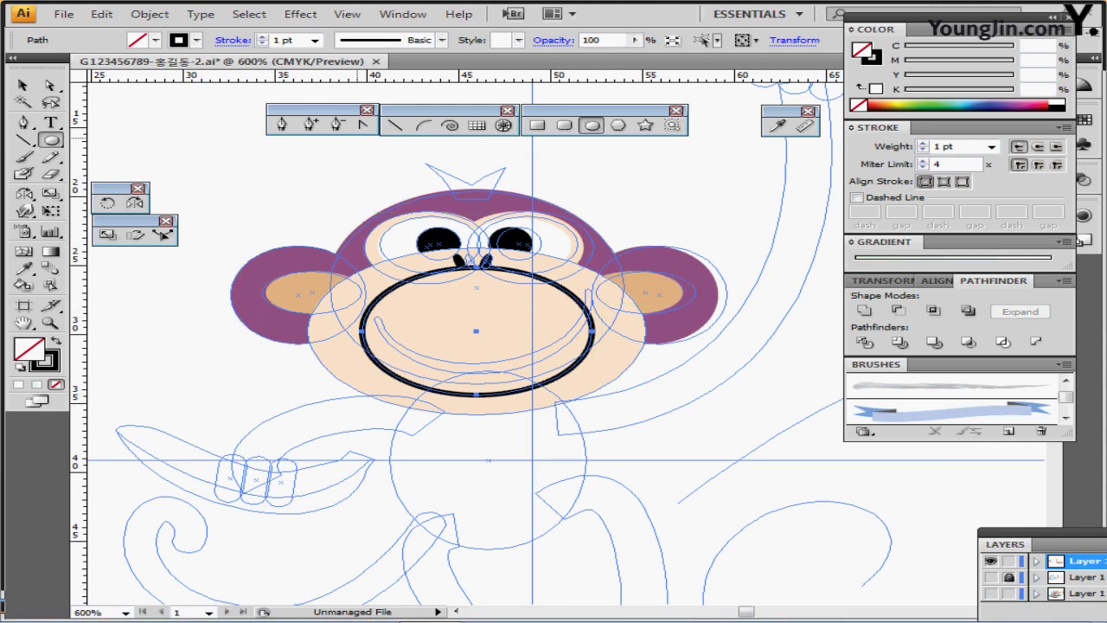
{"action": "key", "text": "ctrl"}
{"action": "key", "text": "ctrl+semicolon"}
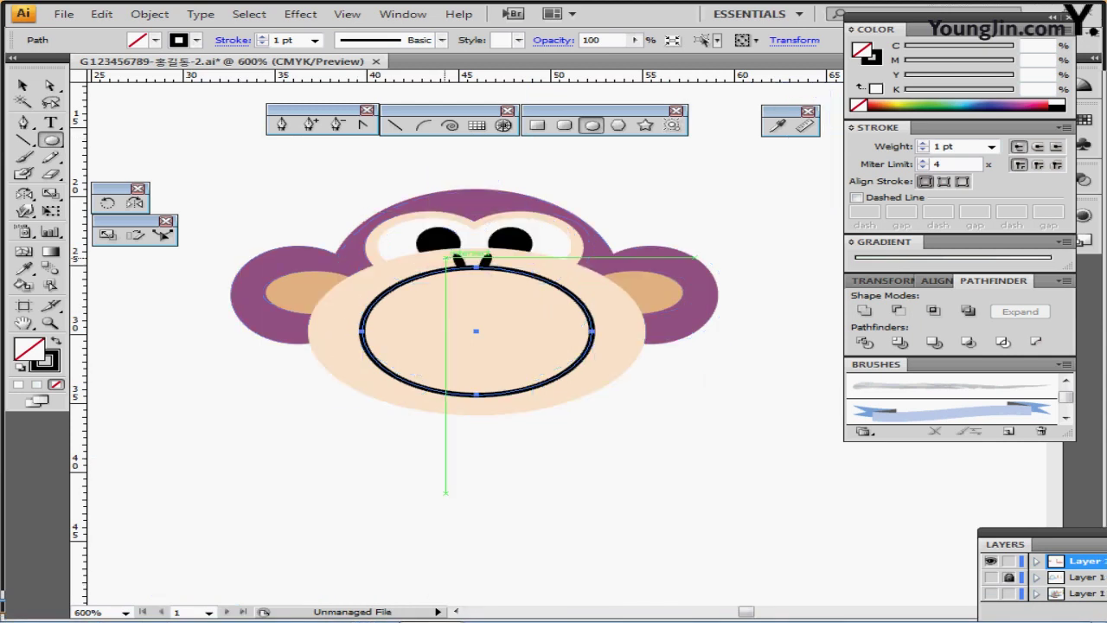
Delete the top anchor point of the mouth ellipse to leave an open smile curve, and nudge the curve up slightly
{"action": "left_click", "coordinate": [50, 85]}
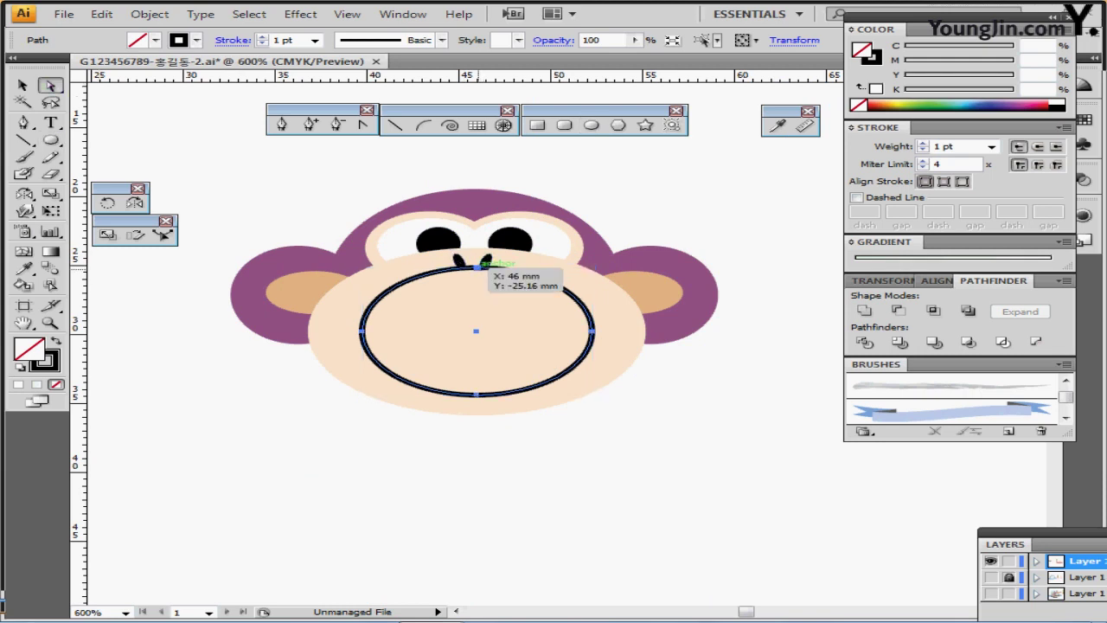
{"action": "left_click", "coordinate": [477, 268]}
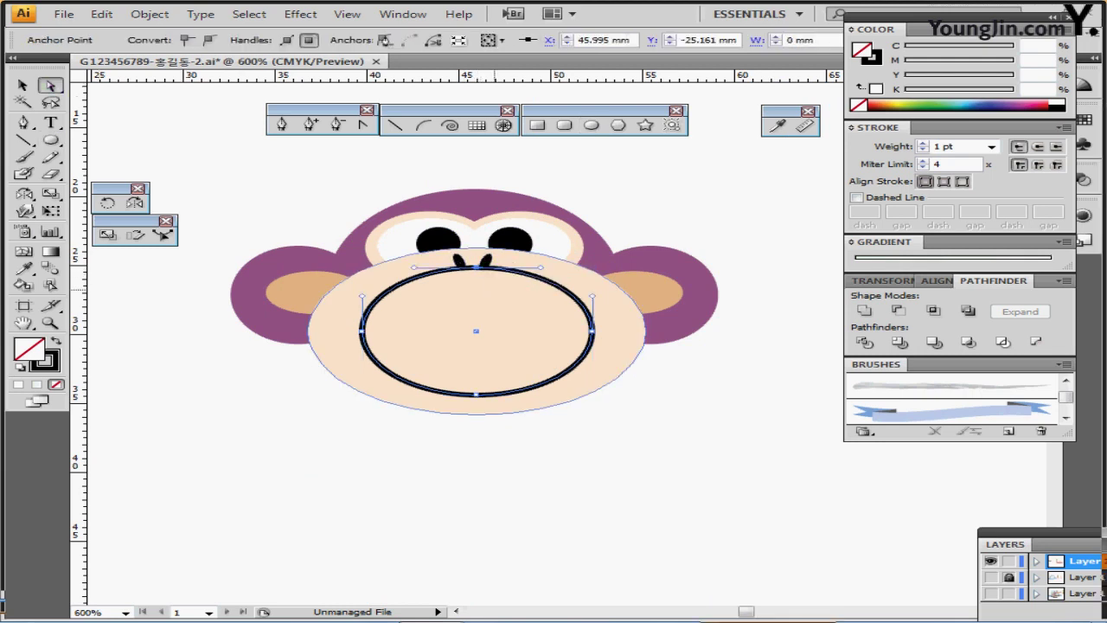
{"action": "key", "text": "Delete"}
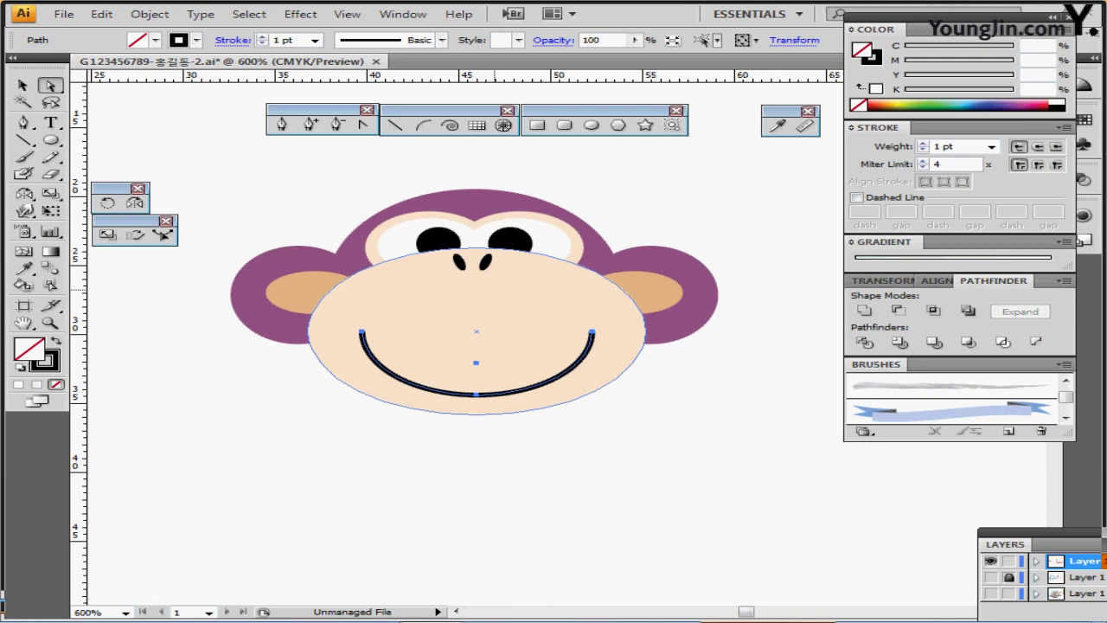
{"action": "key", "text": "Up"}
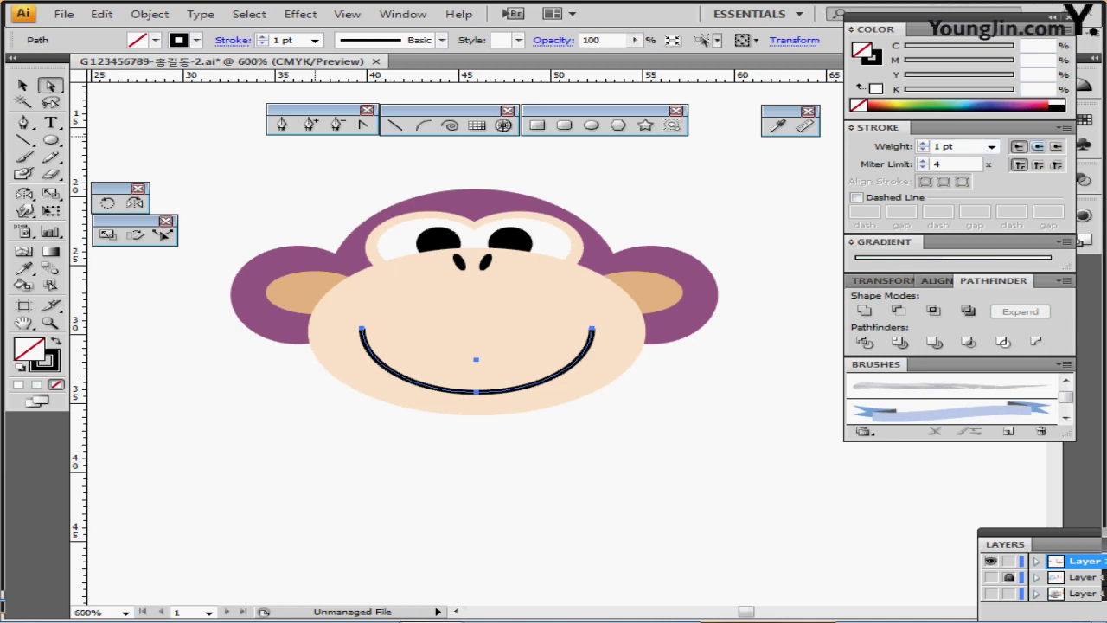
Give the smile curve round caps and convert its stroke to a filled shape with Outline Stroke
{"action": "left_click", "coordinate": [1038, 147]}
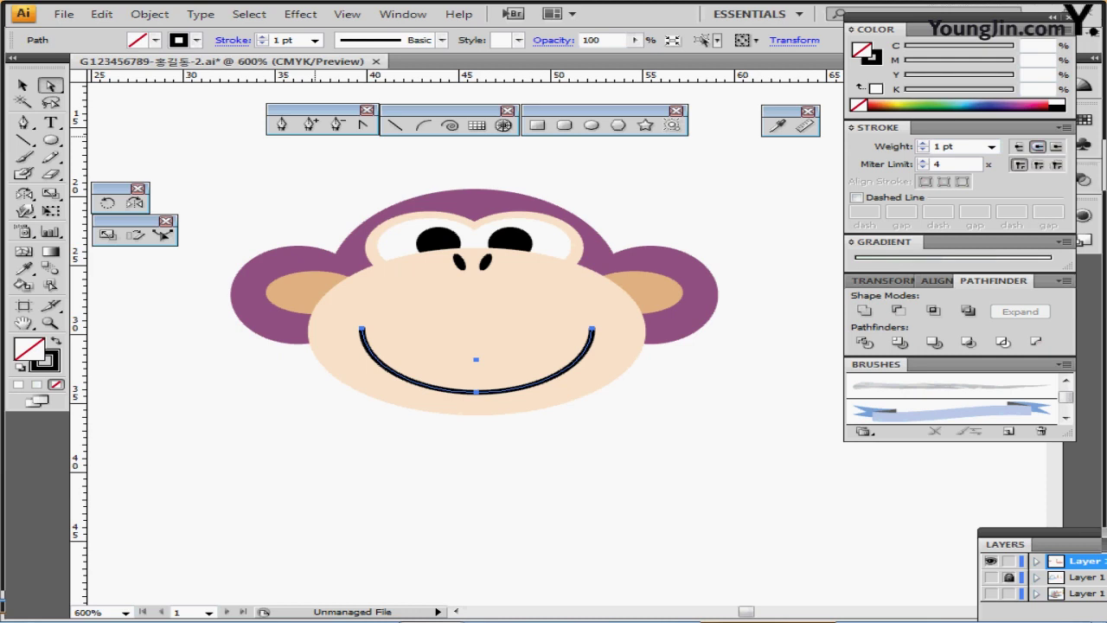
{"action": "left_click", "coordinate": [150, 14]}
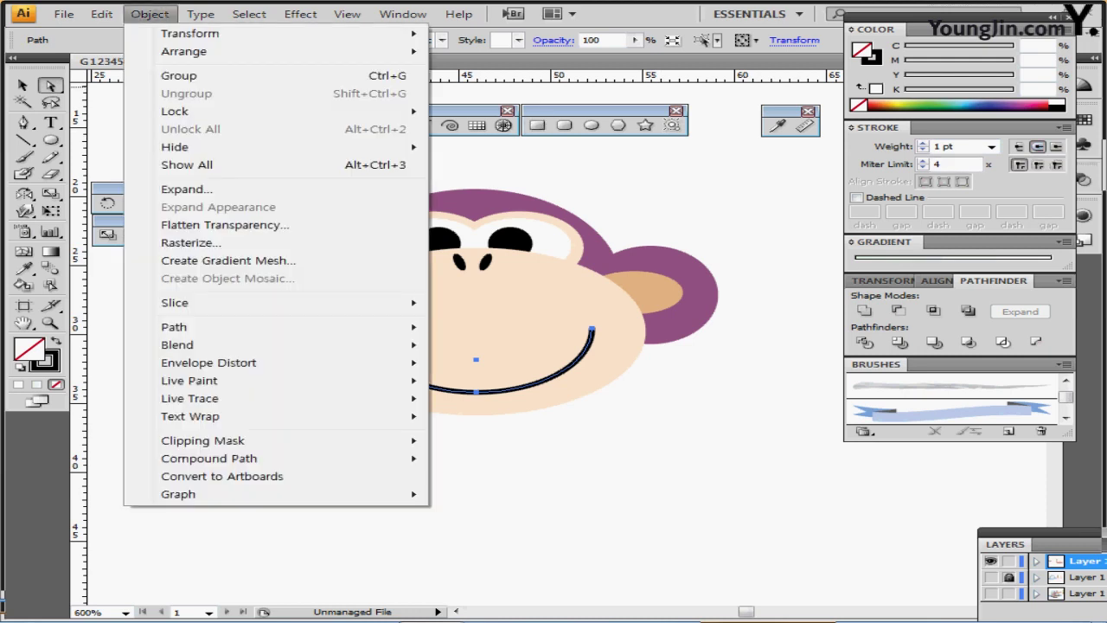
{"action": "mouse_move", "coordinate": [259, 327]}
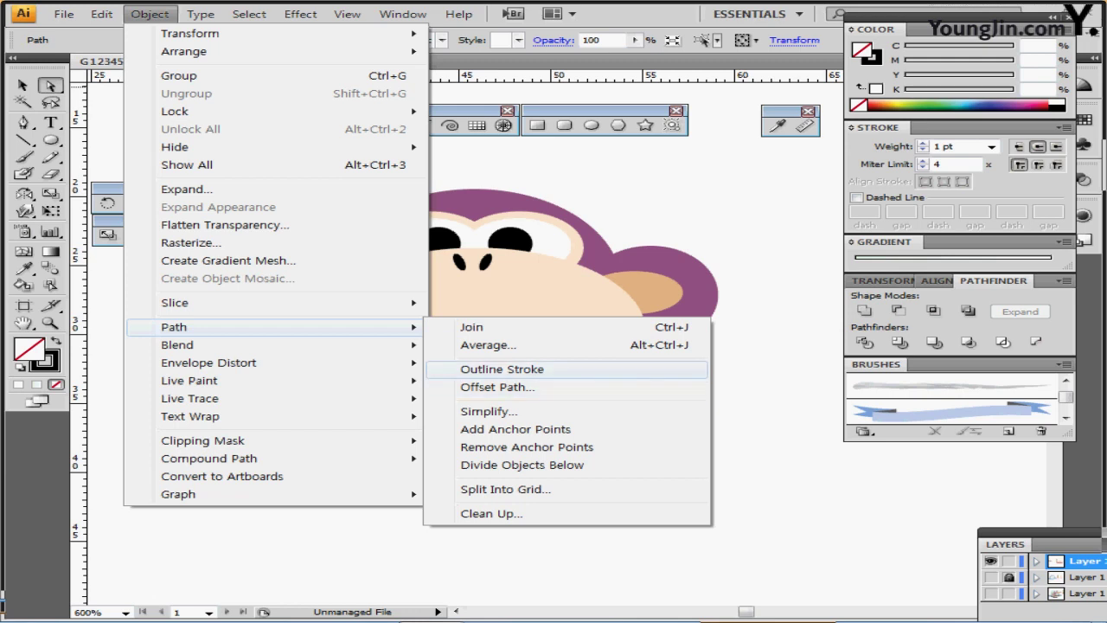
{"action": "left_click", "coordinate": [501, 369]}
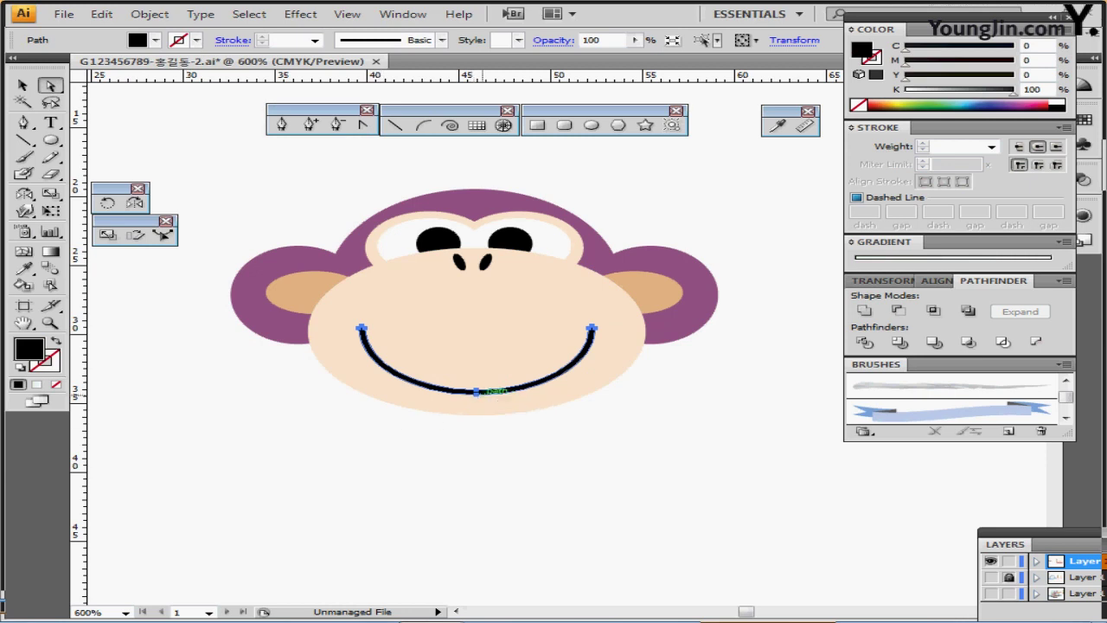
Move the outlined smile's lower middle anchor down in Outline view to thicken the mouth at its centre, and return to Preview
{"action": "left_click", "coordinate": [477, 391]}
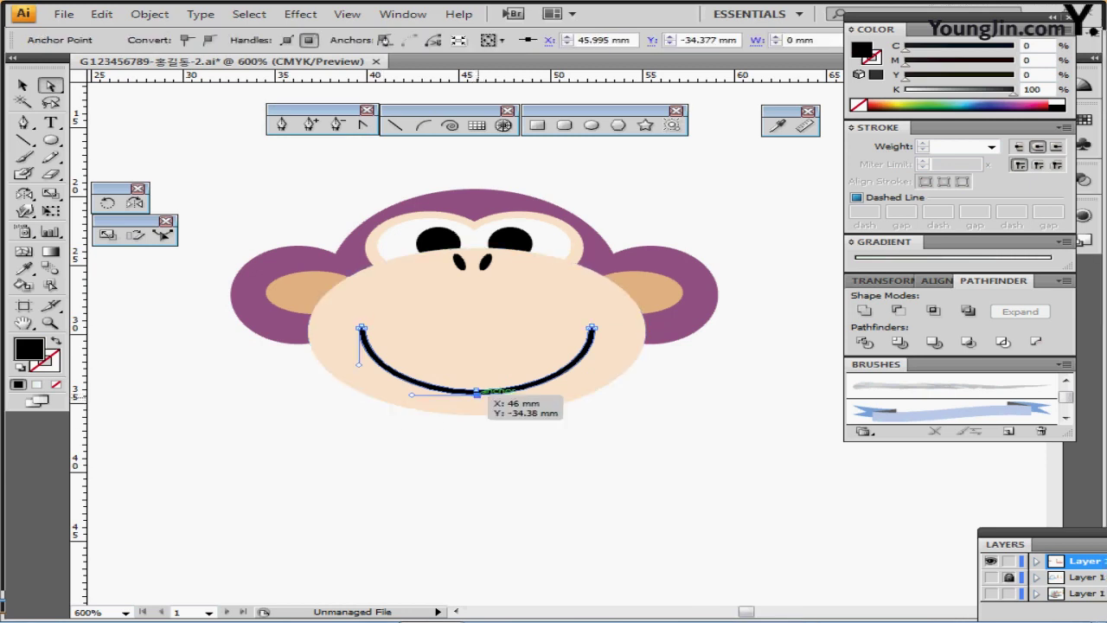
{"action": "key", "text": "ctrl+y"}
{"action": "key", "text": "ctrl+plus"}
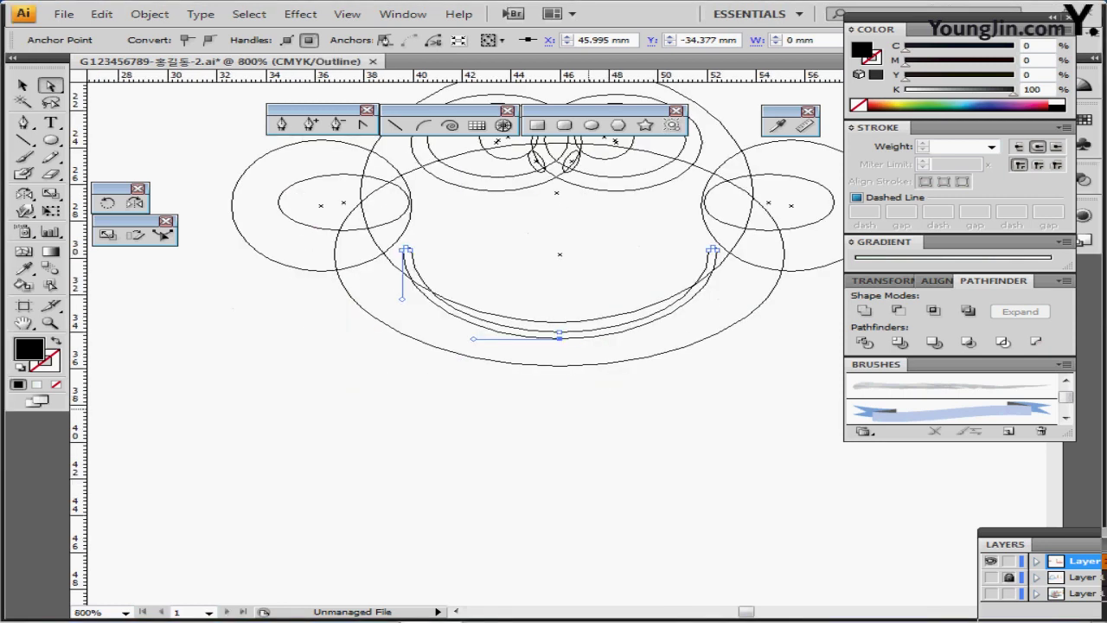
{"action": "scroll", "coordinate": [584, 346], "scroll_direction": "up", "scroll_amount": 1}
{"action": "scroll", "coordinate": [585, 346], "scroll_direction": "up", "scroll_amount": 3}
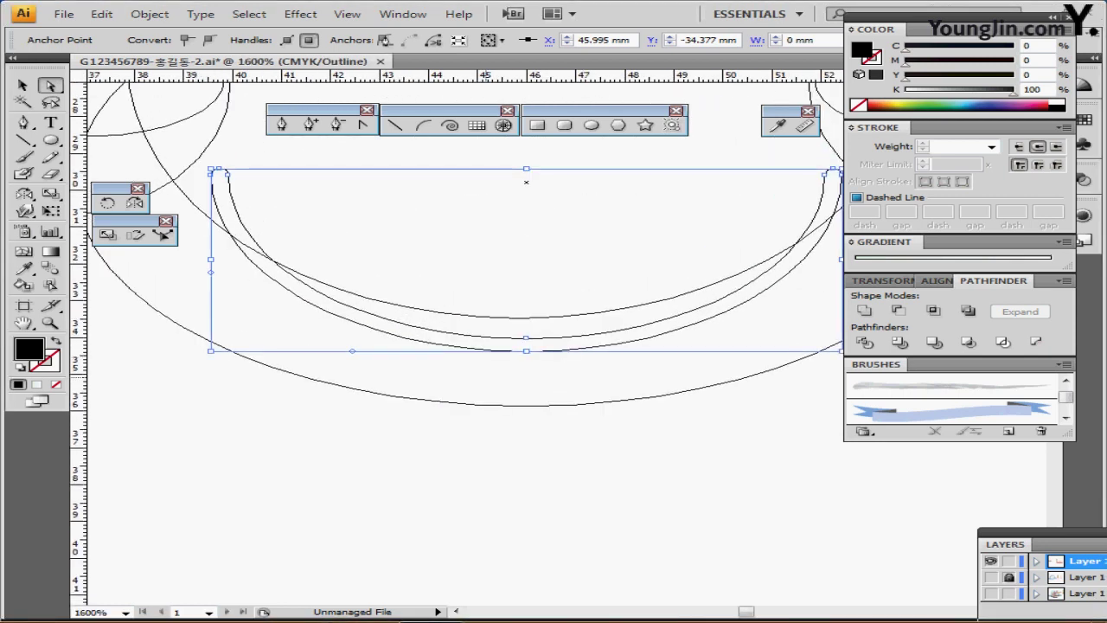
{"action": "mouse_move", "coordinate": [544, 377]}
{"action": "left_mouse_down"}
{"action": "mouse_move", "coordinate": [485, 348]}
{"action": "mouse_move", "coordinate": [557, 343]}
{"action": "mouse_move", "coordinate": [526, 361]}
{"action": "left_mouse_up"}
{"action": "left_click", "coordinate": [500, 379]}
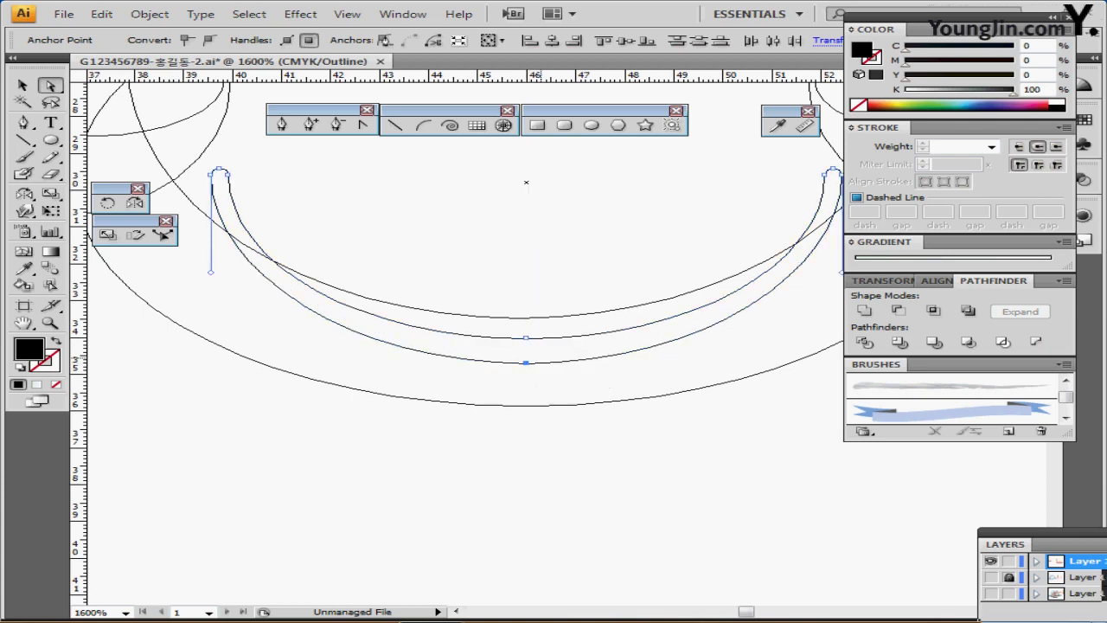
{"action": "key", "text": "ctrl+minus"}
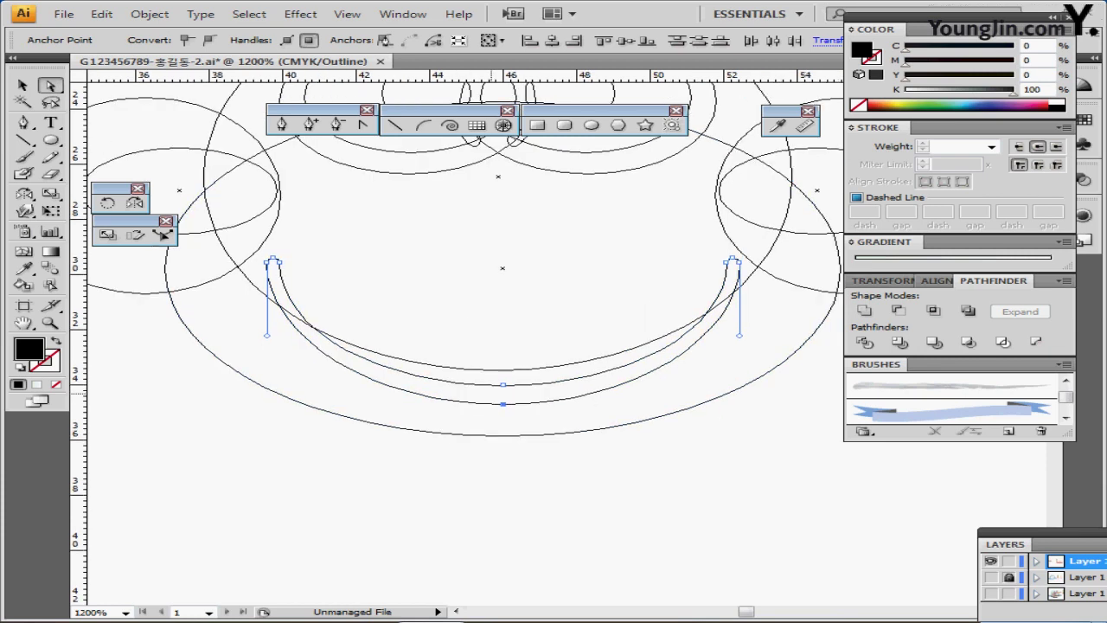
{"action": "left_click_drag", "start_coordinate": [491, 394], "coordinate": [483, 435]}
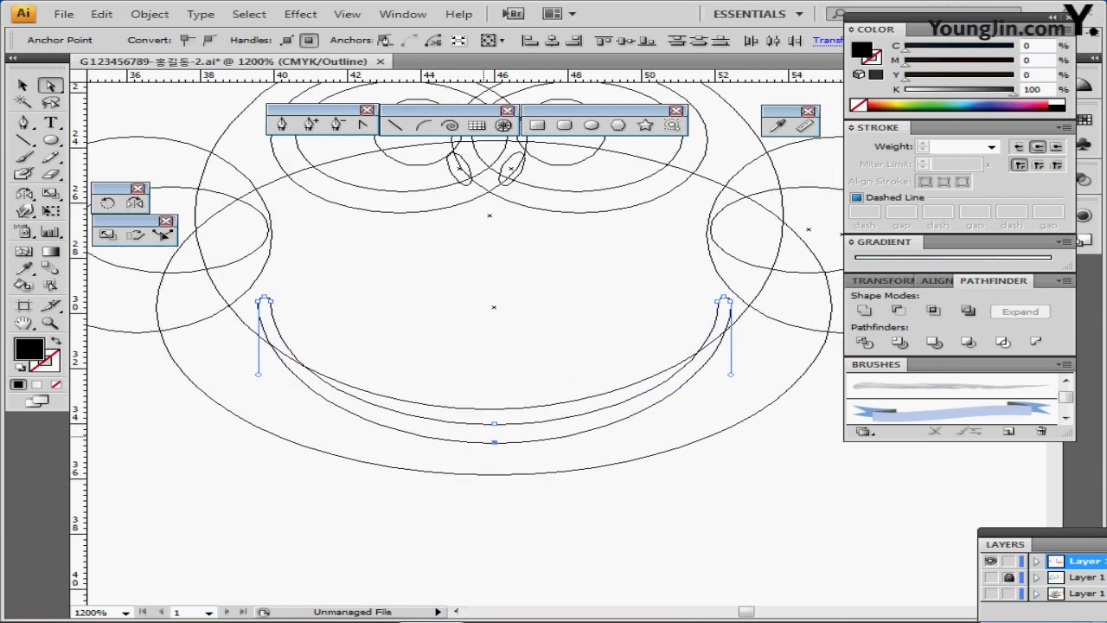
{"action": "left_click", "coordinate": [575, 431]}
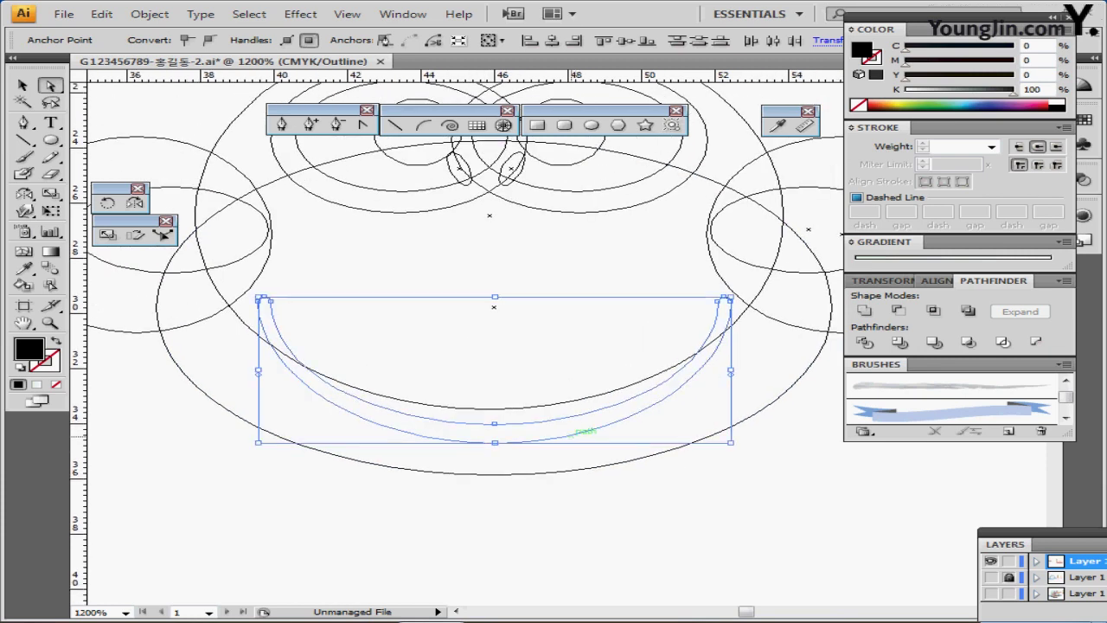
{"action": "key", "text": "ctrl+y"}
{"action": "key", "text": "ctrl+minus"}
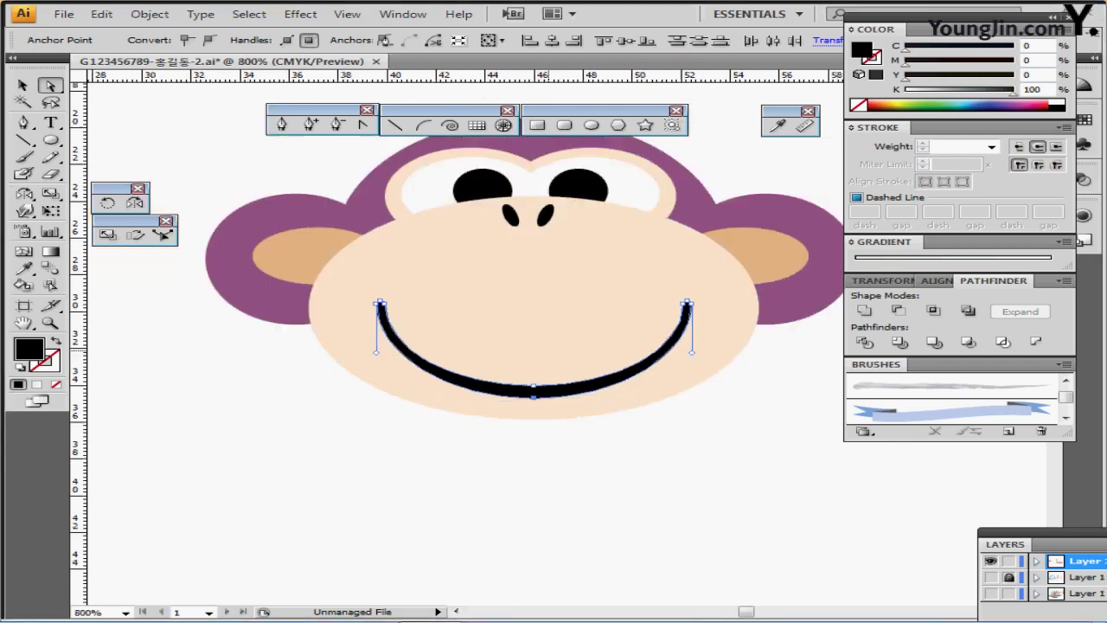
Rotate the whole smile shape by 10 degrees
{"action": "left_click_drag", "start_coordinate": [548, 351], "coordinate": [495, 370]}
{"action": "left_click", "coordinate": [481, 411]}
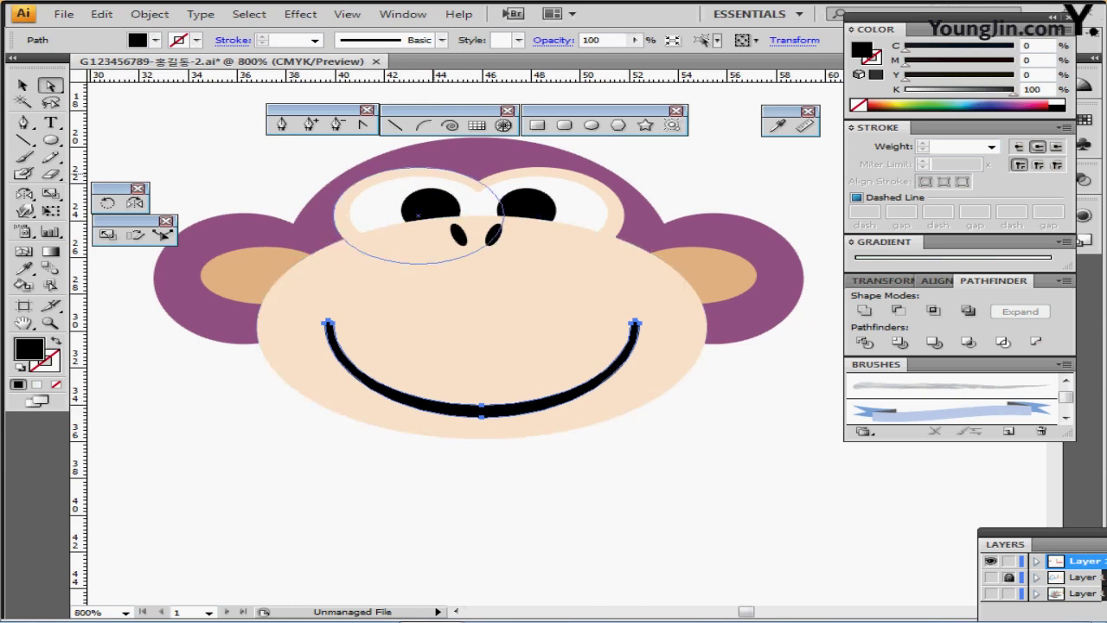
{"action": "double_click", "coordinate": [107, 202]}
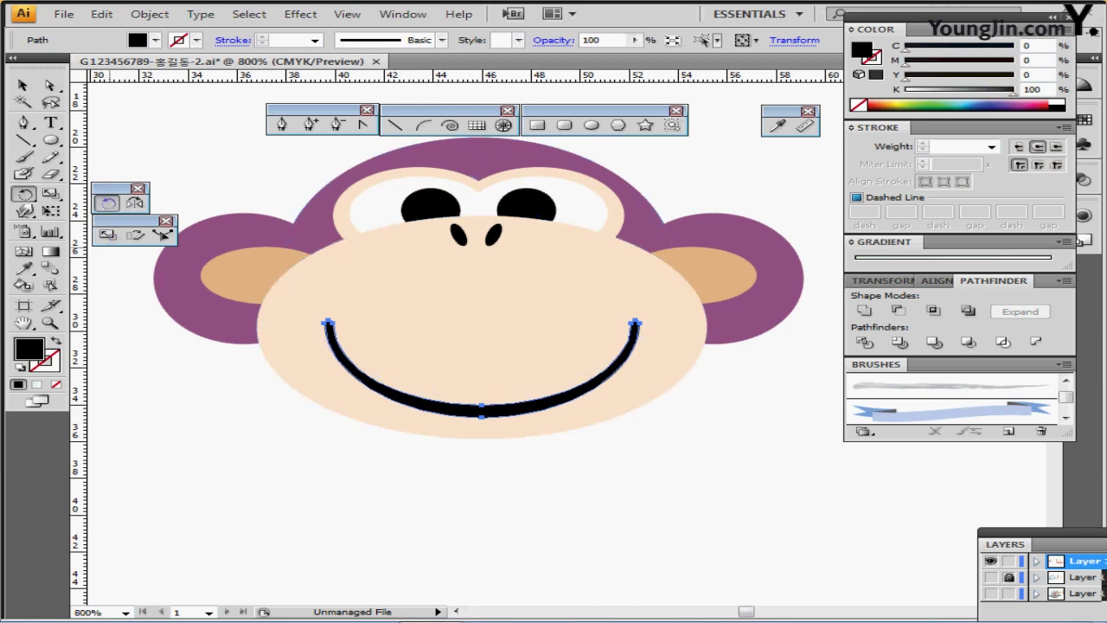
{"action": "left_click_drag", "start_coordinate": [519, 249], "coordinate": [533, 365]}
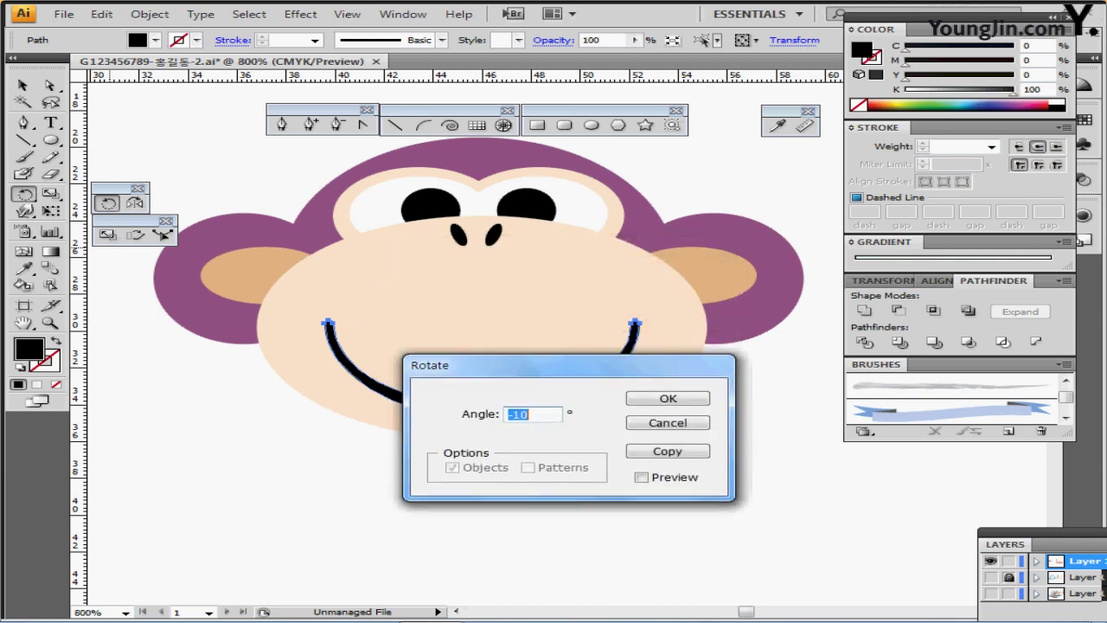
{"action": "type", "text": "10"}
{"action": "key", "text": "Return"}
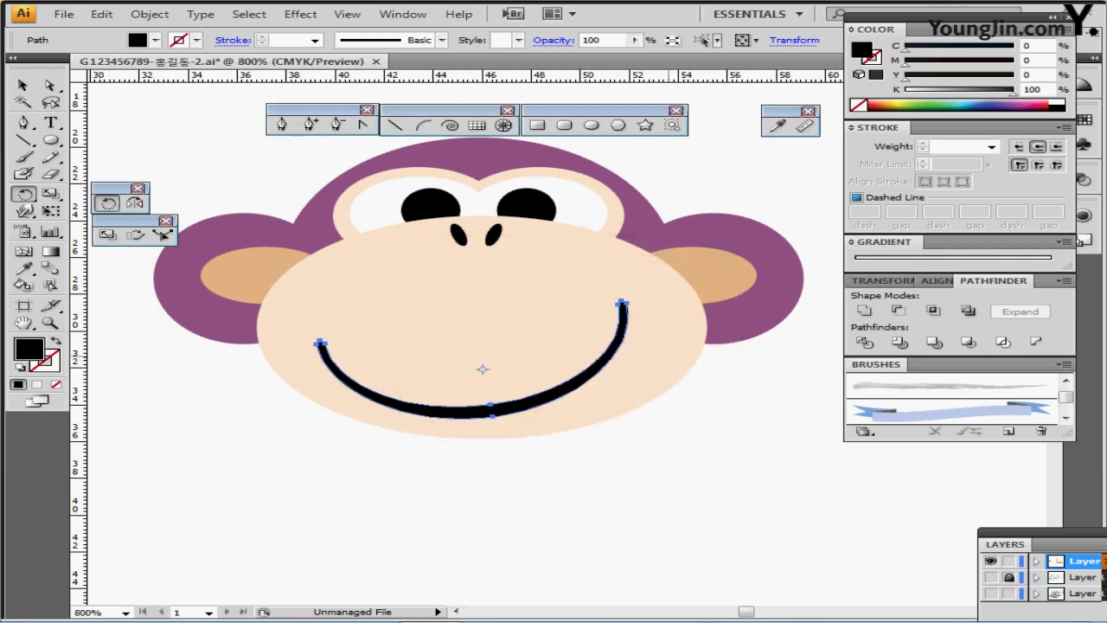
Nudge the tilted smile up and to the right to centre it on the muzzle, and deselect it
{"action": "key", "text": "Up"}
{"action": "key", "text": "Up"}
{"action": "key", "text": "Up"}
{"action": "key", "text": "Right"}
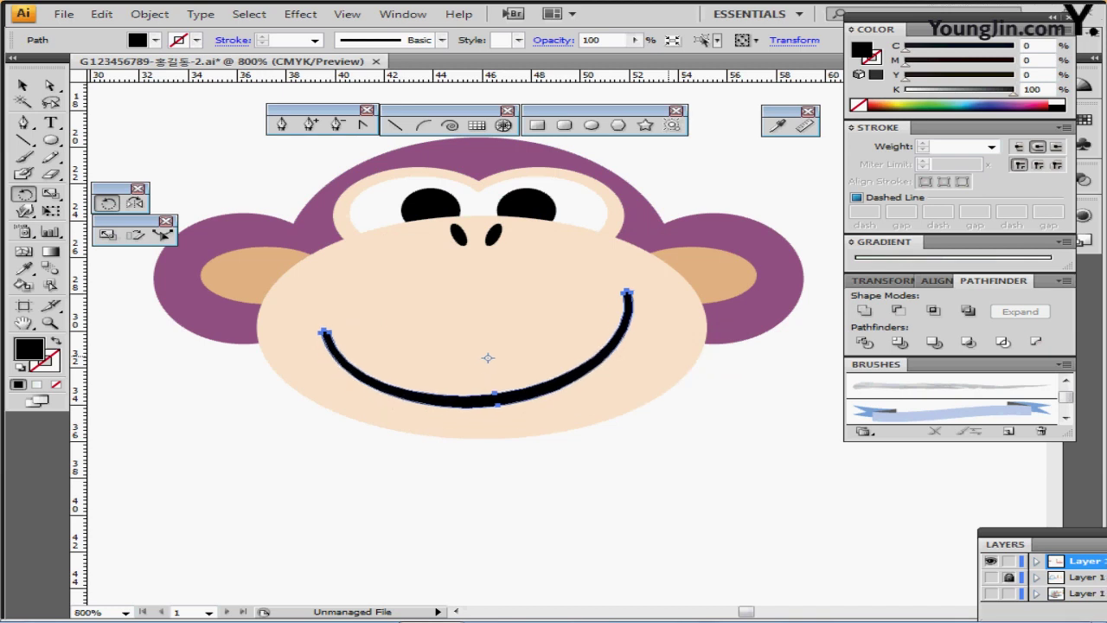
{"action": "key", "text": "Right"}
{"action": "key", "text": "Up"}
{"action": "key", "text": "Up"}
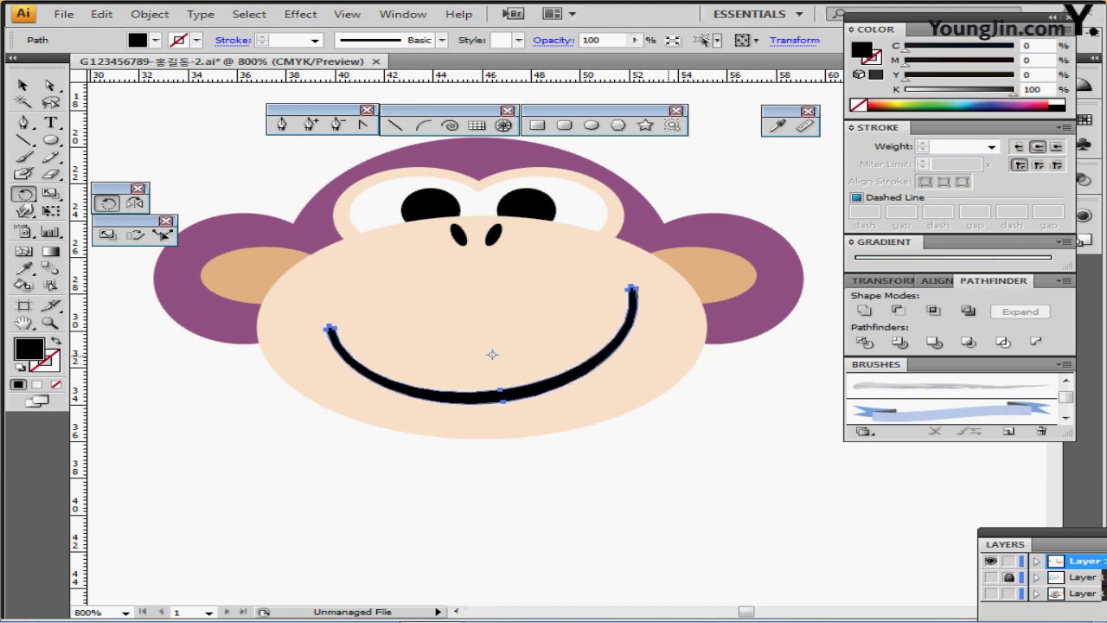
{"action": "key", "text": "ctrl+shift+a"}
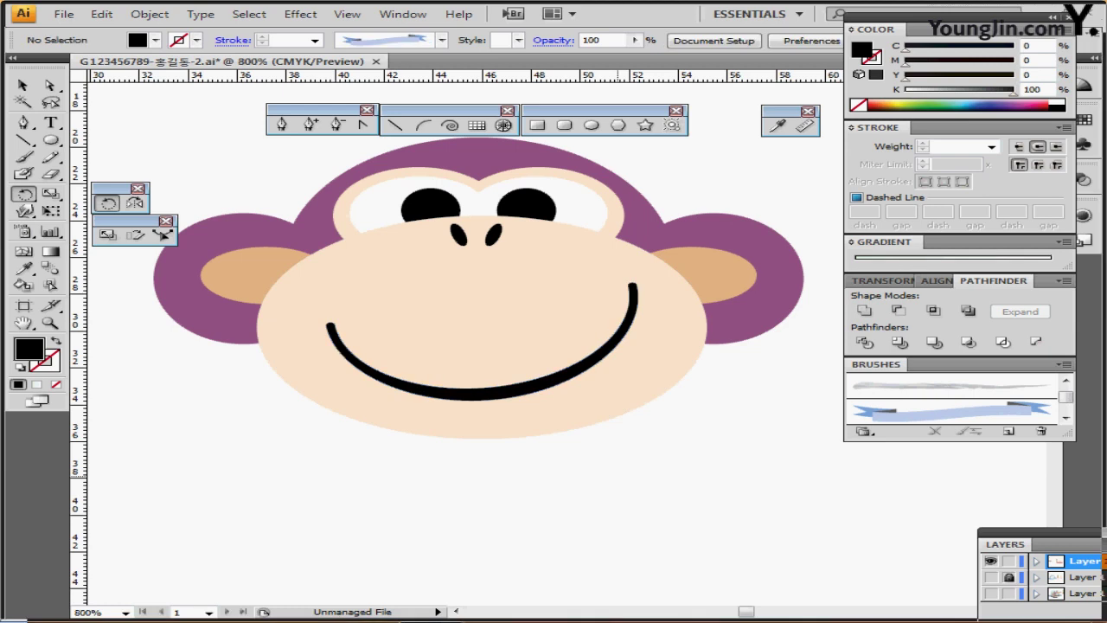
Pick up the head's purple fill (C50 M80 Y30 K0, no stroke) as the current colour, leaving nothing selected
{"action": "scroll", "coordinate": [618, 334], "scroll_direction": "up", "scroll_amount": 5}
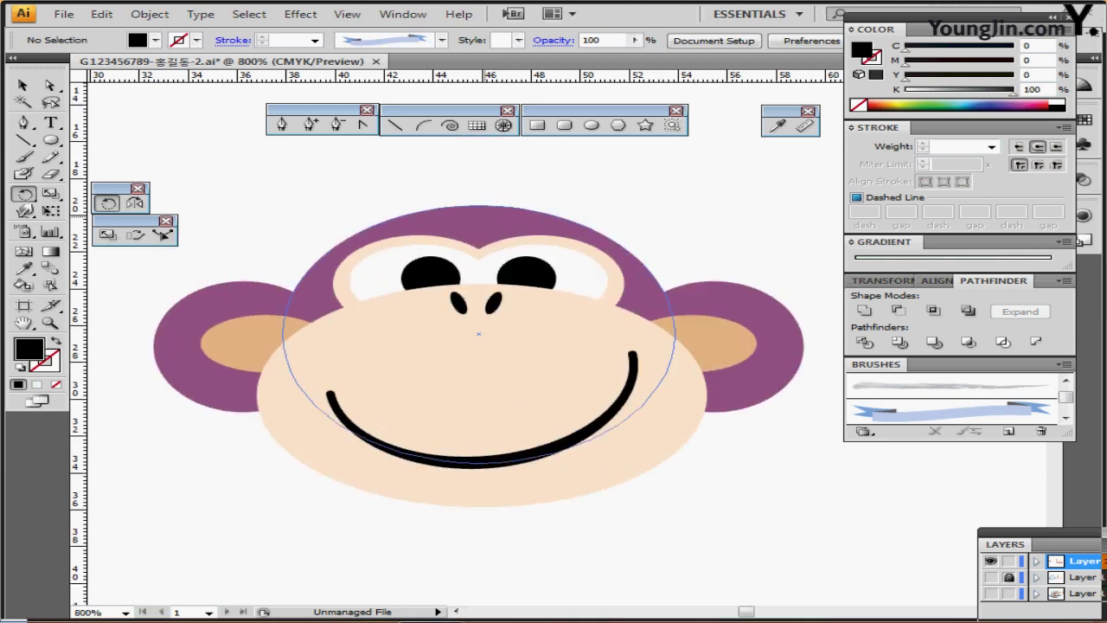
{"action": "left_click", "coordinate": [487, 217], "text": "ctrl"}
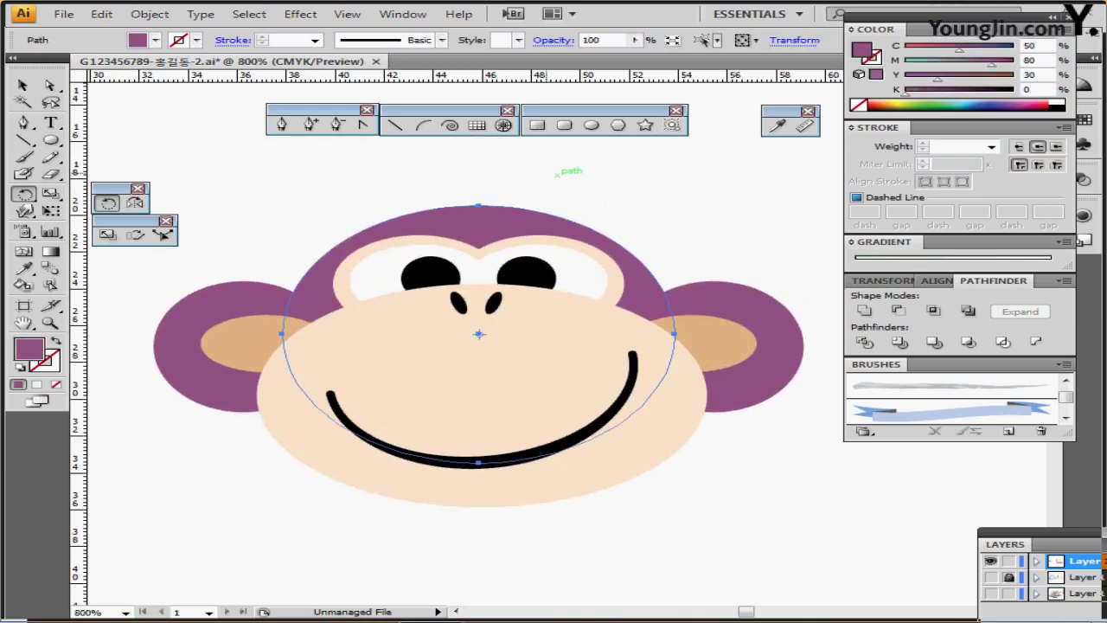
{"action": "scroll", "coordinate": [479, 346], "scroll_direction": "up", "scroll_amount": 1}
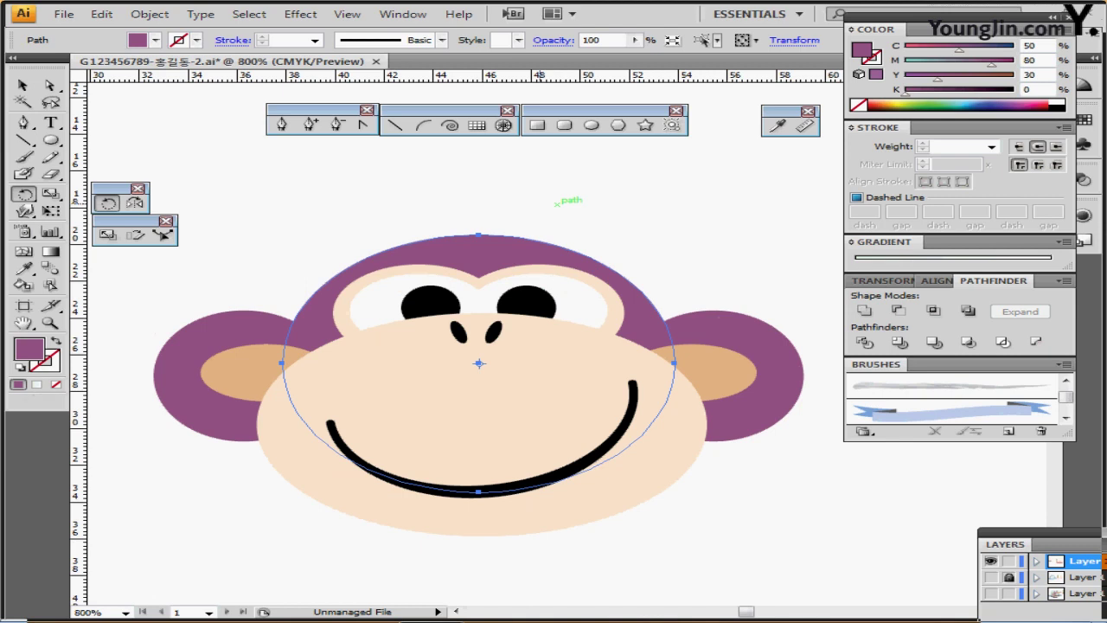
{"action": "left_click", "coordinate": [545, 193], "text": "ctrl"}
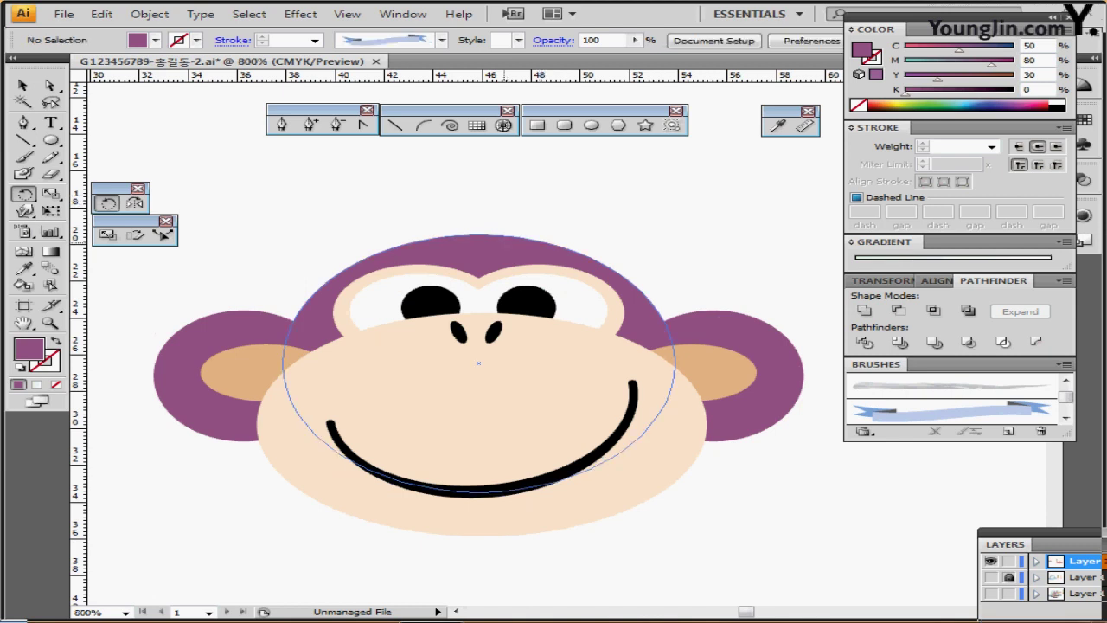
{"action": "left_click", "coordinate": [514, 249], "text": "ctrl"}
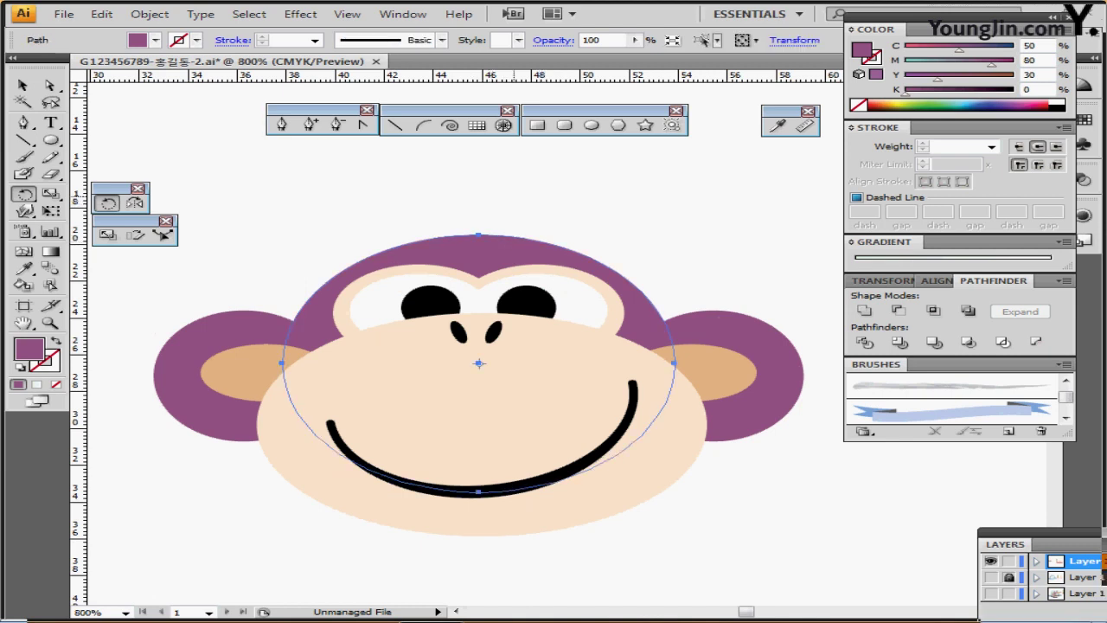
{"action": "key", "text": "ctrl+shift+a"}
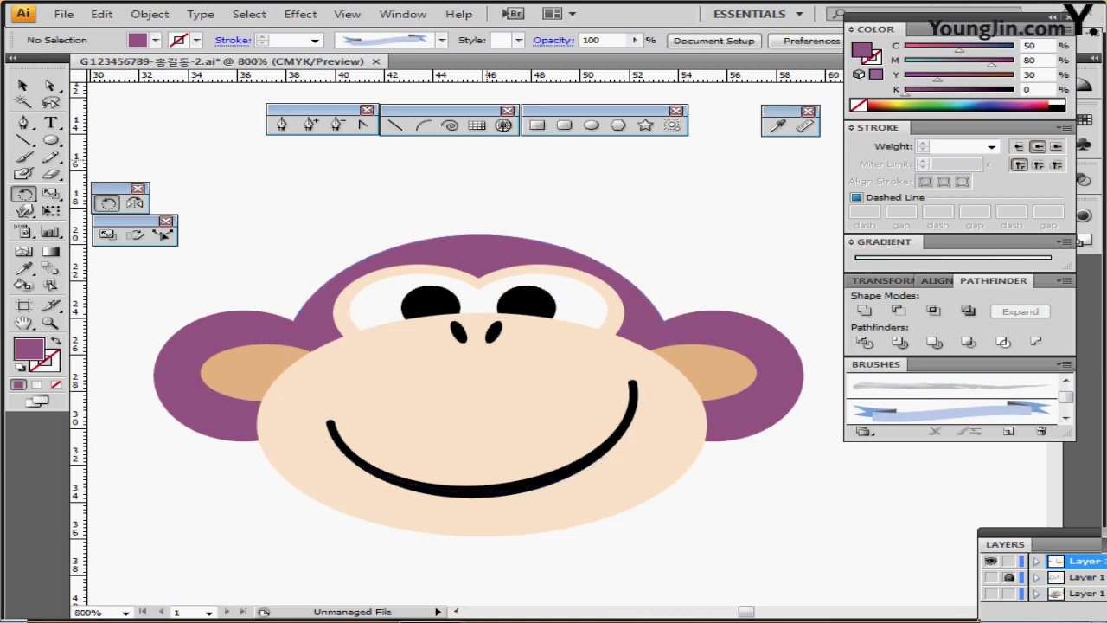
Show the locked guide-sketch layer and the guide lines again for tracing with the Pen tool
{"action": "left_click", "coordinate": [281, 123]}
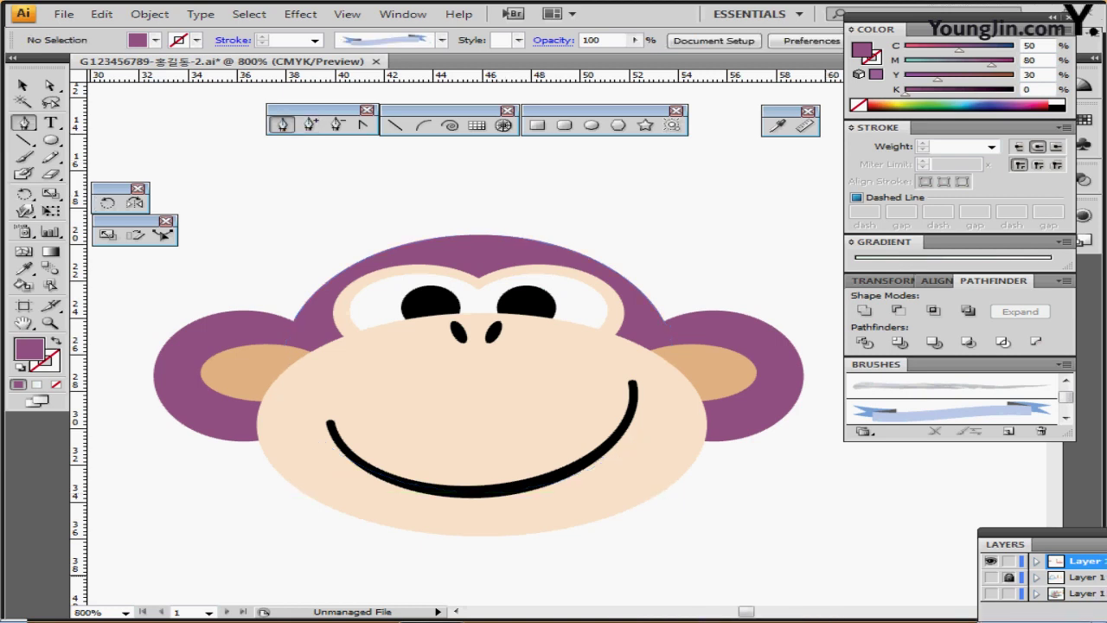
{"action": "left_click", "coordinate": [991, 577]}
{"action": "key", "text": "ctrl+semicolon"}
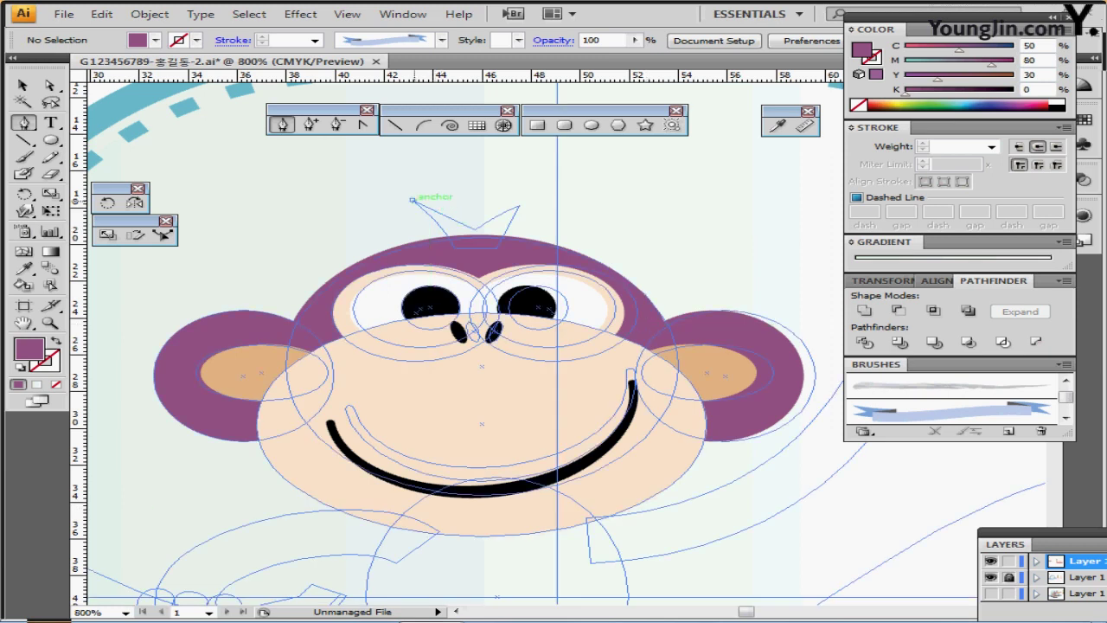
Trace the two-pointed hair tuft on top of the head as a closed purple shape, following the guide sketch
{"action": "left_click", "coordinate": [412, 200]}
{"action": "left_click", "coordinate": [474, 228]}
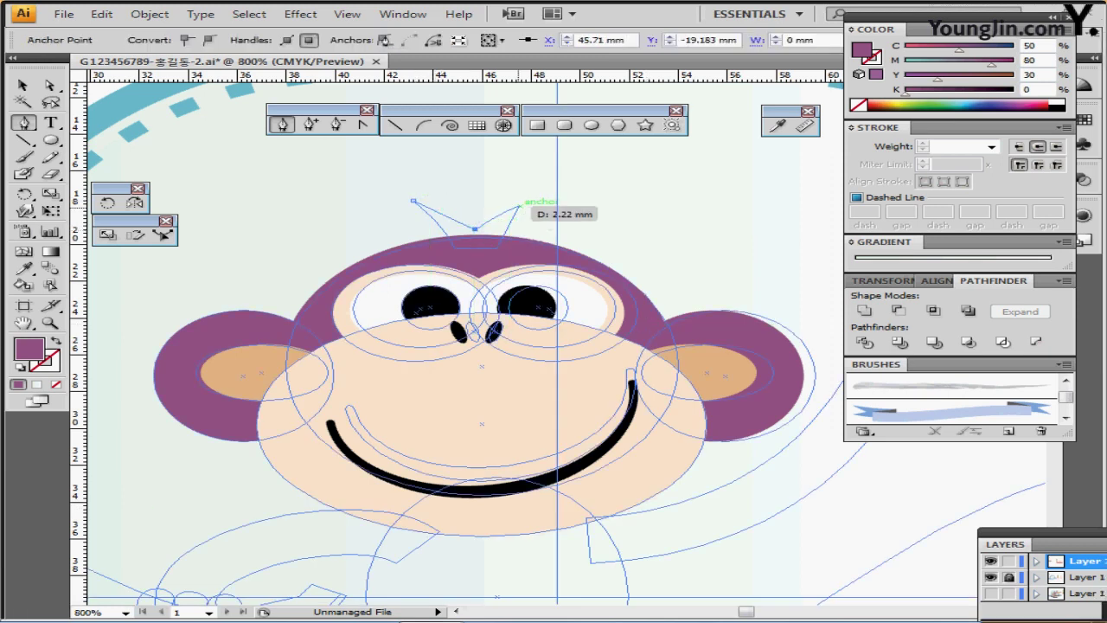
{"action": "left_click", "coordinate": [518, 206]}
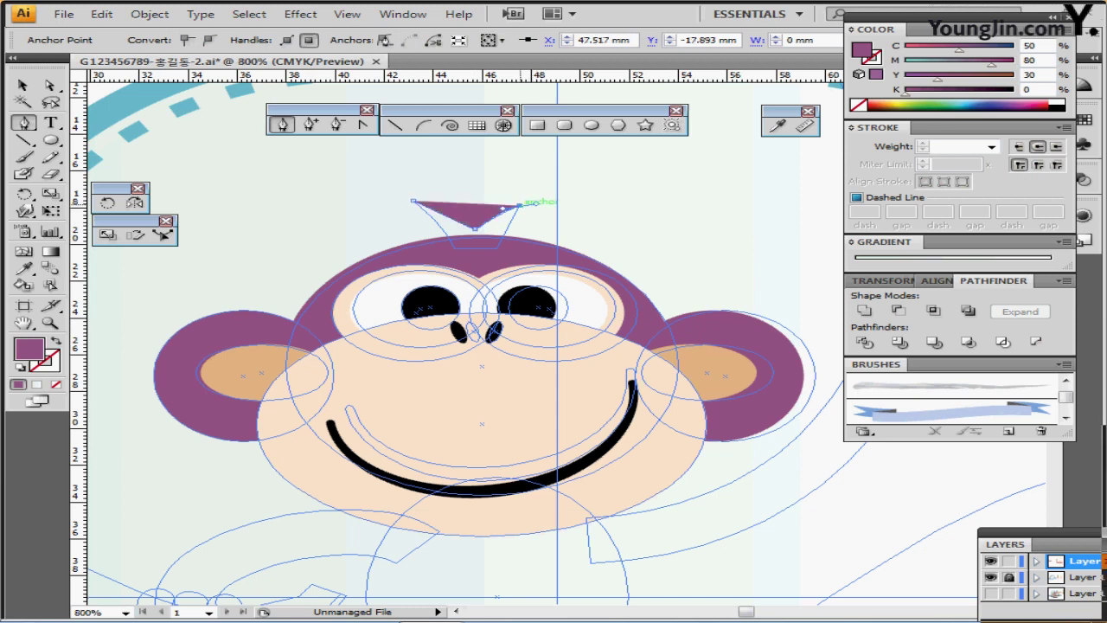
{"action": "left_click", "coordinate": [498, 262]}
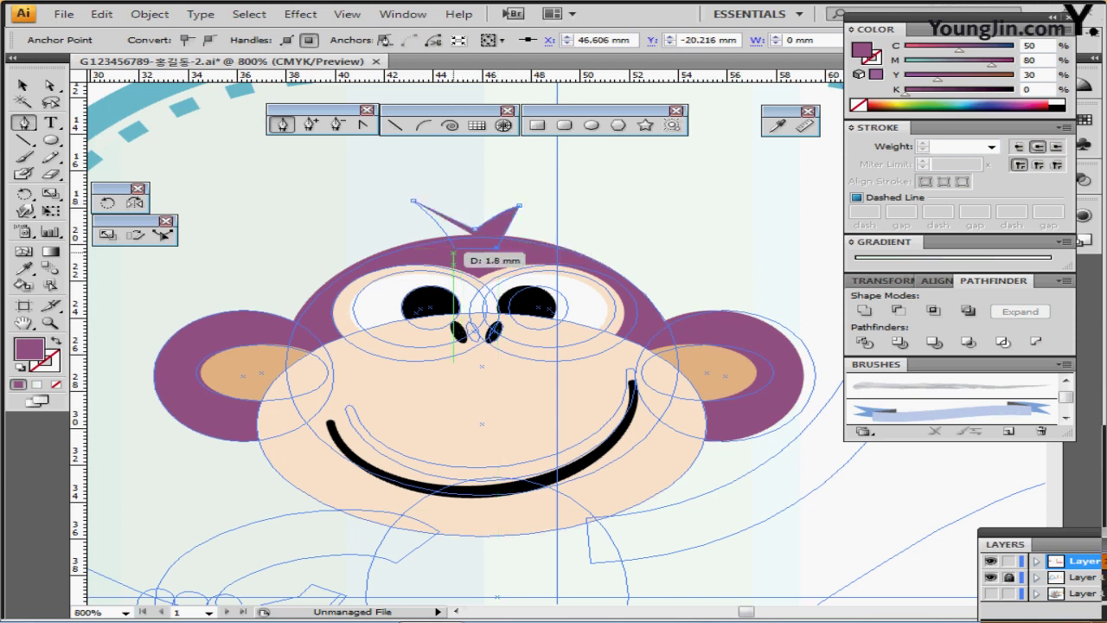
{"action": "left_click", "coordinate": [452, 248]}
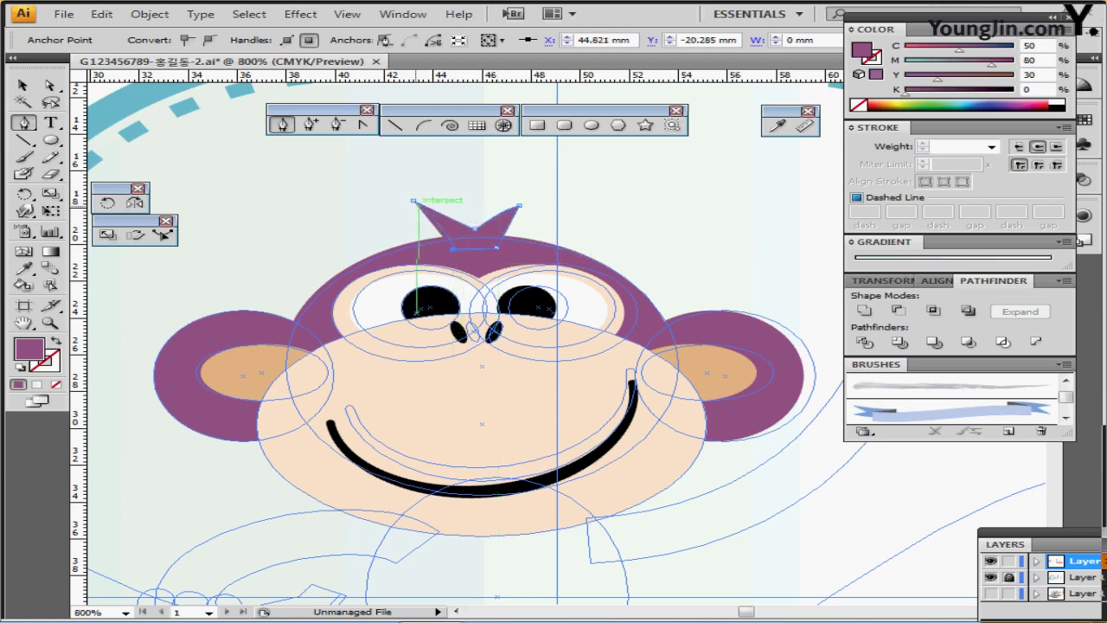
{"action": "left_click", "coordinate": [414, 201]}
{"action": "left_click_drag", "start_coordinate": [413, 200], "coordinate": [392, 186]}
Draw the purple body ellipse outward from the guide circle's centre, send it behind the muzzle, and deselect it
{"action": "scroll", "coordinate": [618, 265], "scroll_direction": "down", "scroll_amount": 5}
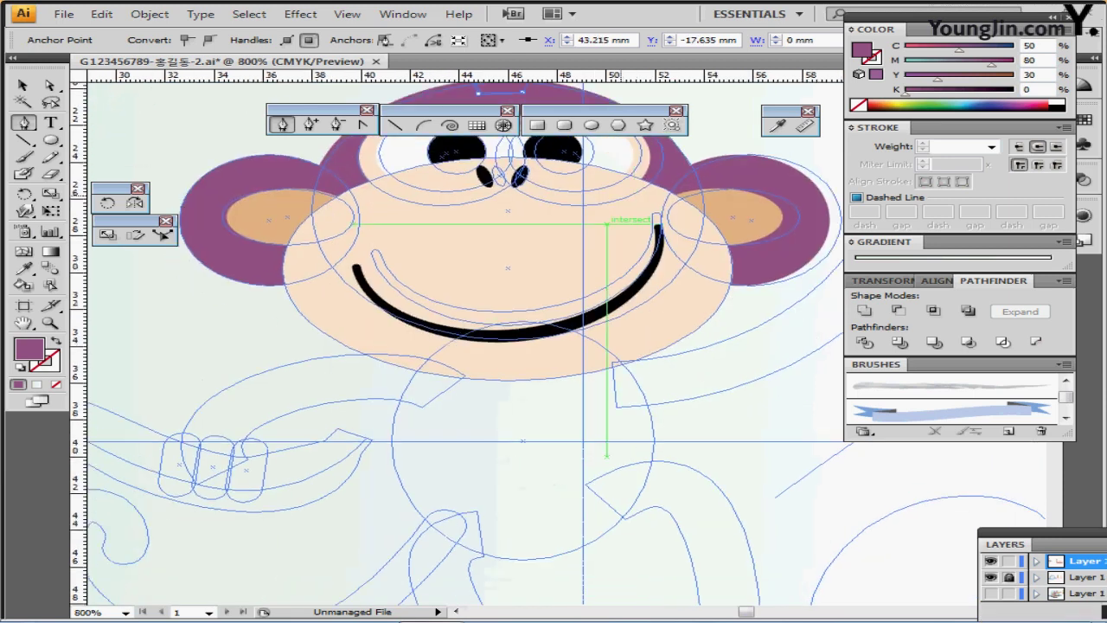
{"action": "scroll", "coordinate": [609, 492], "scroll_direction": "down", "scroll_amount": 1}
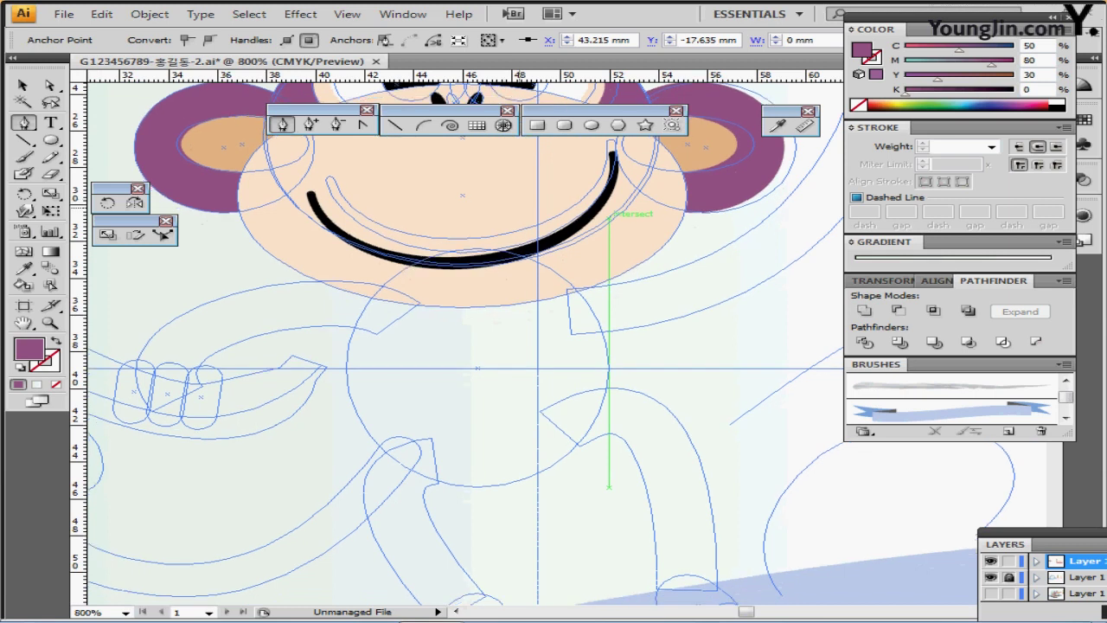
{"action": "key", "text": "l"}
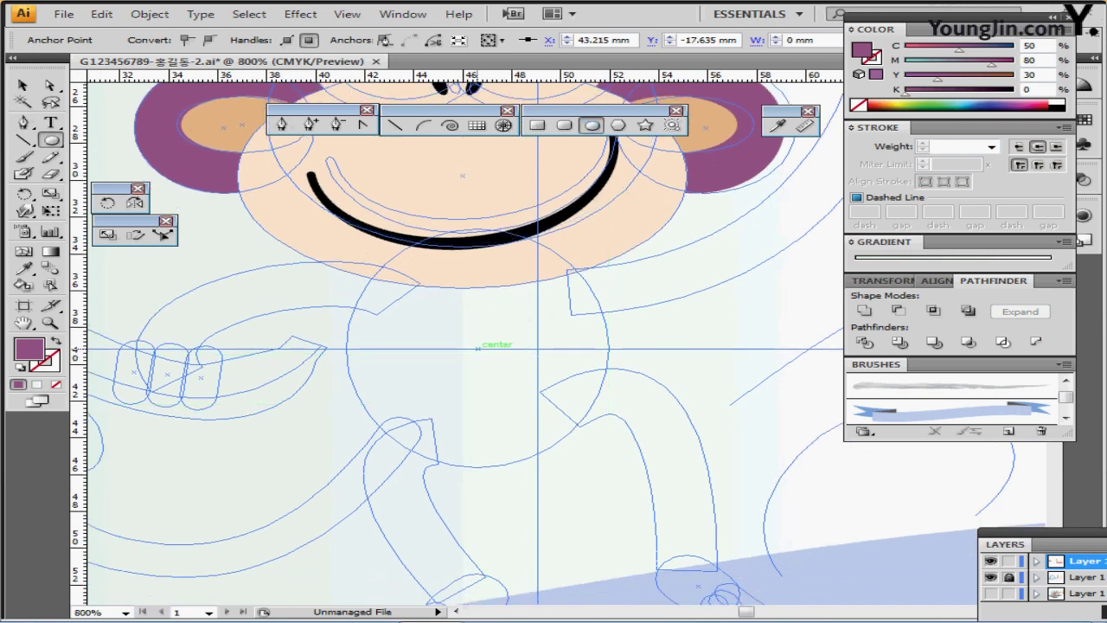
{"action": "left_click_drag", "start_coordinate": [478, 349], "coordinate": [606, 470]}
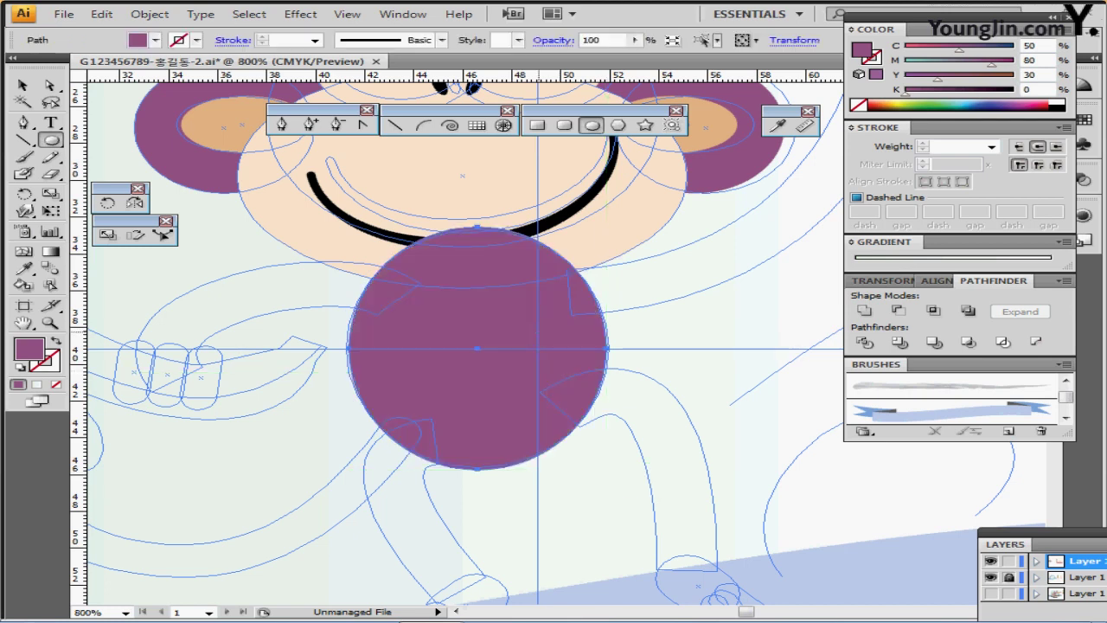
{"action": "key", "text": "ctrl+bracketleft"}
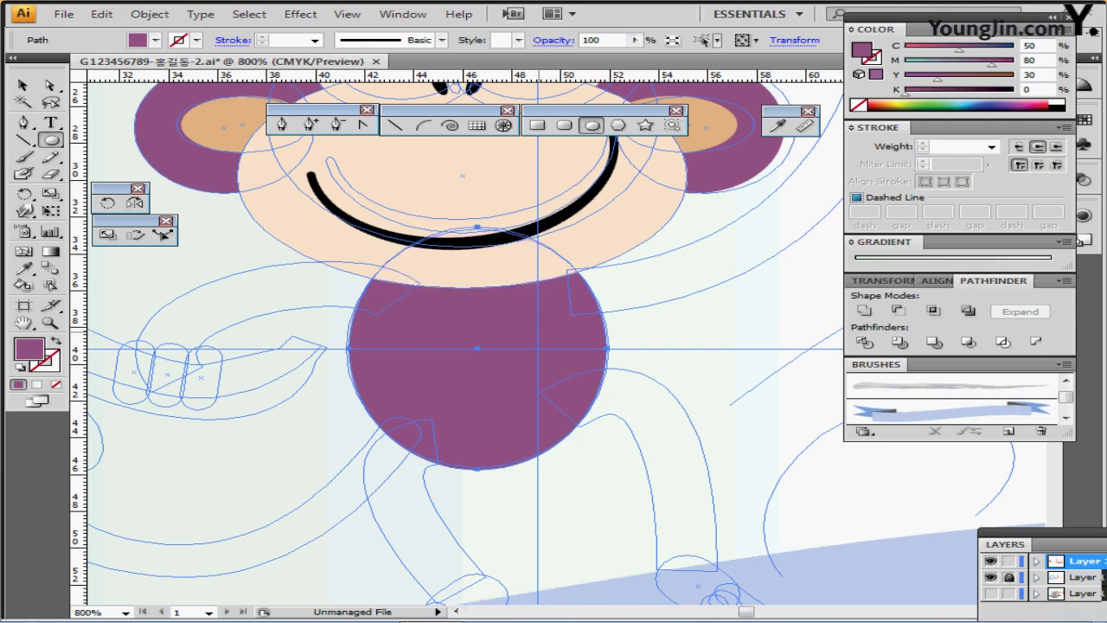
{"action": "left_click", "coordinate": [517, 377], "text": "ctrl+alt"}
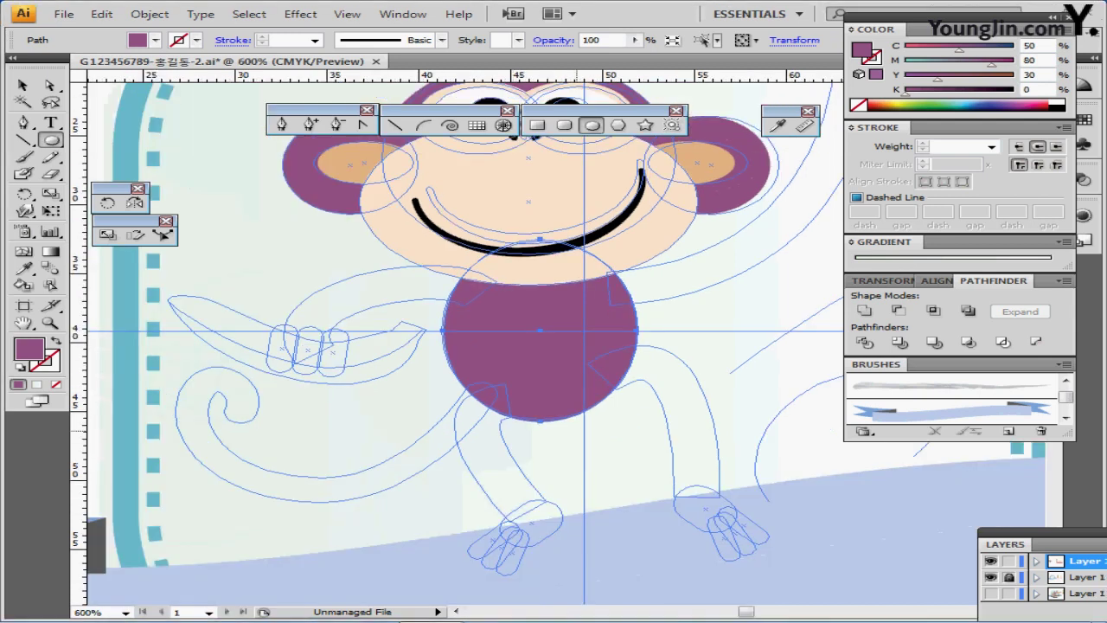
{"action": "left_click_drag", "start_coordinate": [537, 365], "coordinate": [421, 397]}
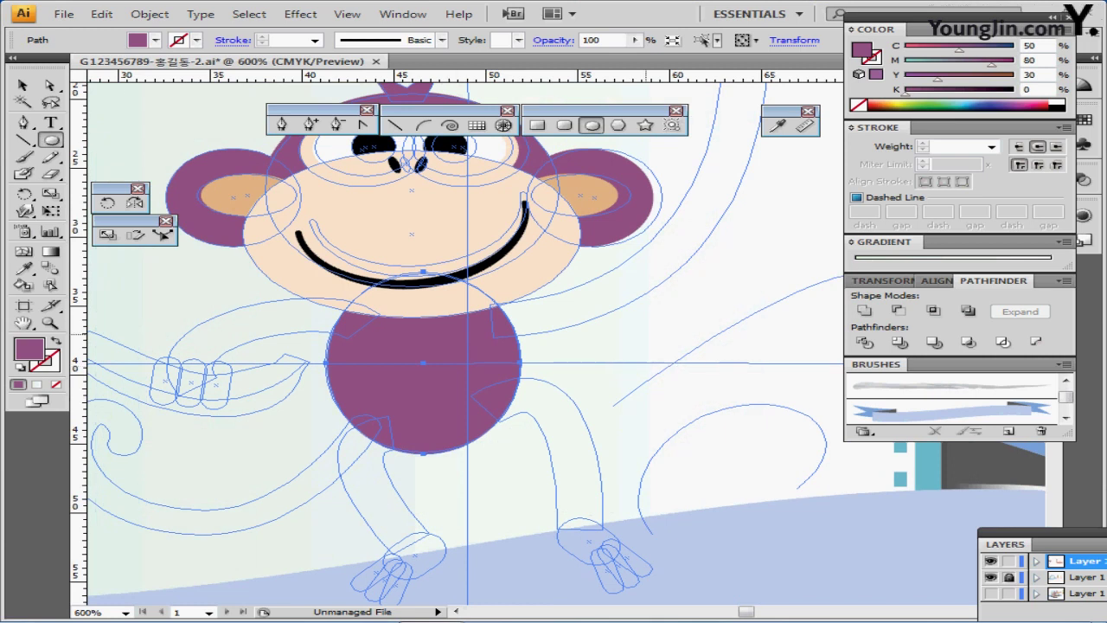
{"action": "left_click", "coordinate": [745, 364], "text": "ctrl"}
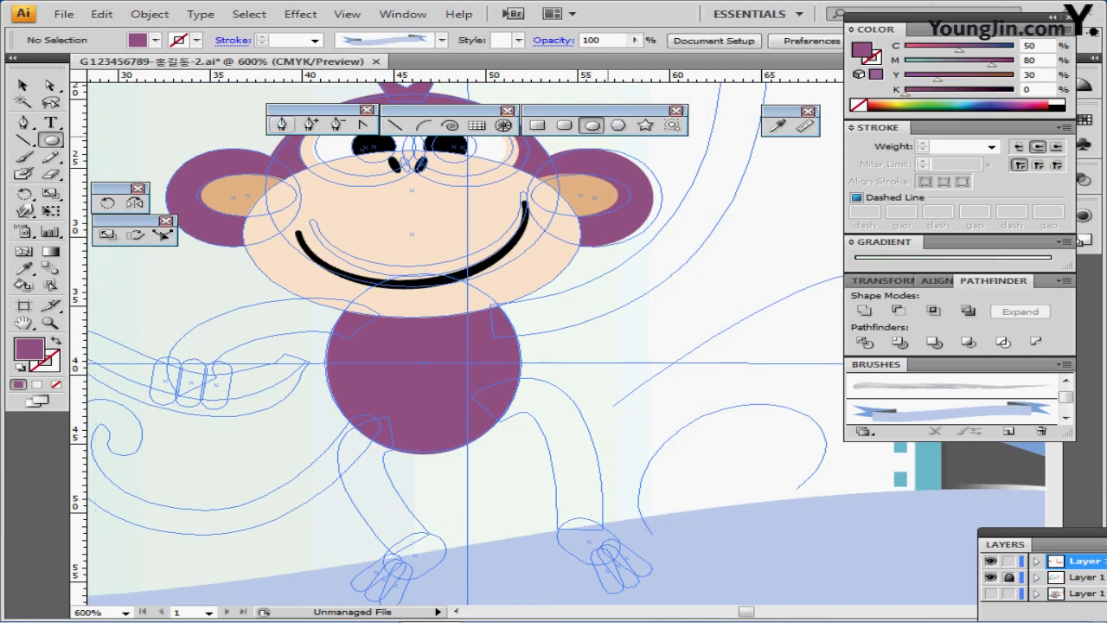
Swap fill and stroke to get a purple stroke without fill, and draw the left arm as a curved path from hand to shoulder
{"action": "left_click", "coordinate": [281, 125]}
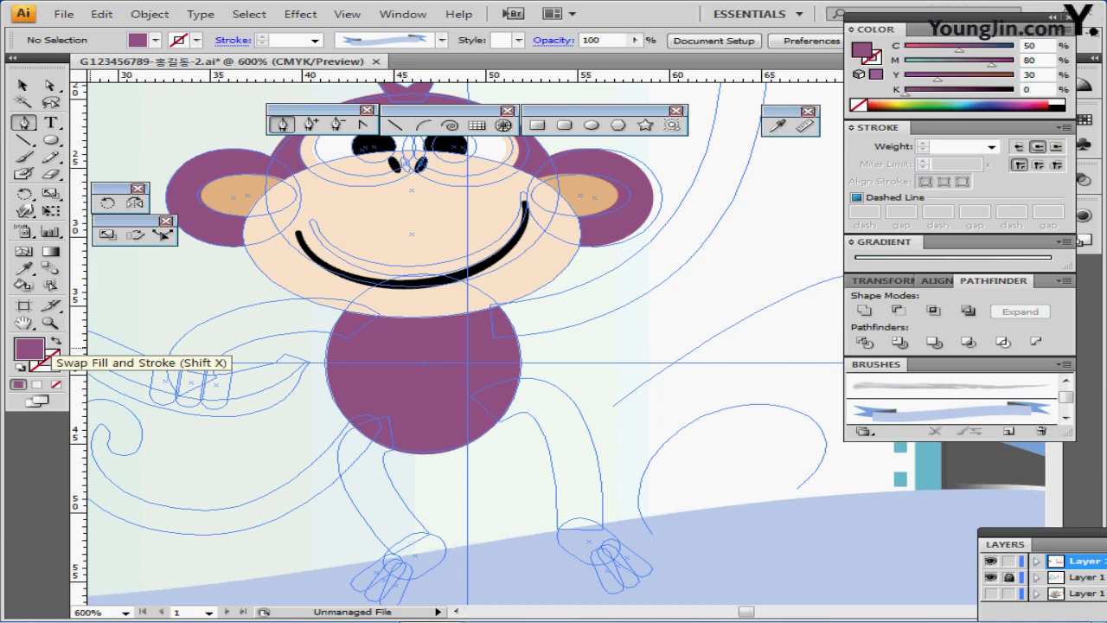
{"action": "left_click", "coordinate": [53, 343]}
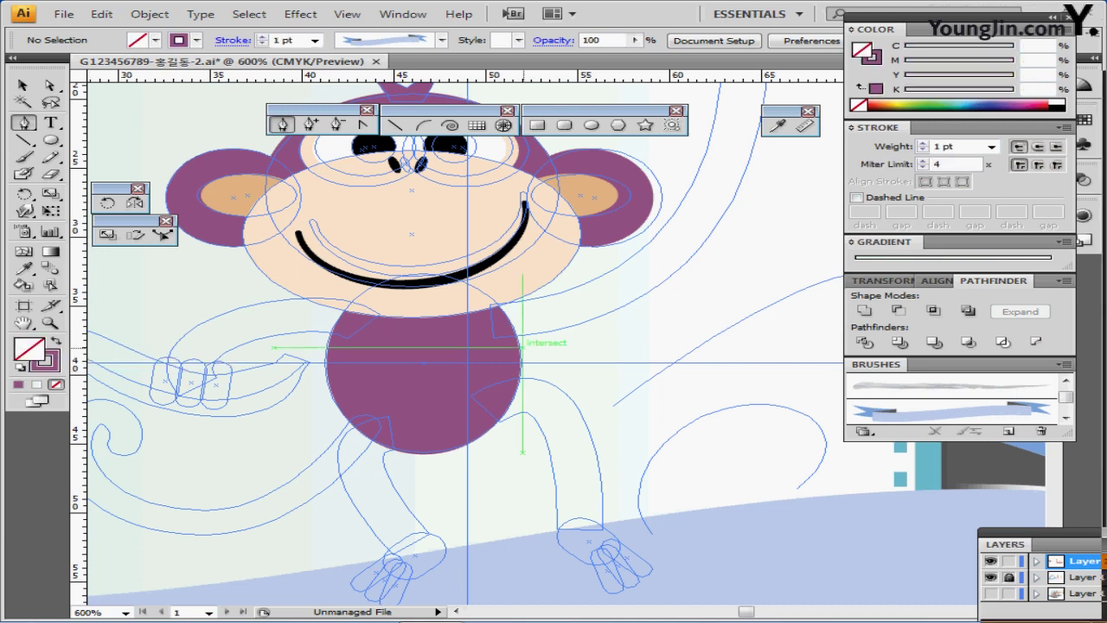
{"action": "left_click_drag", "start_coordinate": [523, 335], "coordinate": [487, 330]}
{"action": "key", "text": "ctrl+minus"}
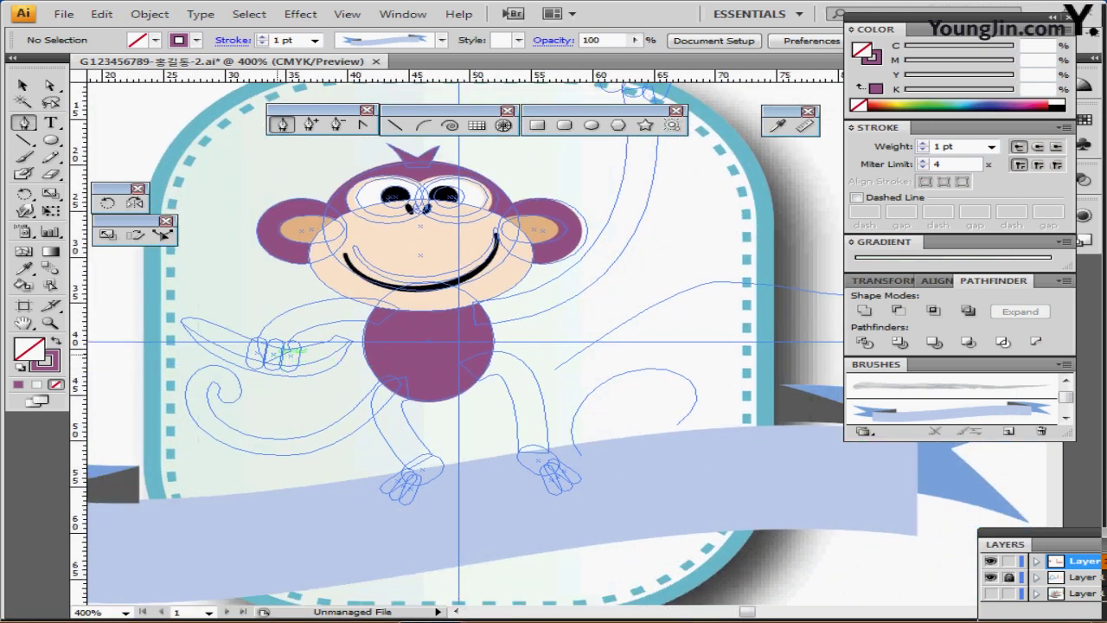
{"action": "left_click", "coordinate": [273, 354]}
{"action": "mouse_move", "coordinate": [313, 317]}
{"action": "left_mouse_down"}
{"action": "mouse_move", "coordinate": [369, 309]}
{"action": "mouse_move", "coordinate": [395, 319]}
{"action": "left_mouse_up"}
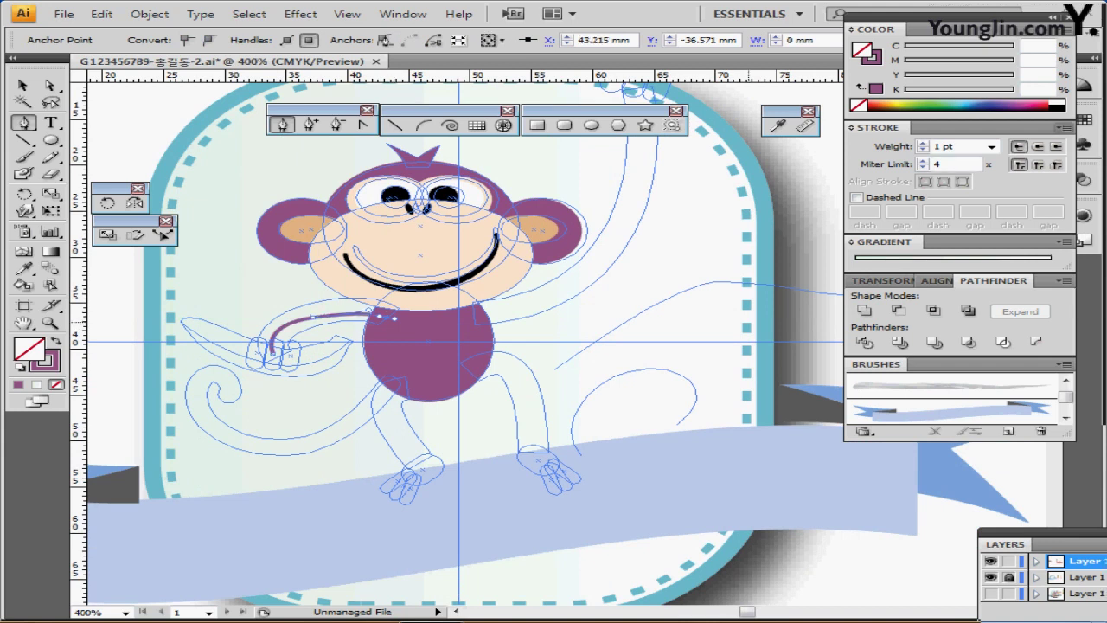
Set the left arm's stroke weight to 7 pt, shift its shoulder and middle anchors to fit the guide, and deselect it
{"action": "left_click", "coordinate": [992, 146]}
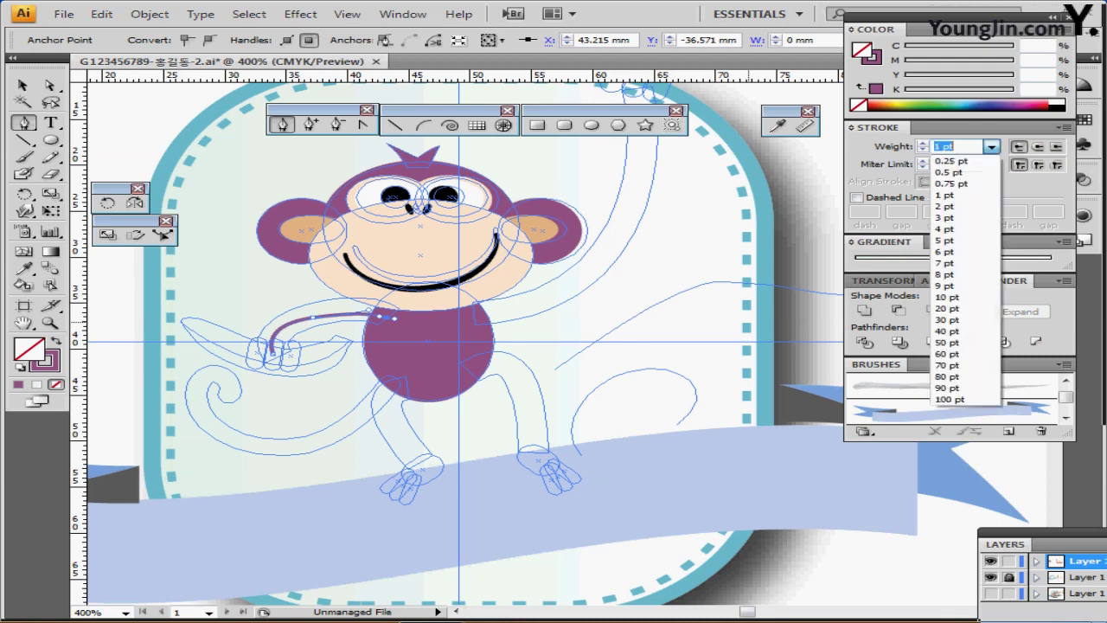
{"action": "left_click", "coordinate": [951, 262]}
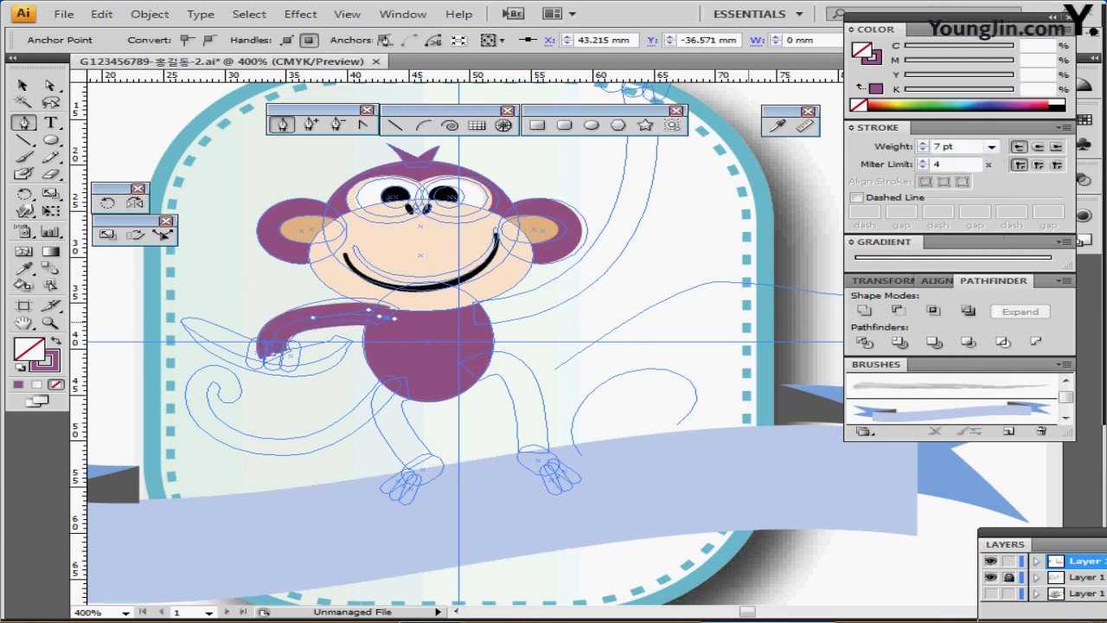
{"action": "left_click_drag", "start_coordinate": [387, 318], "coordinate": [391, 313]}
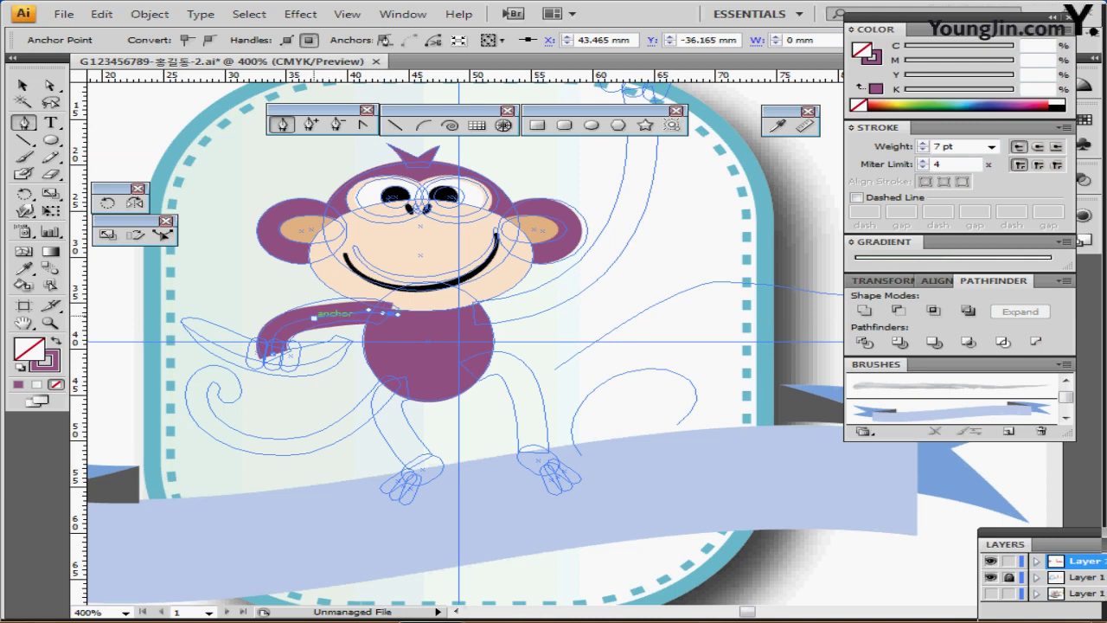
{"action": "mouse_move", "coordinate": [313, 318]}
{"action": "left_mouse_down"}
{"action": "mouse_move", "coordinate": [263, 325]}
{"action": "mouse_move", "coordinate": [313, 311]}
{"action": "left_mouse_up"}
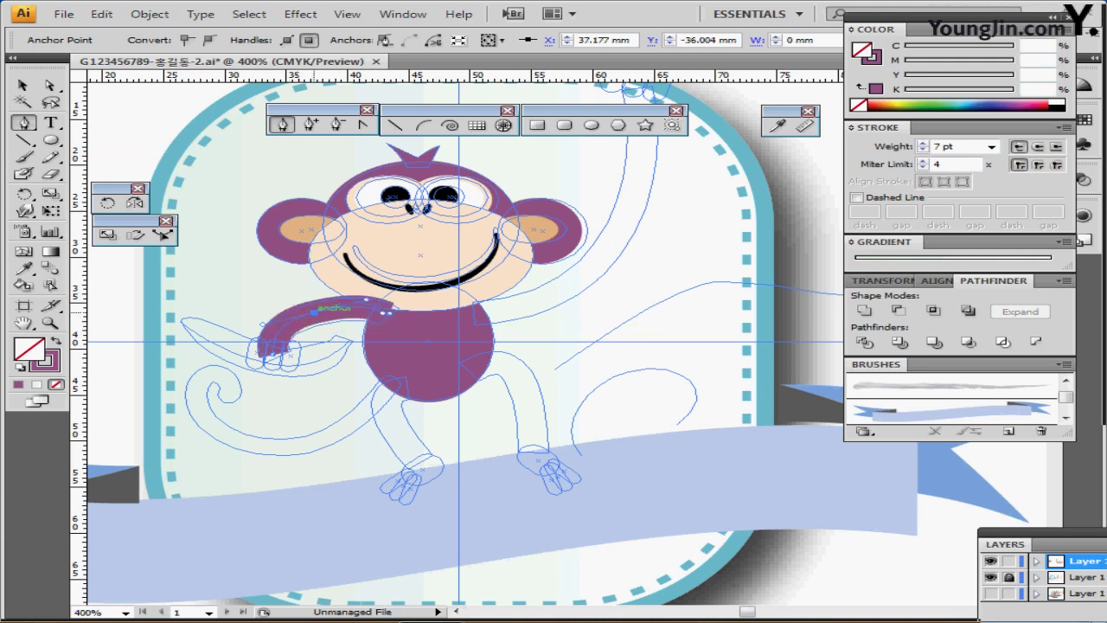
{"action": "left_click", "coordinate": [630, 319], "text": "ctrl"}
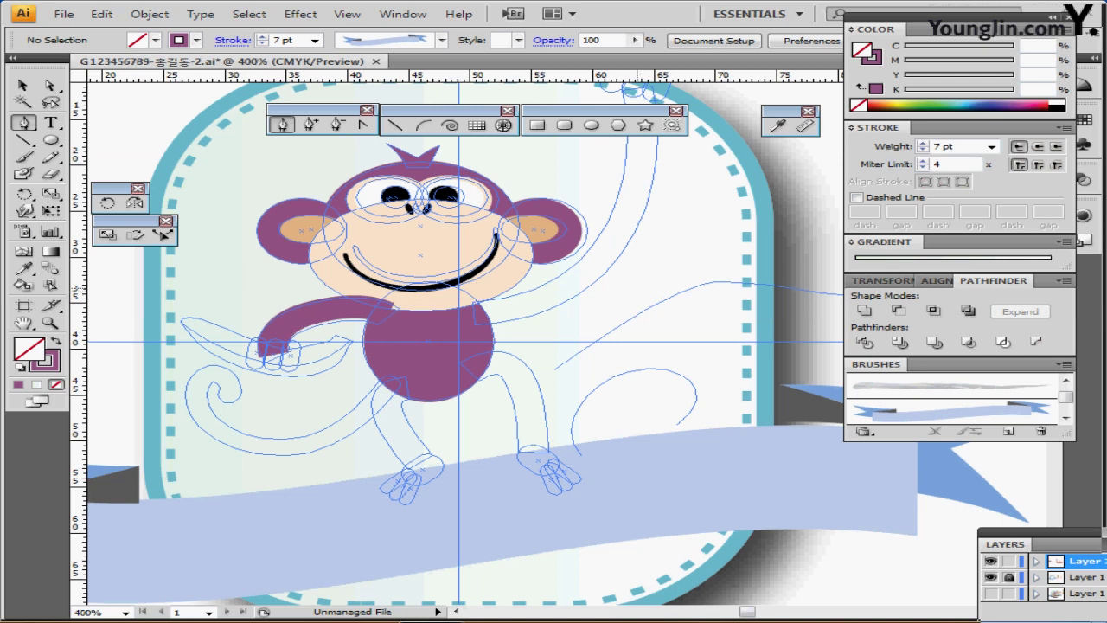
Draw the raised right arm as a curved 7 pt purple path from shoulder to hand, adjust its middle anchor to the guide, and deselect it
{"action": "left_click_drag", "start_coordinate": [604, 318], "coordinate": [546, 408]}
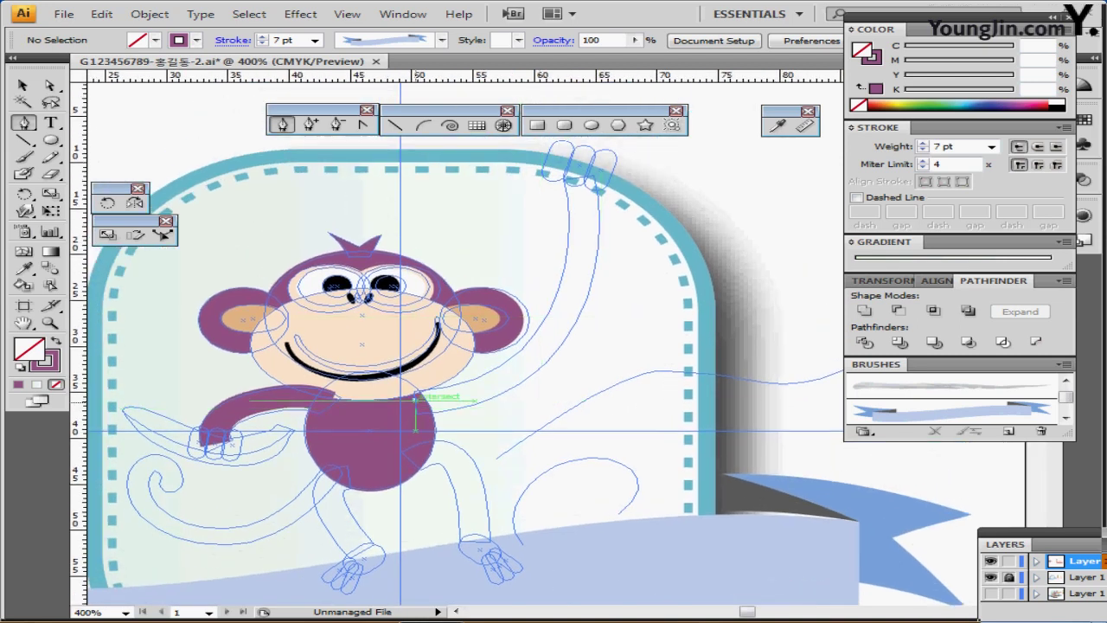
{"action": "left_click", "coordinate": [415, 398]}
{"action": "left_click_drag", "start_coordinate": [558, 315], "coordinate": [589, 232]}
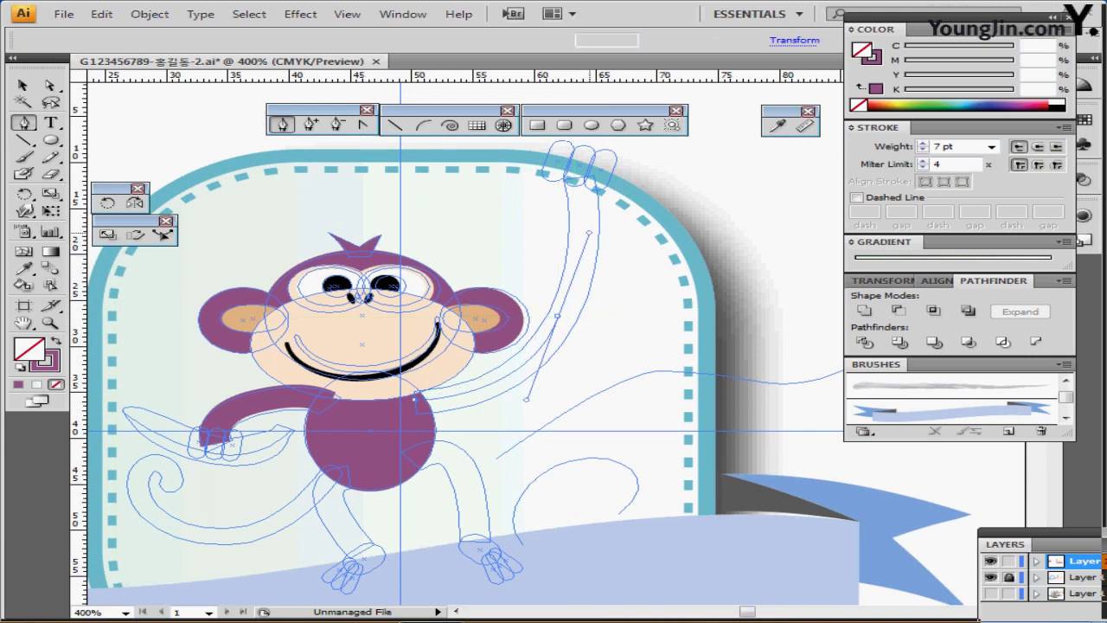
{"action": "left_click_drag", "start_coordinate": [579, 175], "coordinate": [579, 159]}
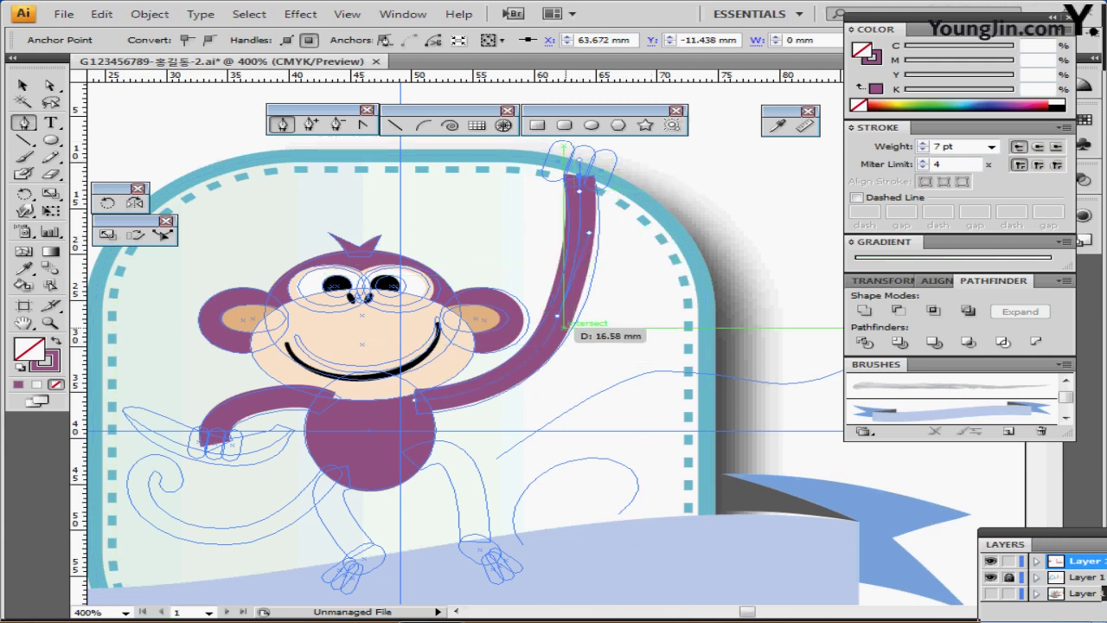
{"action": "left_click_drag", "start_coordinate": [560, 315], "coordinate": [532, 403]}
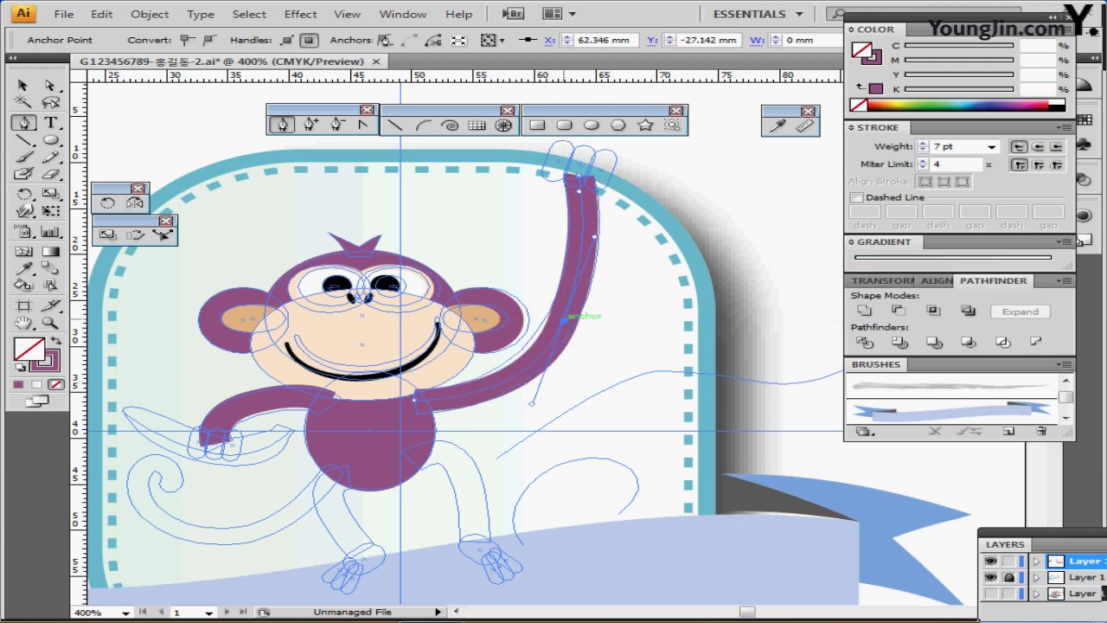
{"action": "left_click_drag", "start_coordinate": [564, 321], "coordinate": [563, 316]}
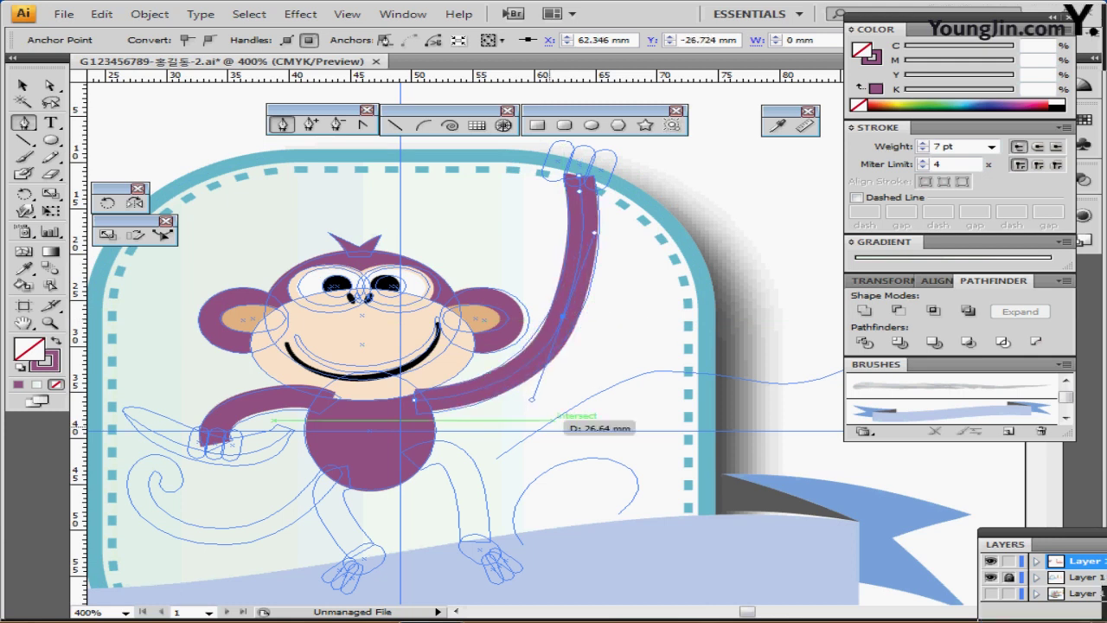
{"action": "left_click_drag", "start_coordinate": [548, 455], "coordinate": [612, 291]}
{"action": "left_click", "coordinate": [624, 280], "text": "ctrl"}
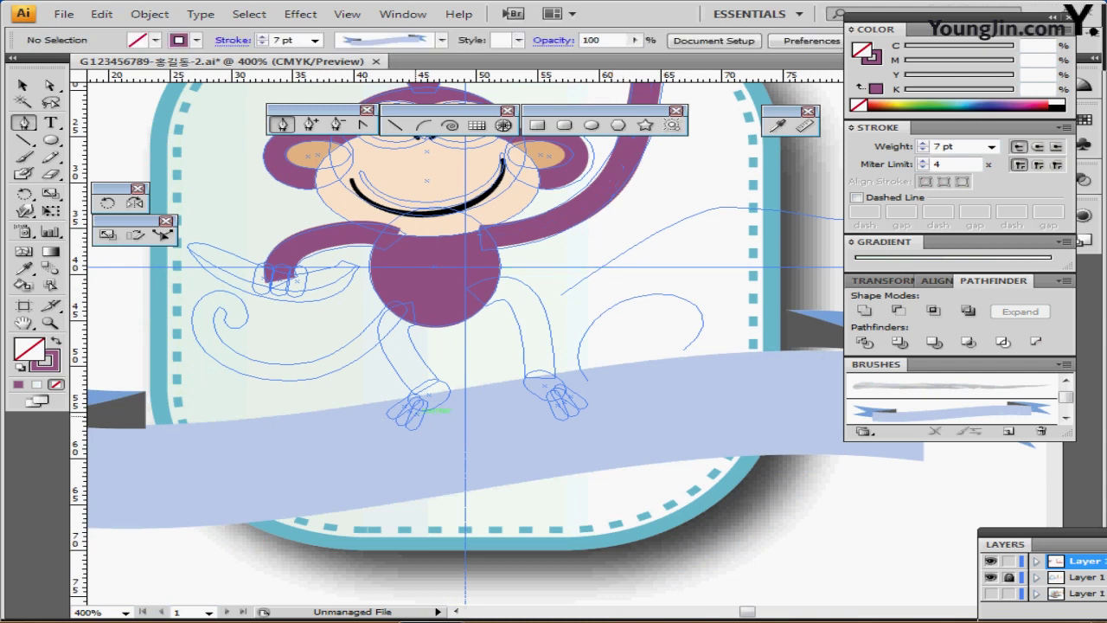
Draw the left leg as a bent 7 pt purple path from the body to the ankle, and deselect it
{"action": "left_click", "coordinate": [403, 344]}
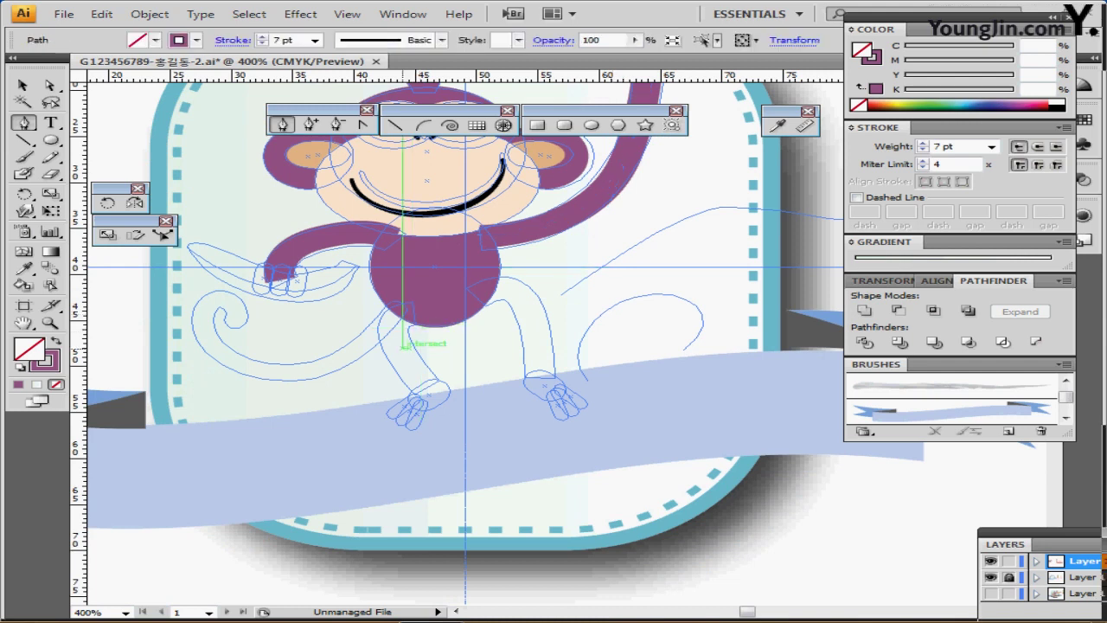
{"action": "left_click", "coordinate": [417, 378]}
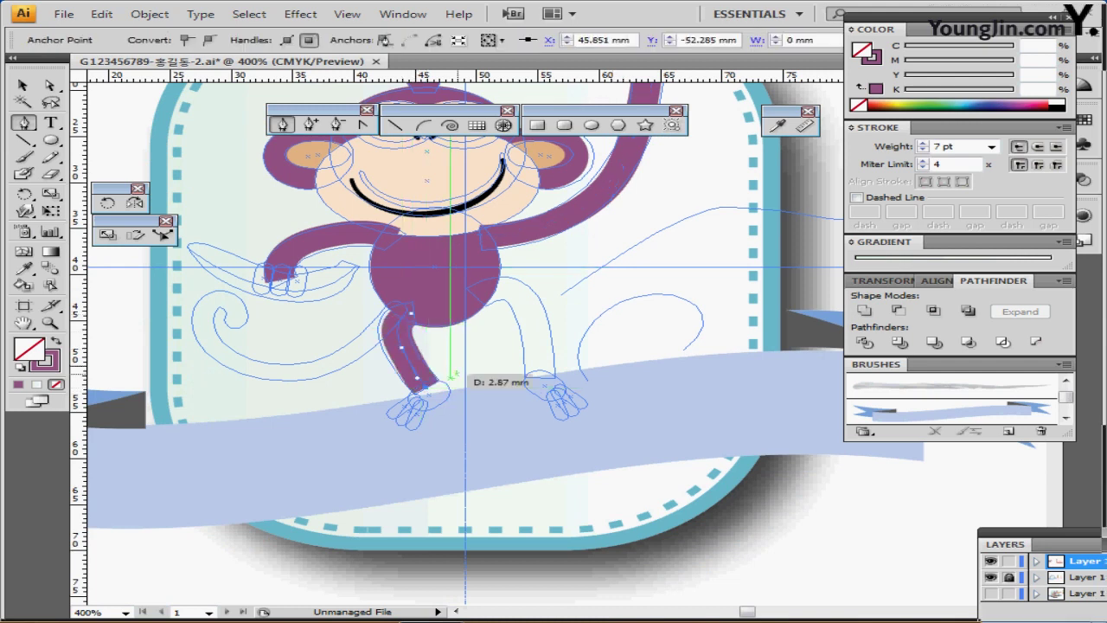
{"action": "key", "text": "ctrl+shift+a"}
Draw the right leg as a curved 7 pt purple path from the body over the knee to the ankle, and deselect it
{"action": "left_click", "coordinate": [475, 297]}
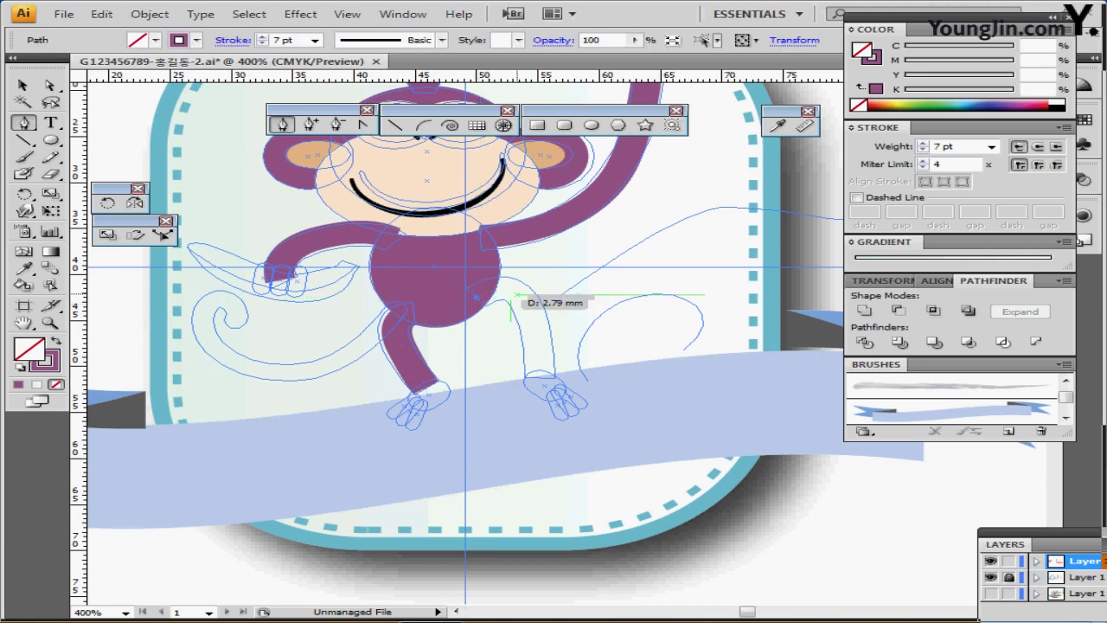
{"action": "left_click_drag", "start_coordinate": [515, 294], "coordinate": [533, 312]}
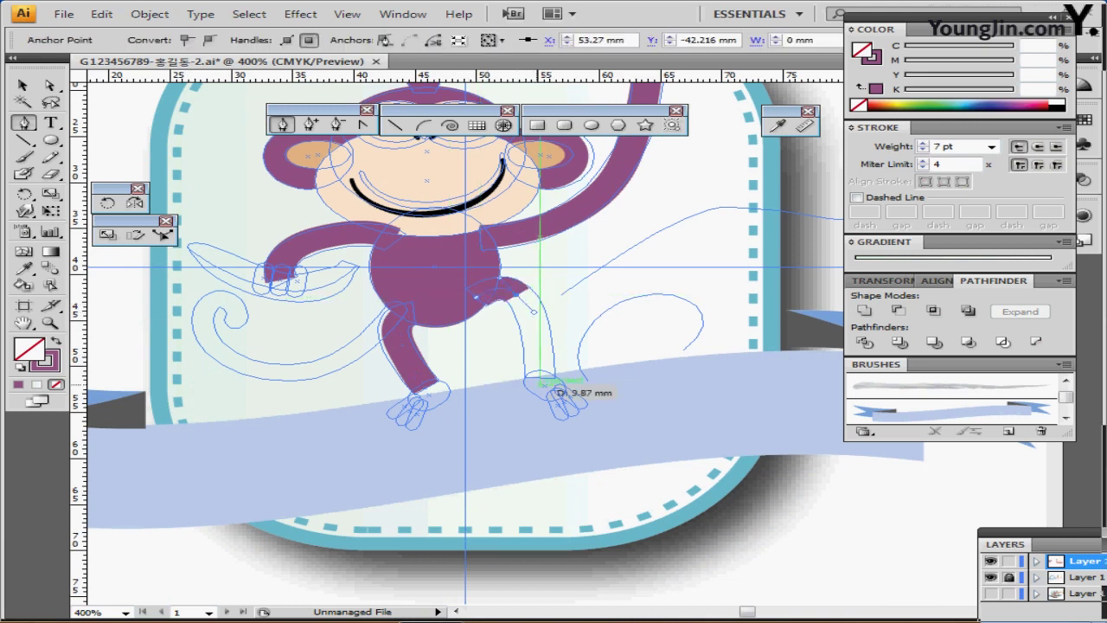
{"action": "left_click", "coordinate": [539, 377]}
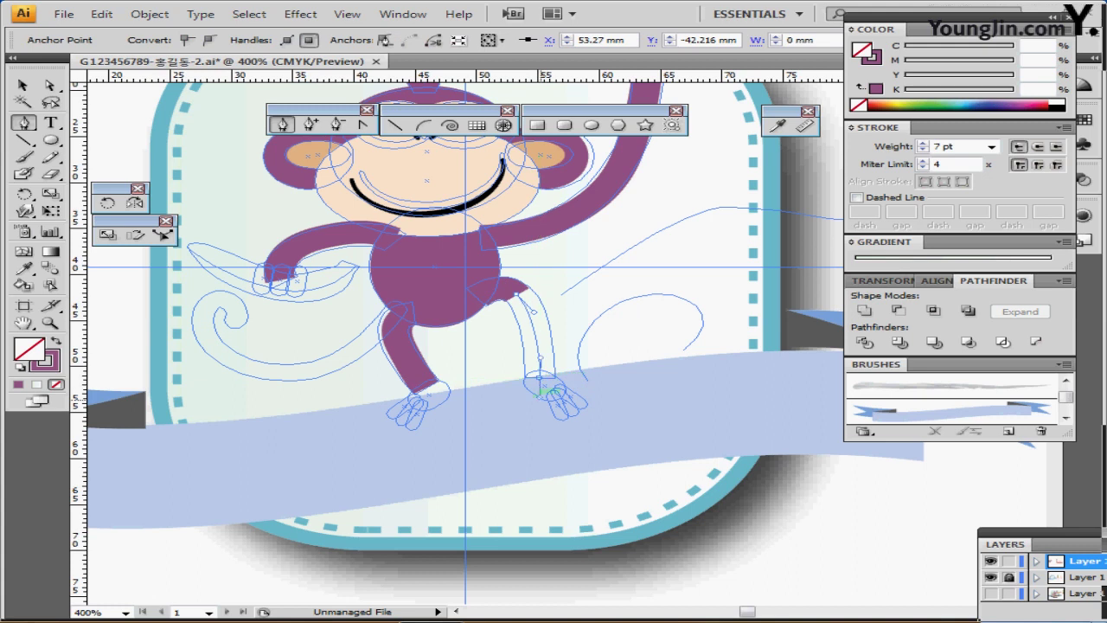
{"action": "left_click_drag", "start_coordinate": [537, 397], "coordinate": [538, 400]}
{"action": "left_click", "coordinate": [590, 269], "text": "ctrl"}
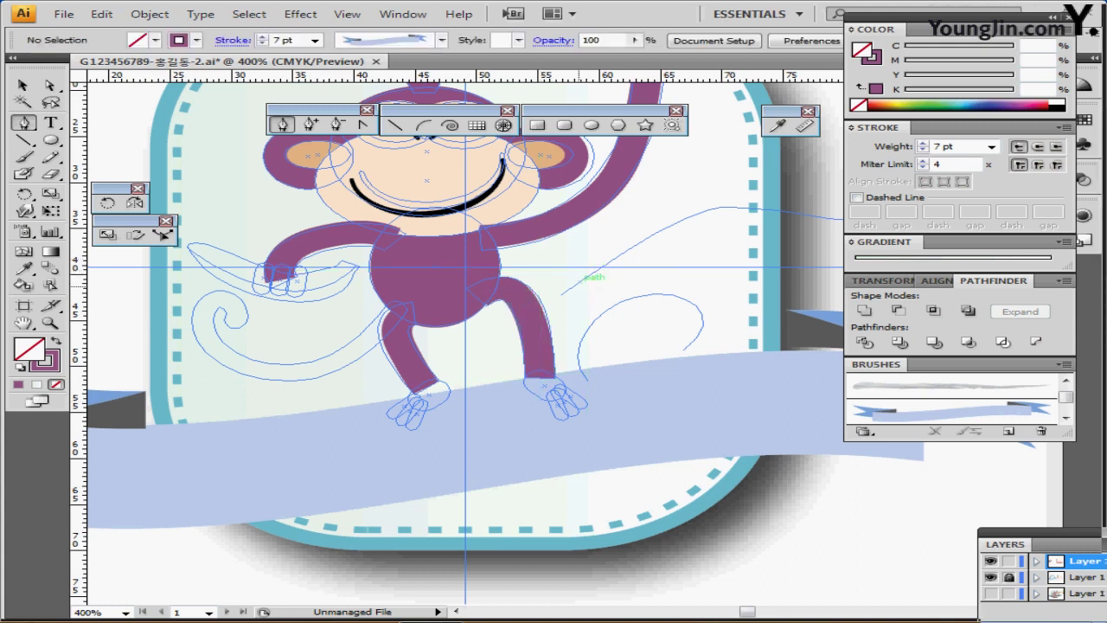
Adjust the curve of the left leg's purple path slightly to fit the guide, and deselect it
{"action": "left_click", "coordinate": [402, 345]}
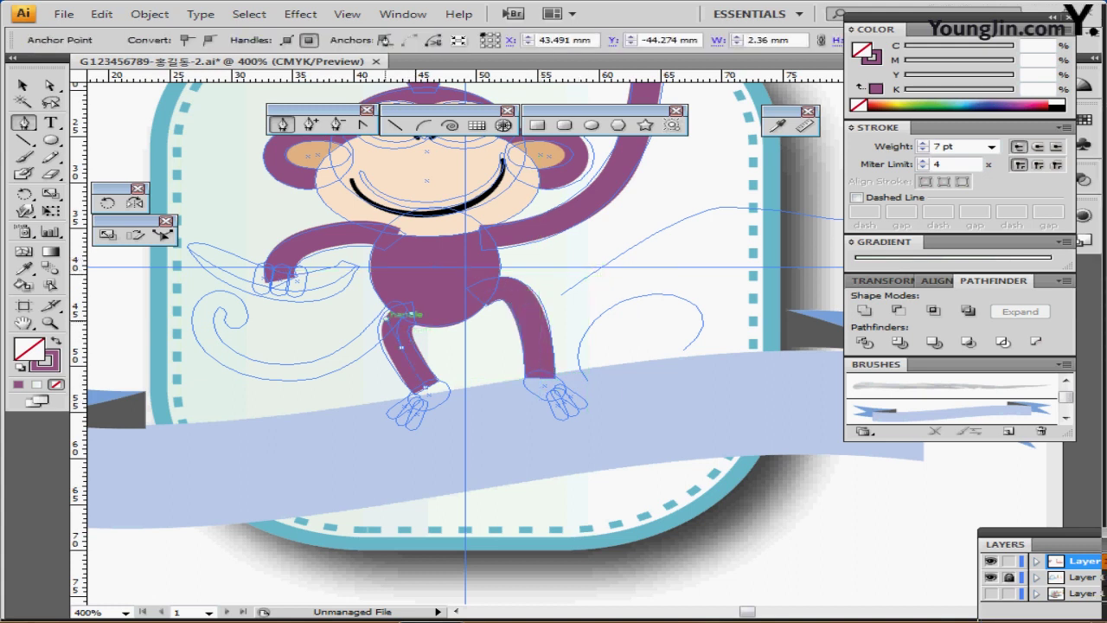
{"action": "left_click_drag", "start_coordinate": [403, 346], "coordinate": [399, 343]}
{"action": "left_click", "coordinate": [466, 365], "text": "ctrl"}
Draw the curled tail as a 7 pt purple path from the inner tip of the spiral, around the lower bend and up to the body
{"action": "scroll", "coordinate": [463, 365], "scroll_direction": "left", "scroll_amount": 1}
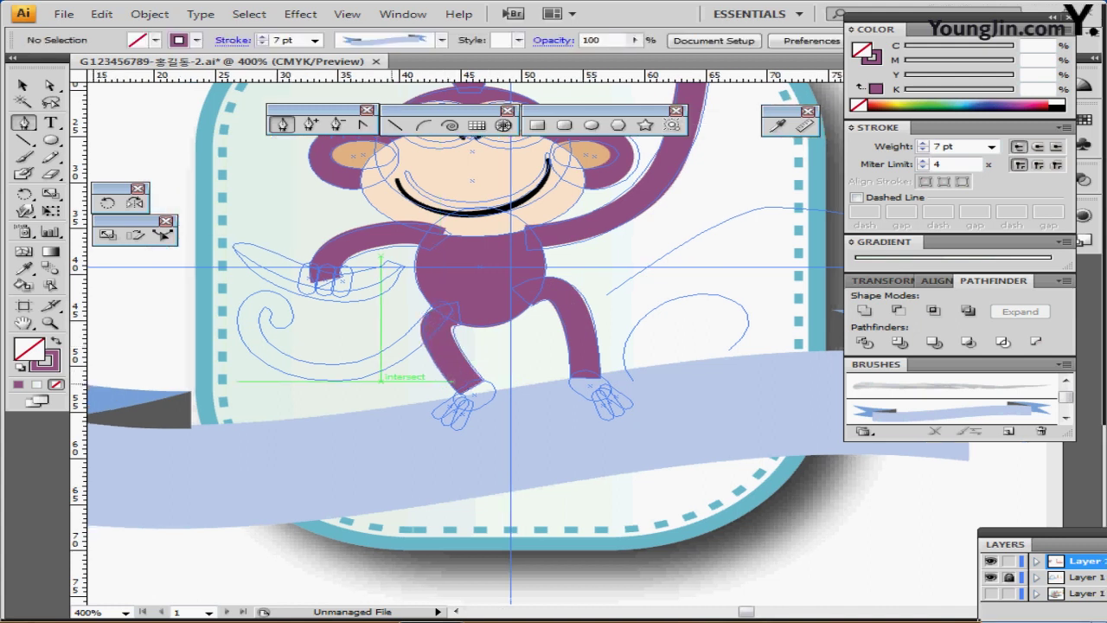
{"action": "scroll", "coordinate": [381, 378], "scroll_direction": "down", "scroll_amount": 1}
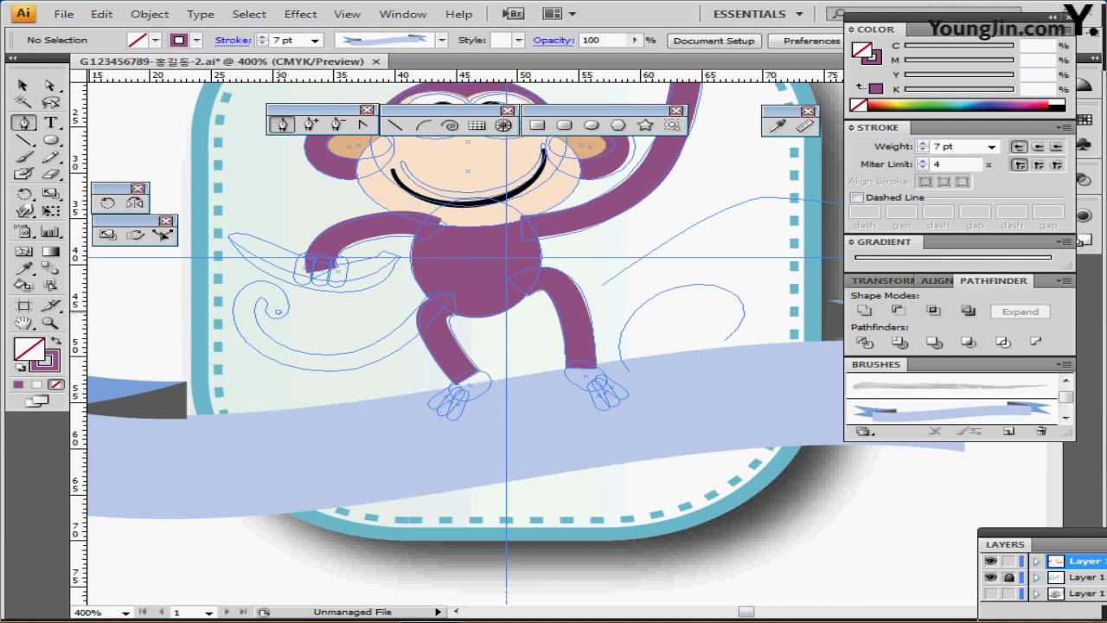
{"action": "left_click", "coordinate": [278, 311]}
{"action": "left_click_drag", "start_coordinate": [254, 292], "coordinate": [233, 304]}
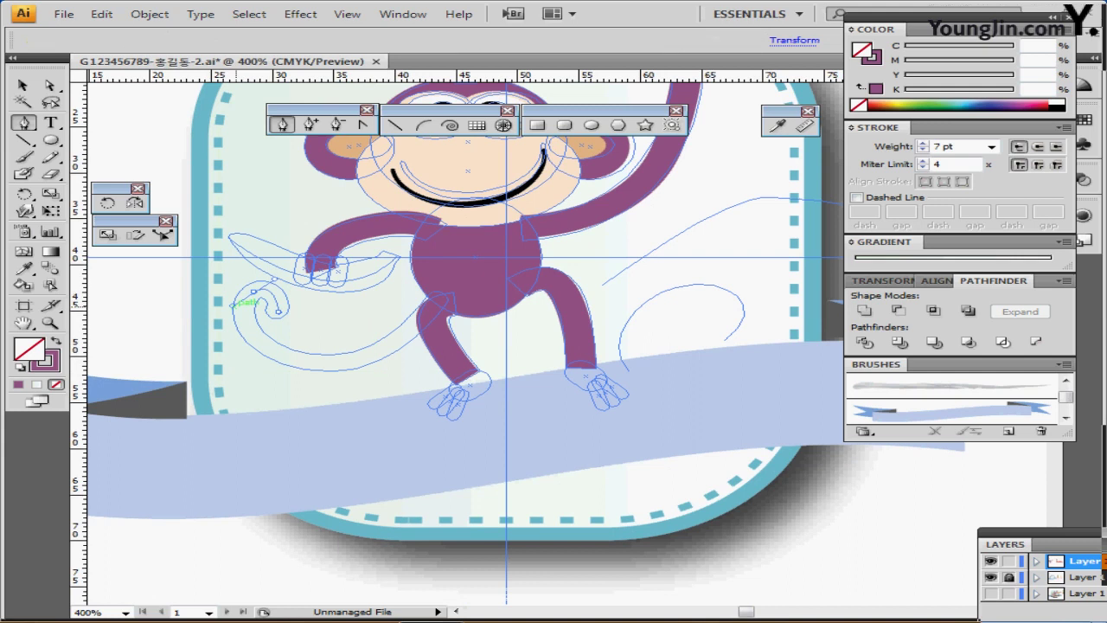
{"action": "left_click_drag", "start_coordinate": [325, 364], "coordinate": [406, 365]}
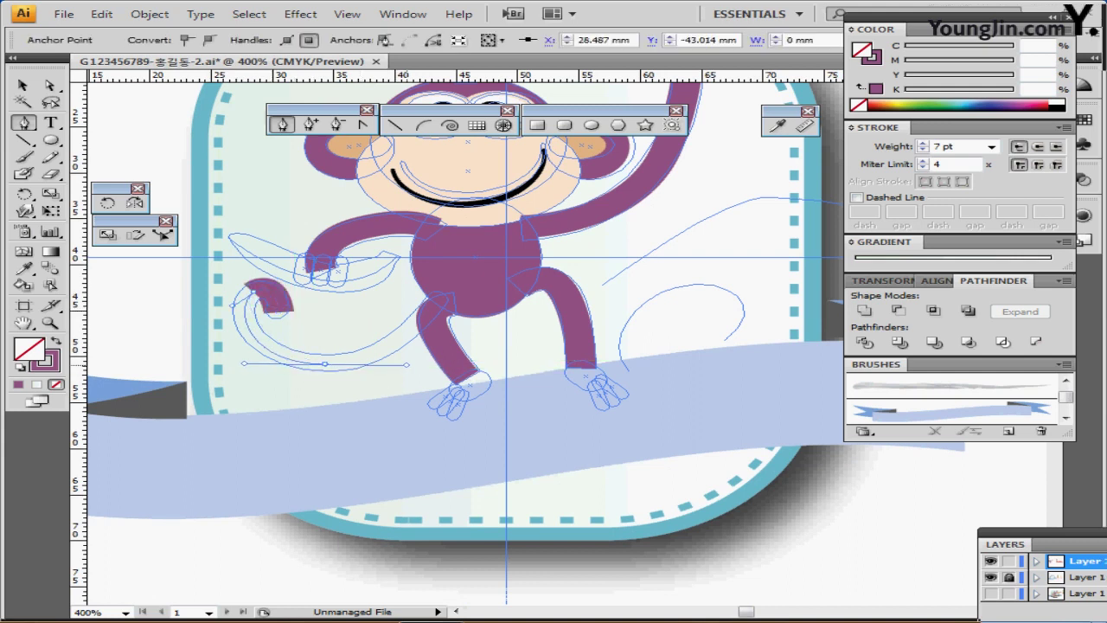
{"action": "left_click_drag", "start_coordinate": [245, 363], "coordinate": [245, 364]}
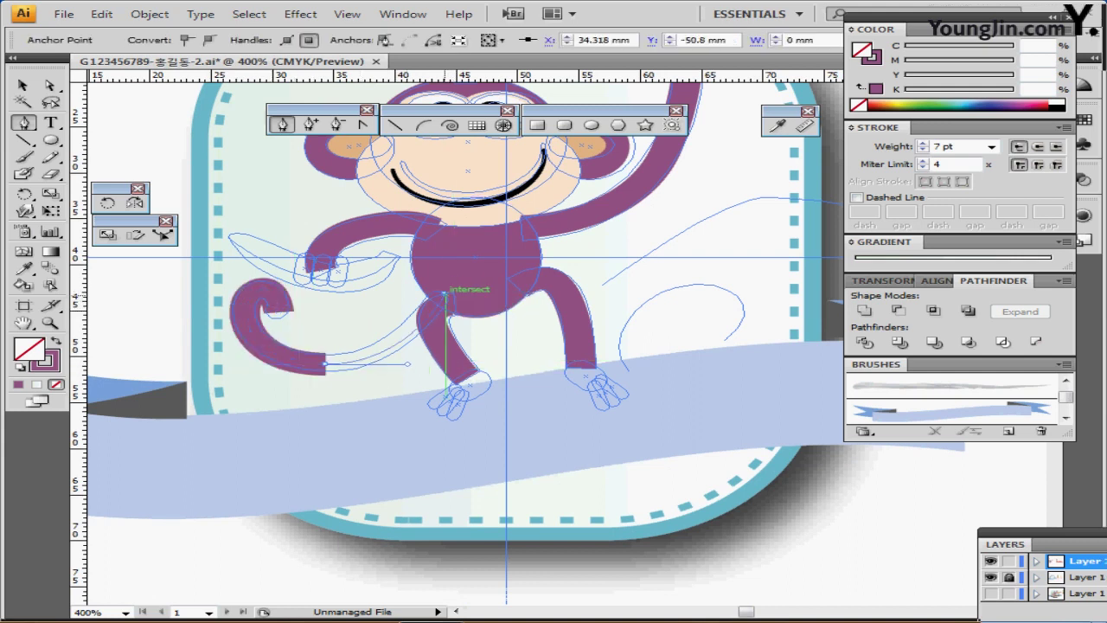
{"action": "left_click_drag", "start_coordinate": [467, 277], "coordinate": [464, 278]}
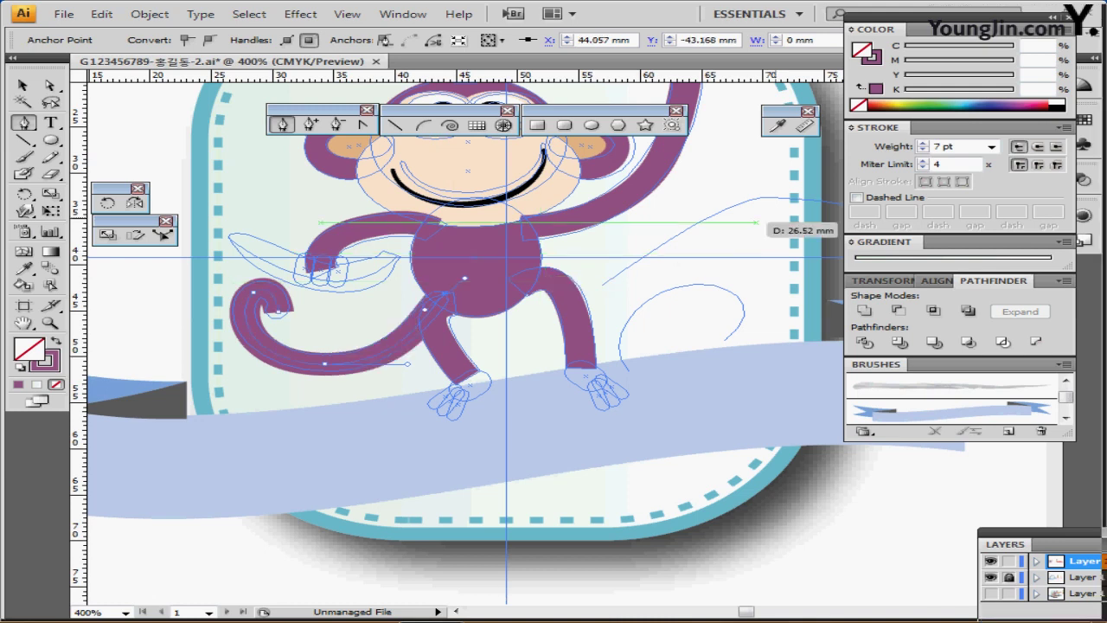
Give the tail's stroke a round cap and reduce its weight to 5 pt
{"action": "left_click", "coordinate": [1037, 147]}
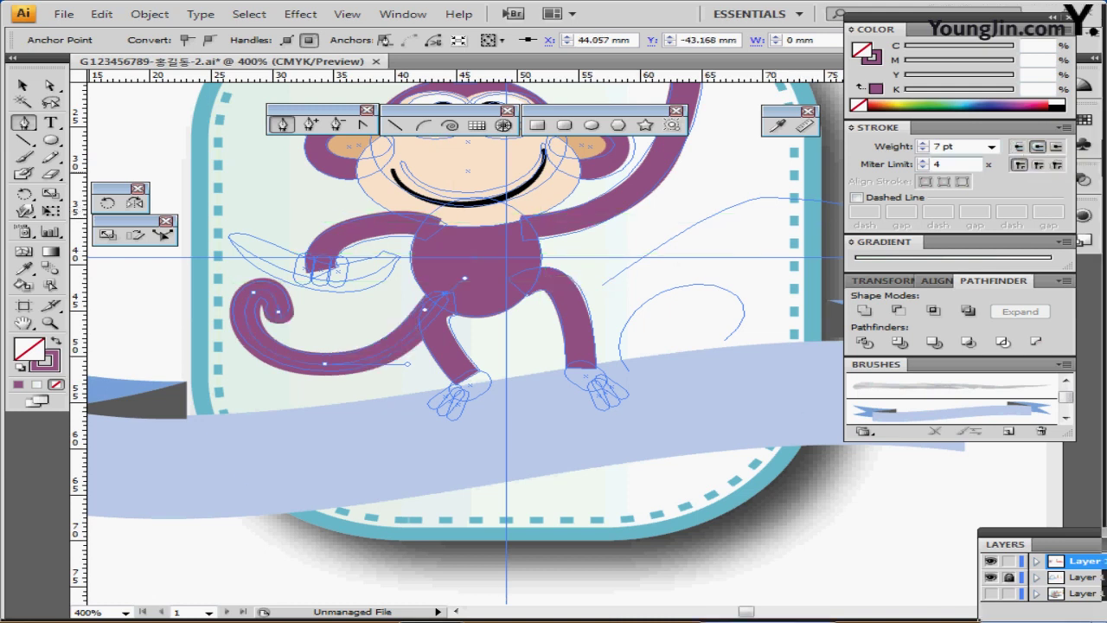
{"action": "left_click", "coordinate": [923, 150]}
{"action": "left_click", "coordinate": [923, 150]}
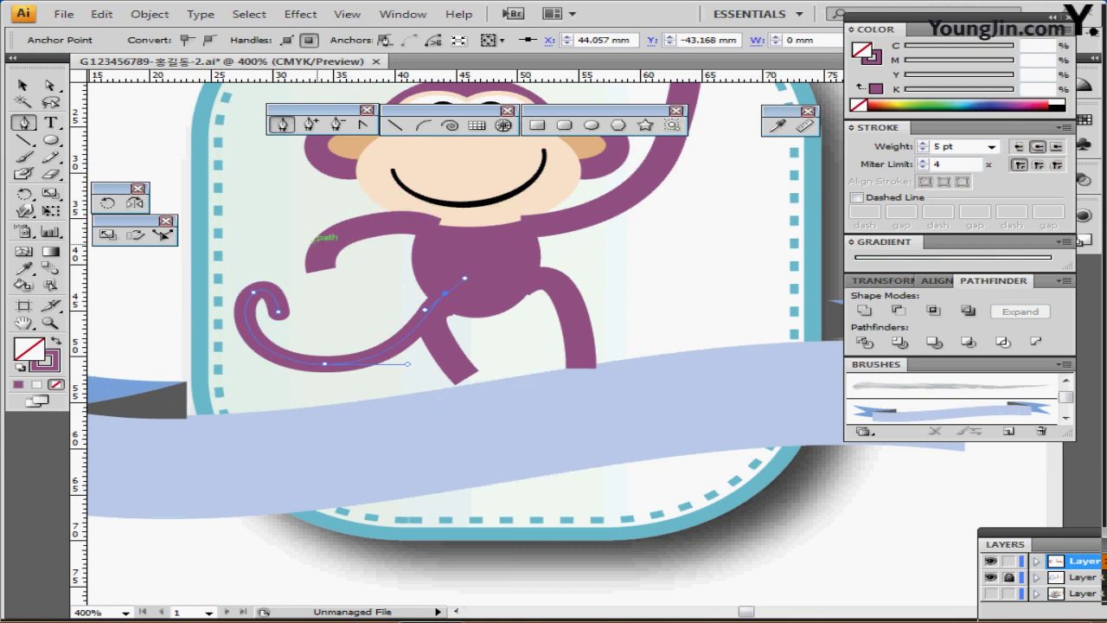
Select the monkey's arms, legs and tail together with the face and convert the strokes to filled shapes with Outline Stroke
{"action": "left_click_drag", "start_coordinate": [274, 225], "coordinate": [593, 335]}
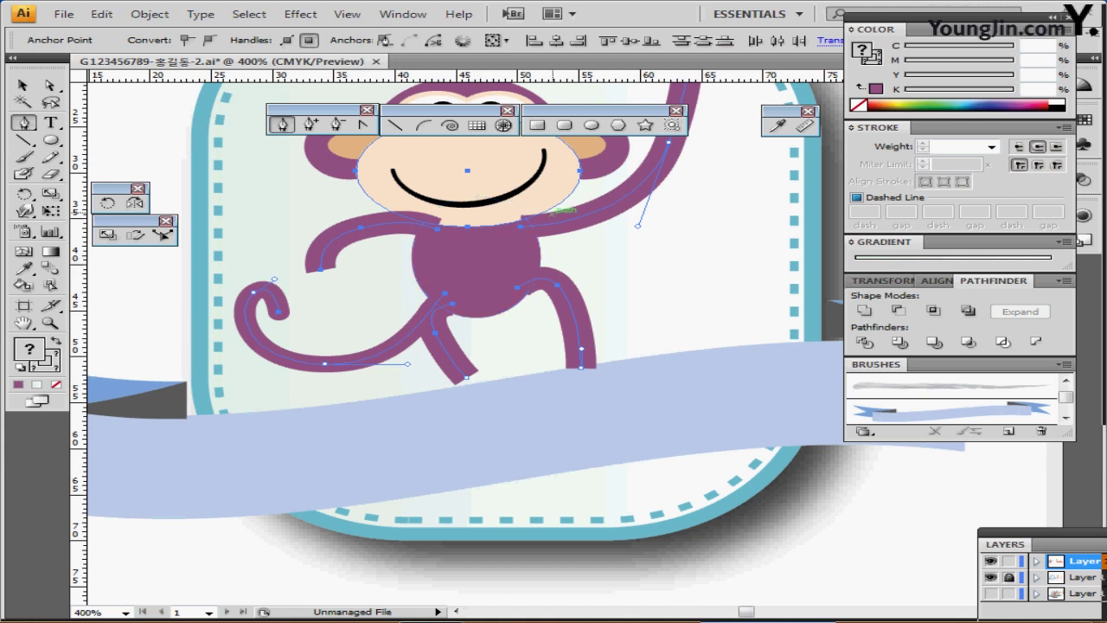
{"action": "left_click", "coordinate": [498, 253], "text": "shift"}
{"action": "left_click_drag", "start_coordinate": [497, 252], "coordinate": [476, 349]}
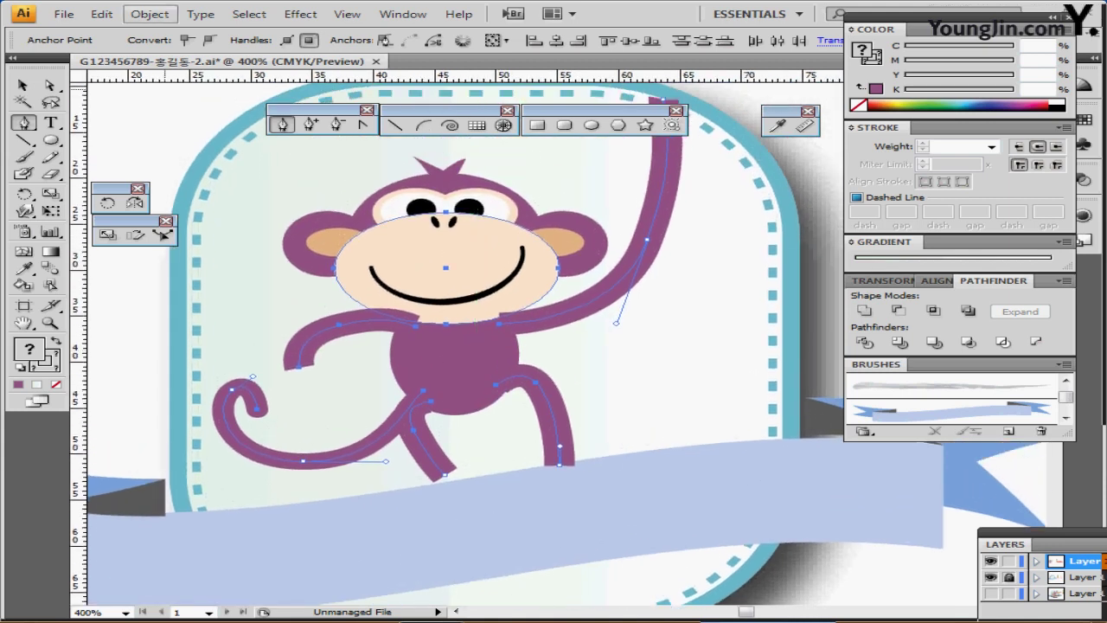
{"action": "left_click", "coordinate": [150, 14]}
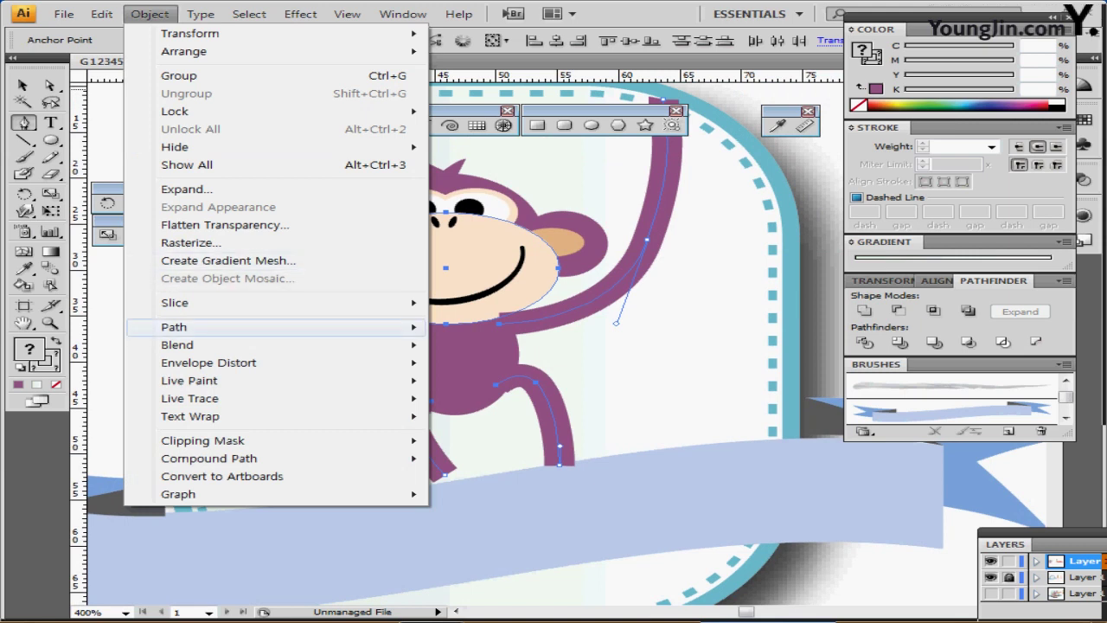
{"action": "mouse_move", "coordinate": [216, 327]}
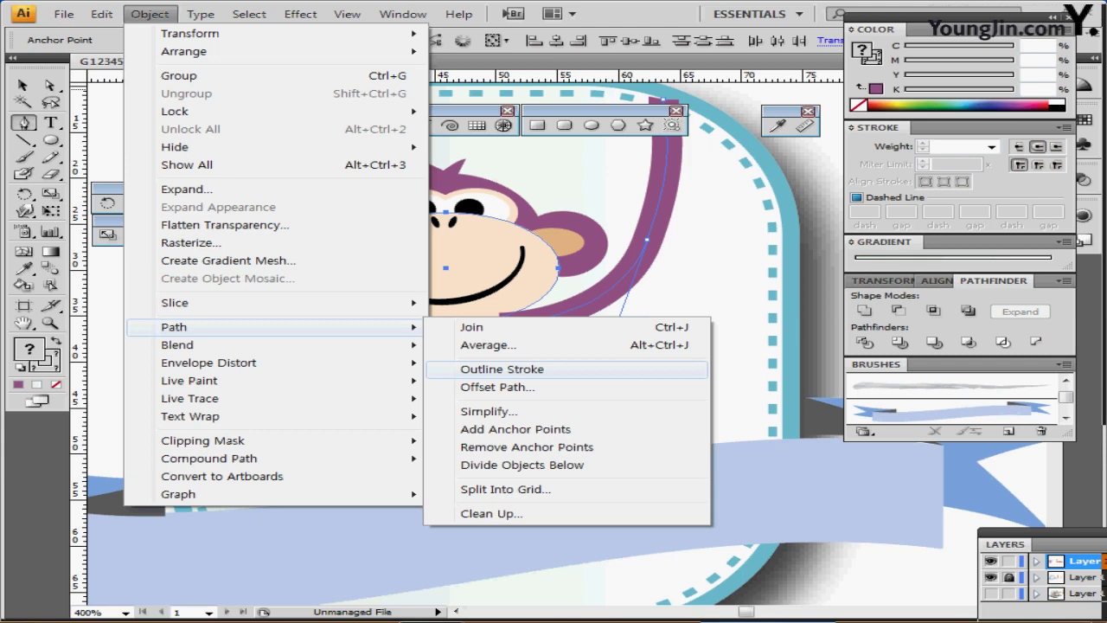
{"action": "left_click", "coordinate": [501, 369]}
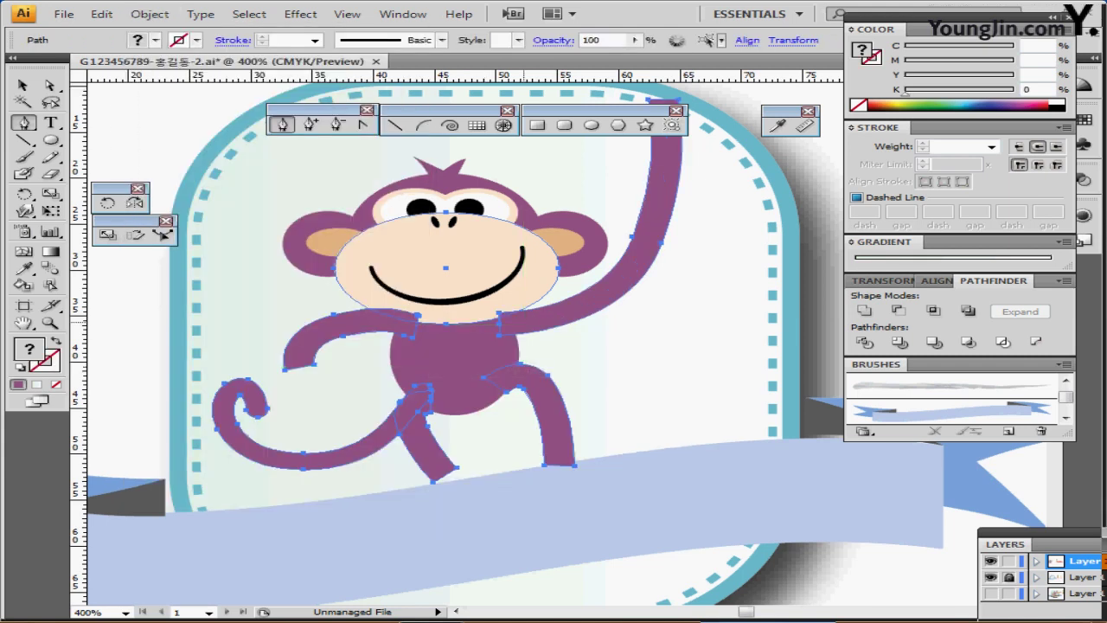
Try sending the outlined limbs and face backward in the stacking order, and bring them forward again
{"action": "key", "text": "ctrl+["}
{"action": "key", "text": "ctrl+["}
{"action": "key", "text": "ctrl+["}
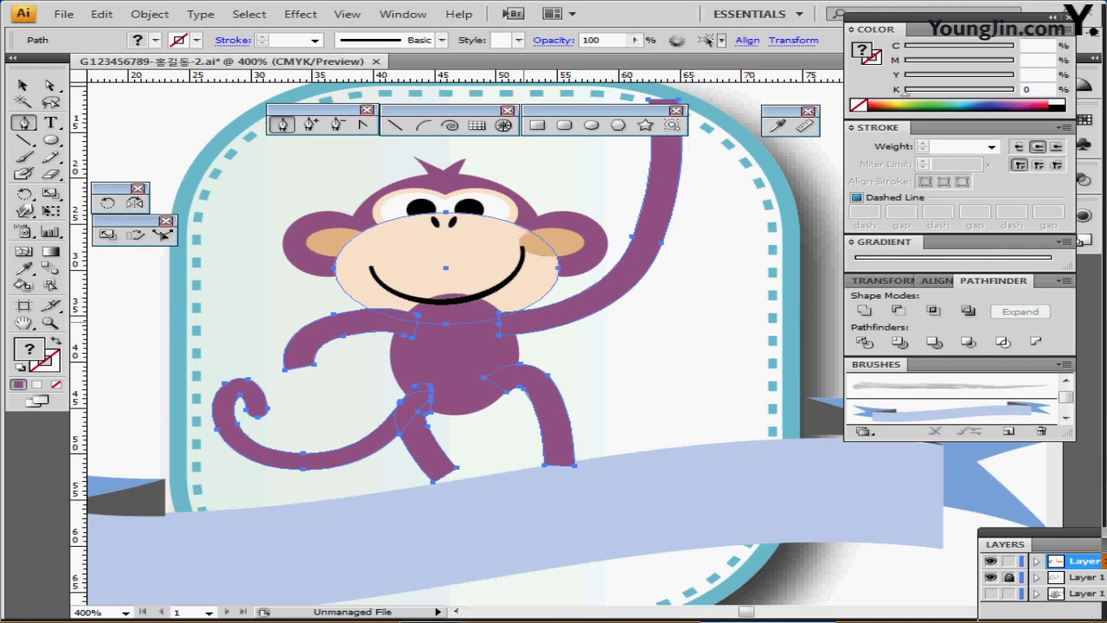
{"action": "key", "text": "ctrl+["}
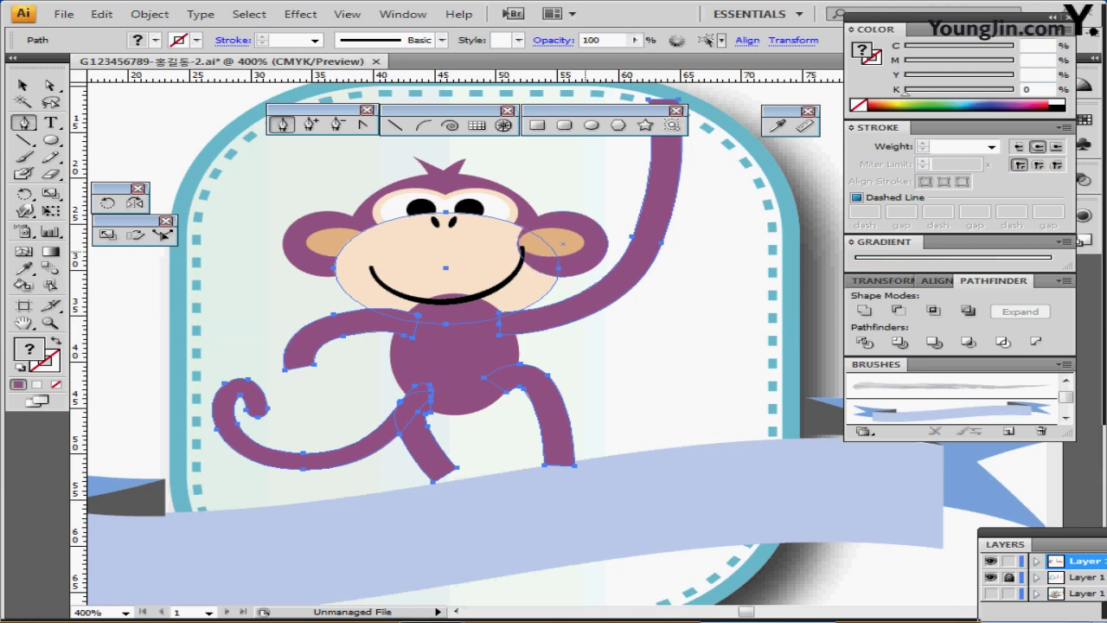
{"action": "key", "text": "ctrl+]"}
{"action": "key", "text": "ctrl+]"}
{"action": "key", "text": "ctrl+]"}
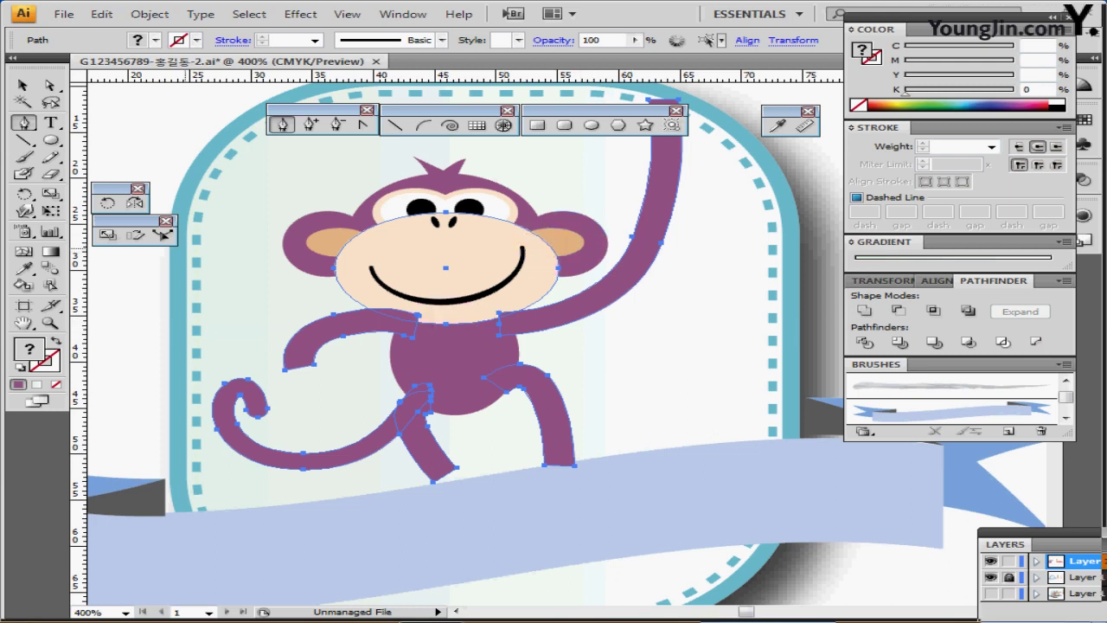
Select only the two outlined arms, send them behind the face and hide the bounding box
{"action": "left_click", "coordinate": [23, 85]}
{"action": "left_click", "coordinate": [272, 311]}
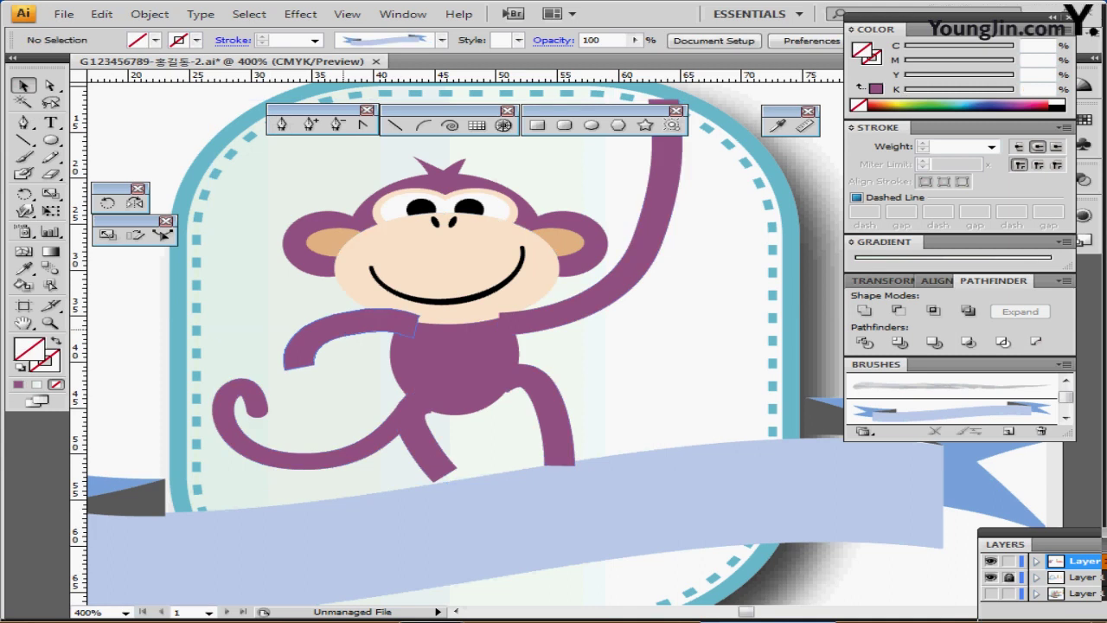
{"action": "left_click", "coordinate": [343, 328]}
{"action": "left_click", "coordinate": [538, 322], "text": "shift"}
{"action": "left_click", "coordinate": [400, 421], "text": "shift"}
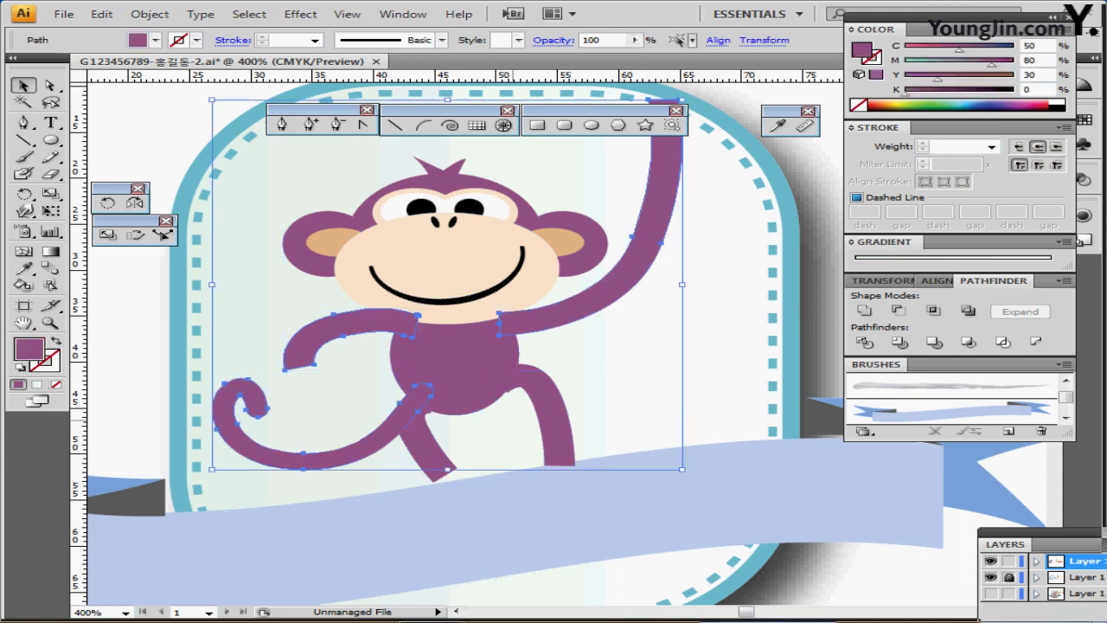
{"action": "left_click", "coordinate": [609, 349]}
{"action": "left_click", "coordinate": [348, 323]}
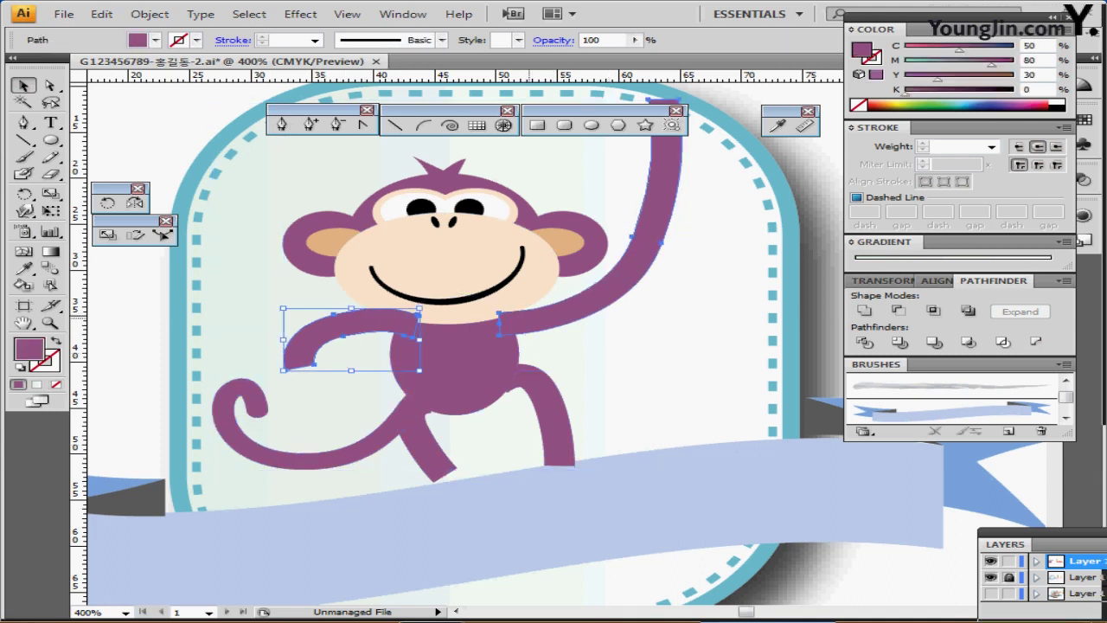
{"action": "left_click", "coordinate": [566, 311], "text": "shift"}
{"action": "key", "text": "ctrl+shift+b"}
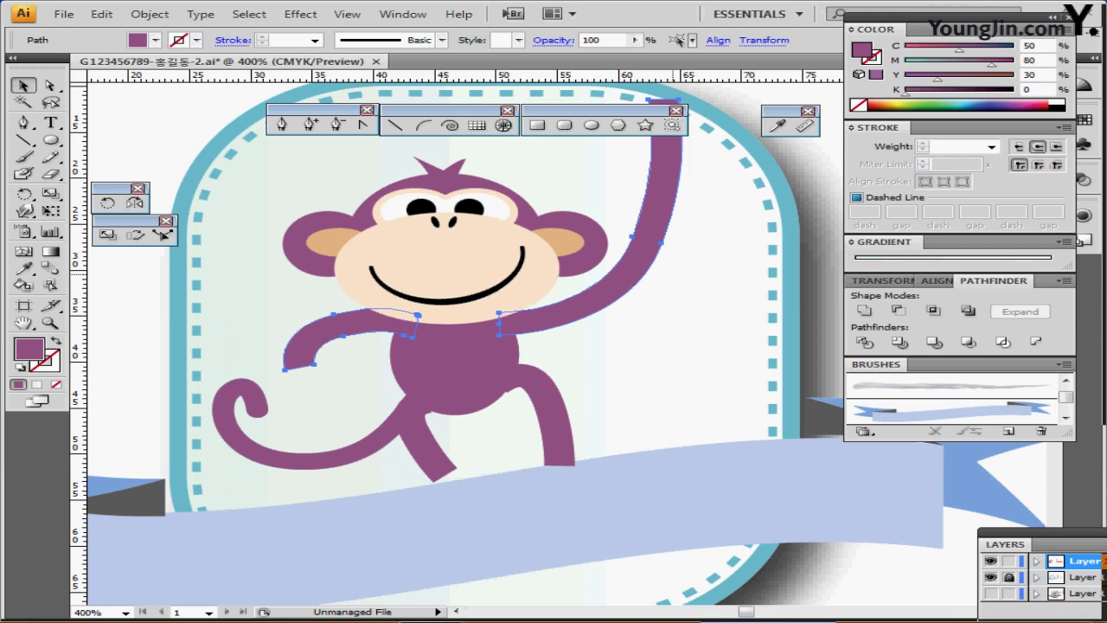
{"action": "key", "text": "ctrl+shift+b"}
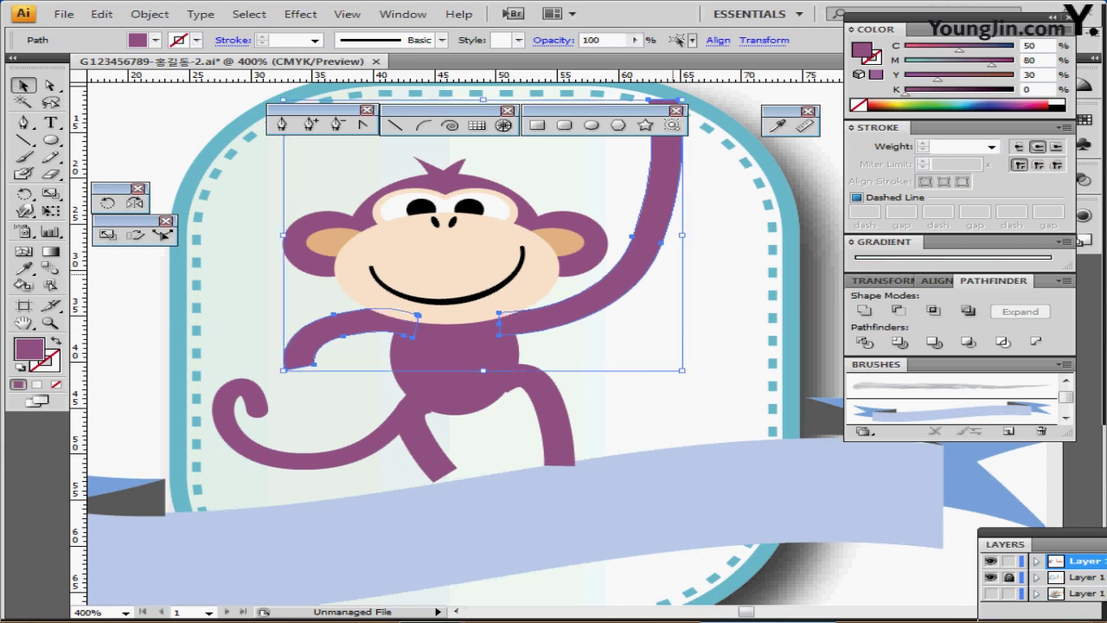
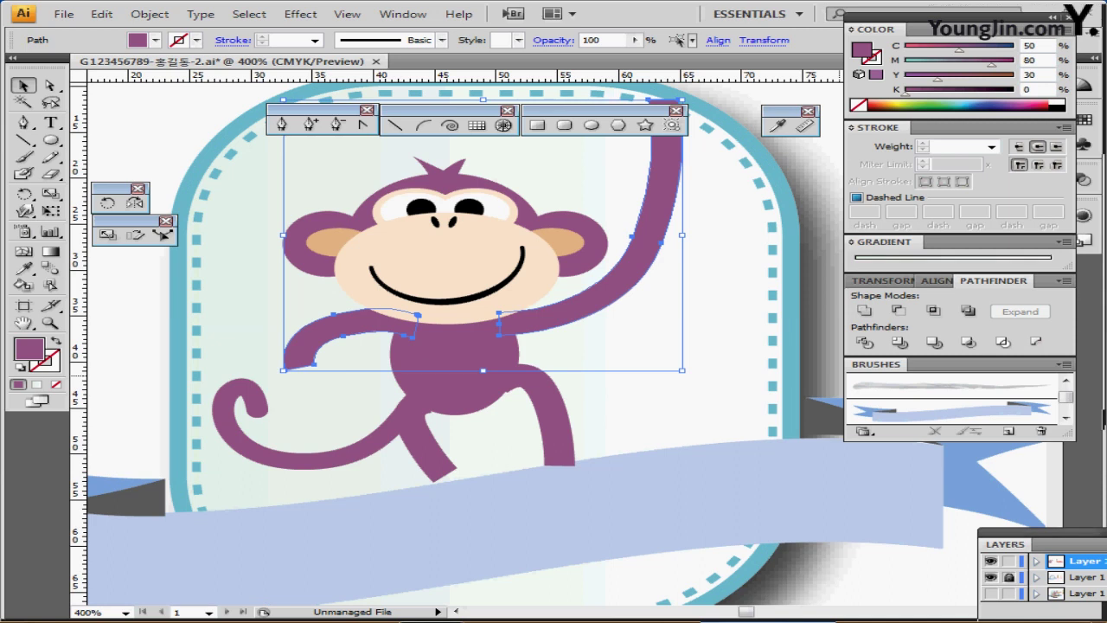
{"action": "key", "text": "ctrl+shift+b"}
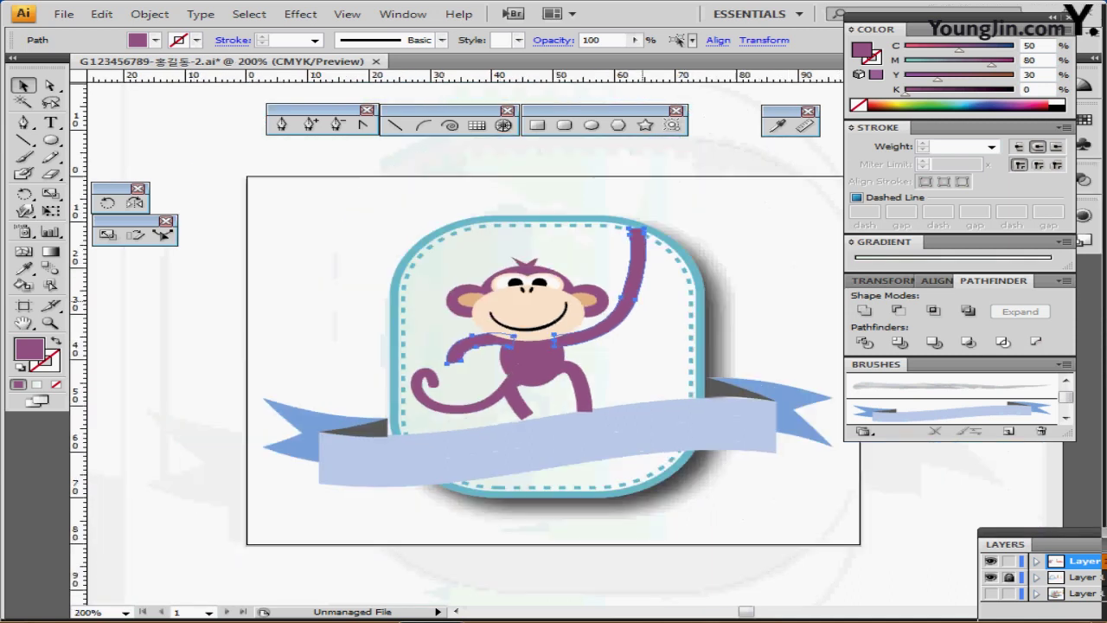
Pick up the tan fill (C 10, M 30, Y 50, K 0) from the colour samples beside the artboard and deselect everything
{"action": "left_click", "coordinate": [700, 225]}
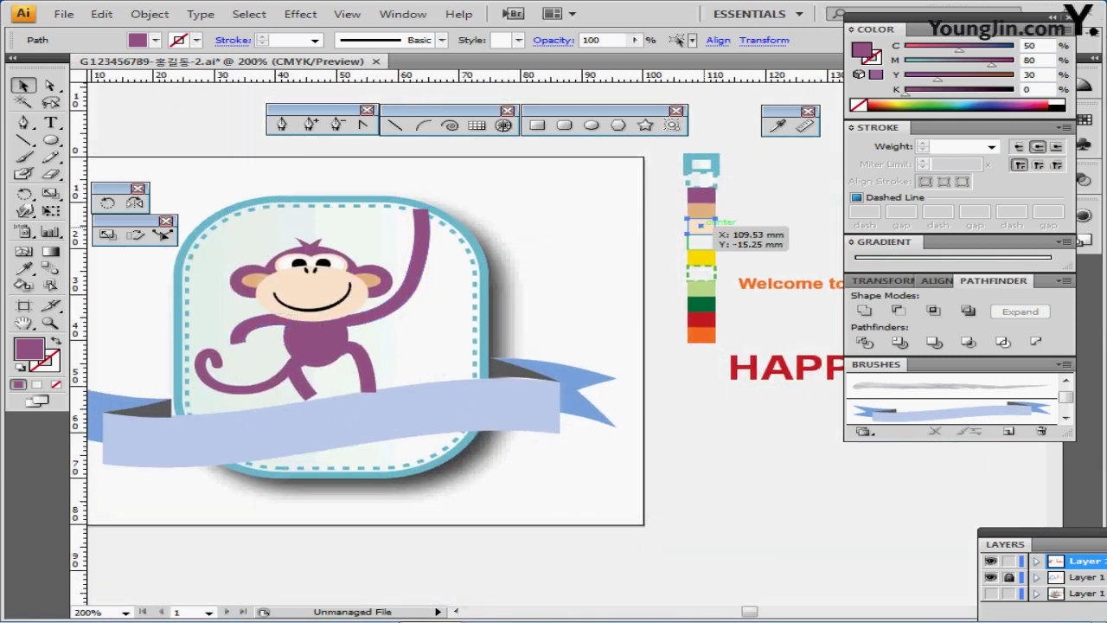
{"action": "left_click", "coordinate": [702, 209]}
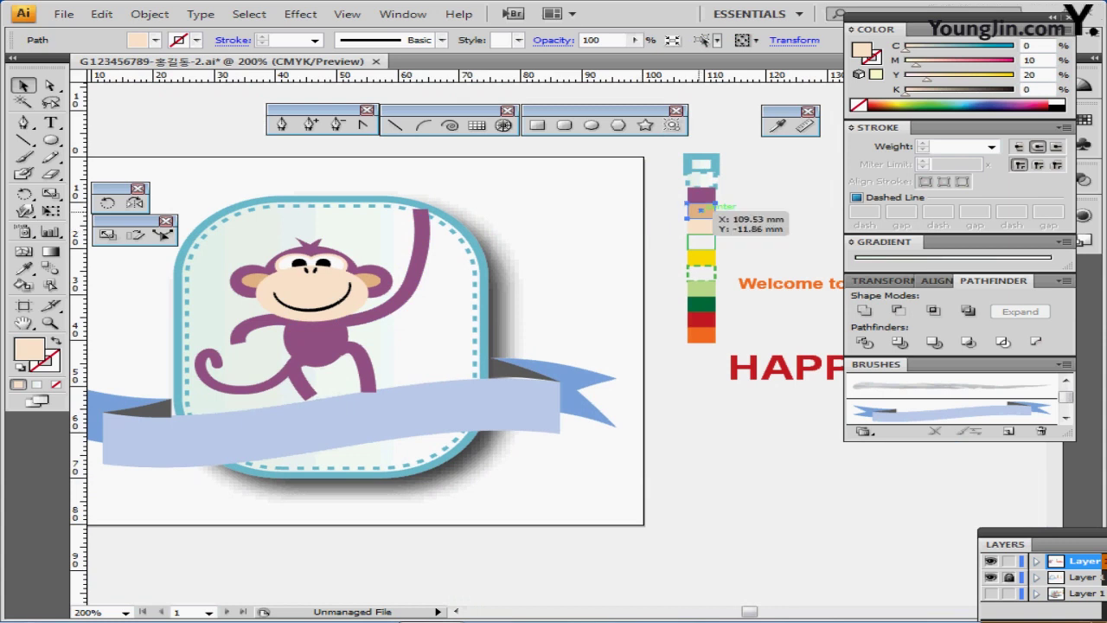
{"action": "left_click", "coordinate": [576, 267]}
Show the guides and draw a tan rounded-rectangle finger, about 1.5 mm wide and 2.7 mm tall, at the bent arm's end
{"action": "left_click", "coordinate": [338, 330], "text": "ctrl"}
{"action": "left_click", "coordinate": [437, 375], "text": "ctrl"}
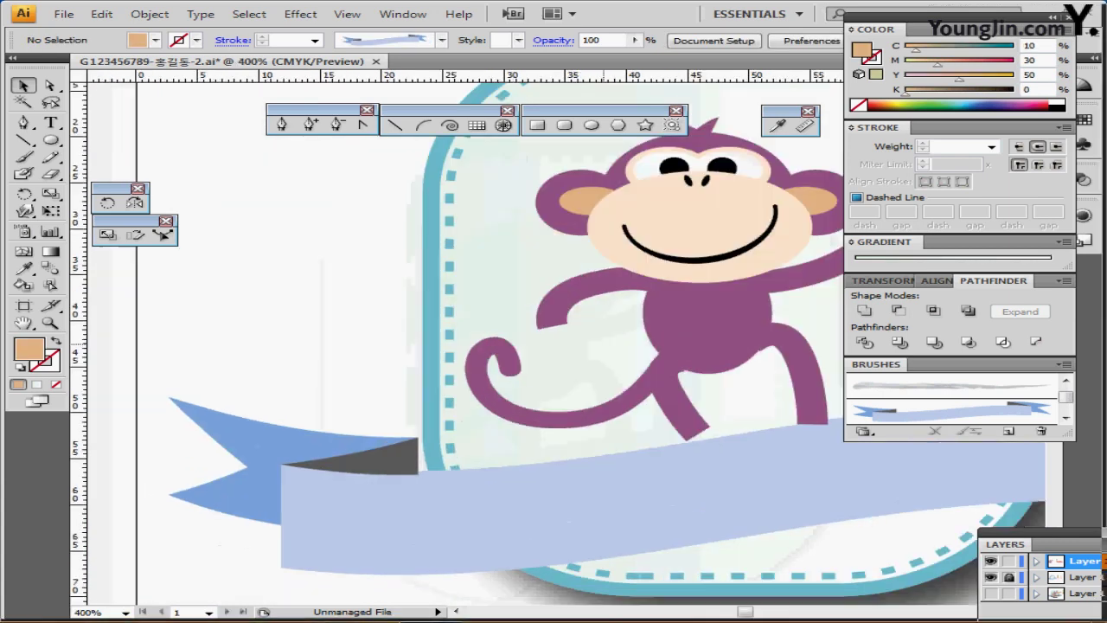
{"action": "left_click_drag", "start_coordinate": [604, 343], "coordinate": [410, 295]}
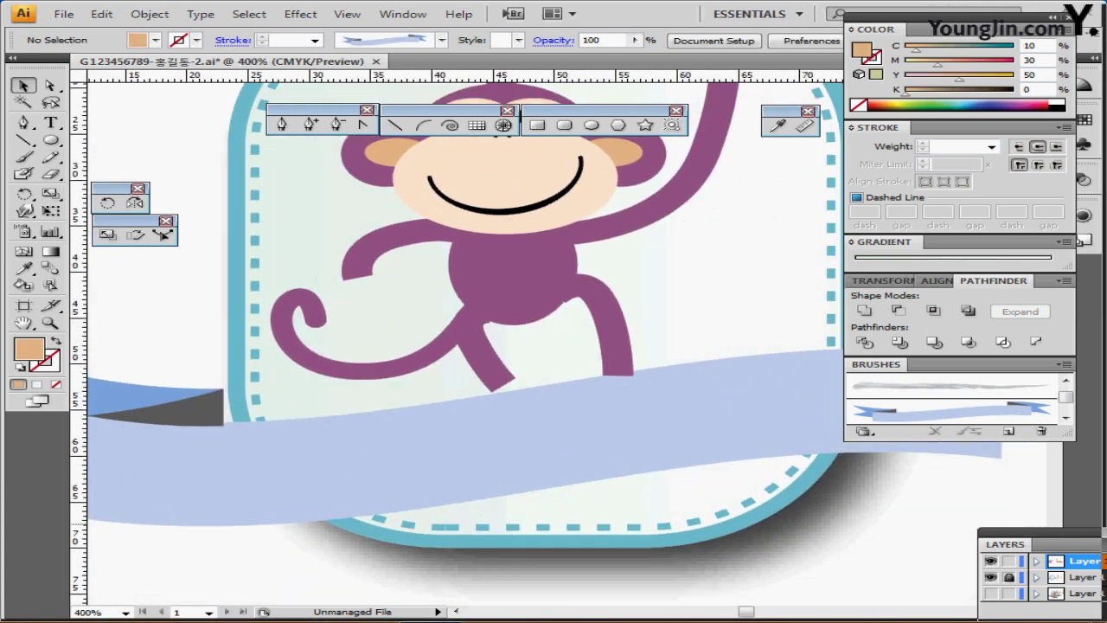
{"action": "key", "text": "ctrl+semicolon"}
{"action": "left_click", "coordinate": [422, 316], "text": "ctrl"}
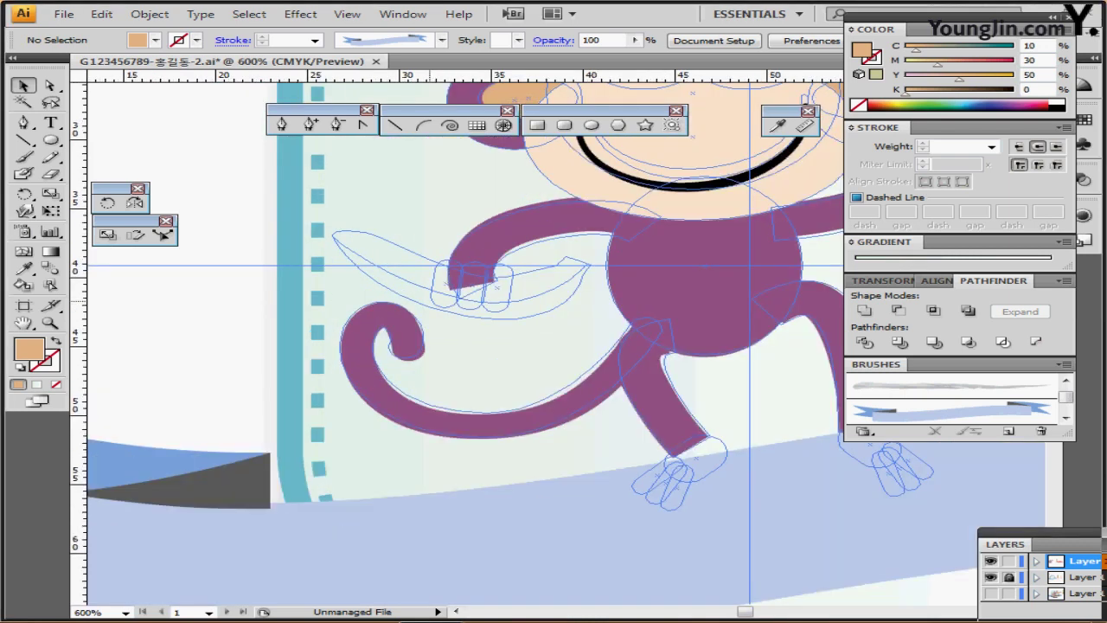
{"action": "left_click", "coordinate": [423, 300], "text": "ctrl"}
{"action": "left_click_drag", "start_coordinate": [423, 301], "coordinate": [174, 289]}
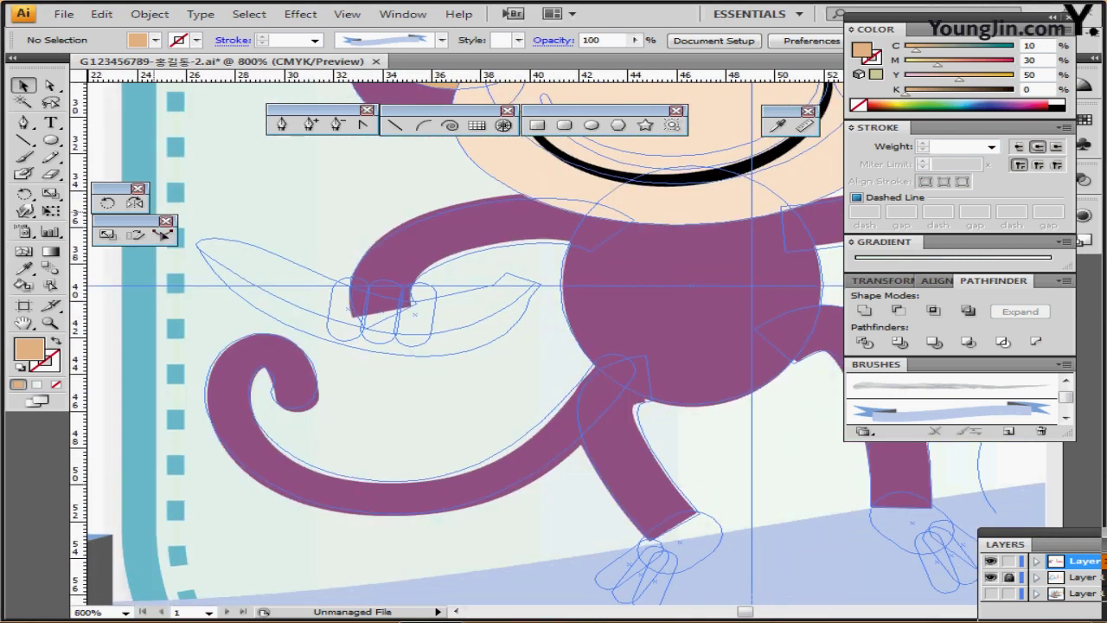
{"action": "left_click", "coordinate": [564, 125]}
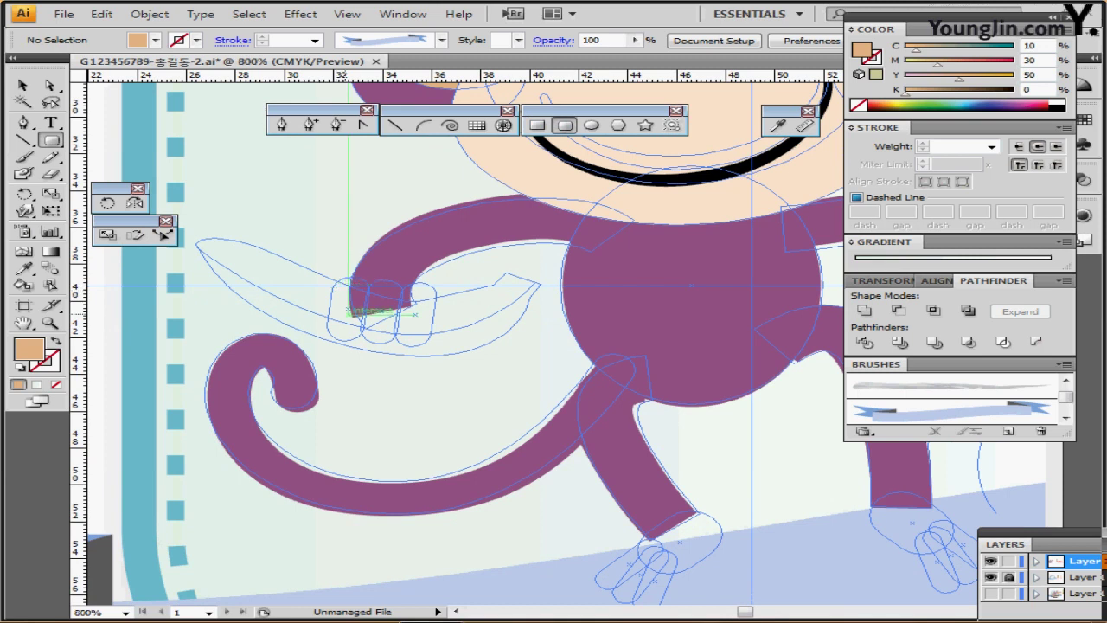
{"action": "left_click_drag", "start_coordinate": [348, 280], "coordinate": [348, 309]}
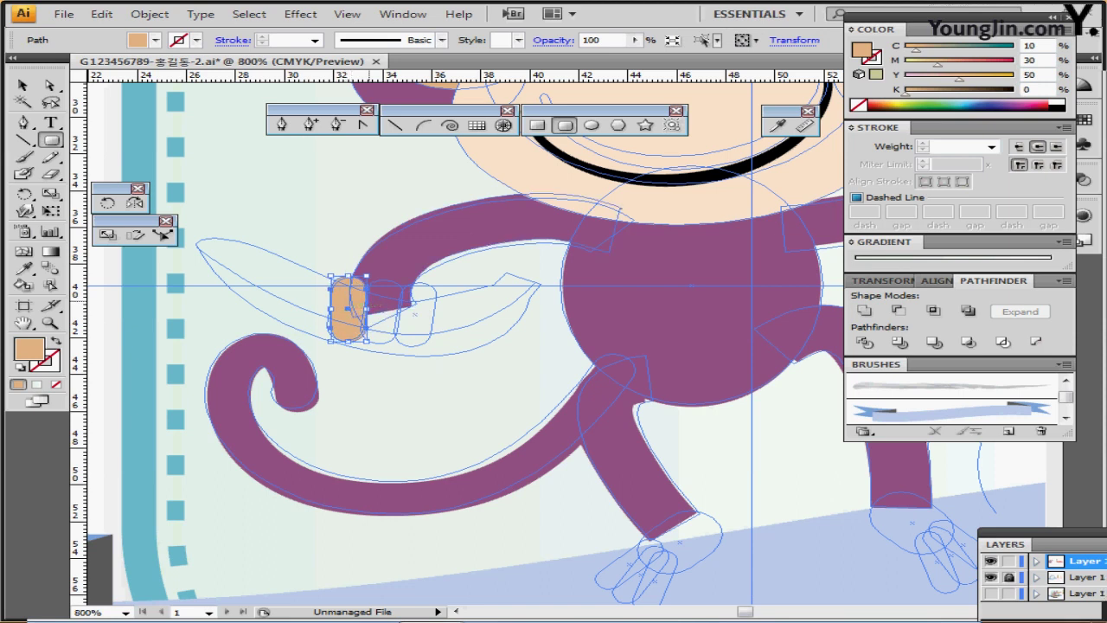
Hide the guides, duplicate the finger twice side by side, and group the three fingers
{"action": "key", "text": "ctrl+semicolon"}
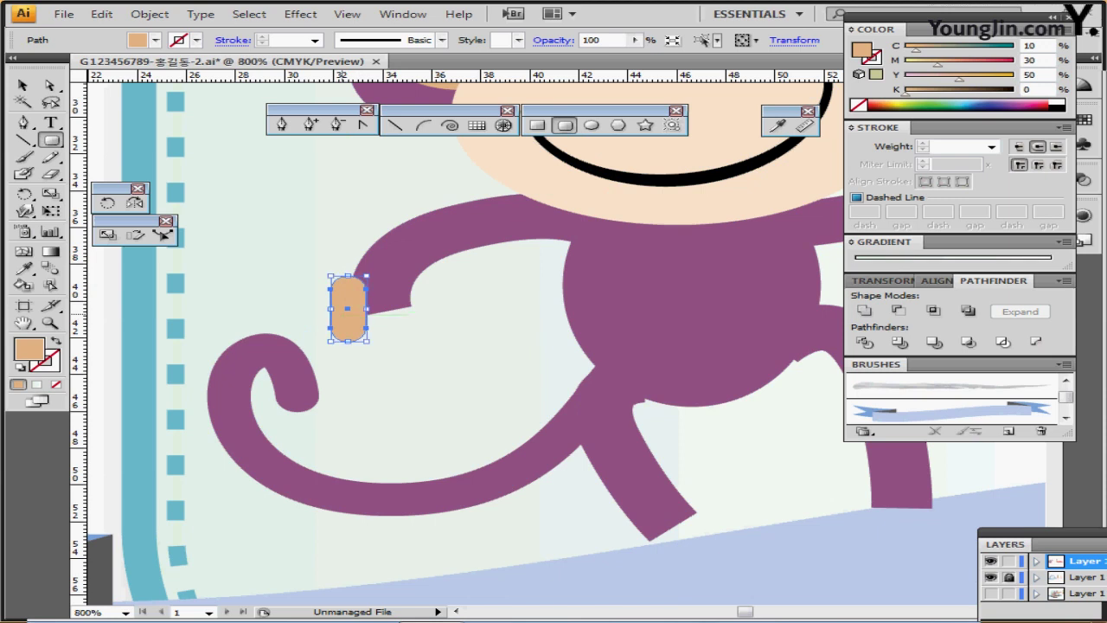
{"action": "left_click_drag", "start_coordinate": [350, 310], "coordinate": [381, 313]}
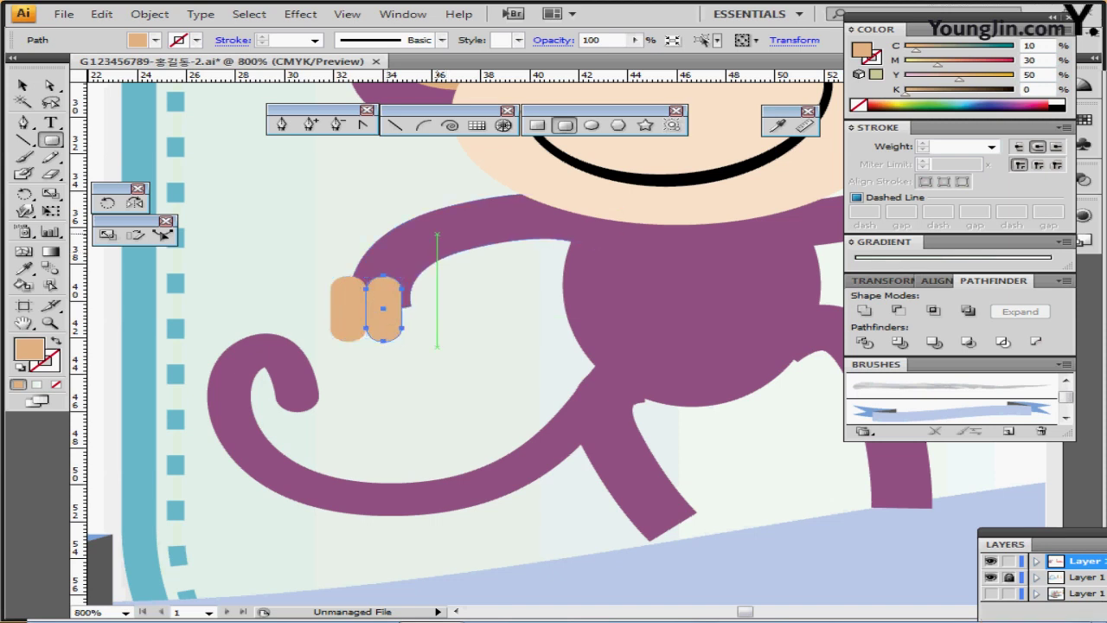
{"action": "key", "text": "ctrl+d"}
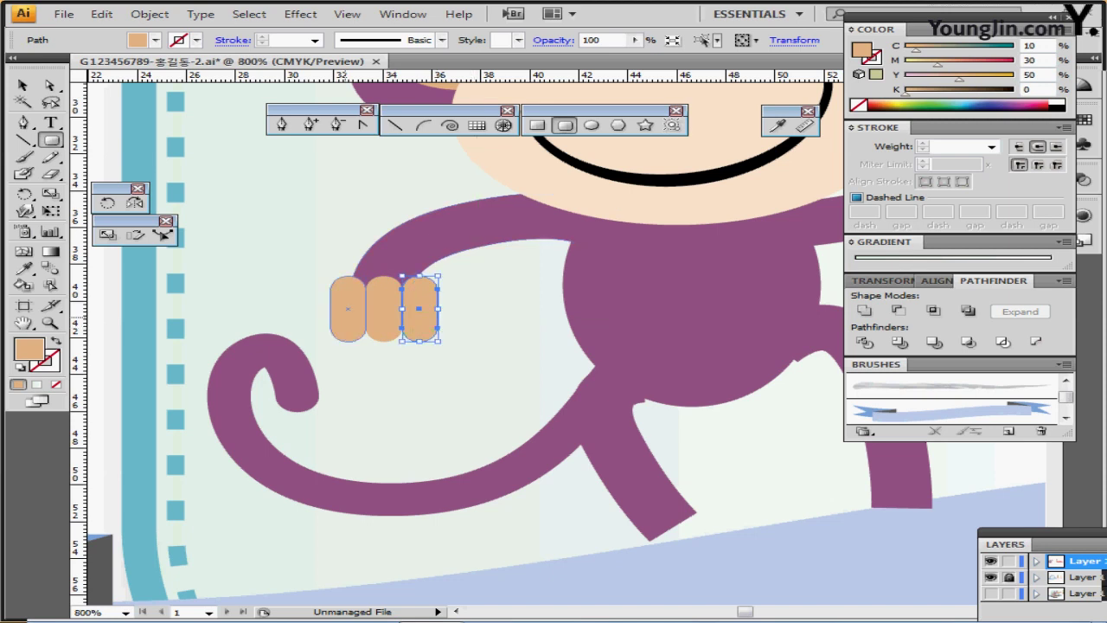
{"action": "left_click", "coordinate": [344, 317], "text": "ctrl+shift"}
{"action": "left_click", "coordinate": [388, 301], "text": "ctrl+shift"}
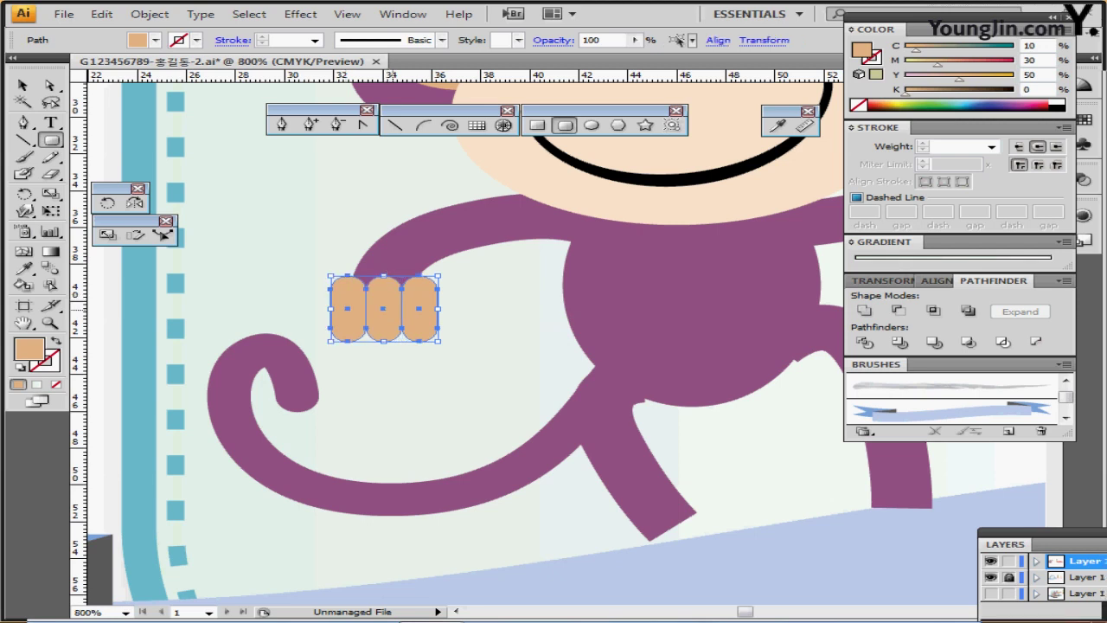
{"action": "key", "text": "ctrl+g"}
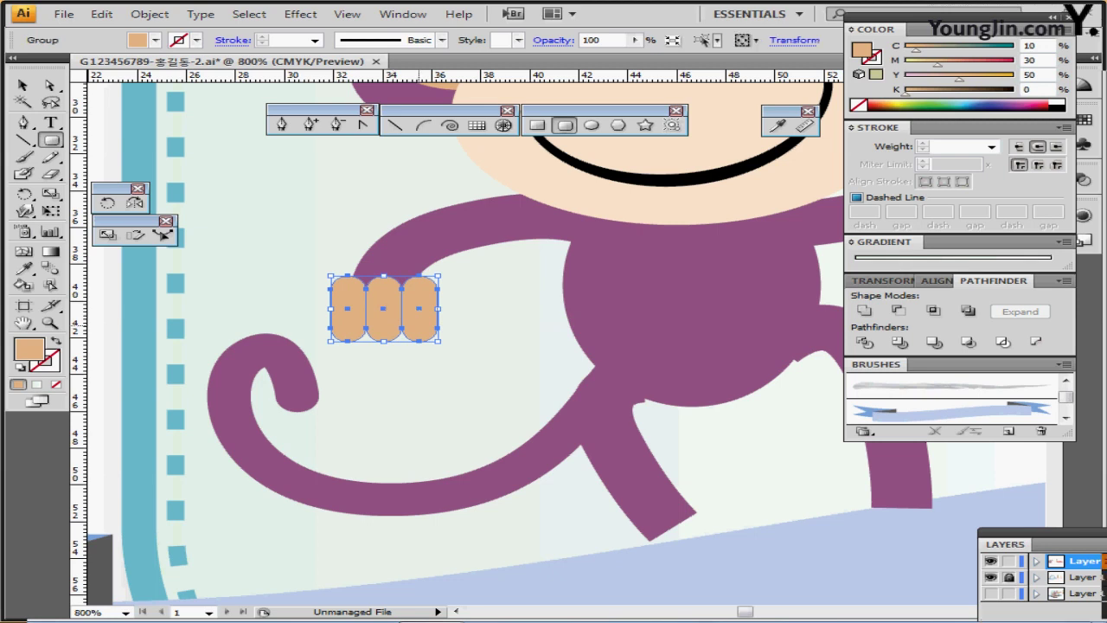
Tilt the finger group slightly clockwise and shift it slightly outward to line up with the bent arm's end
{"action": "left_click_drag", "start_coordinate": [420, 320], "coordinate": [413, 320]}
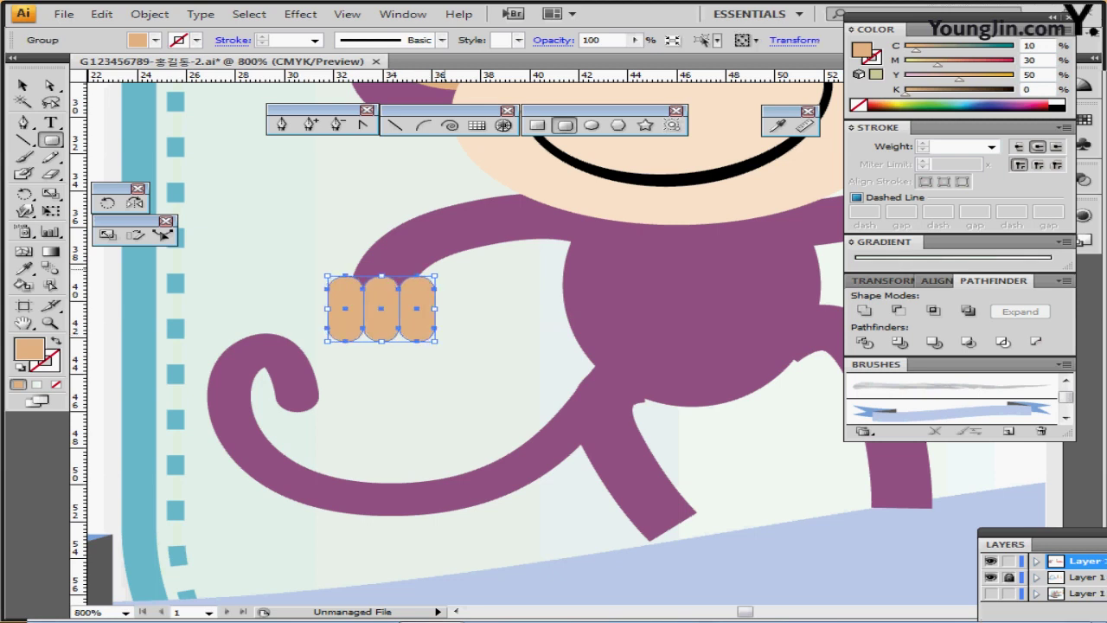
{"action": "left_click_drag", "start_coordinate": [443, 273], "coordinate": [458, 283]}
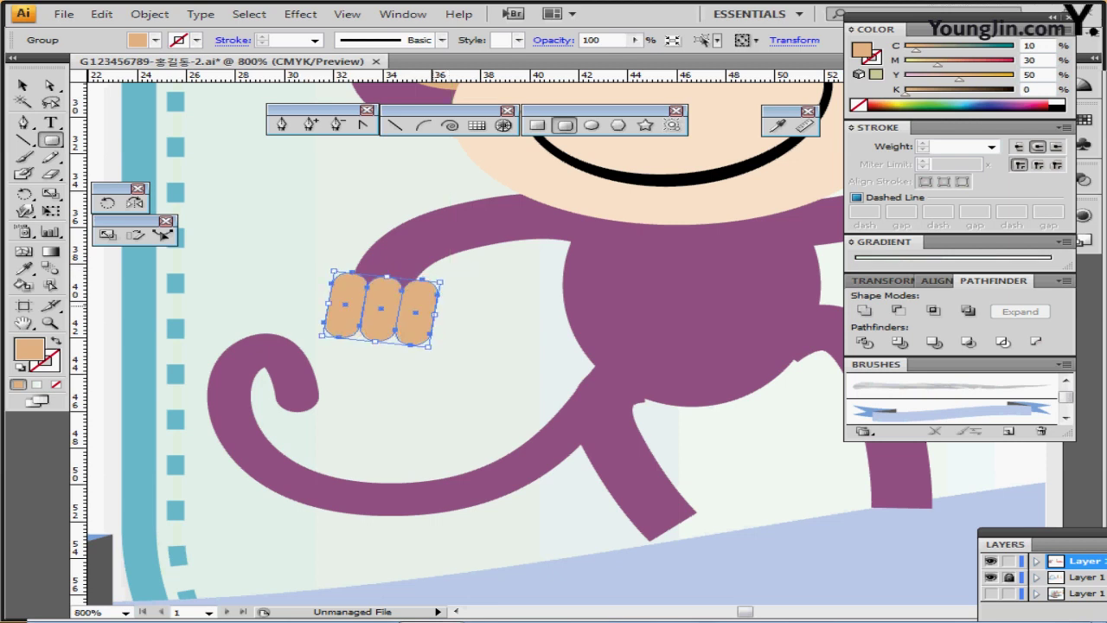
{"action": "left_click_drag", "start_coordinate": [415, 320], "coordinate": [406, 321]}
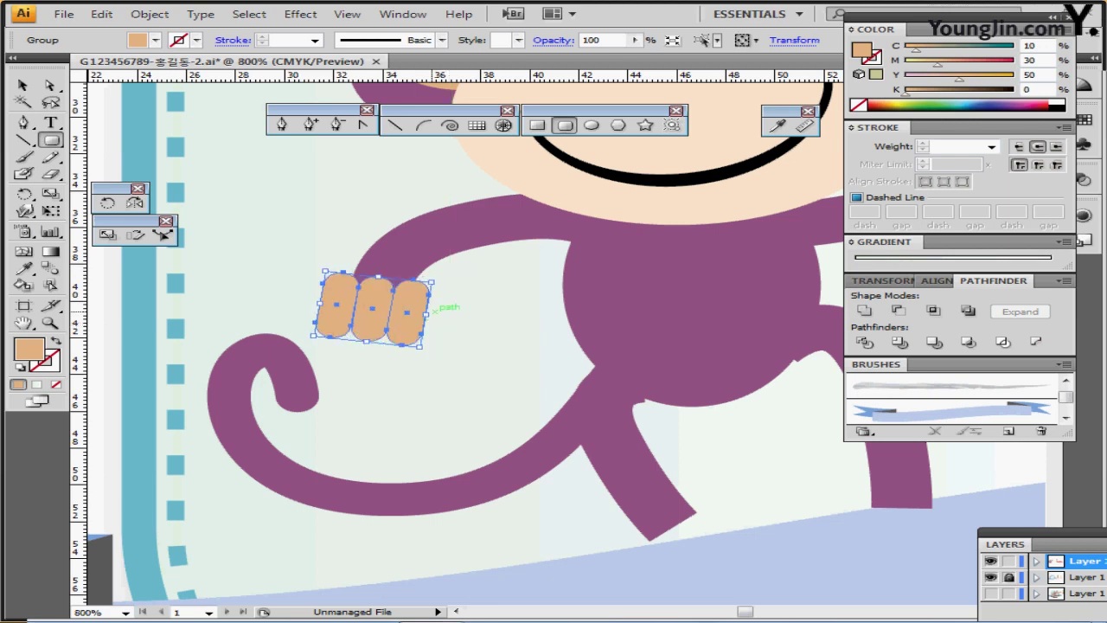
{"action": "left_click", "coordinate": [459, 316], "text": "ctrl+alt"}
{"action": "left_click", "coordinate": [515, 323], "text": "ctrl+alt"}
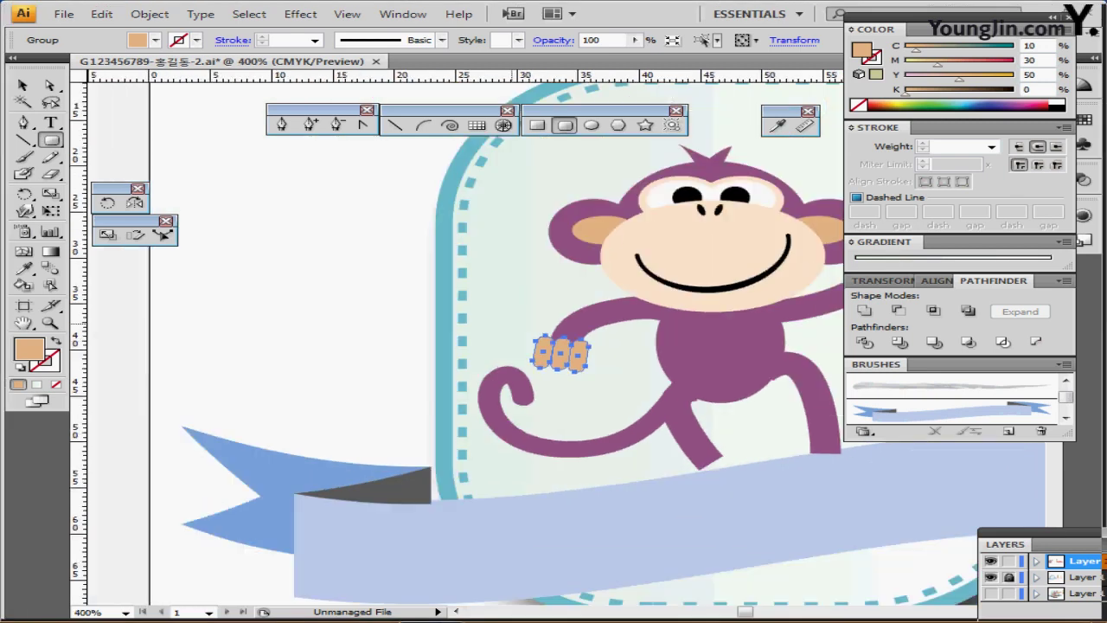
{"action": "left_click_drag", "start_coordinate": [737, 229], "coordinate": [406, 315]}
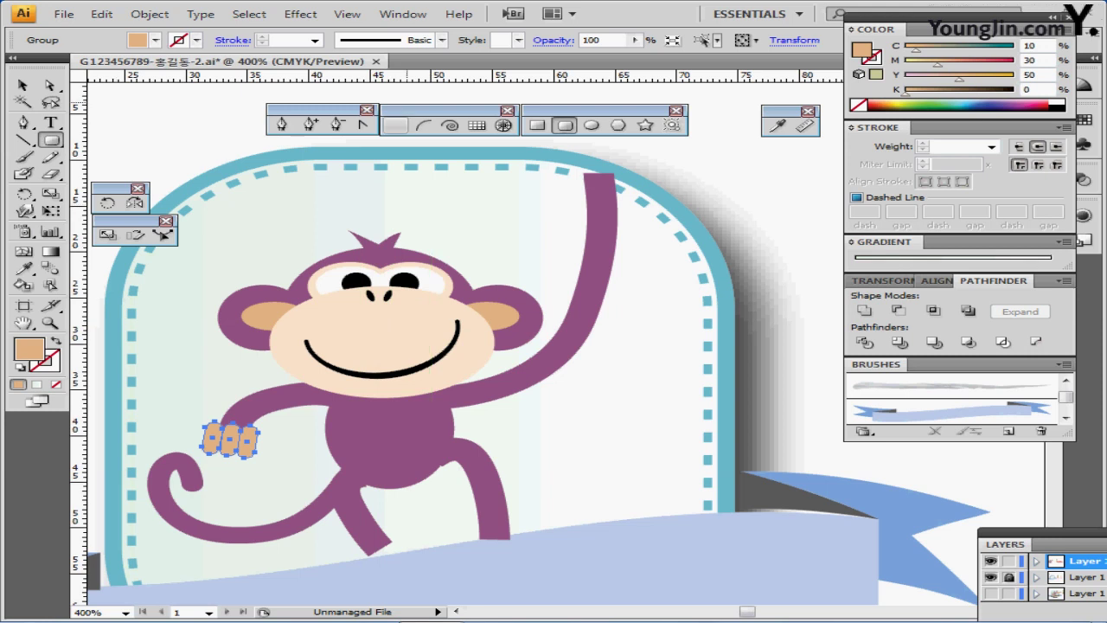
Make a 130% scaled copy of the finger group and place it over the end of the raised arm
{"action": "double_click", "coordinate": [107, 234]}
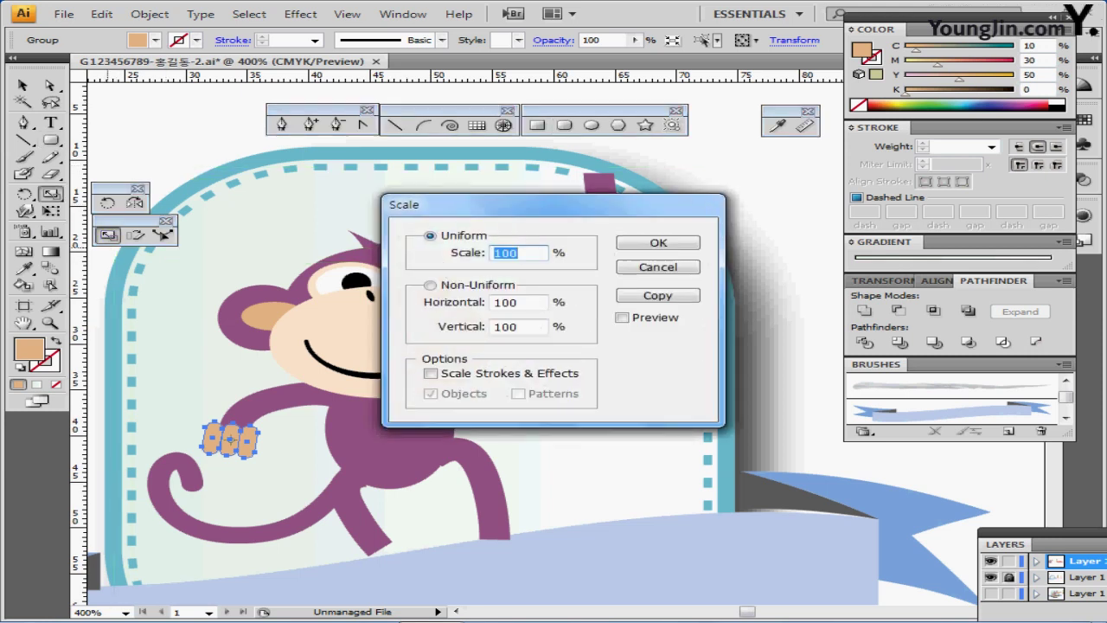
{"action": "type", "text": "130"}
{"action": "key", "text": "Tab"}
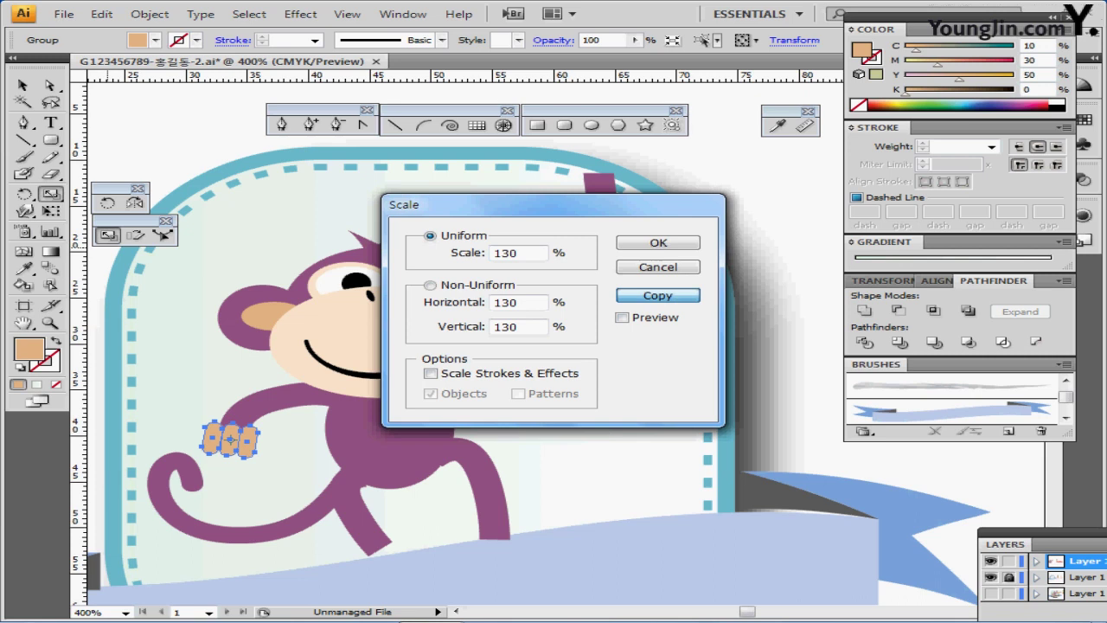
{"action": "key", "text": "Return"}
{"action": "left_click_drag", "start_coordinate": [255, 447], "coordinate": [630, 198]}
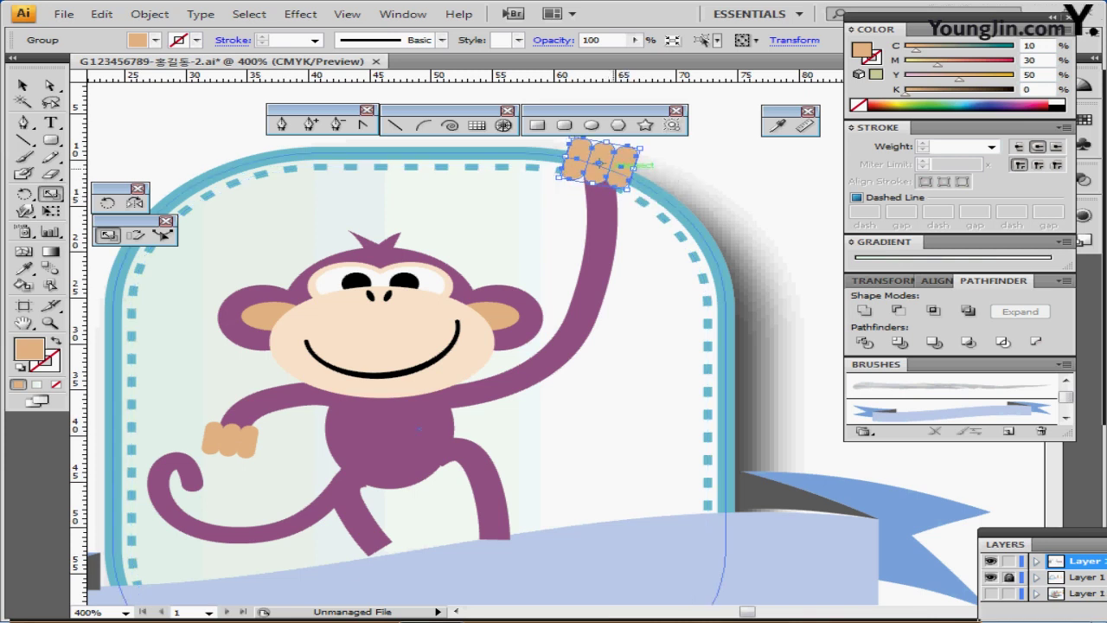
Draw a tan rounded-rectangle foot, about 4.7 mm wide and 2.1 mm tall, at the end of the leg nearer the tail
{"action": "scroll", "coordinate": [519, 345], "scroll_direction": "down", "scroll_amount": 1}
{"action": "scroll", "coordinate": [545, 356], "scroll_direction": "down", "scroll_amount": 3}
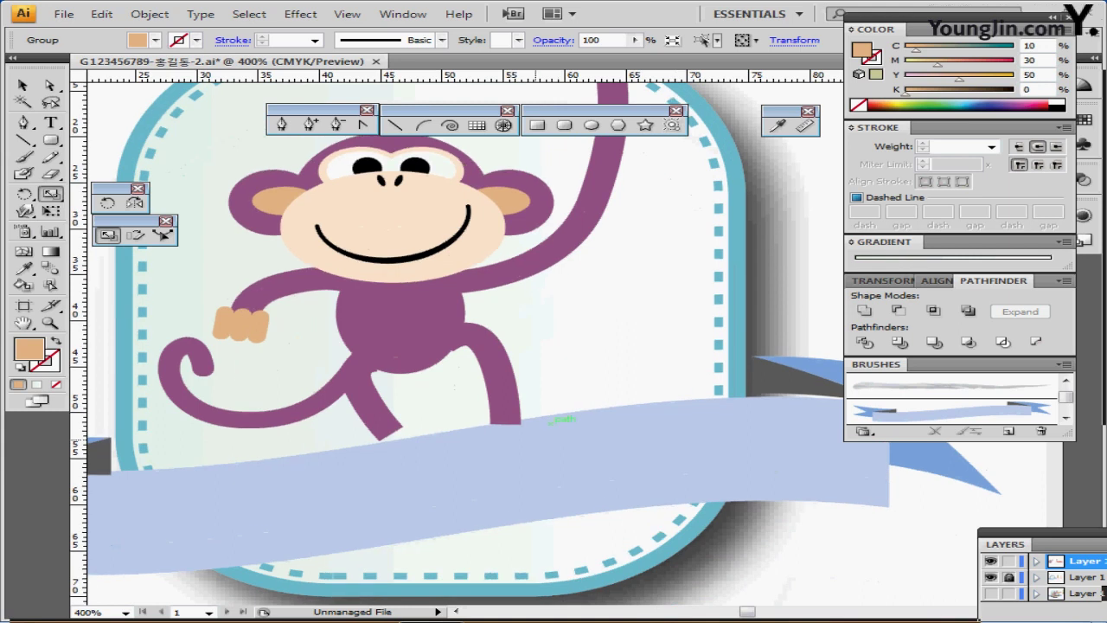
{"action": "scroll", "coordinate": [544, 356], "scroll_direction": "left", "scroll_amount": 1}
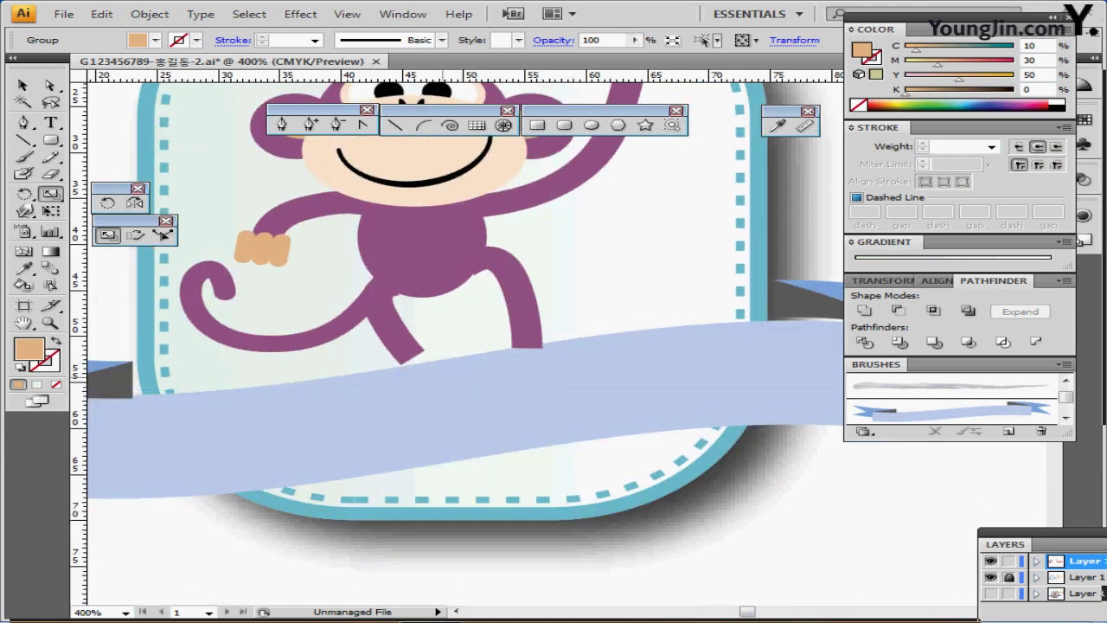
{"action": "left_click", "coordinate": [564, 125]}
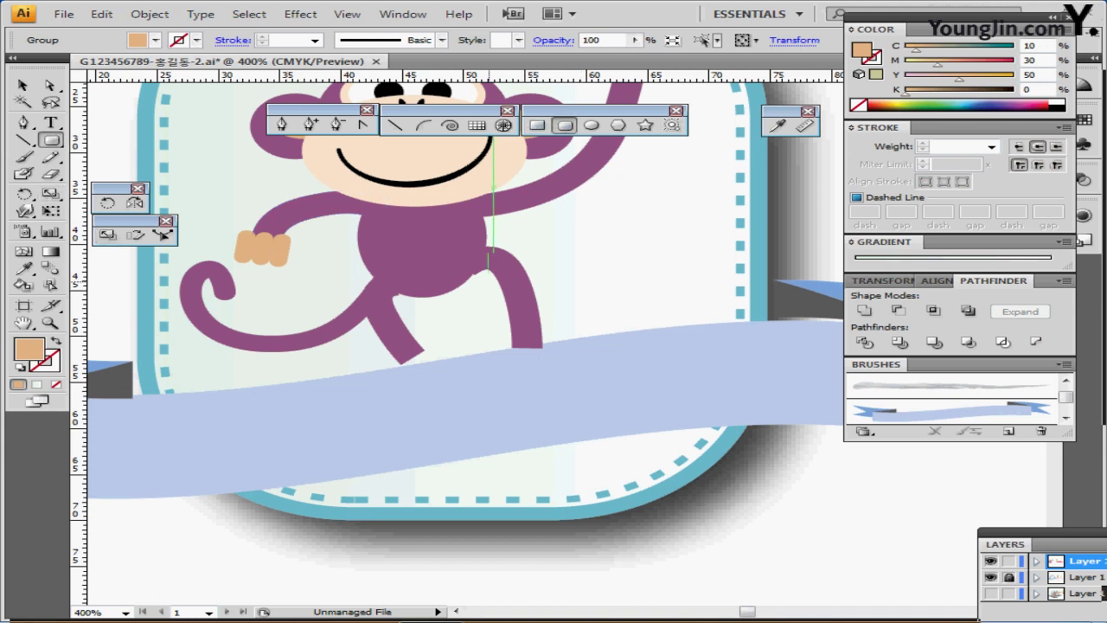
{"action": "left_click", "coordinate": [441, 392], "text": "ctrl"}
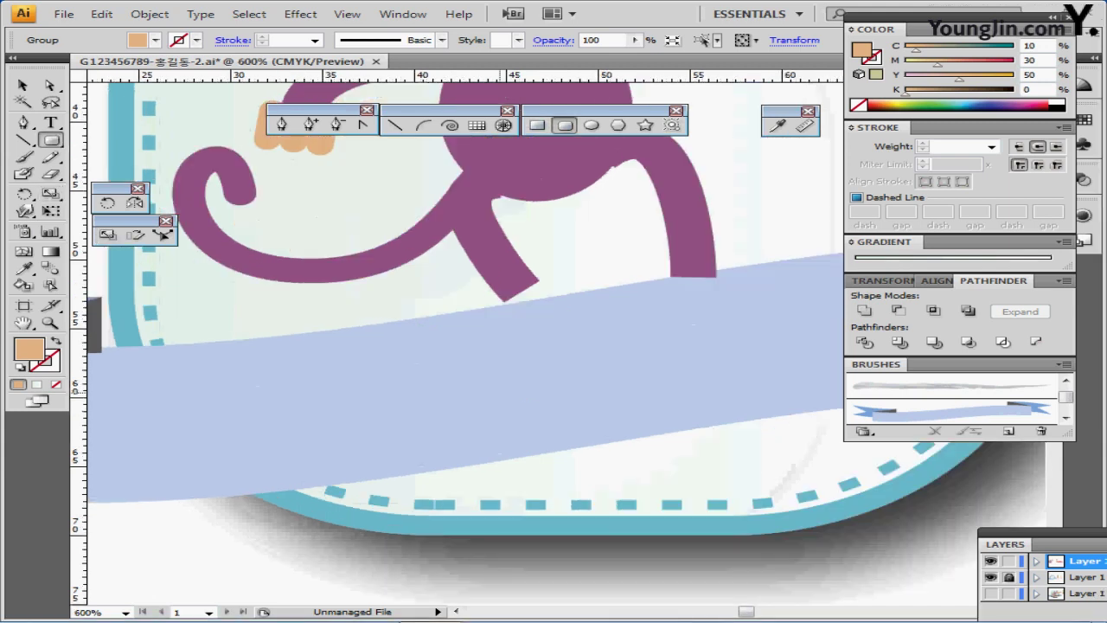
{"action": "left_click_drag", "start_coordinate": [472, 327], "coordinate": [344, 353]}
{"action": "left_click_drag", "start_coordinate": [355, 314], "coordinate": [440, 351]}
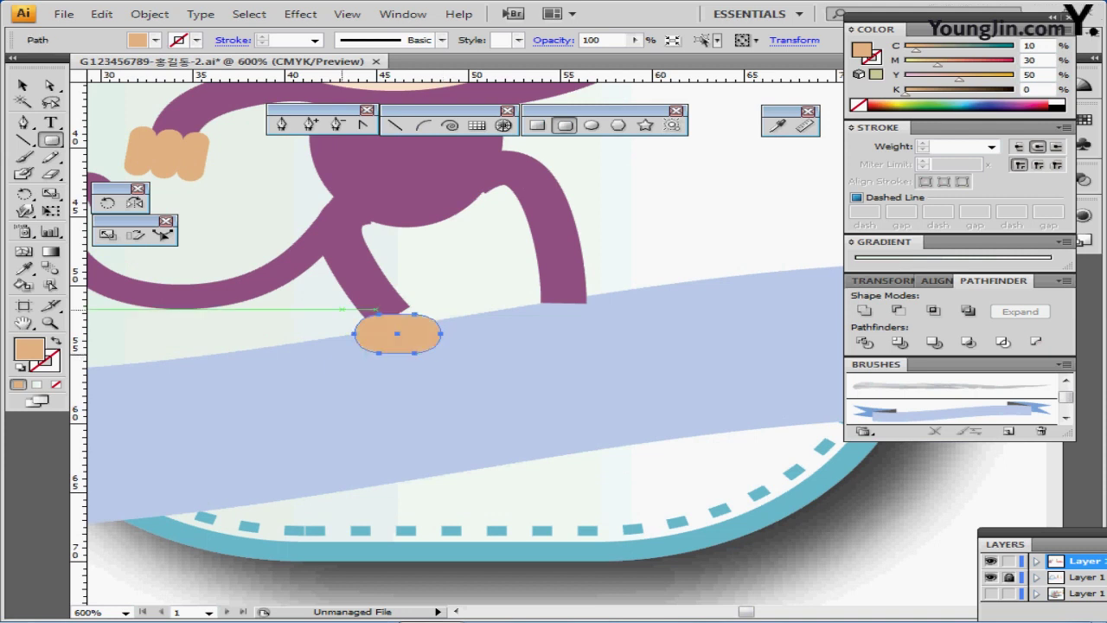
Draw a thin tan rounded toe about 3.1 mm long and 0.6 mm tall at the foot's outer end, and duplicate it twice downward
{"action": "left_click_drag", "start_coordinate": [309, 310], "coordinate": [366, 321]}
{"action": "left_click_drag", "start_coordinate": [348, 315], "coordinate": [368, 320]}
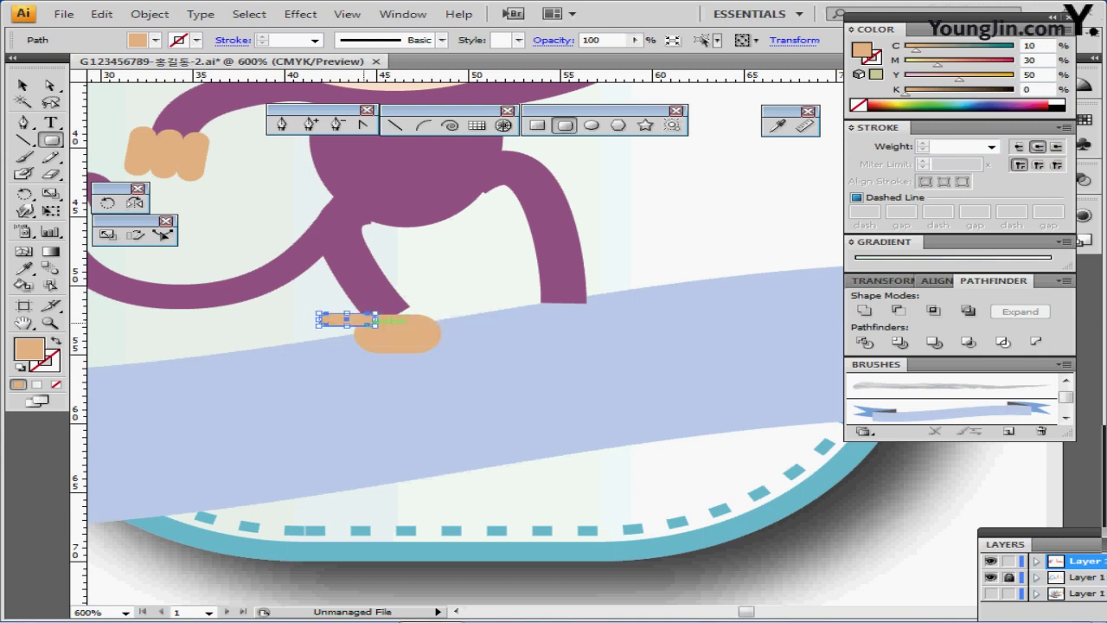
{"action": "left_click", "coordinate": [389, 325], "text": "ctrl"}
{"action": "left_click", "coordinate": [567, 351], "text": "ctrl"}
{"action": "left_click_drag", "start_coordinate": [577, 350], "coordinate": [452, 340]}
{"action": "left_click_drag", "start_coordinate": [389, 309], "coordinate": [394, 334]}
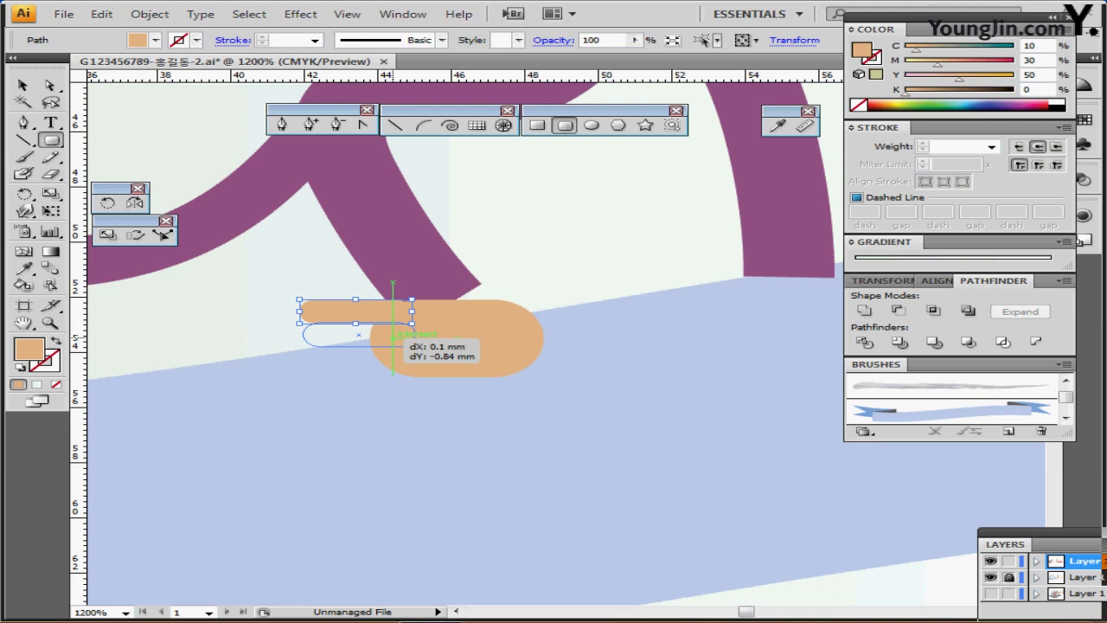
{"action": "left_click_drag", "start_coordinate": [394, 334], "coordinate": [394, 335]}
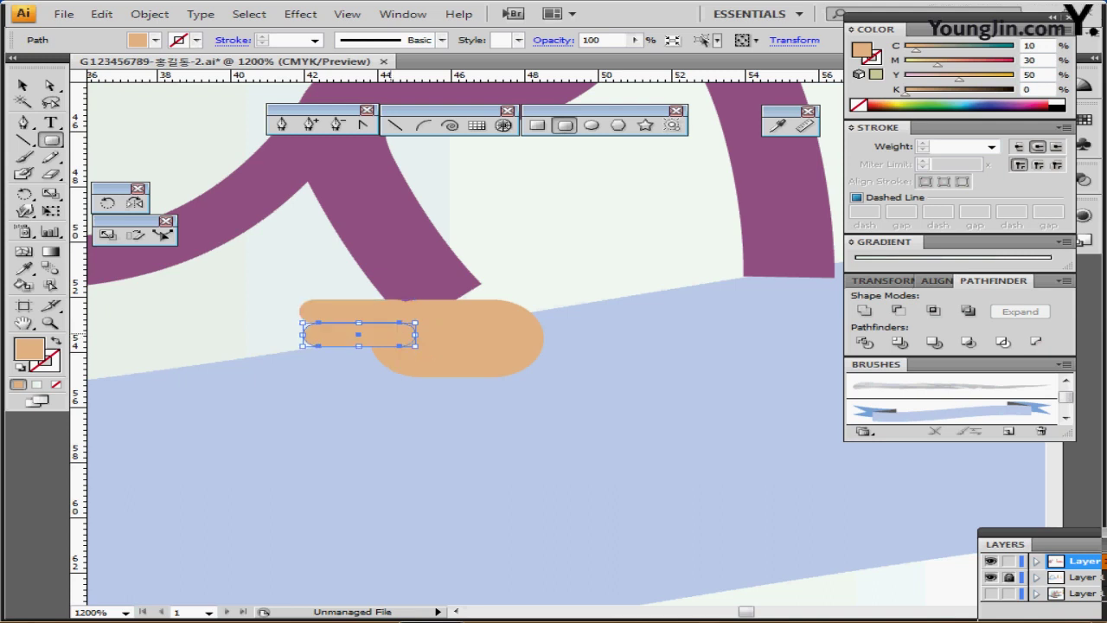
{"action": "key", "text": "ctrl+d"}
Select all three toes and stretch them outward together to about 3.3 mm long
{"action": "left_click", "coordinate": [365, 311], "text": "ctrl+shift"}
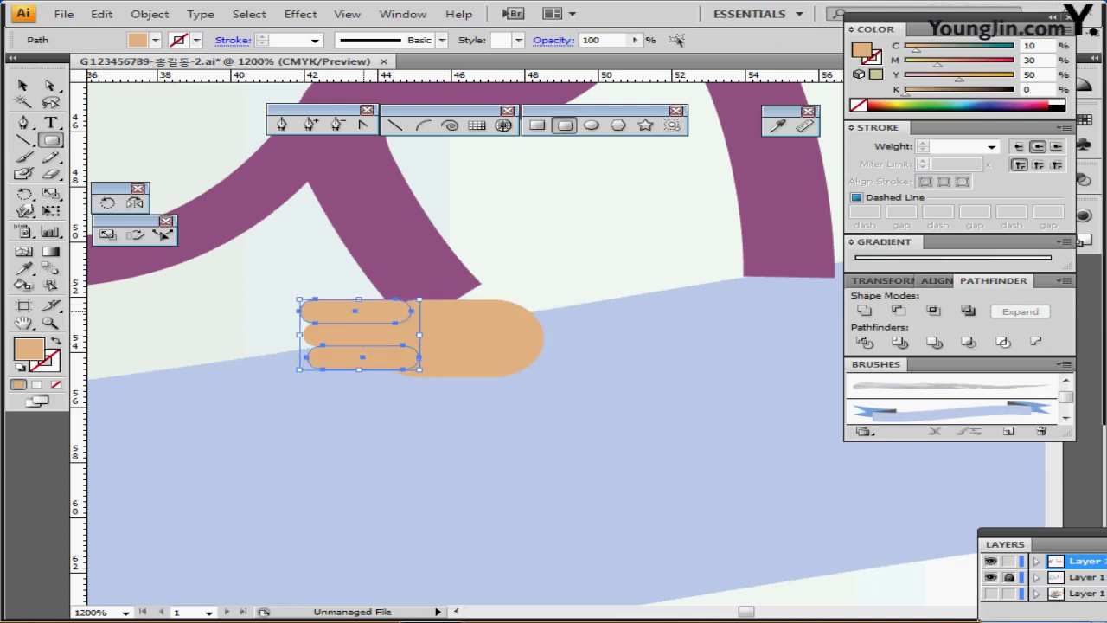
{"action": "left_click", "coordinate": [363, 330], "text": "ctrl+shift"}
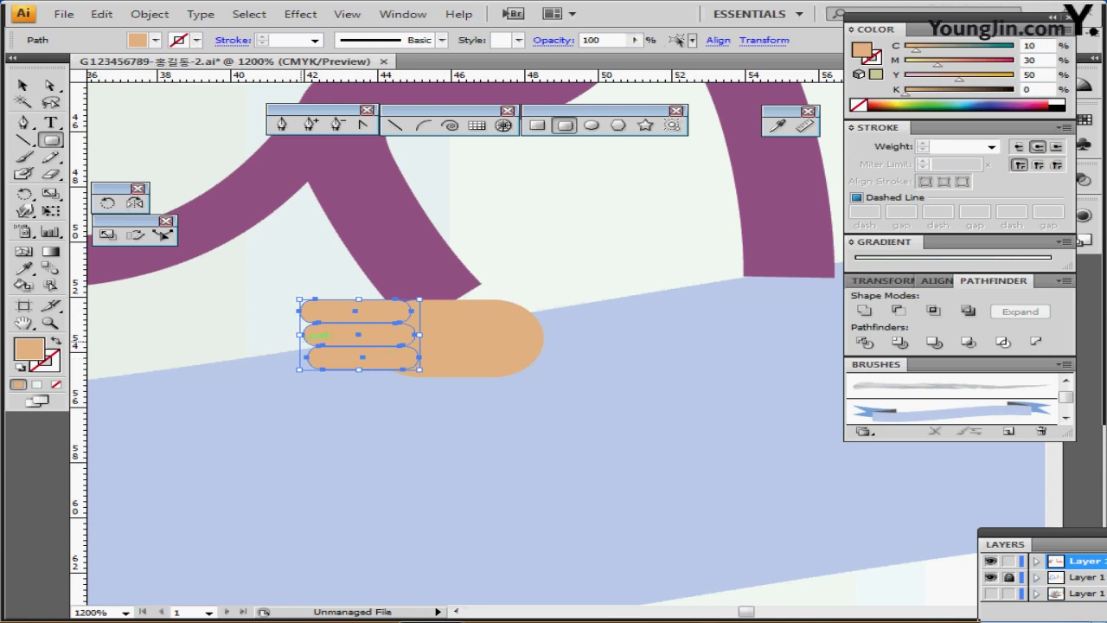
{"action": "left_click_drag", "start_coordinate": [299, 333], "coordinate": [289, 334]}
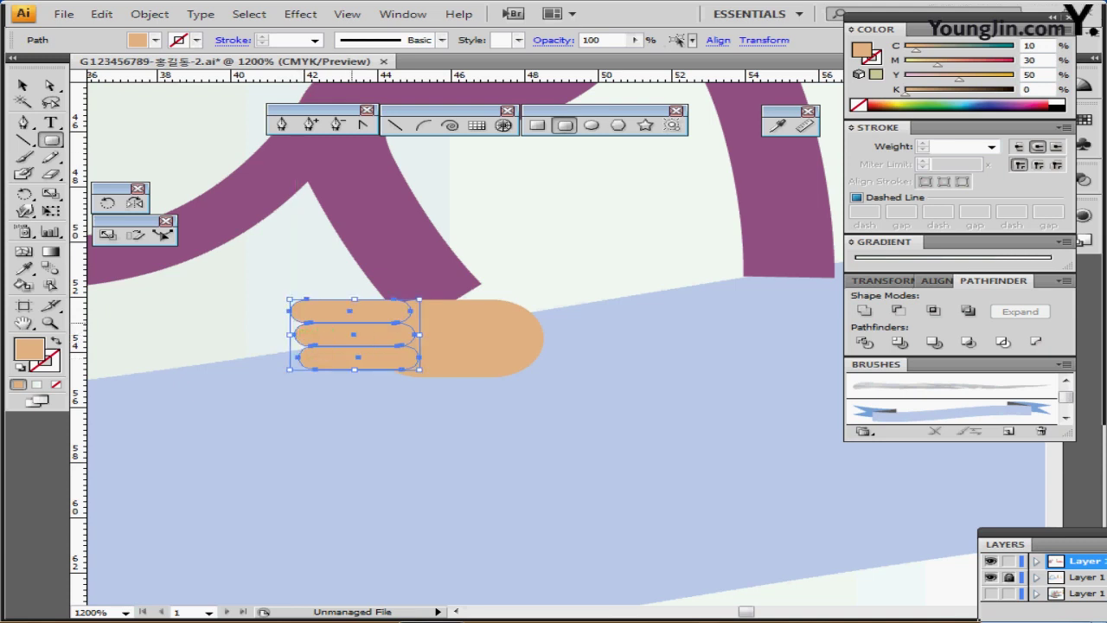
Align the left edges of the three toes, nudge them slightly down, and deselect everything
{"action": "left_click", "coordinate": [717, 39]}
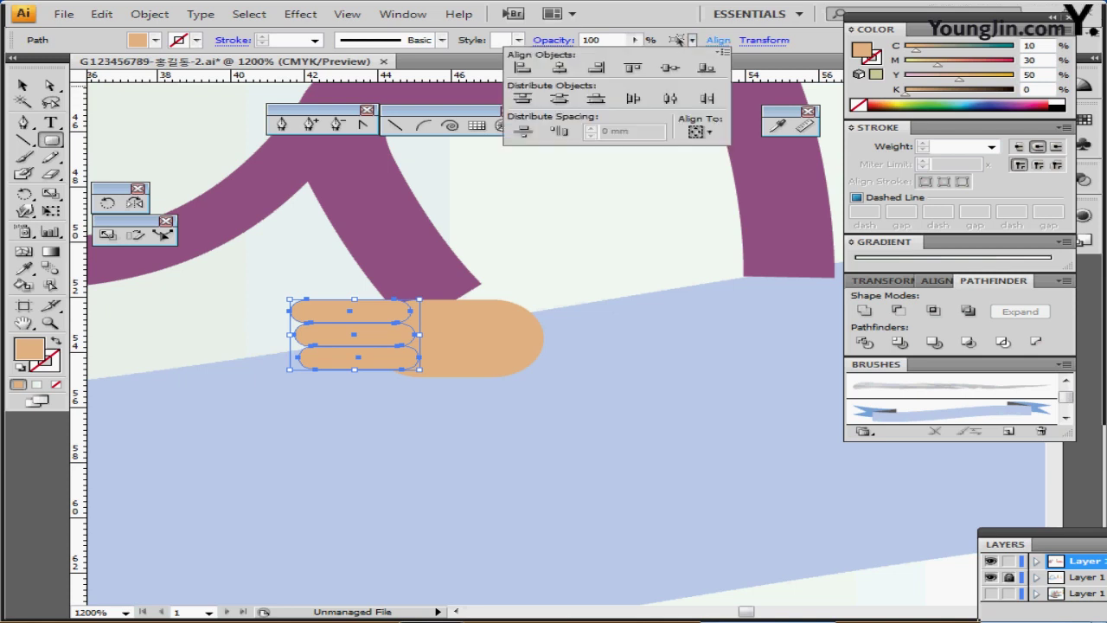
{"action": "left_click", "coordinate": [522, 68]}
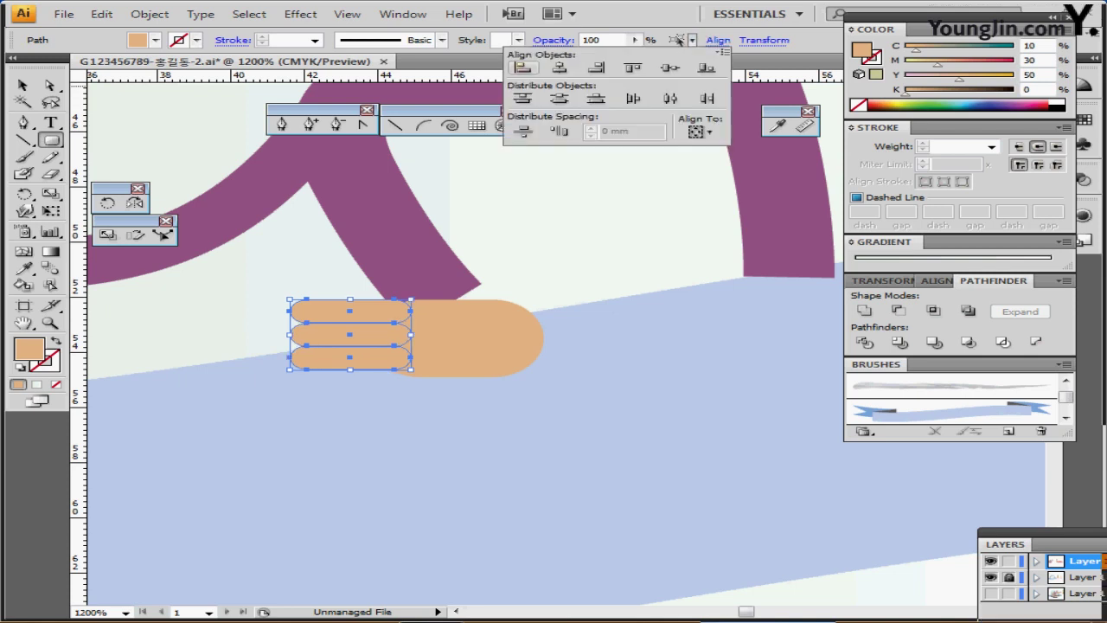
{"action": "left_click_drag", "start_coordinate": [369, 359], "coordinate": [370, 362]}
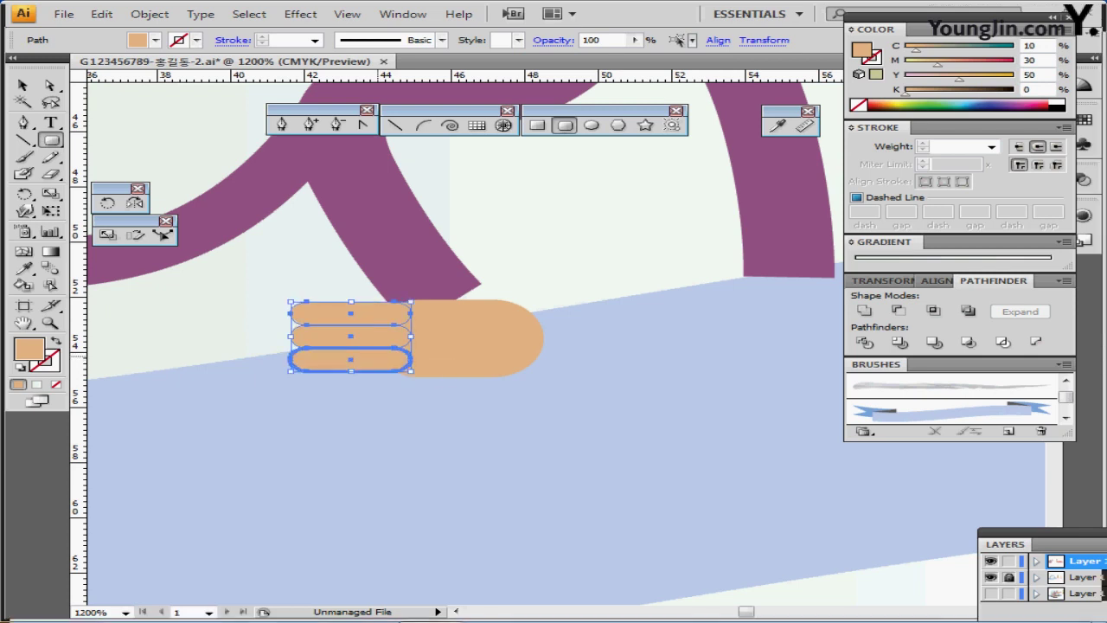
{"action": "key", "text": "ctrl+shift+a"}
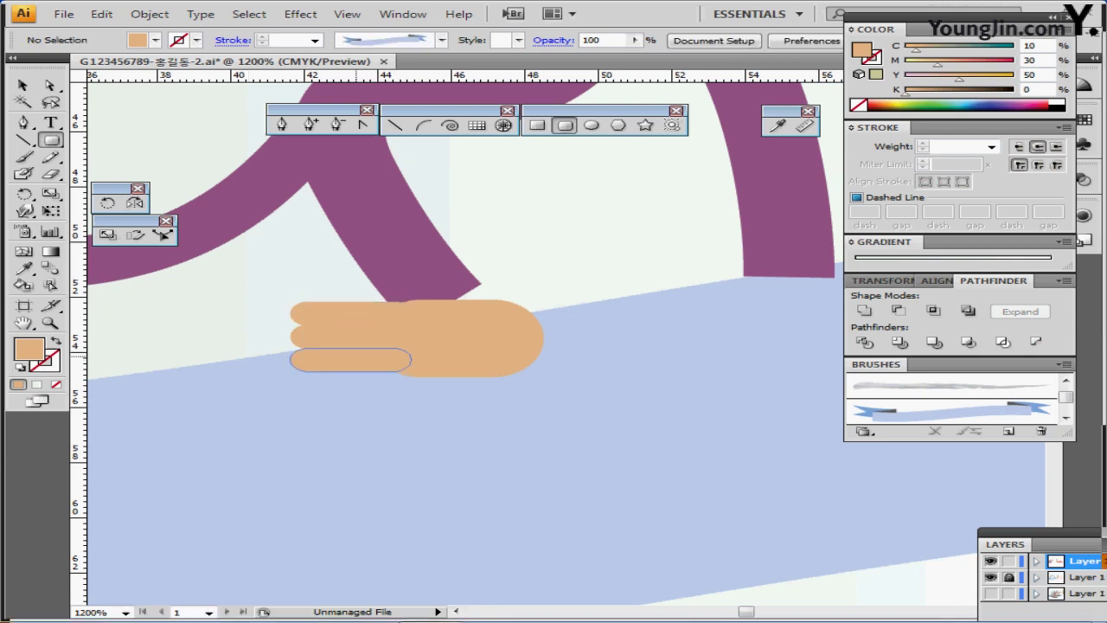
Fan out the toes by tilting the middle one slightly and the lowest one more steeply so their tips point downward
{"action": "left_click", "coordinate": [357, 357], "text": "ctrl"}
{"action": "left_click", "coordinate": [369, 338], "text": "ctrl"}
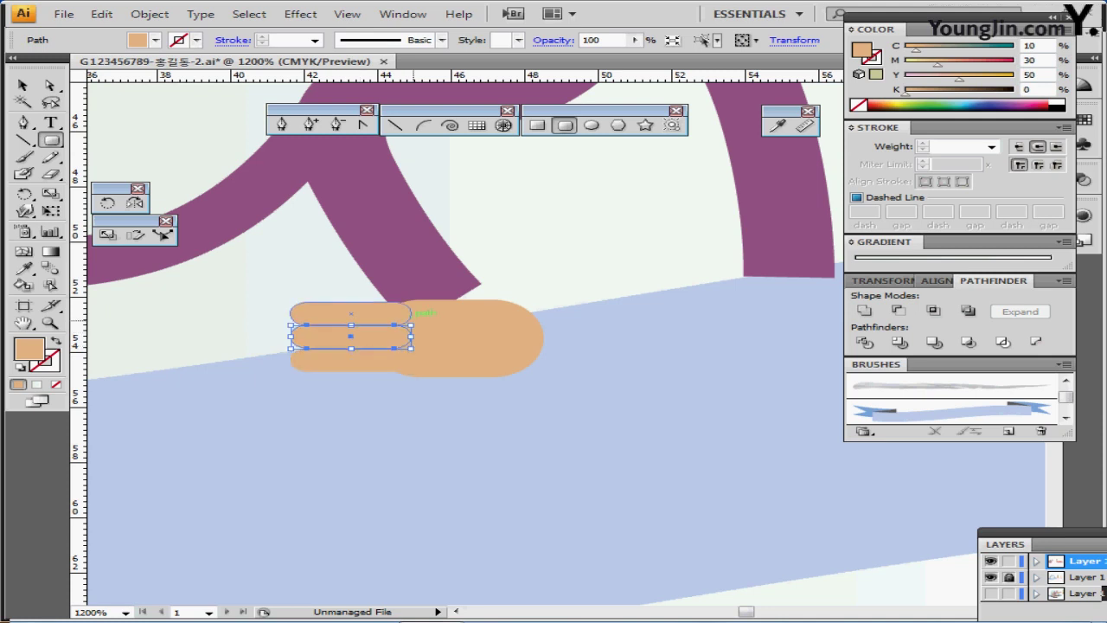
{"action": "left_click", "coordinate": [350, 362], "text": "shift"}
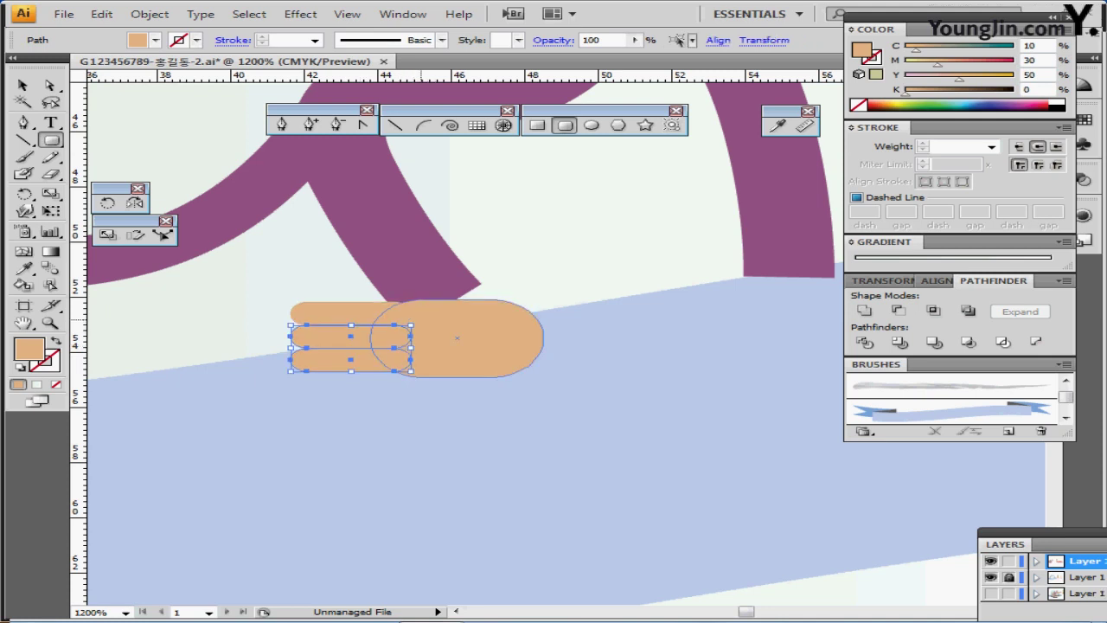
{"action": "mouse_move", "coordinate": [414, 326]}
{"action": "left_mouse_down"}
{"action": "mouse_move", "coordinate": [413, 314]}
{"action": "mouse_move", "coordinate": [418, 325]}
{"action": "left_mouse_up"}
{"action": "left_click", "coordinate": [372, 335], "text": "shift"}
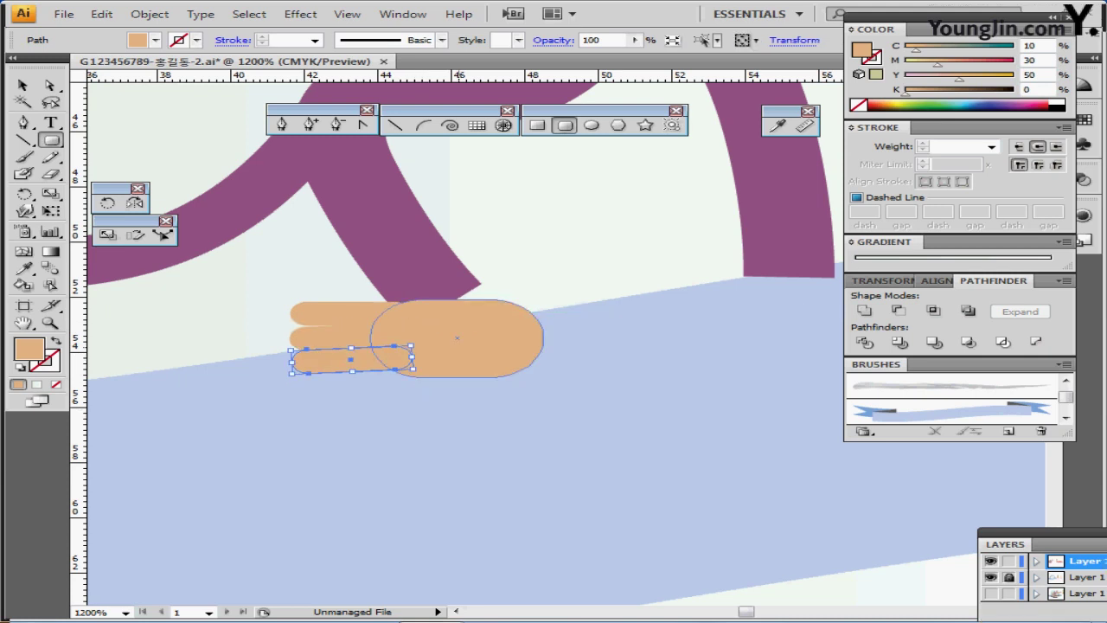
{"action": "left_click_drag", "start_coordinate": [413, 346], "coordinate": [412, 328]}
{"action": "left_click", "coordinate": [436, 404], "text": "ctrl"}
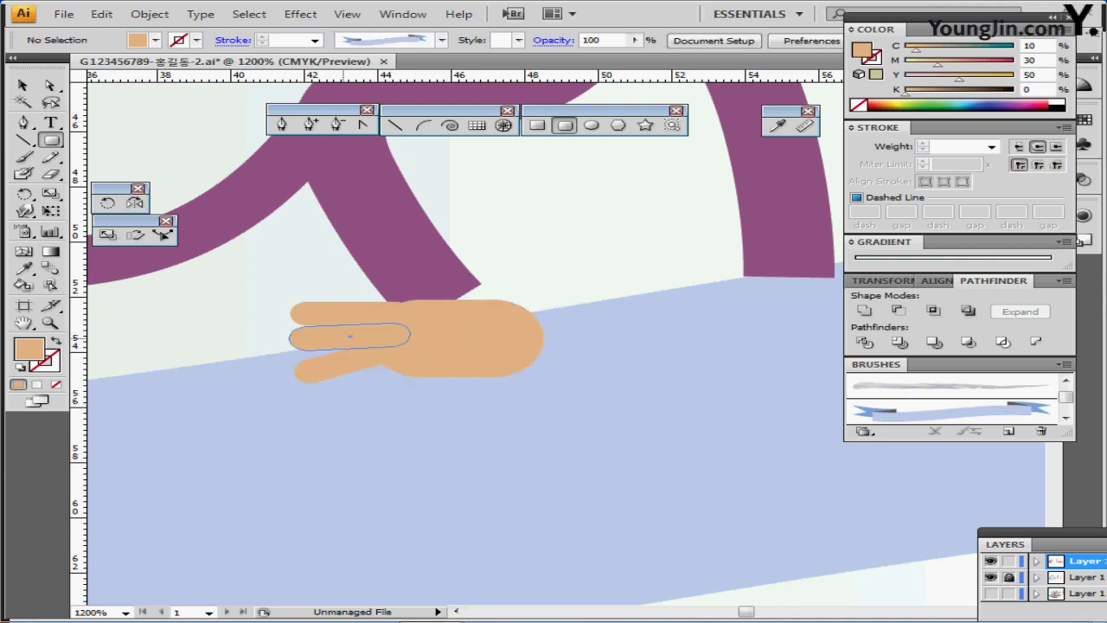
Fine-tune the spacing between the middle and lowest toes and clear the selection
{"action": "left_click_drag", "start_coordinate": [344, 338], "coordinate": [350, 359]}
{"action": "left_click", "coordinate": [333, 365], "text": "ctrl"}
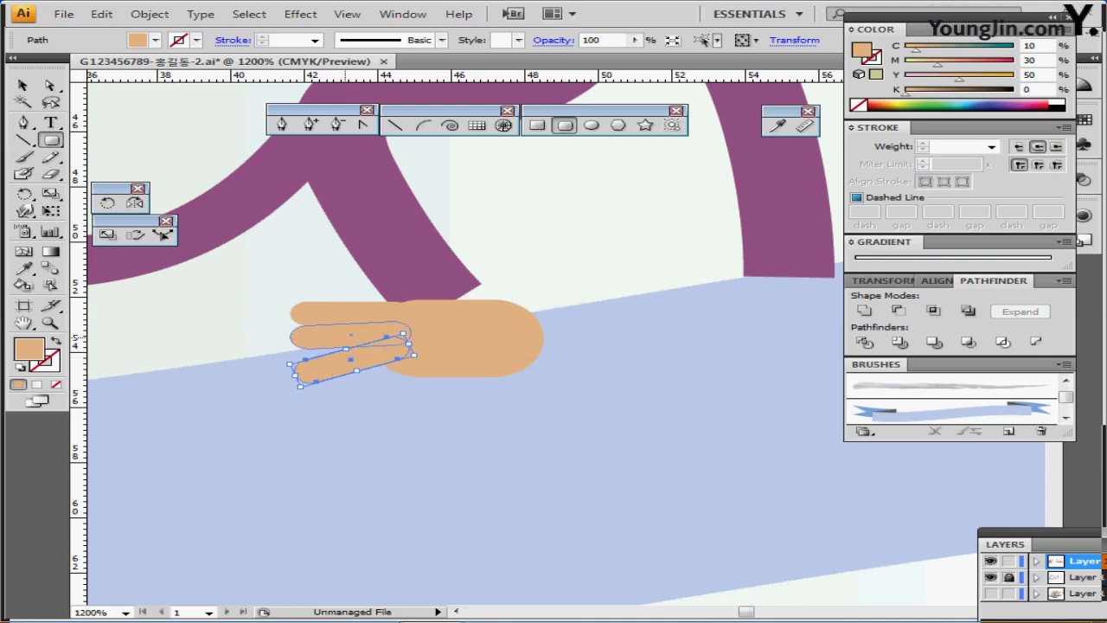
{"action": "left_click", "coordinate": [348, 313], "text": "ctrl+shift"}
{"action": "left_click", "coordinate": [348, 337], "text": "ctrl+shift"}
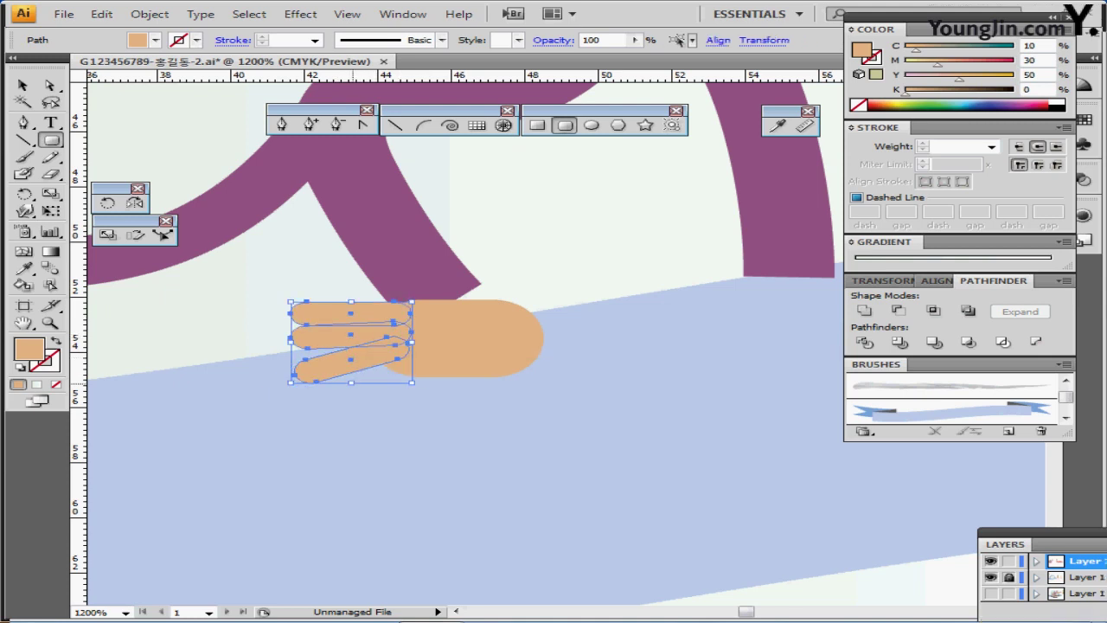
{"action": "left_click_drag", "start_coordinate": [352, 382], "coordinate": [330, 357]}
{"action": "left_click", "coordinate": [367, 377], "text": "ctrl"}
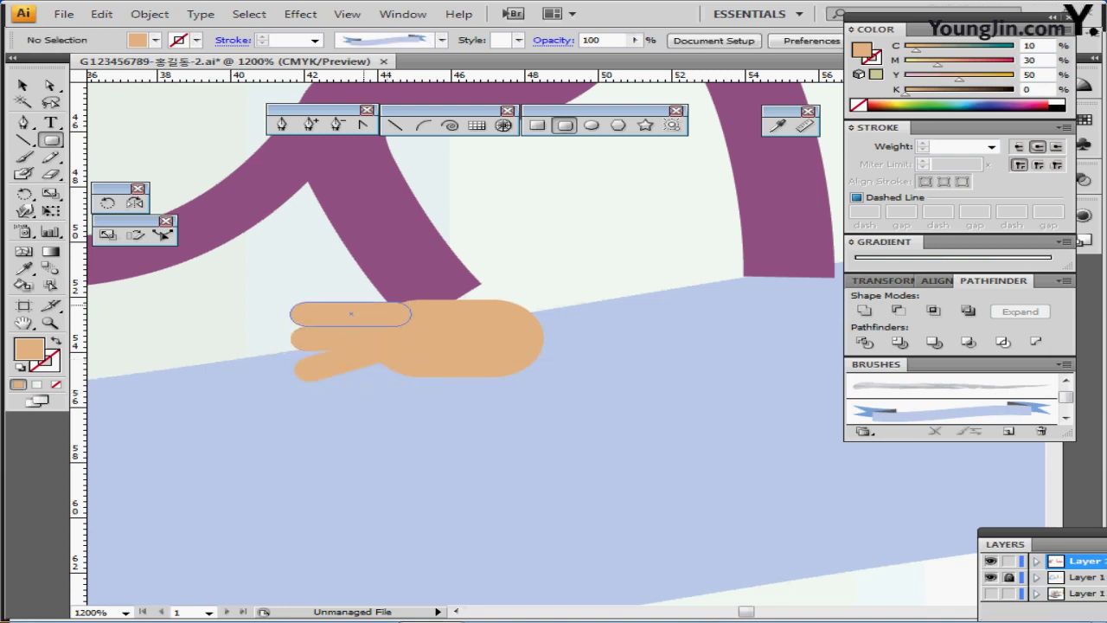
Move the foot shape slightly up and group it with the three toes
{"action": "left_click", "coordinate": [454, 341]}
{"action": "left_click_drag", "start_coordinate": [496, 330], "coordinate": [493, 326]}
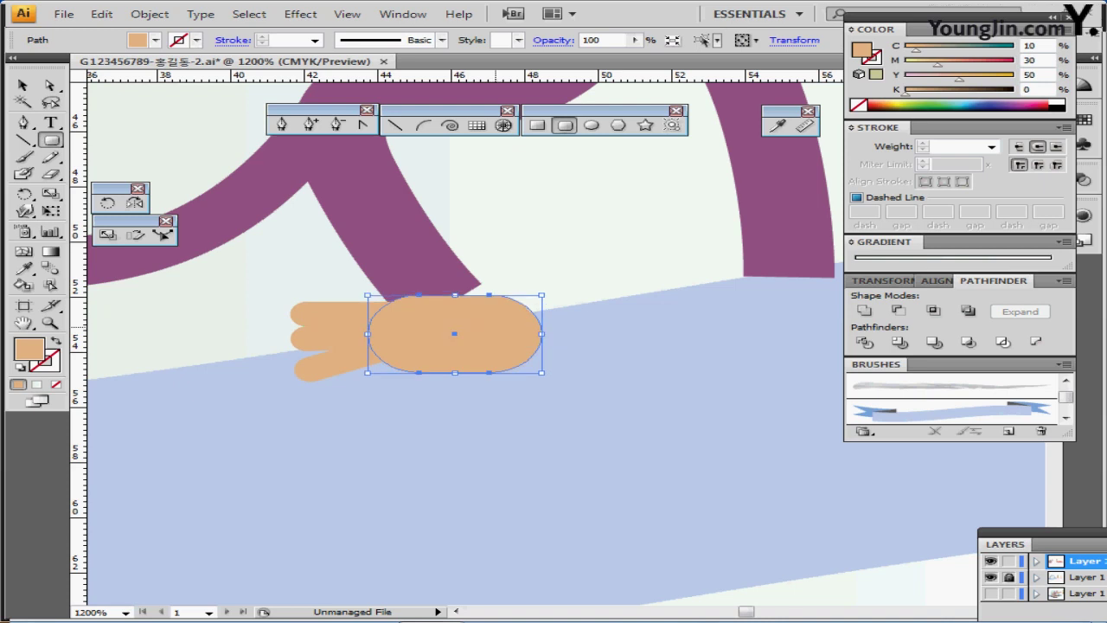
{"action": "left_click", "coordinate": [343, 333], "text": "ctrl+shift"}
{"action": "left_click", "coordinate": [342, 315], "text": "ctrl+shift"}
{"action": "left_click", "coordinate": [342, 362], "text": "ctrl+shift"}
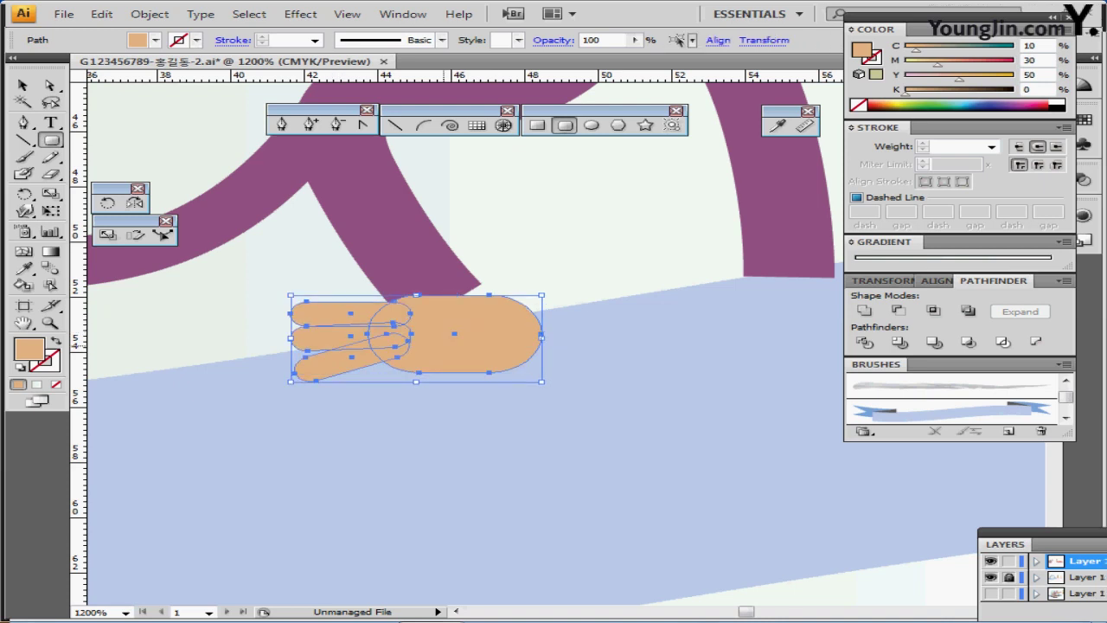
{"action": "key", "text": "ctrl"}
{"action": "key", "text": "ctrl+g"}
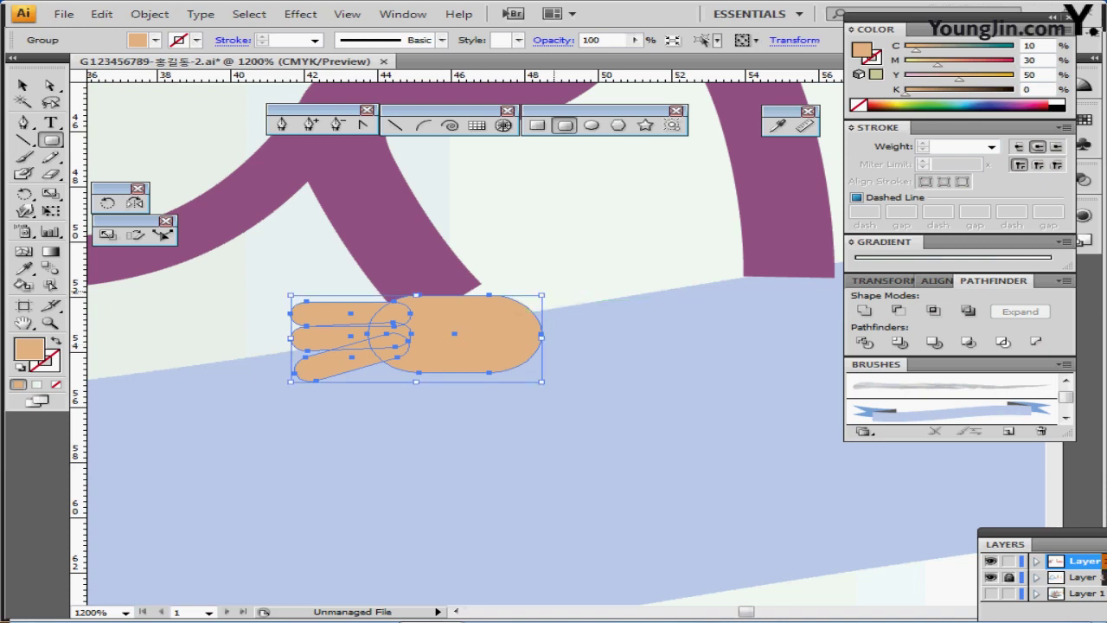
Rotate the foot group about 22 degrees counterclockwise so the toes slope down toward the ribbon
{"action": "left_click_drag", "start_coordinate": [544, 293], "coordinate": [519, 246]}
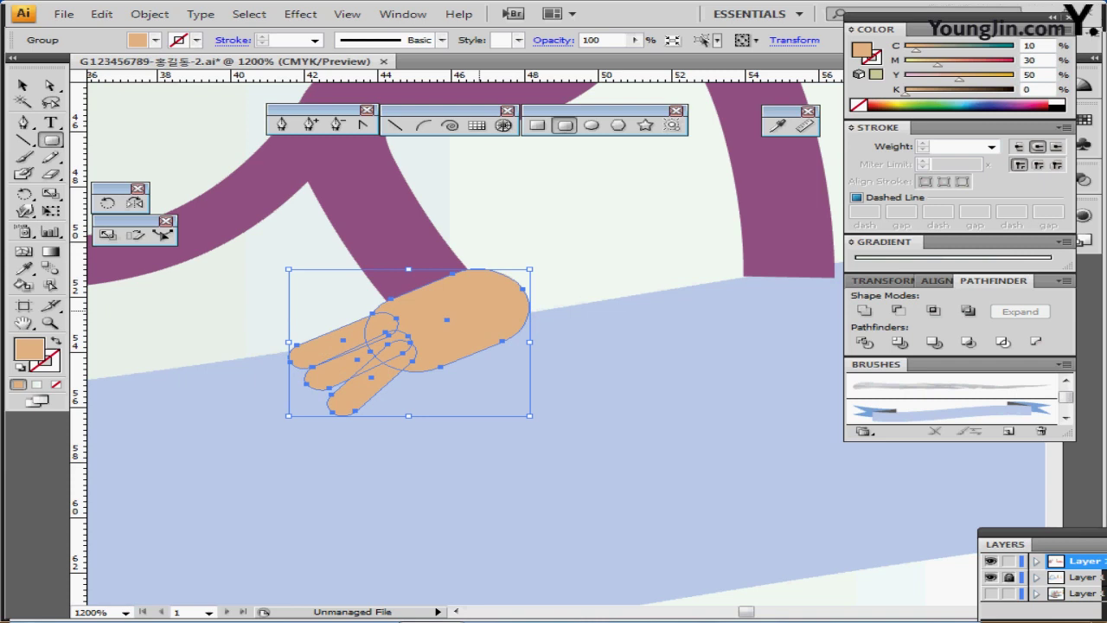
{"action": "key", "text": "ctrl+minus"}
{"action": "key", "text": "ctrl+minus"}
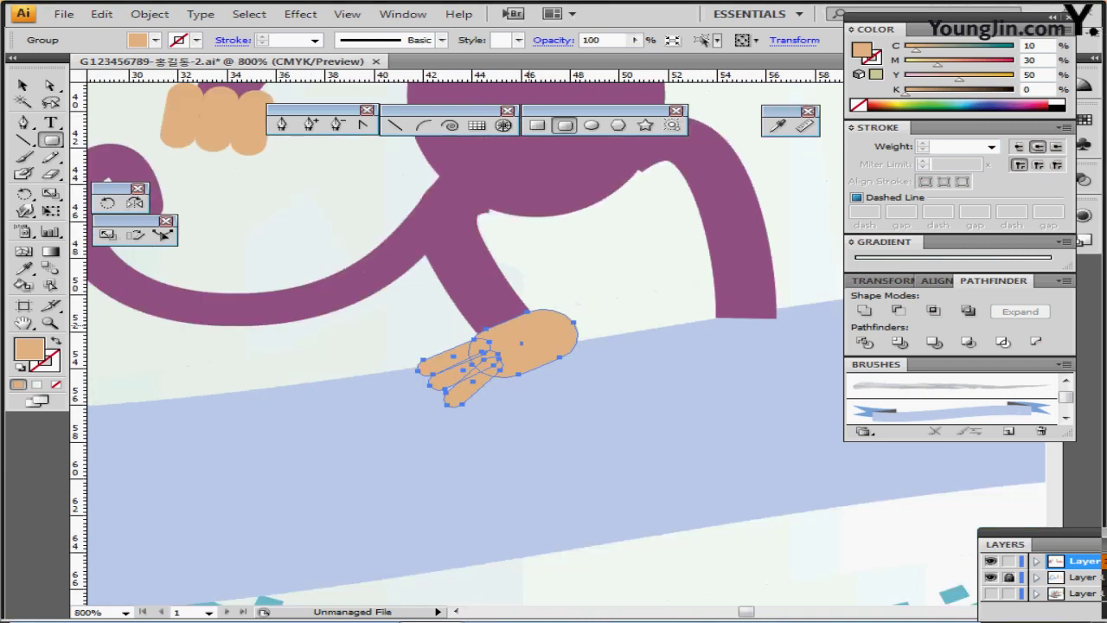
{"action": "left_click_drag", "start_coordinate": [457, 348], "coordinate": [401, 384]}
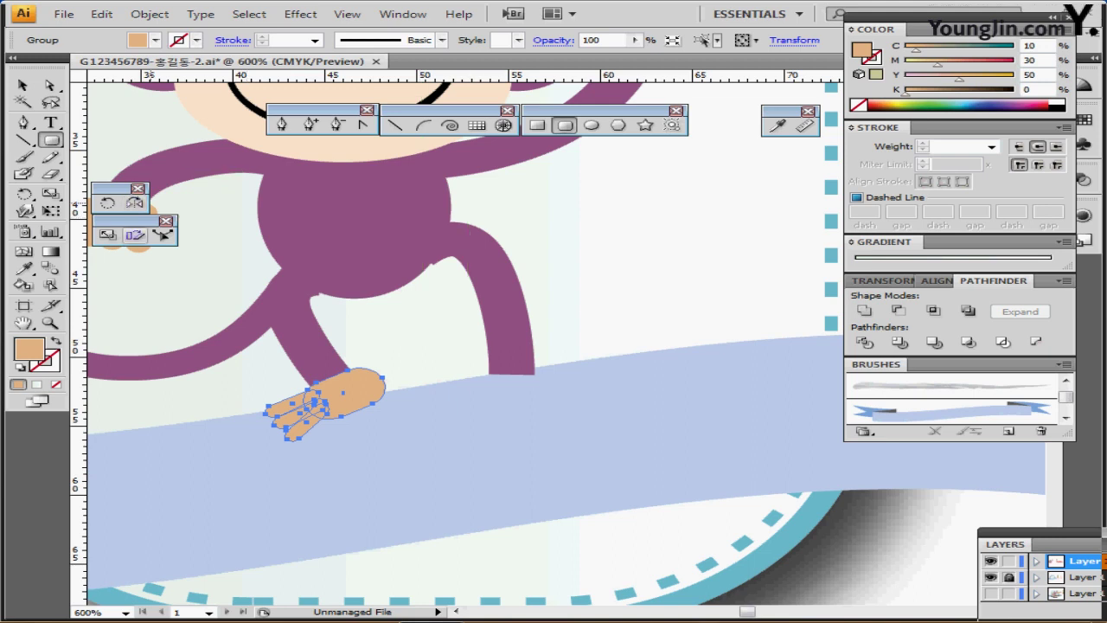
Create a copy of the foot group reflected across the vertical axis and fit it to the end of the other leg
{"action": "double_click", "coordinate": [134, 202]}
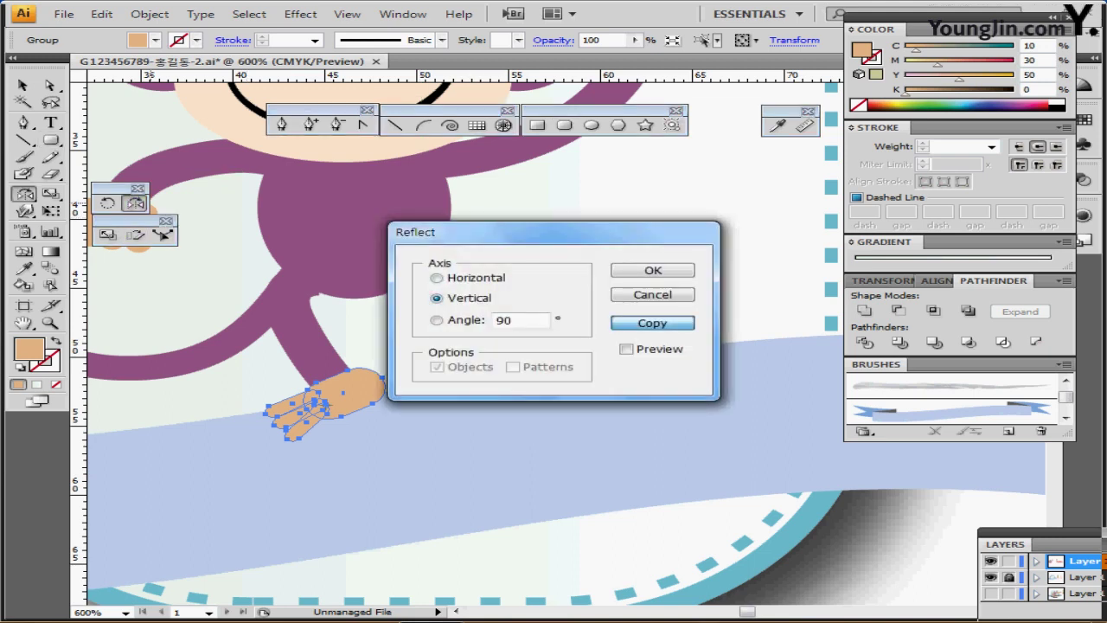
{"action": "left_click", "coordinate": [652, 322]}
{"action": "left_click_drag", "start_coordinate": [329, 374], "coordinate": [548, 369]}
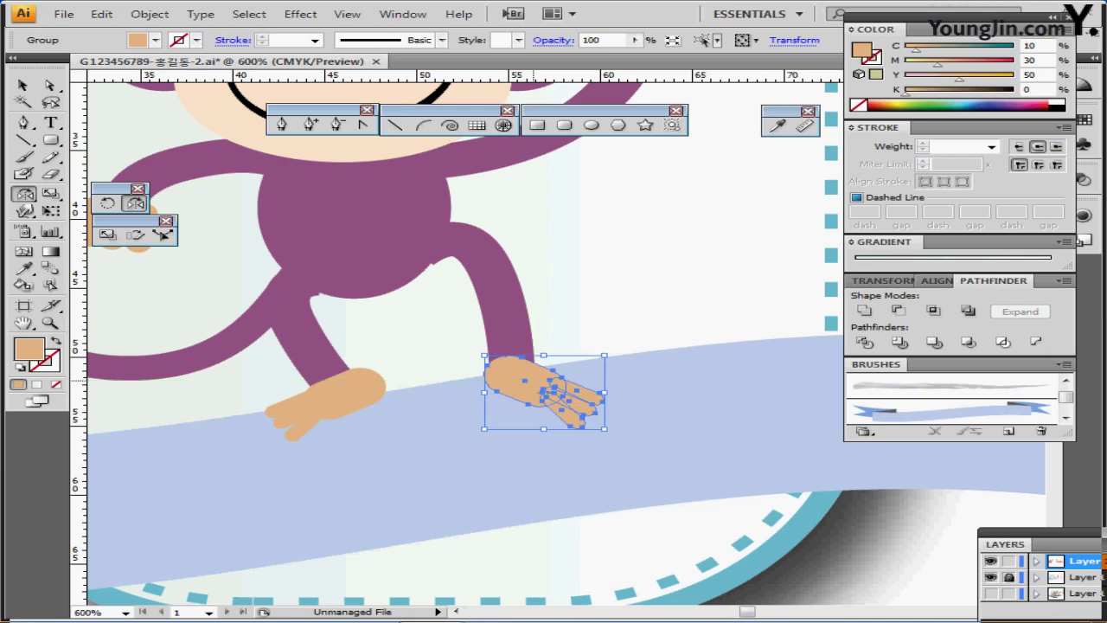
{"action": "left_click_drag", "start_coordinate": [534, 380], "coordinate": [535, 373]}
Move both legs together with their feet slightly up and clear the selection
{"action": "key", "text": "ctrl+minus"}
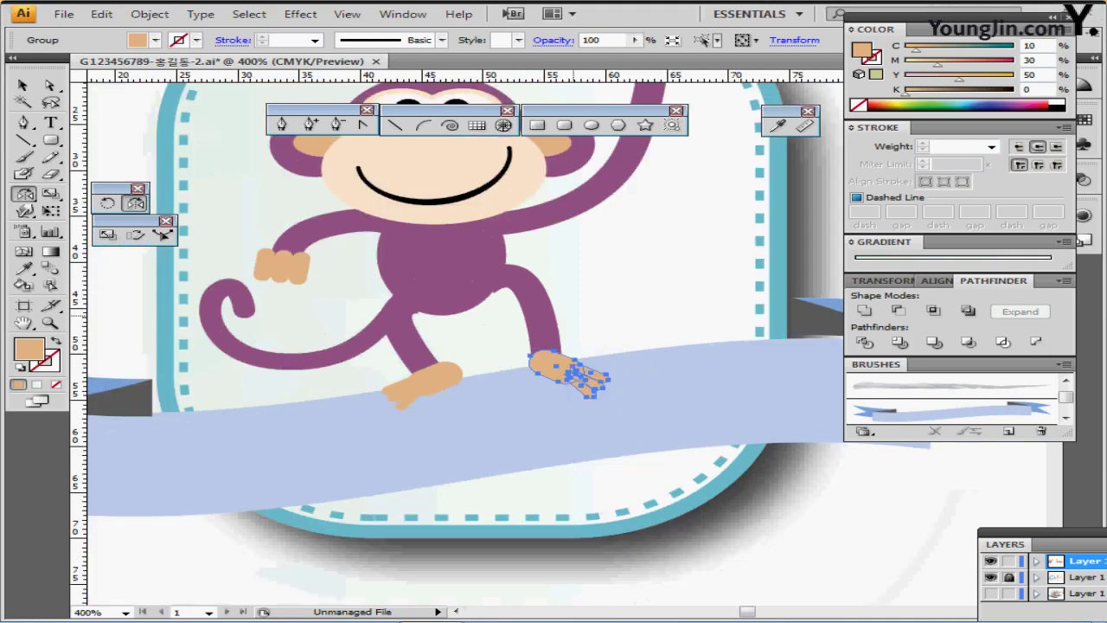
{"action": "key", "text": "ctrl+minus"}
{"action": "left_click", "coordinate": [563, 387]}
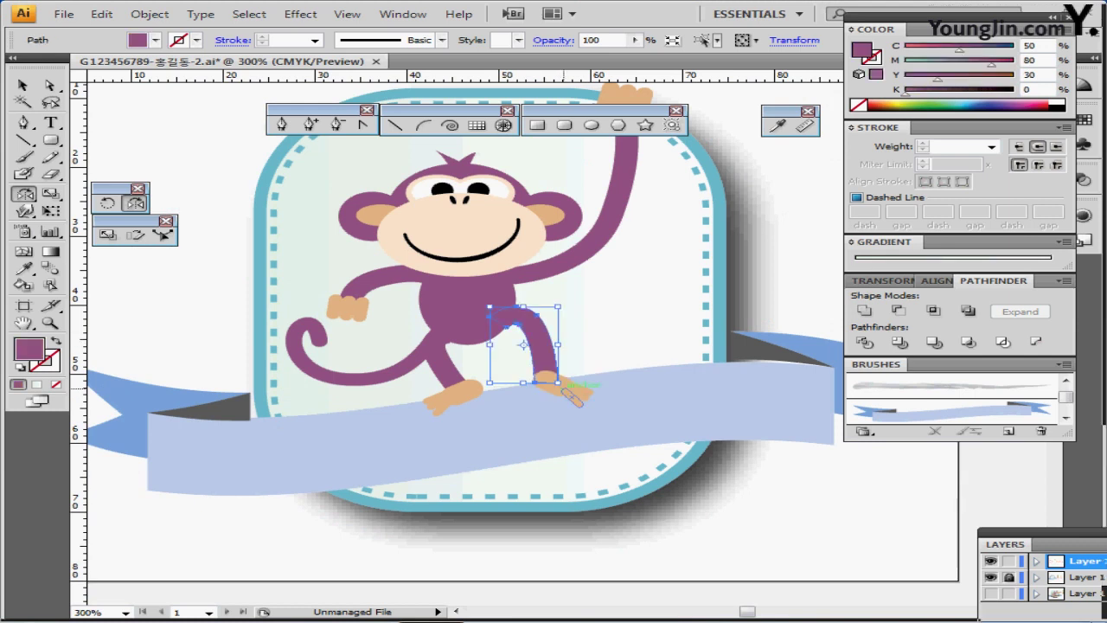
{"action": "left_click", "coordinate": [445, 394], "text": "shift"}
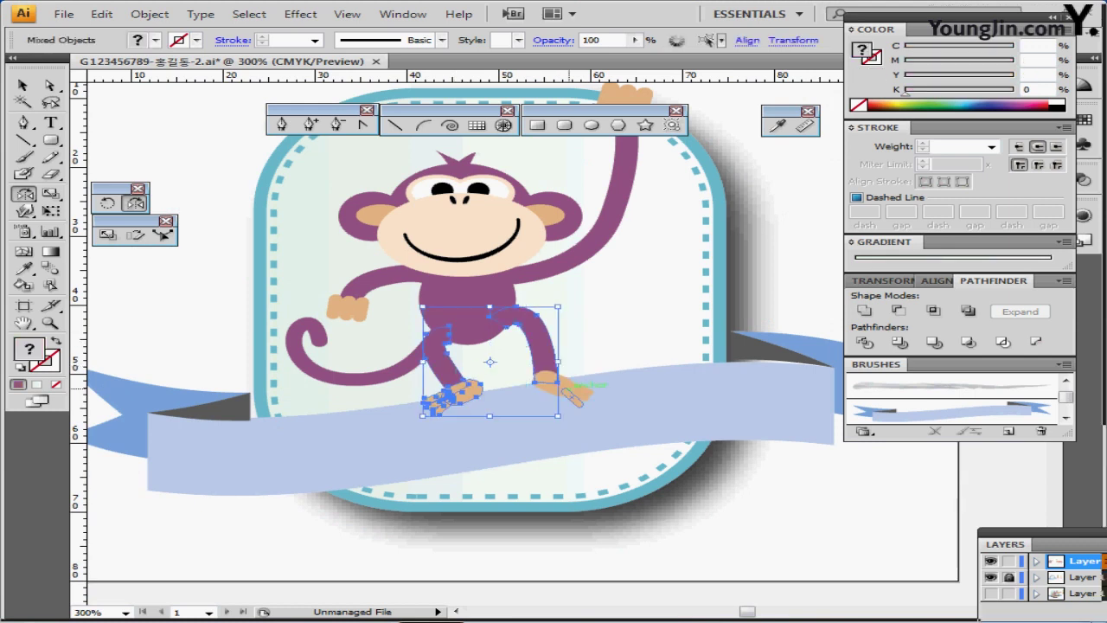
{"action": "left_click", "coordinate": [567, 389], "text": "shift"}
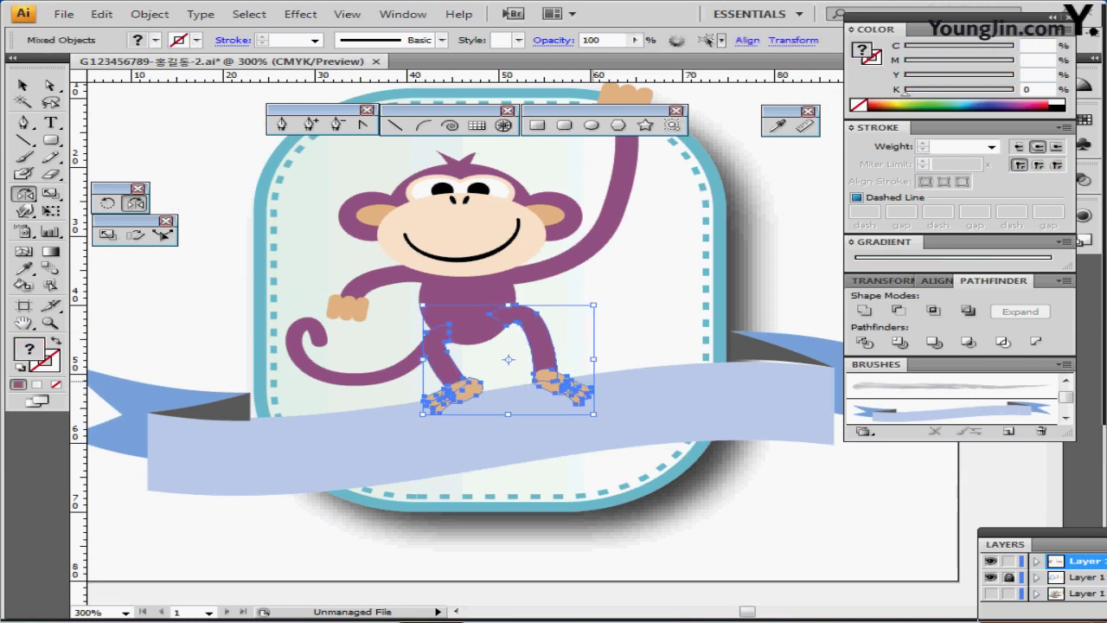
{"action": "left_click", "coordinate": [640, 296]}
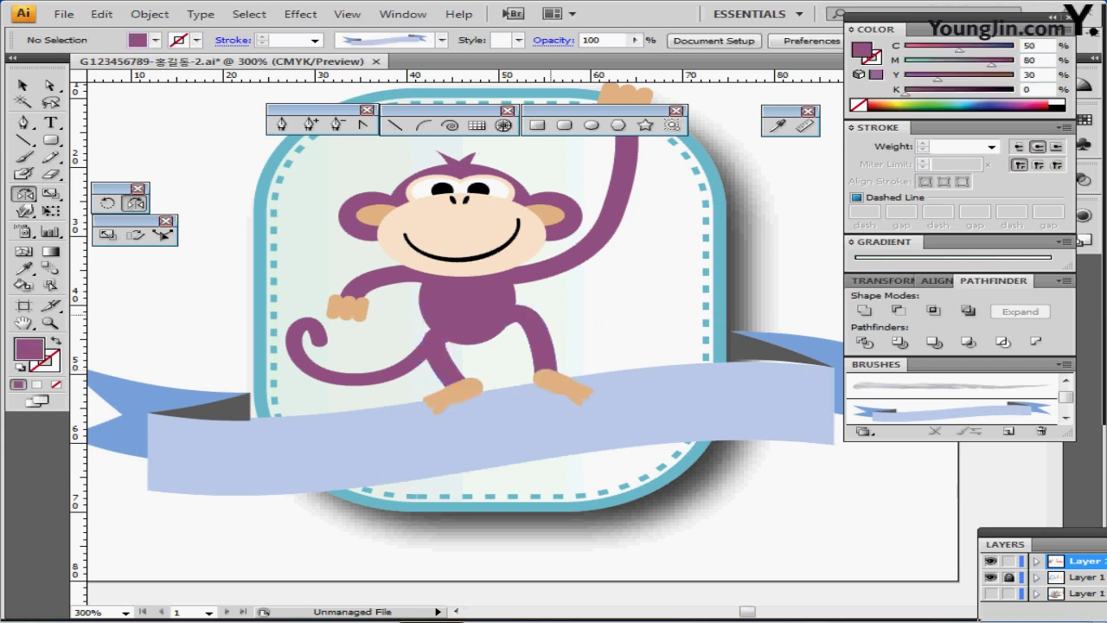
Show the traced sketch guides and draw the closed banana outline across the monkey's lowered hand with the Pen tool
{"action": "left_click_drag", "start_coordinate": [551, 315], "coordinate": [533, 365]}
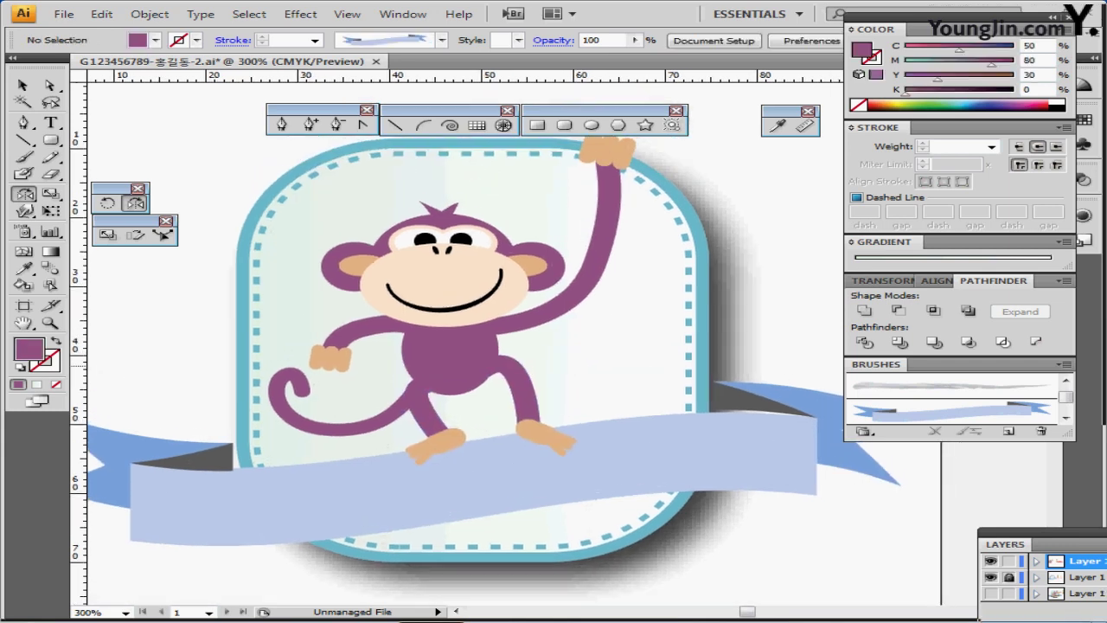
{"action": "left_click", "coordinate": [405, 366], "text": "ctrl"}
{"action": "left_click", "coordinate": [547, 372], "text": "ctrl"}
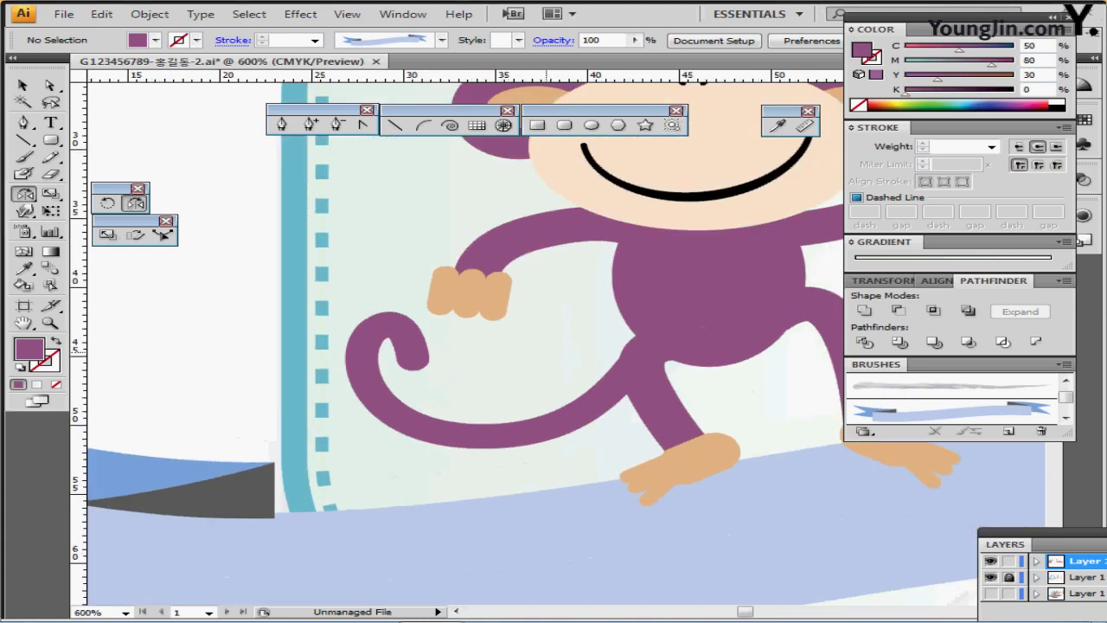
{"action": "left_click_drag", "start_coordinate": [580, 347], "coordinate": [426, 368]}
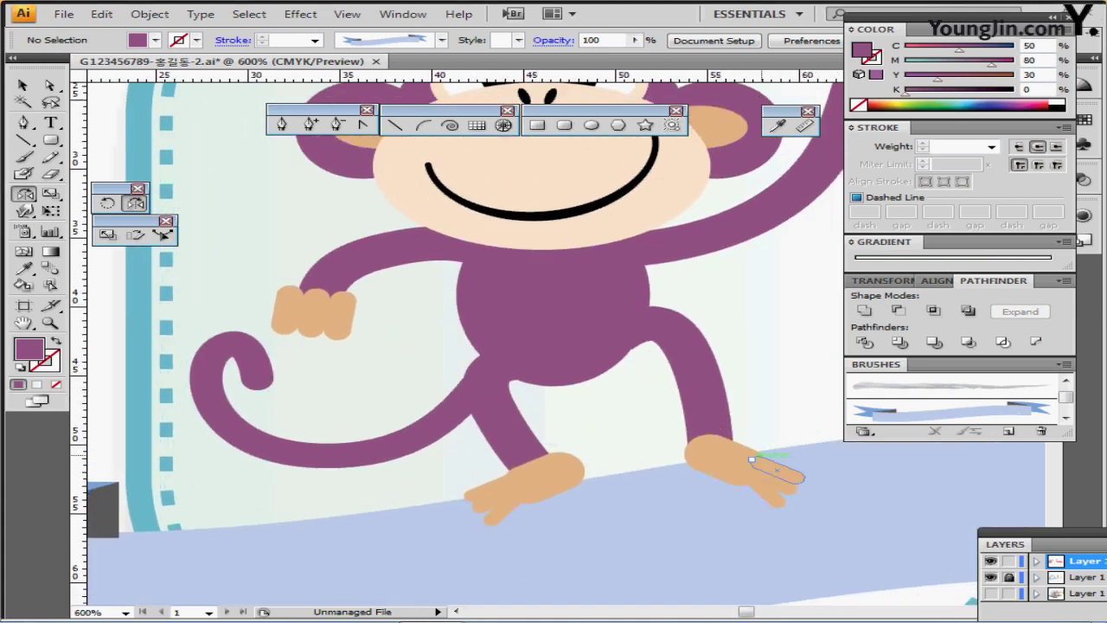
{"action": "key", "text": "ctrl+semicolon"}
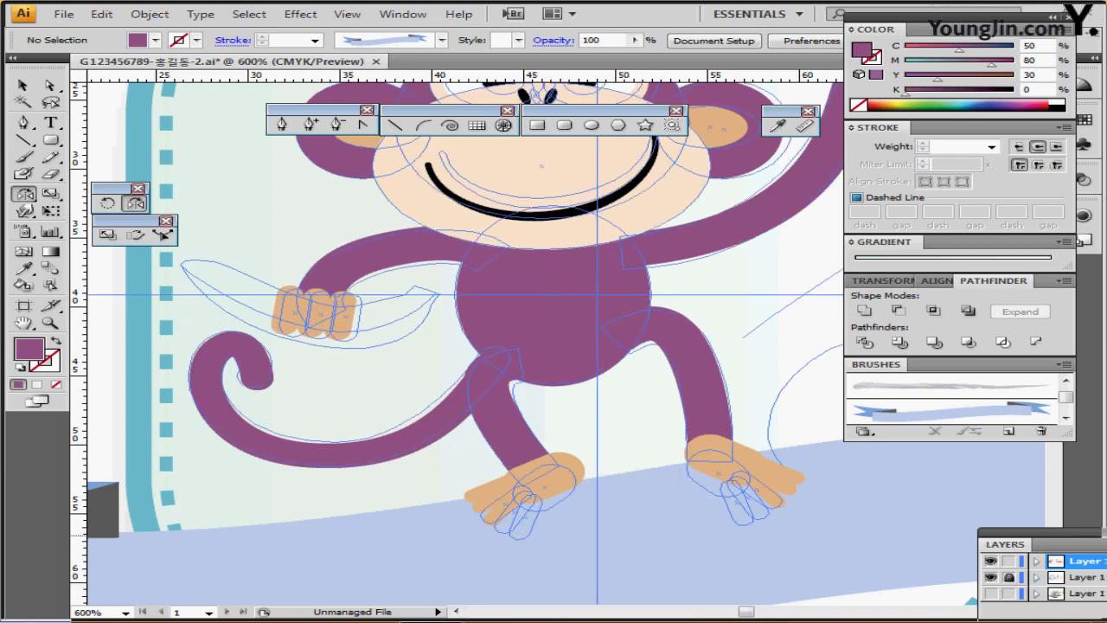
{"action": "left_click", "coordinate": [24, 122]}
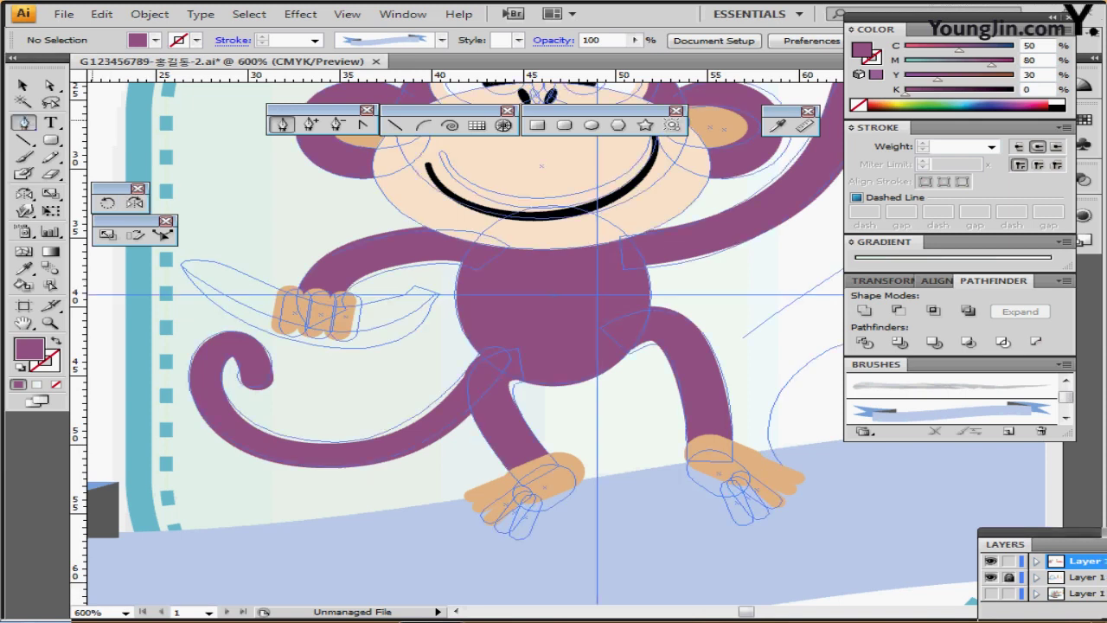
{"action": "left_click_drag", "start_coordinate": [180, 263], "coordinate": [250, 276]}
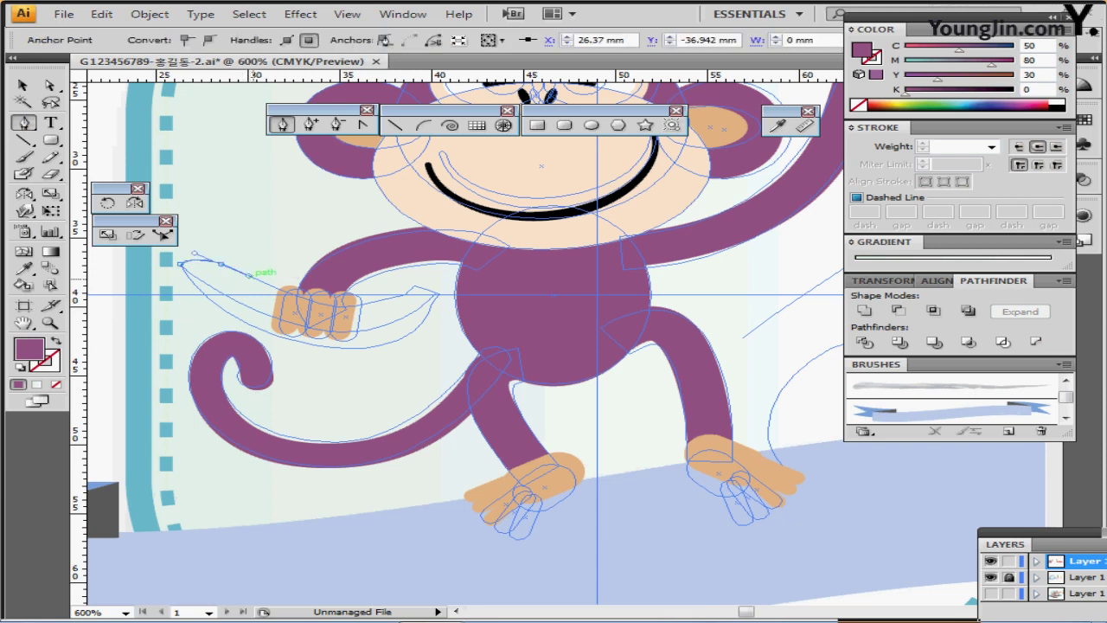
{"action": "left_click_drag", "start_coordinate": [355, 304], "coordinate": [243, 345]}
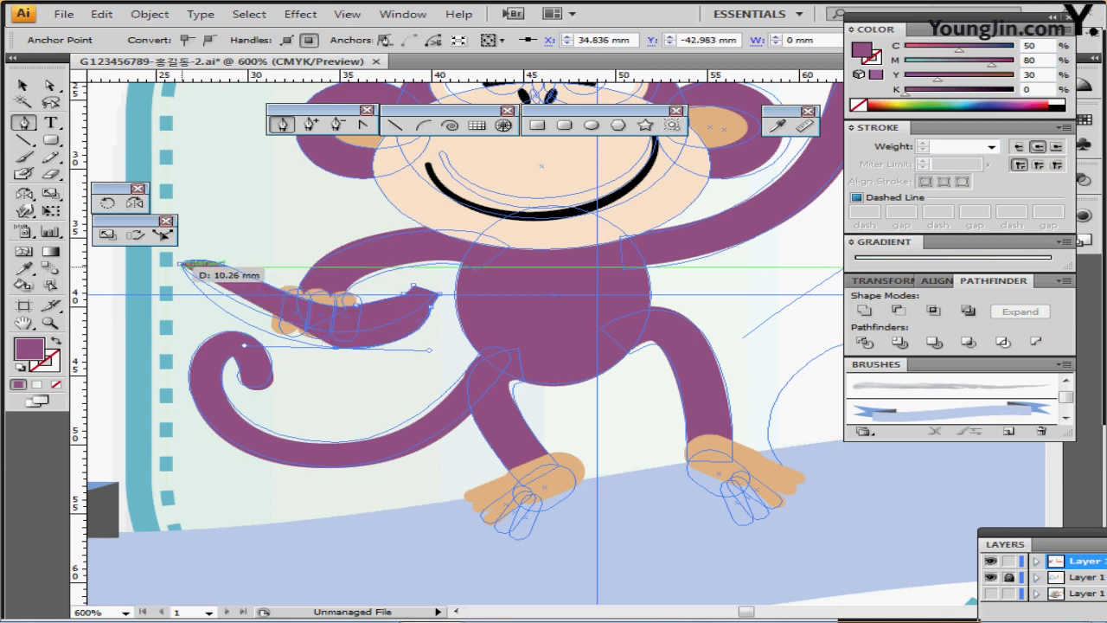
{"action": "left_click_drag", "start_coordinate": [181, 263], "coordinate": [184, 251]}
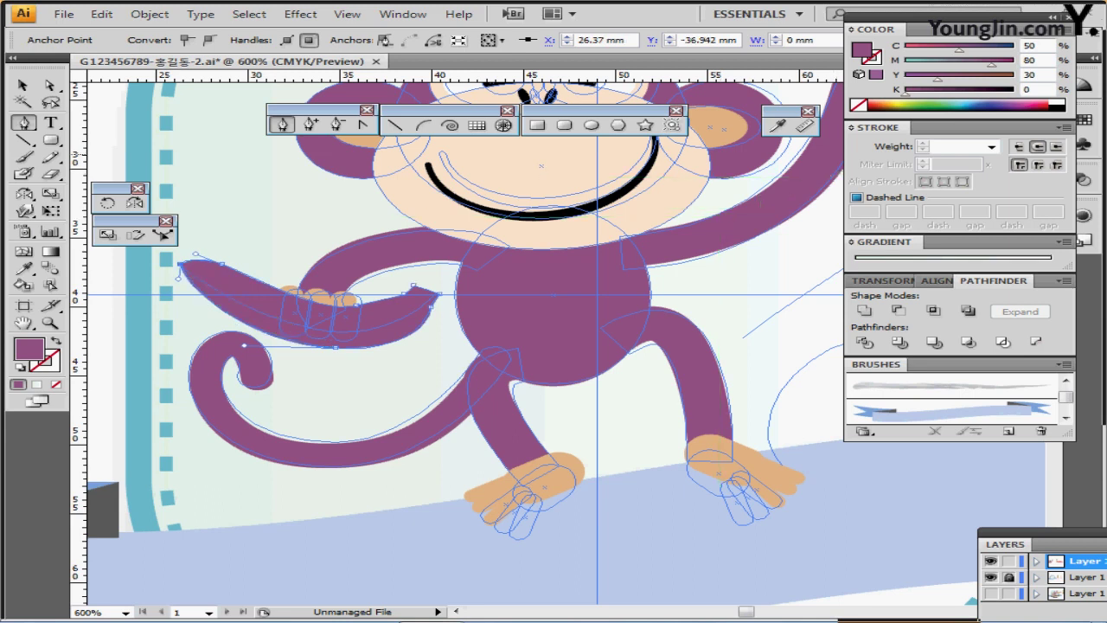
{"action": "left_click_drag", "start_coordinate": [959, 50], "coordinate": [905, 50]}
{"action": "double_click", "coordinate": [1030, 60]}
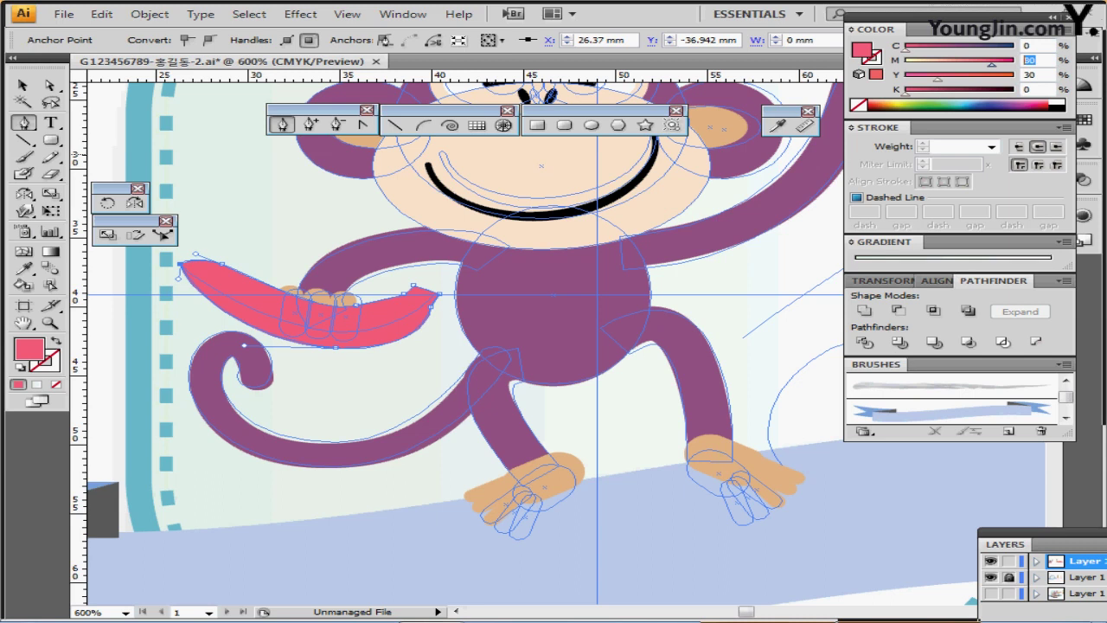
{"action": "double_click", "coordinate": [1028, 46]}
{"action": "type", "text": "70"}
{"action": "key", "text": "Tab"}
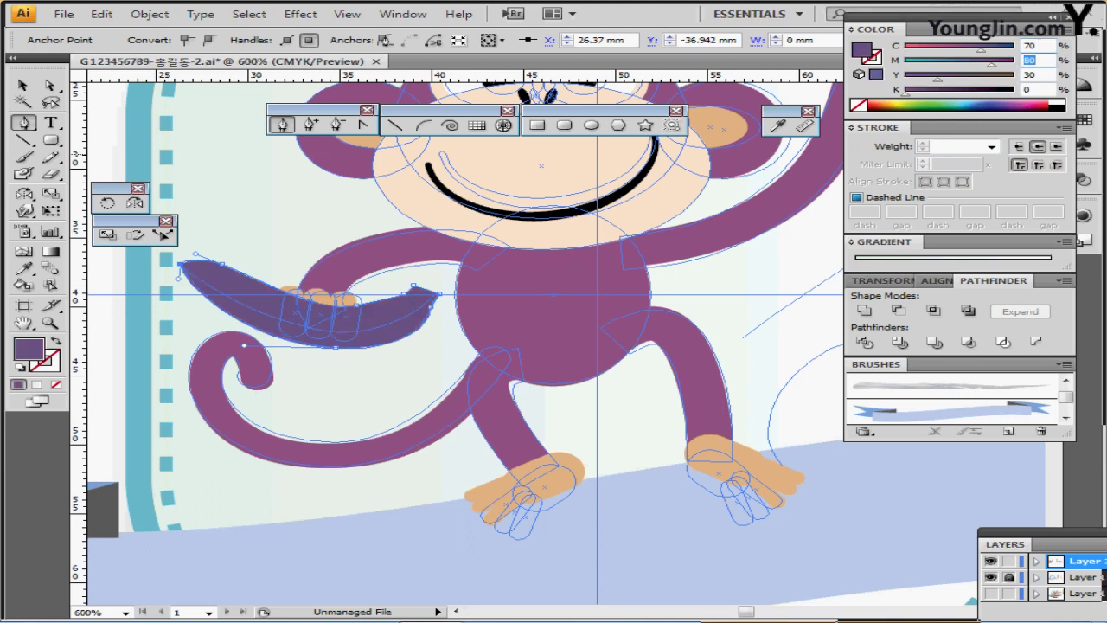
Fill the banana with yellow, C 0, M 10, Y 100, K 0, and clear the selection
{"action": "key", "text": "shift+Tab"}
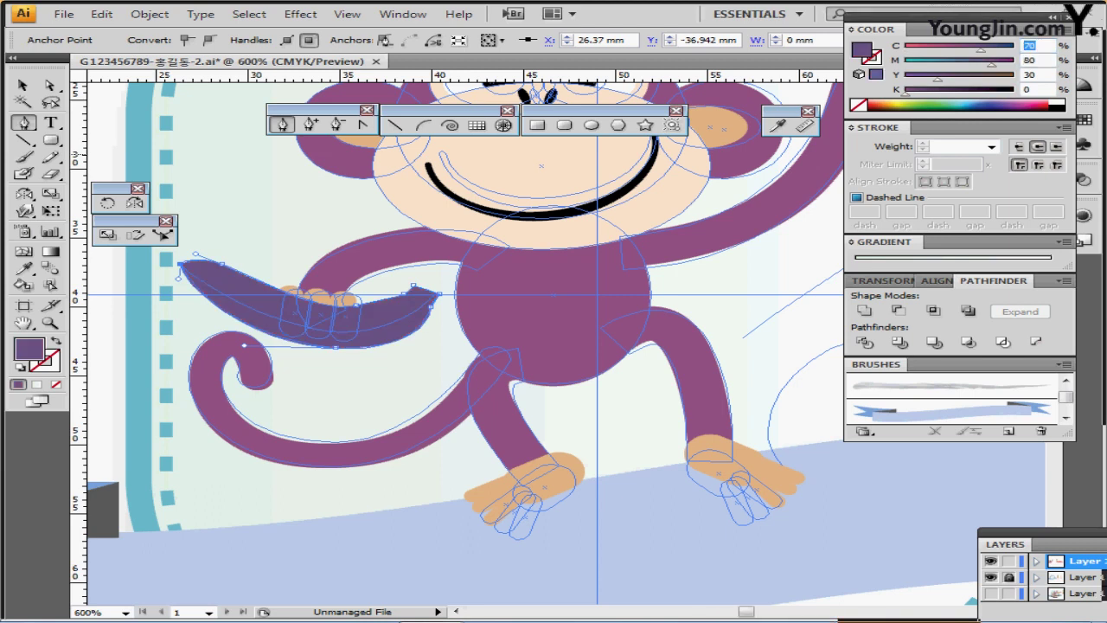
{"action": "type", "text": "0"}
{"action": "key", "text": "Tab"}
{"action": "type", "text": "10"}
{"action": "key", "text": "Tab"}
{"action": "type", "text": "100"}
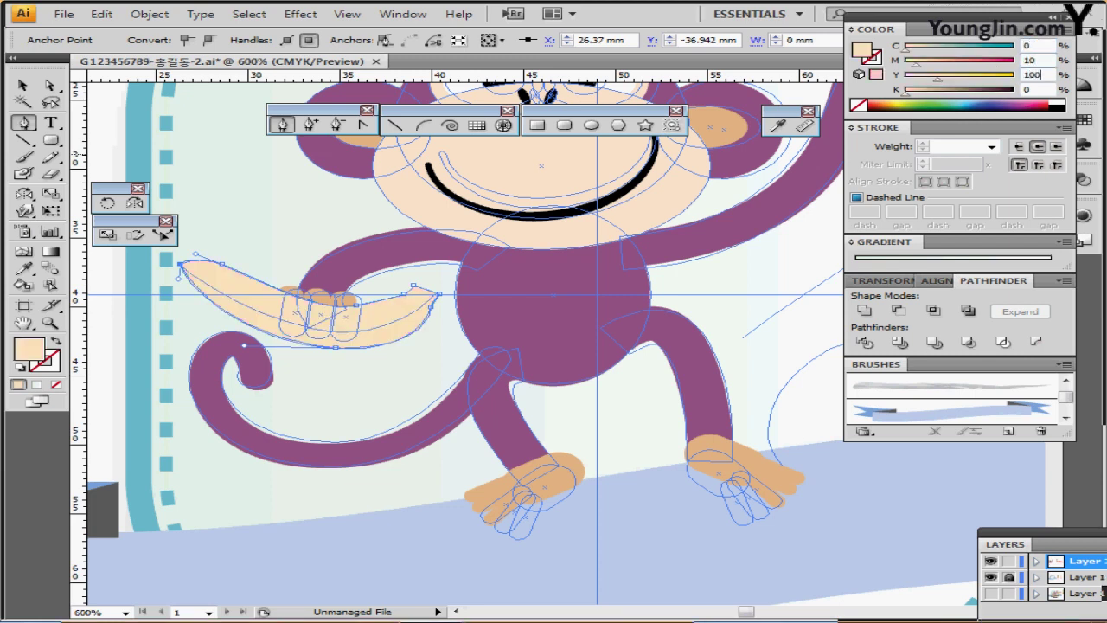
{"action": "key", "text": "Tab"}
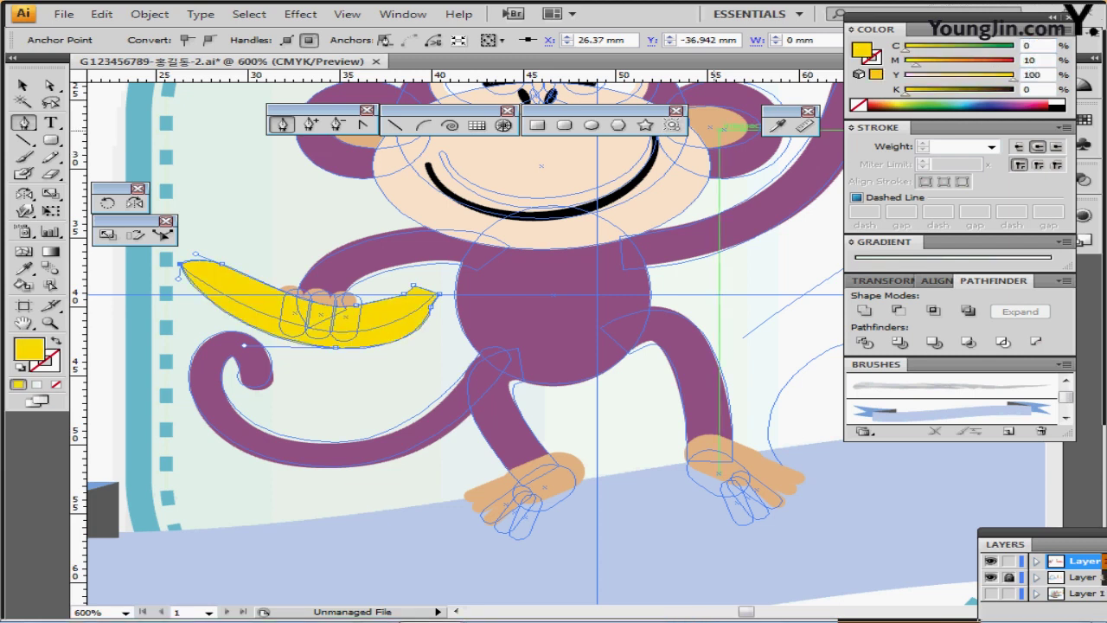
{"action": "key", "text": "ctrl"}
{"action": "left_click", "coordinate": [261, 216], "text": "ctrl"}
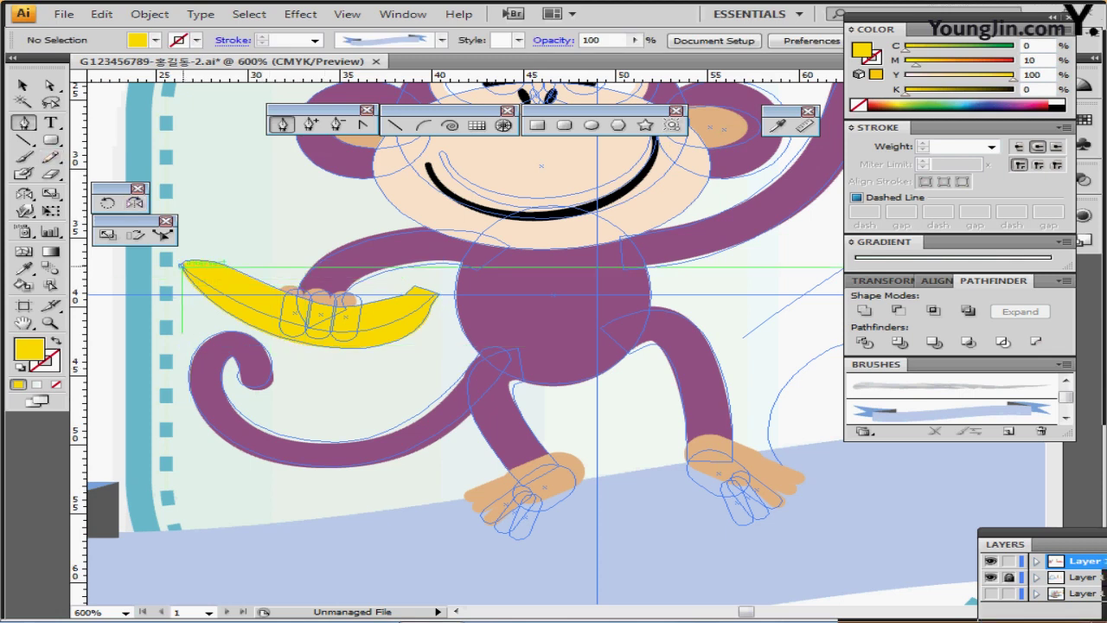
Draw an open curved line along the banana from tip to tip and swap its fill and stroke so it has only a stroke
{"action": "left_click", "coordinate": [182, 266]}
{"action": "left_click_drag", "start_coordinate": [311, 328], "coordinate": [357, 332]}
{"action": "left_click_drag", "start_coordinate": [435, 294], "coordinate": [482, 253]}
{"action": "left_click", "coordinate": [56, 341]}
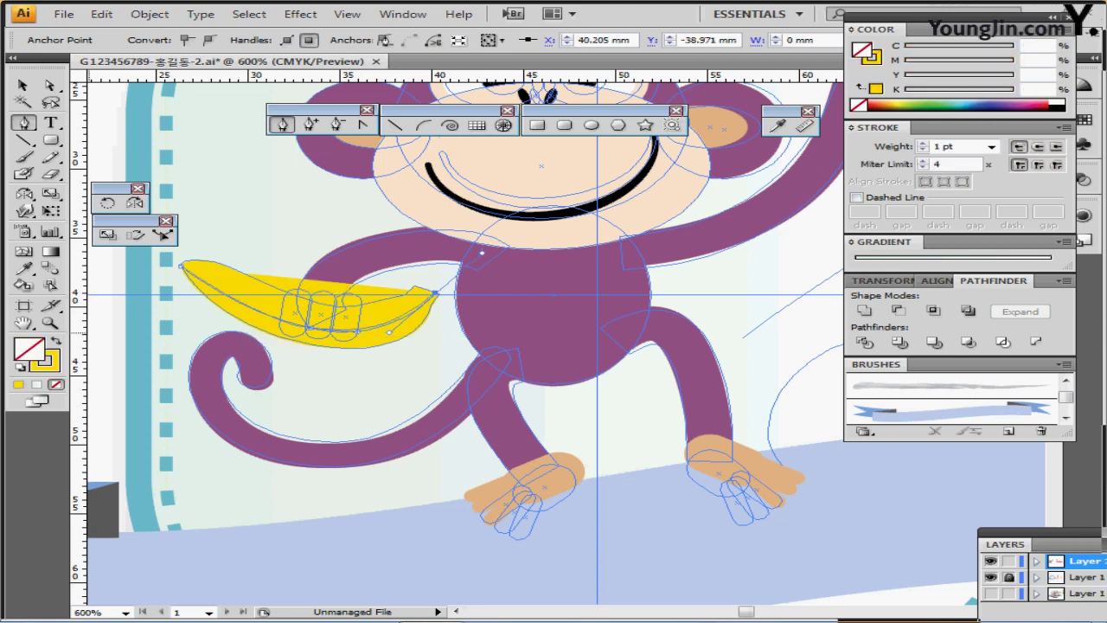
Set the curved line's stroke colour to green, C 70, M 0, Y 100, K 0
{"action": "key", "text": "x"}
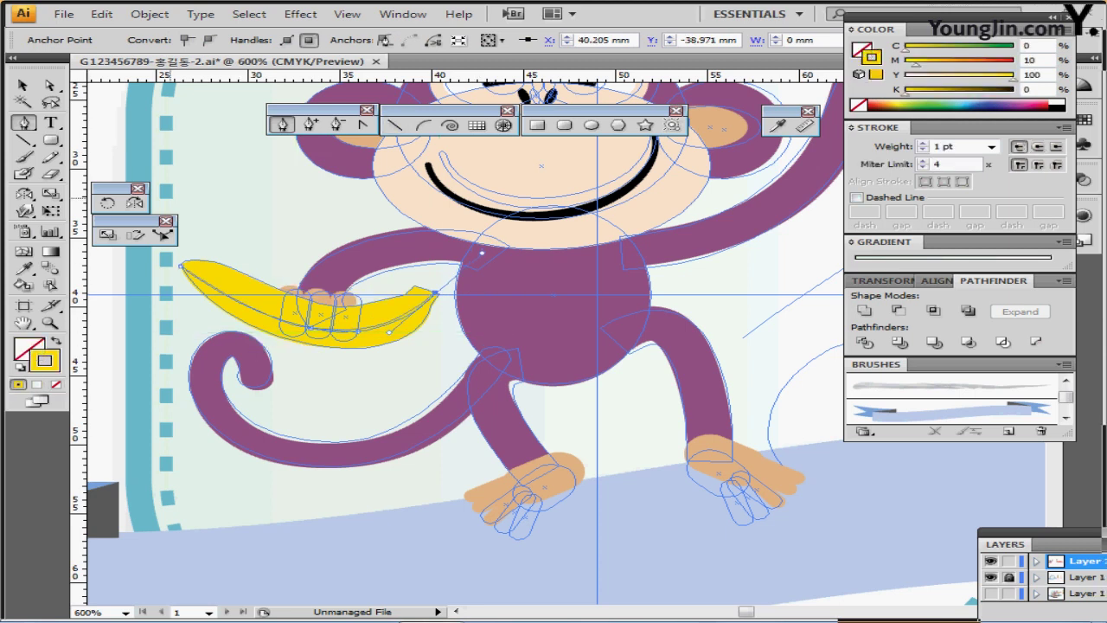
{"action": "double_click", "coordinate": [1028, 46]}
{"action": "type", "text": "70"}
{"action": "key", "text": "Tab"}
{"action": "key", "text": "Tab"}
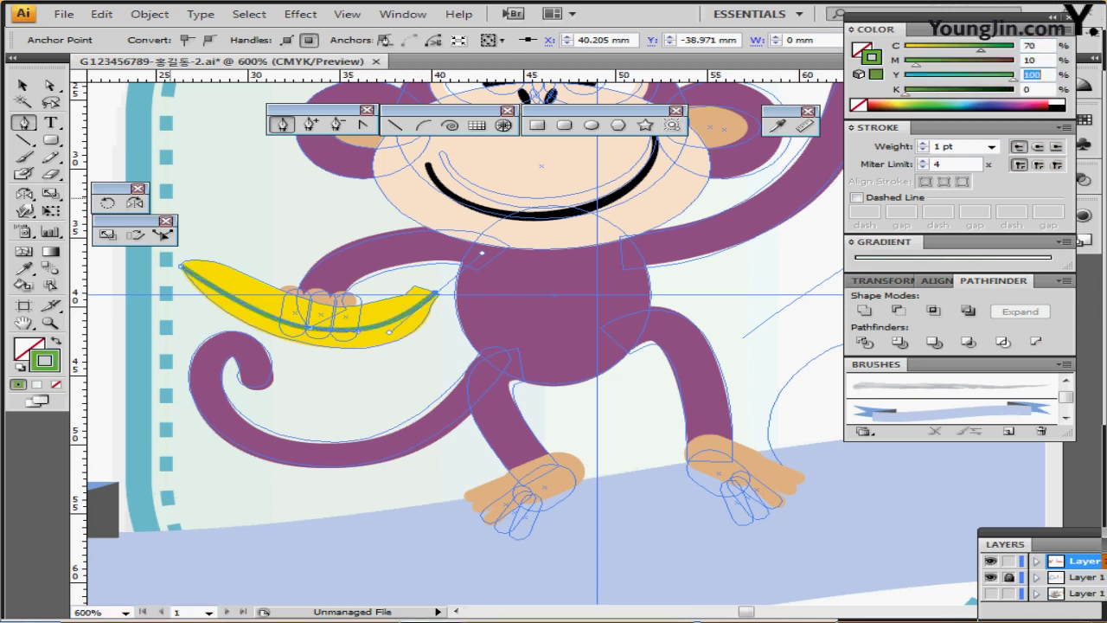
{"action": "key", "text": "shift+Tab"}
{"action": "type", "text": "0"}
{"action": "key", "text": "Tab"}
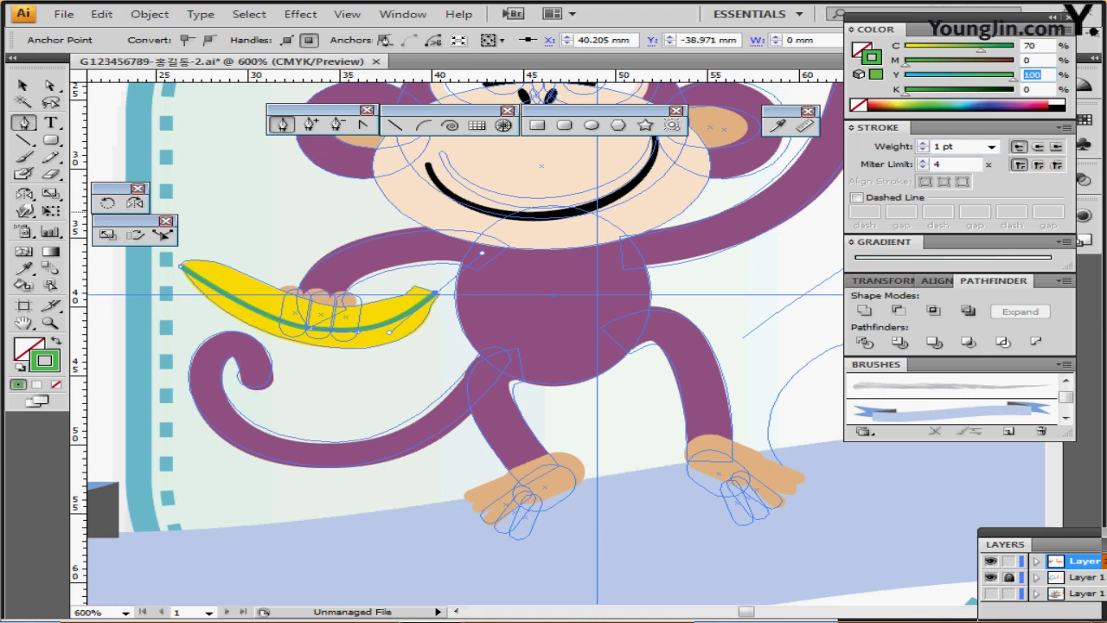
Make the green line on the banana dashed with a 3 pt dash and a 2 pt gap
{"action": "left_click", "coordinate": [944, 146]}
{"action": "left_click", "coordinate": [856, 197]}
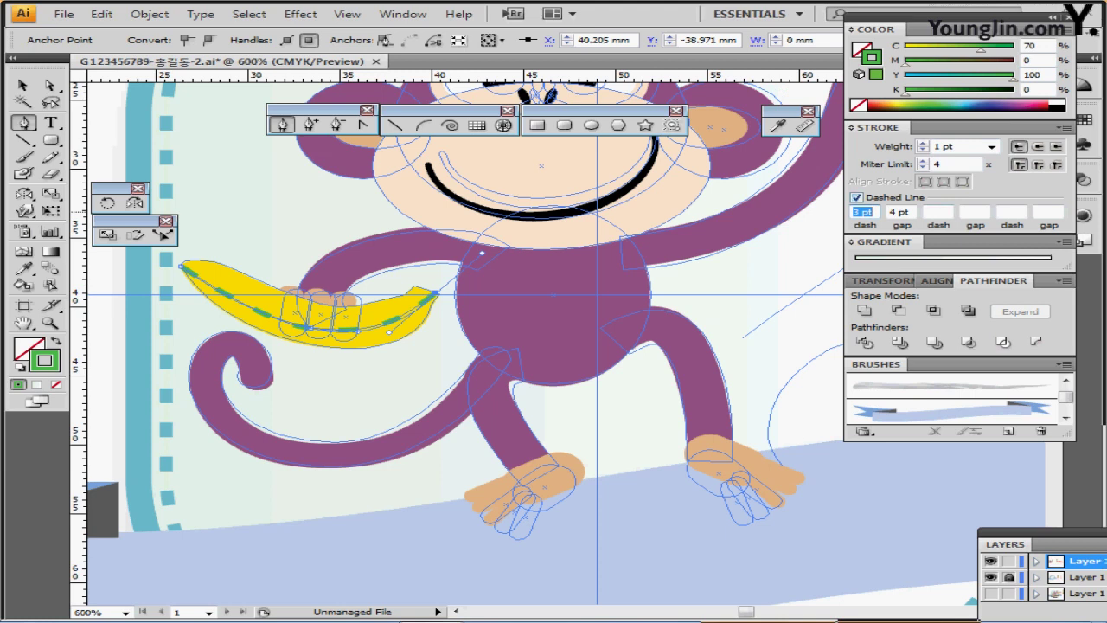
{"action": "key", "text": "Tab"}
{"action": "type", "text": "2"}
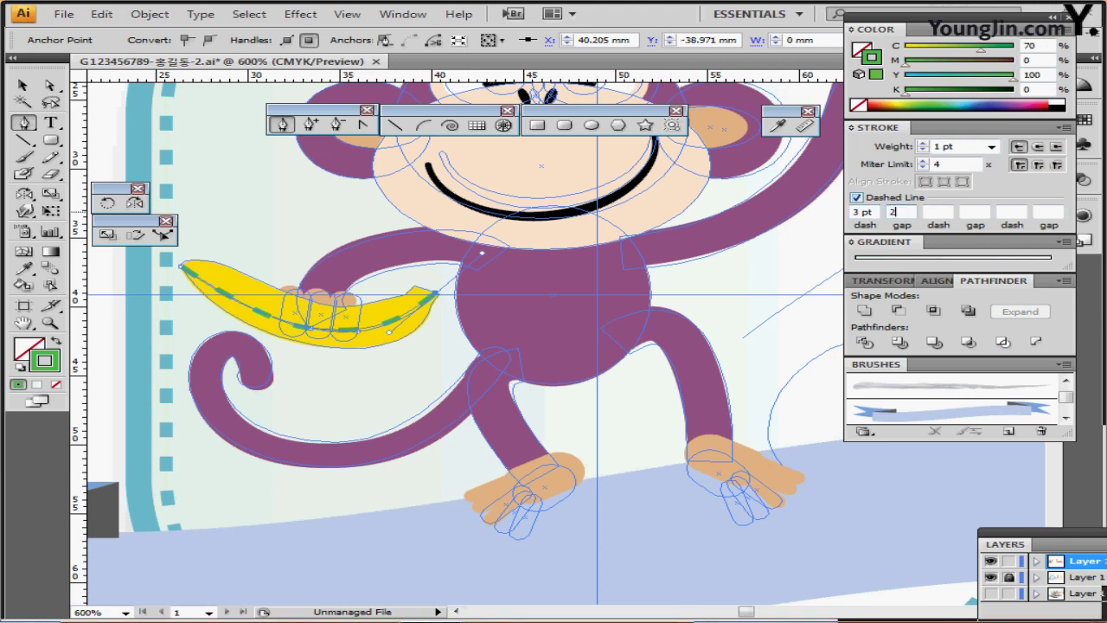
{"action": "key", "text": "Return"}
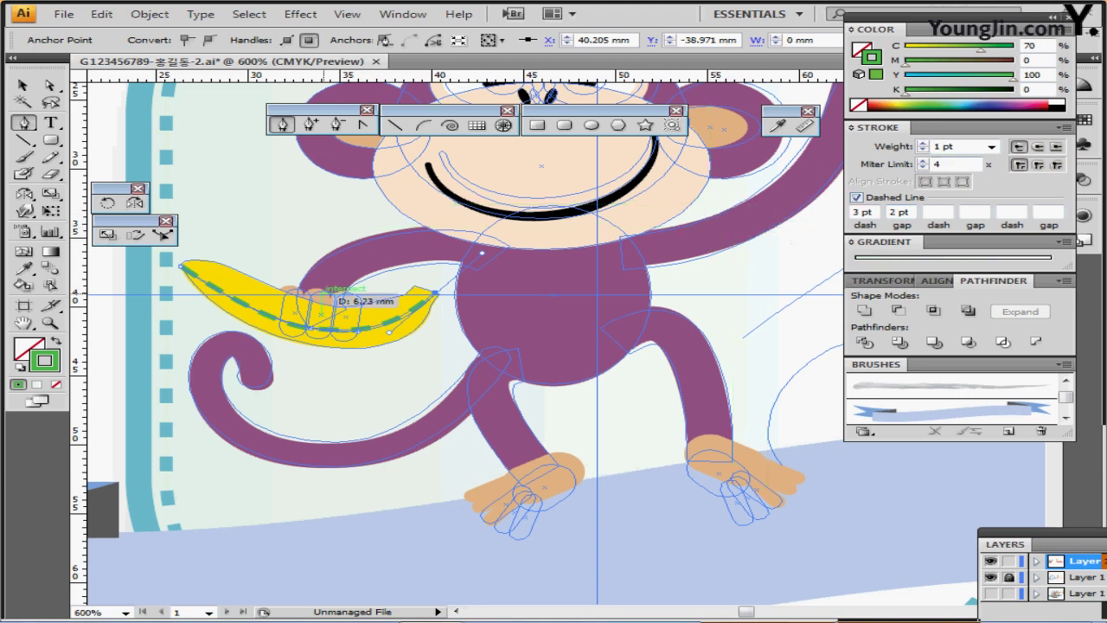
Hide the guides, bring the lowered hand's finger group in front of the banana, and clear the selection
{"action": "key", "text": "ctrl"}
{"action": "left_click", "coordinate": [327, 298], "text": "ctrl"}
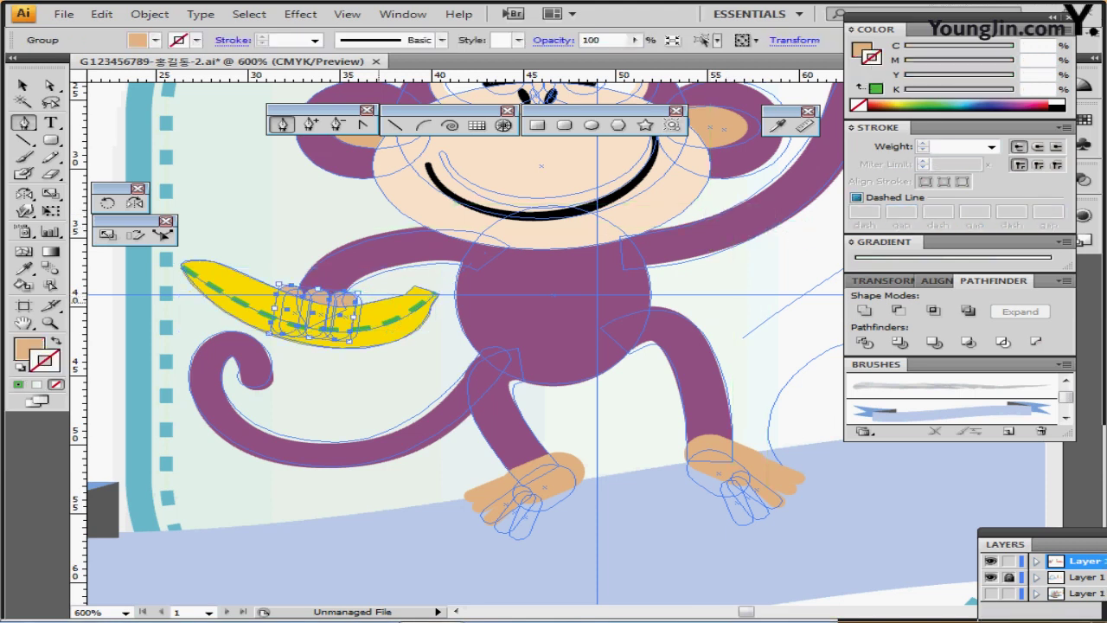
{"action": "key", "text": "ctrl+semicolon"}
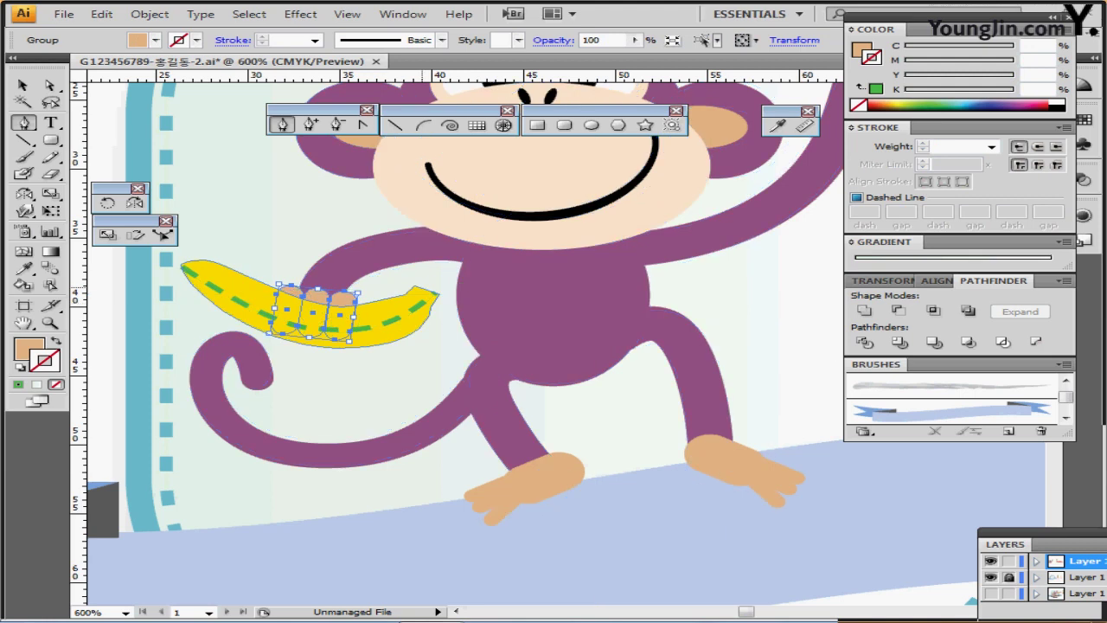
{"action": "key", "text": "ctrl+shift+bracketright"}
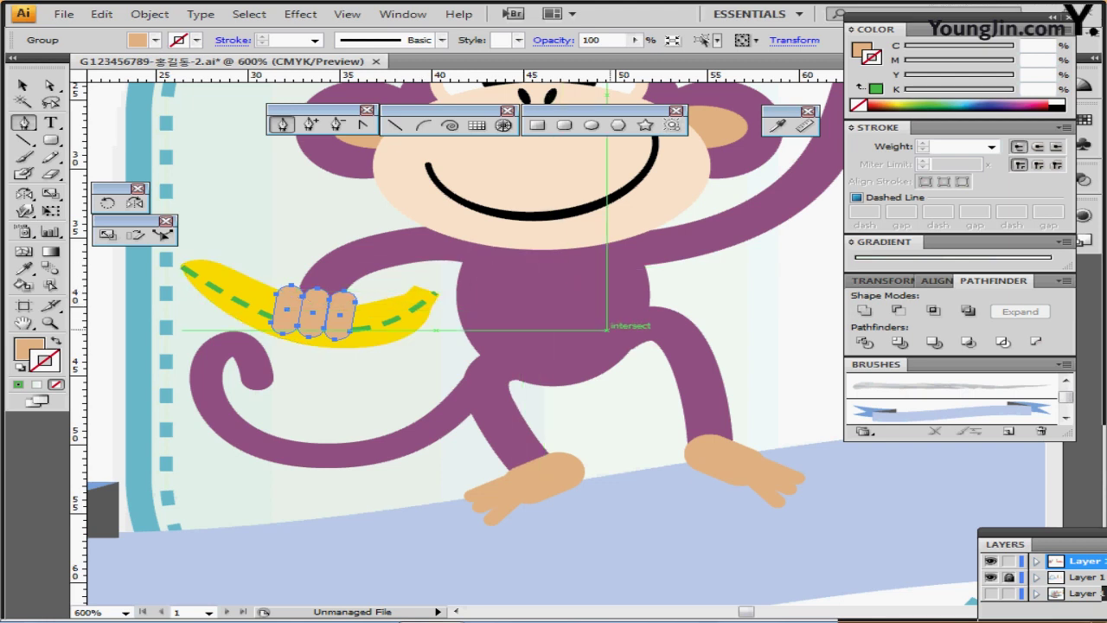
{"action": "left_click_drag", "start_coordinate": [738, 359], "coordinate": [541, 338]}
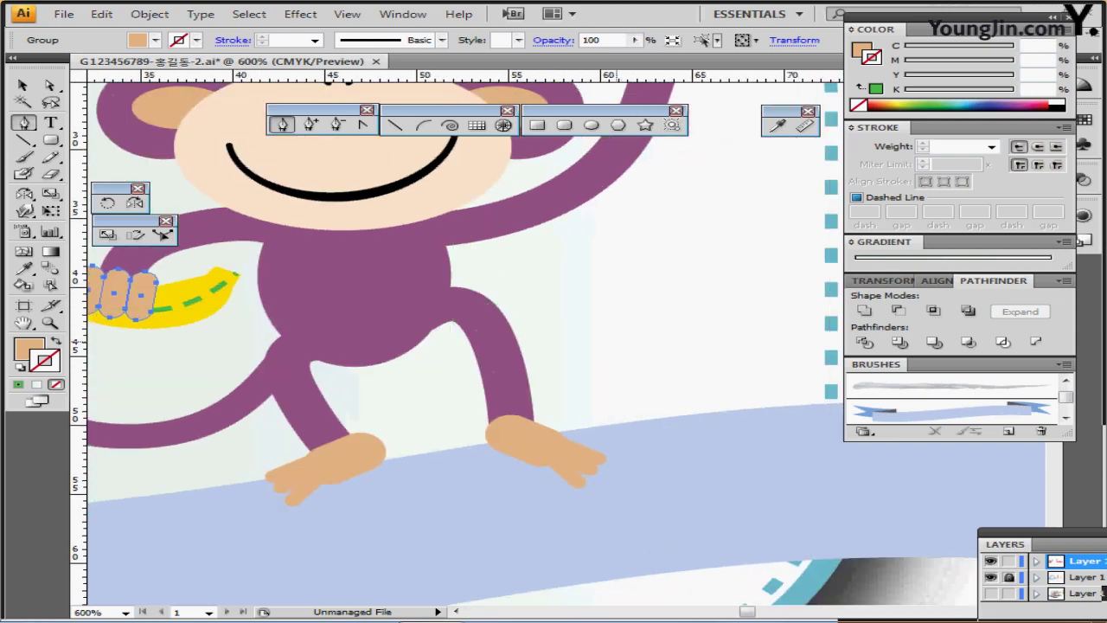
{"action": "key", "text": "ctrl+minus"}
{"action": "key", "text": "ctrl+minus"}
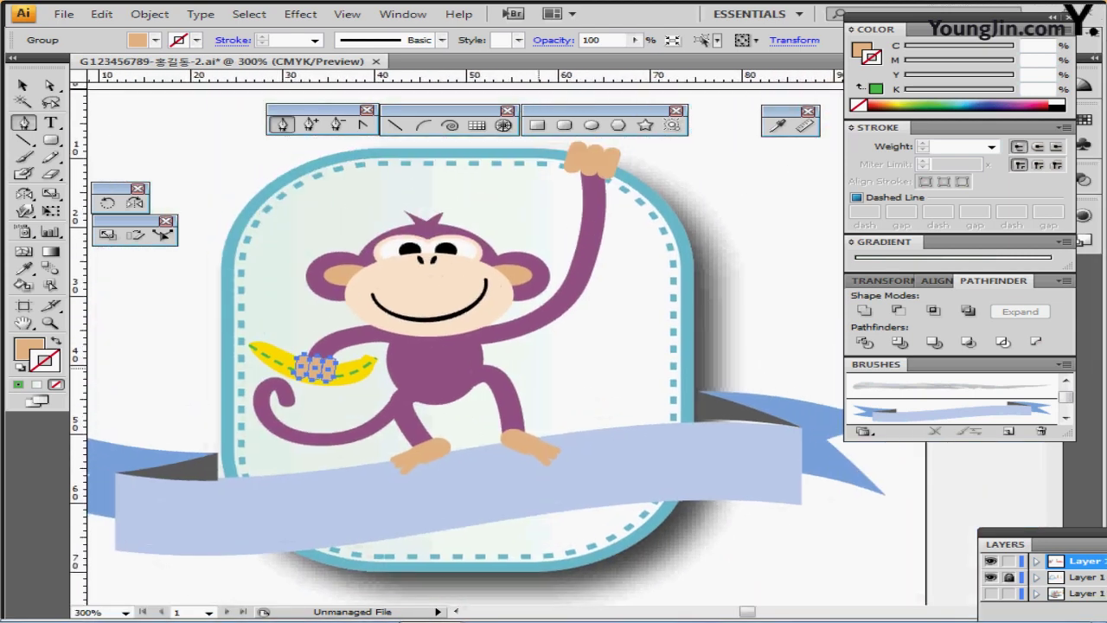
{"action": "left_click_drag", "start_coordinate": [534, 378], "coordinate": [531, 391]}
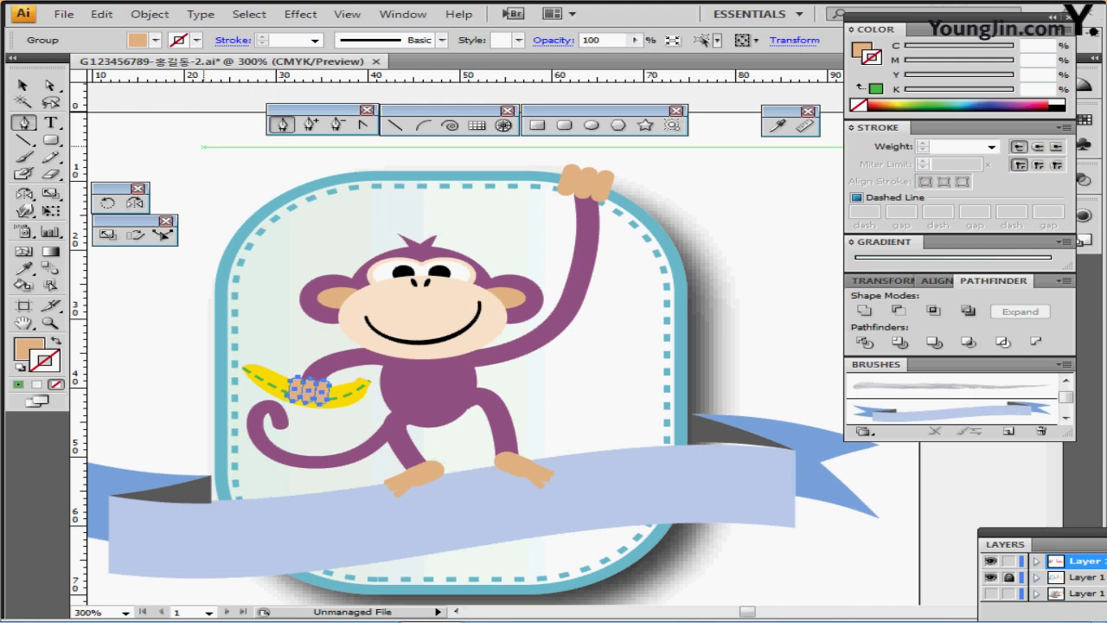
{"action": "left_click", "coordinate": [207, 160], "text": "ctrl"}
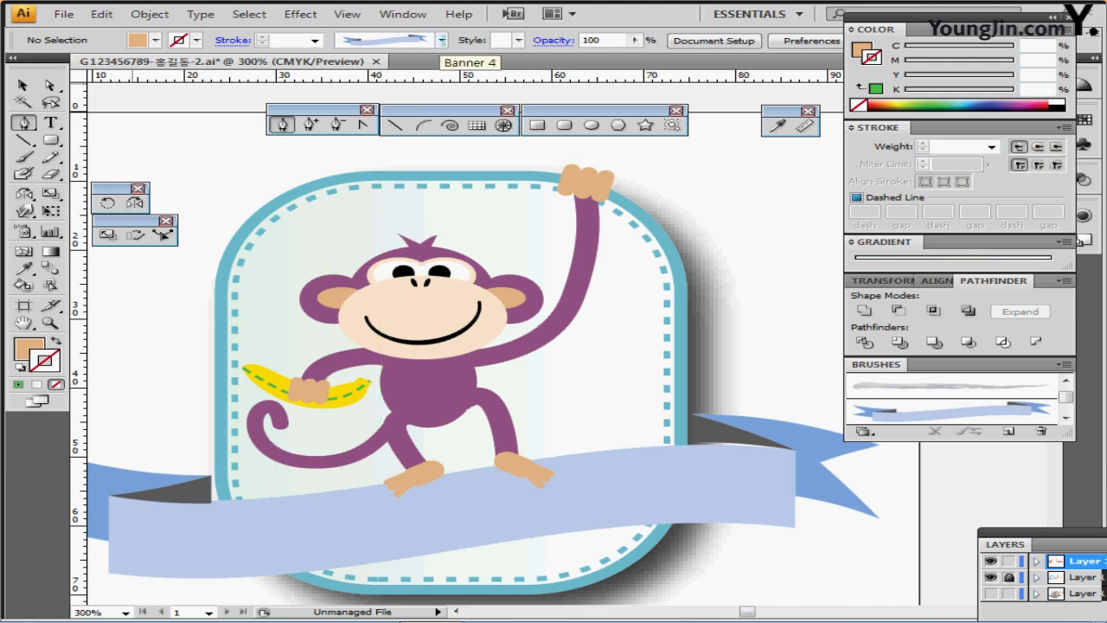
Load the Artistic_Ink brush library and choose the grey tangled scribble-line brush from it
{"action": "left_click", "coordinate": [442, 41]}
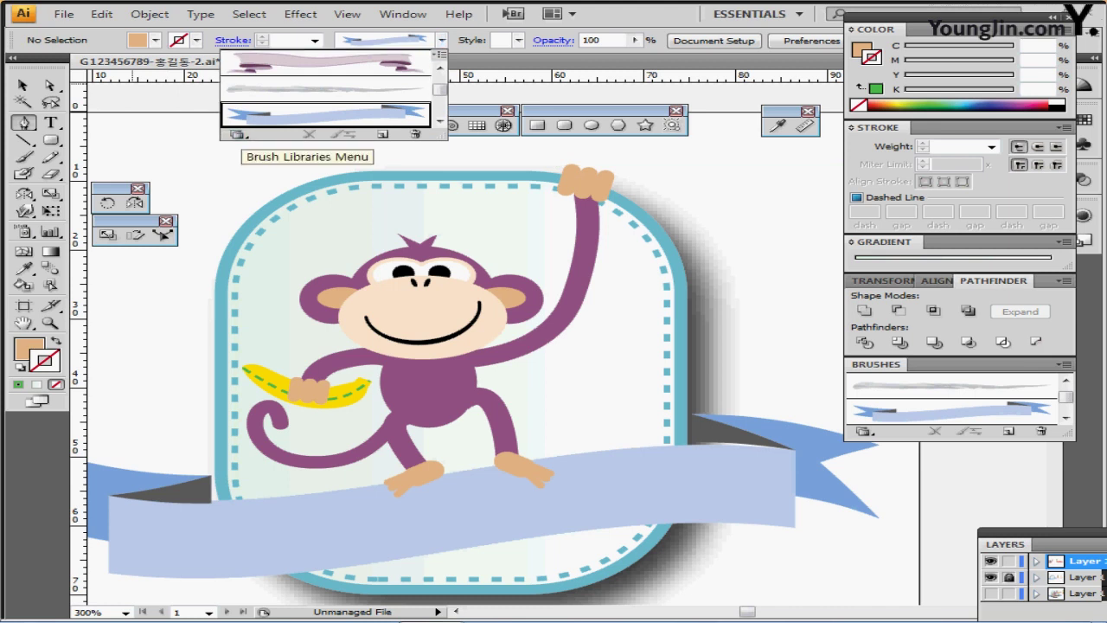
{"action": "left_click", "coordinate": [236, 134]}
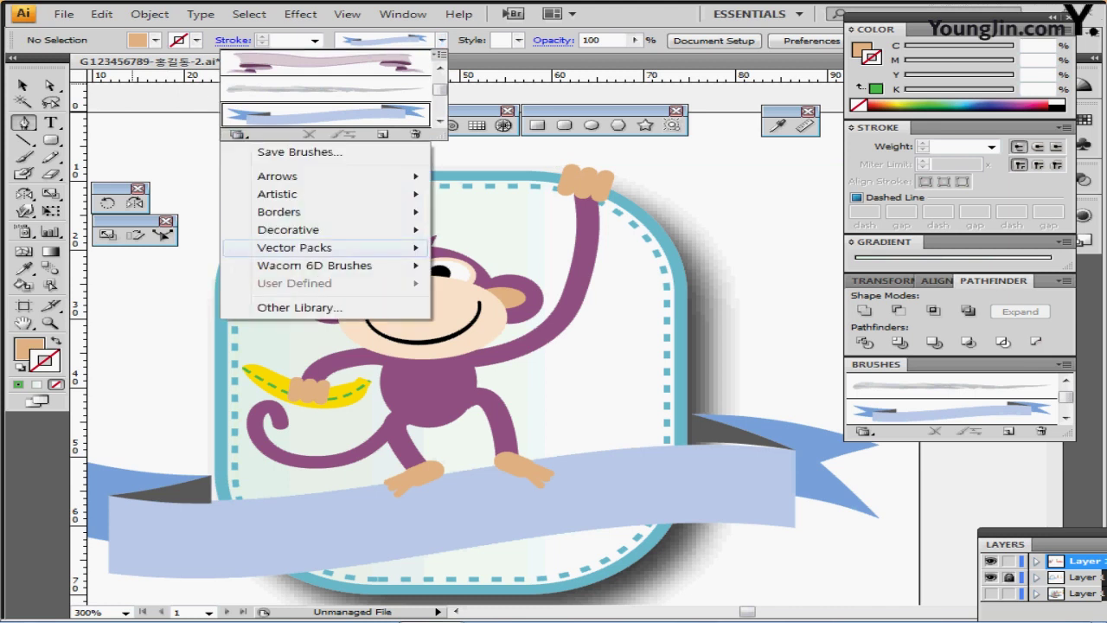
{"action": "mouse_move", "coordinate": [294, 193]}
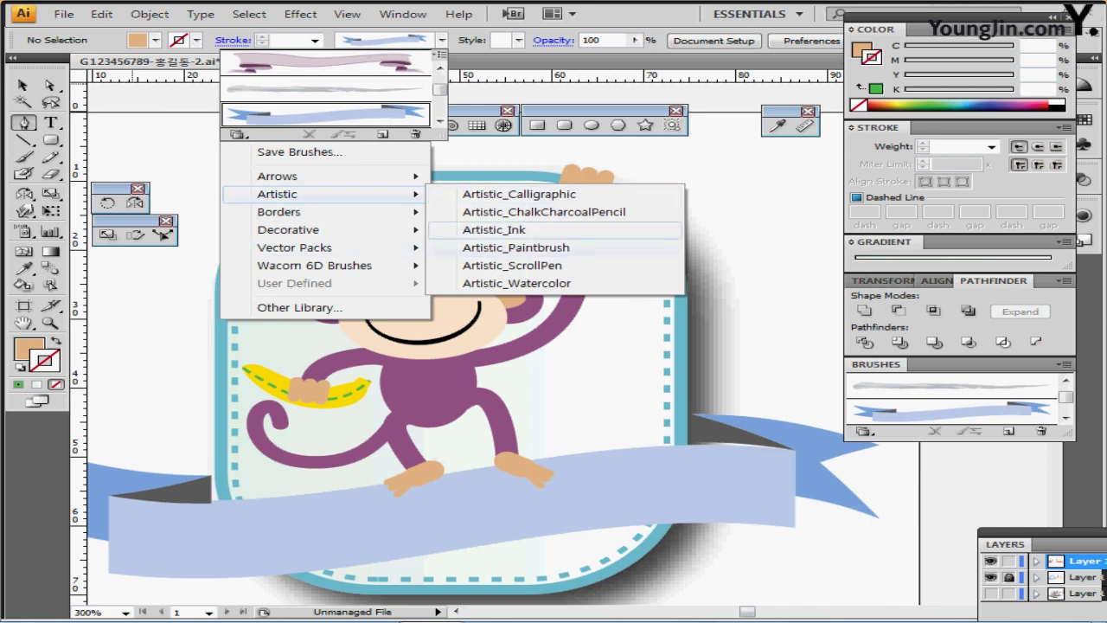
{"action": "left_click", "coordinate": [494, 230]}
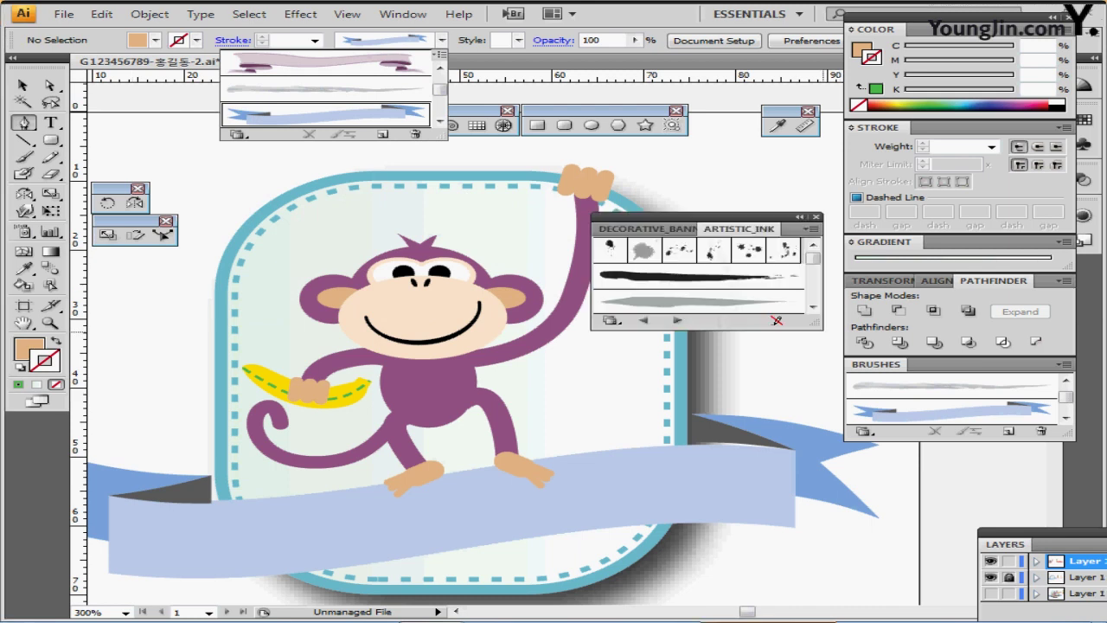
{"action": "left_click_drag", "start_coordinate": [815, 323], "coordinate": [814, 511]}
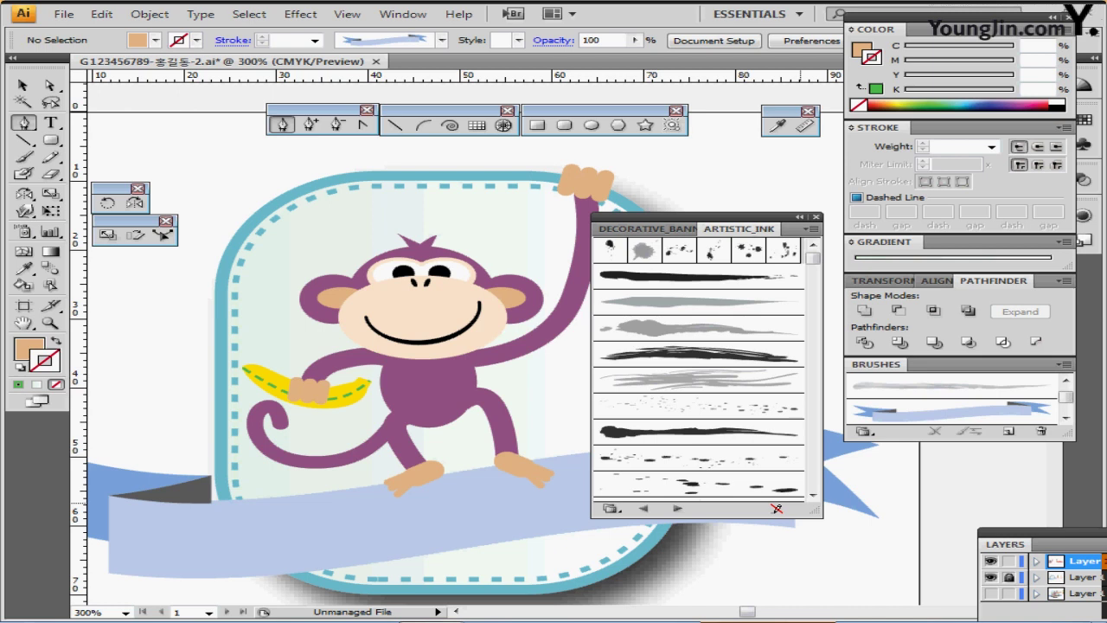
{"action": "left_click", "coordinate": [702, 381]}
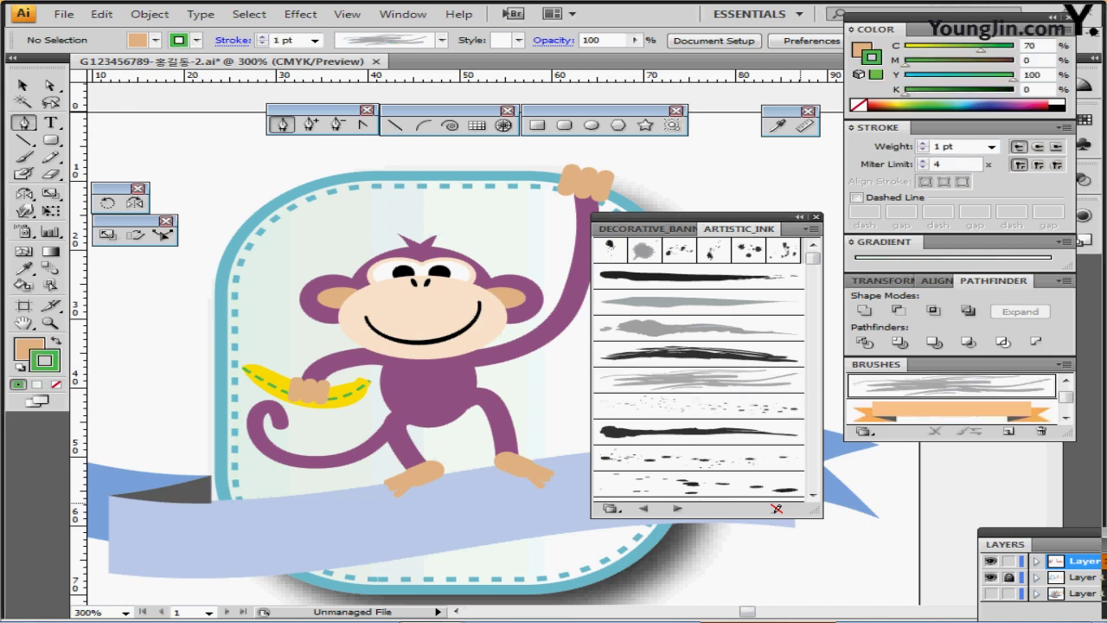
{"action": "left_click", "coordinate": [815, 217]}
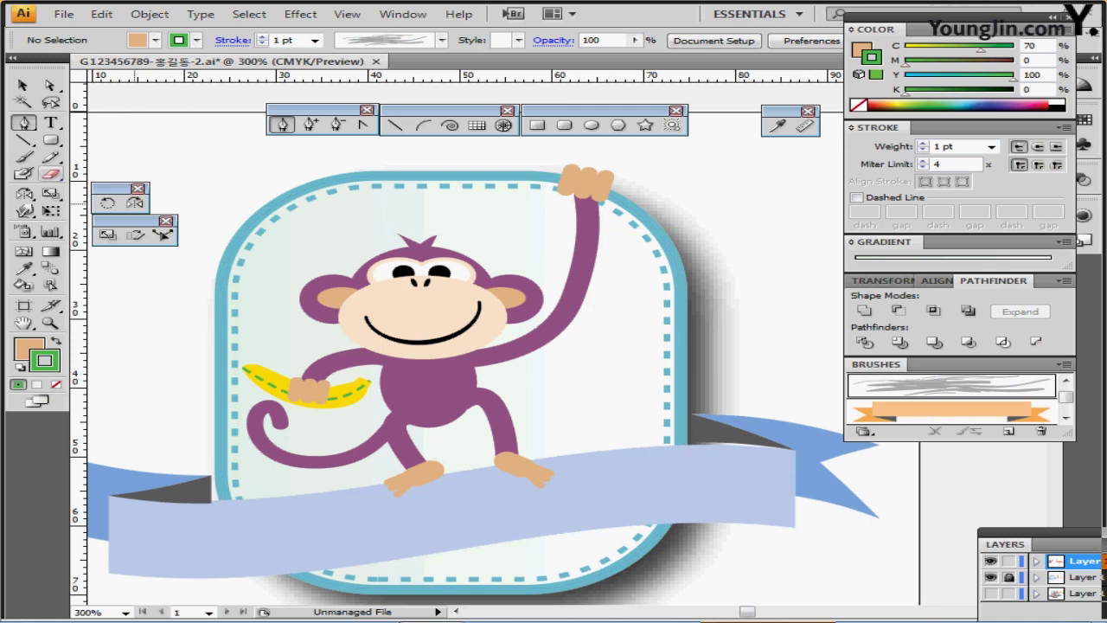
Paint an arched brush stroke about 10 mm wide above the ribbon beside the monkey's right-hand foot, and hide the guides
{"action": "left_click", "coordinate": [23, 158]}
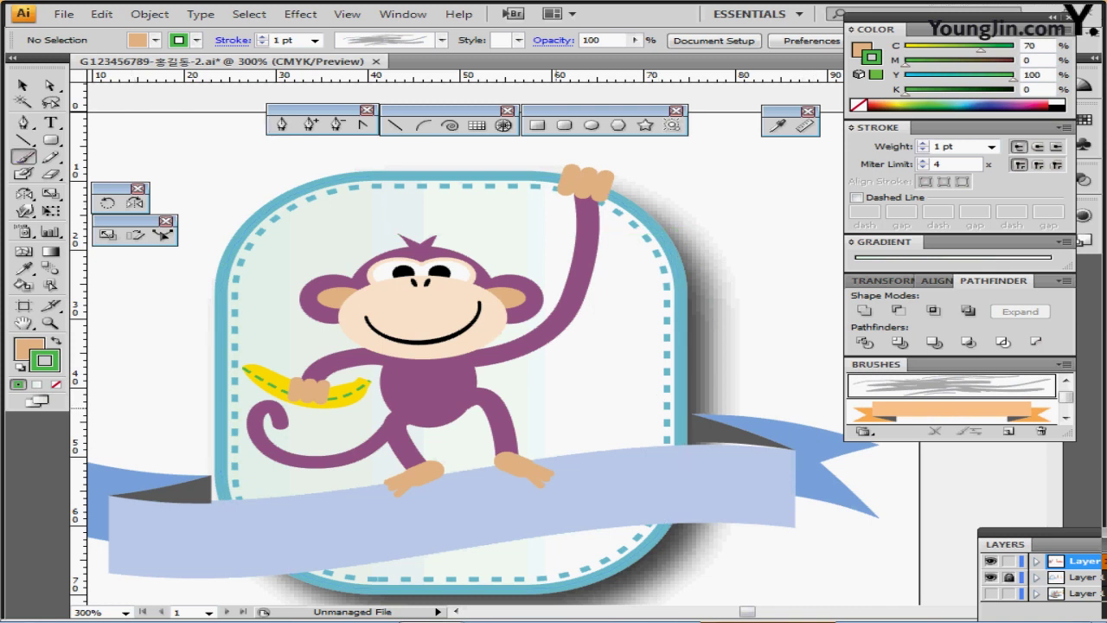
{"action": "mouse_move", "coordinate": [345, 422]}
{"action": "left_mouse_down"}
{"action": "mouse_move", "coordinate": [339, 389]}
{"action": "mouse_move", "coordinate": [309, 357]}
{"action": "mouse_move", "coordinate": [315, 398]}
{"action": "left_mouse_up"}
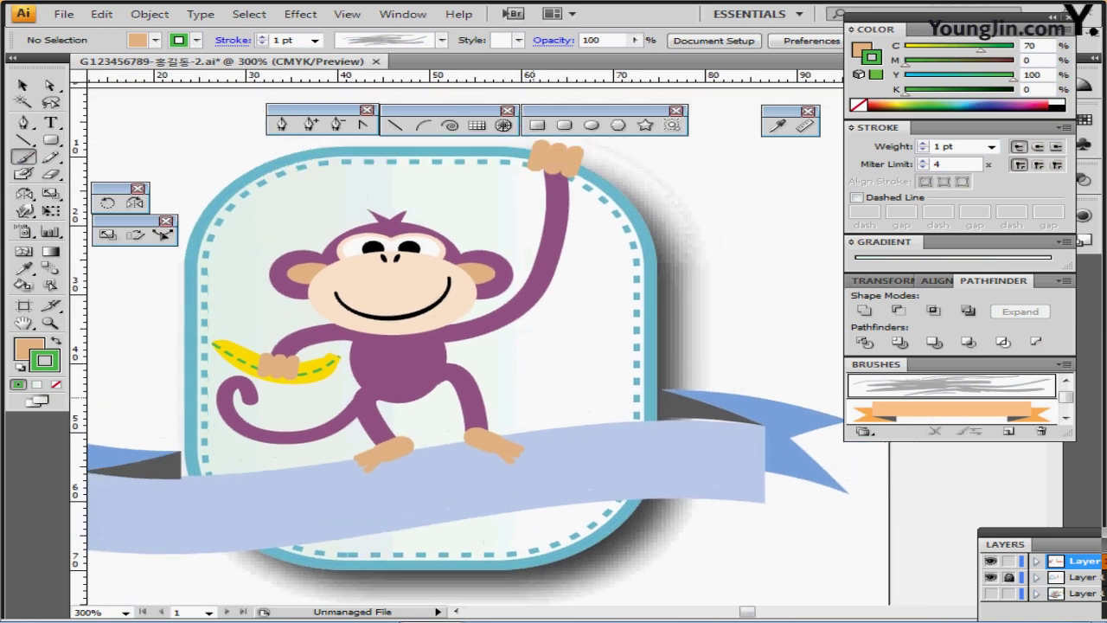
{"action": "key", "text": "ctrl+a"}
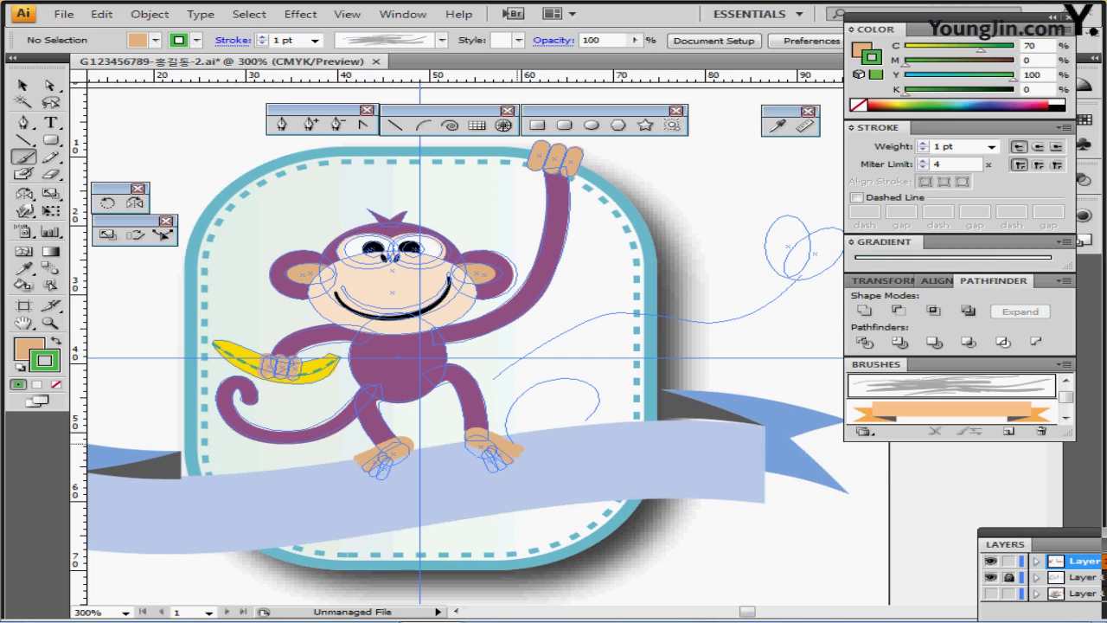
{"action": "mouse_move", "coordinate": [516, 431]}
{"action": "left_mouse_down"}
{"action": "mouse_move", "coordinate": [569, 381]}
{"action": "mouse_move", "coordinate": [588, 421]}
{"action": "left_mouse_up"}
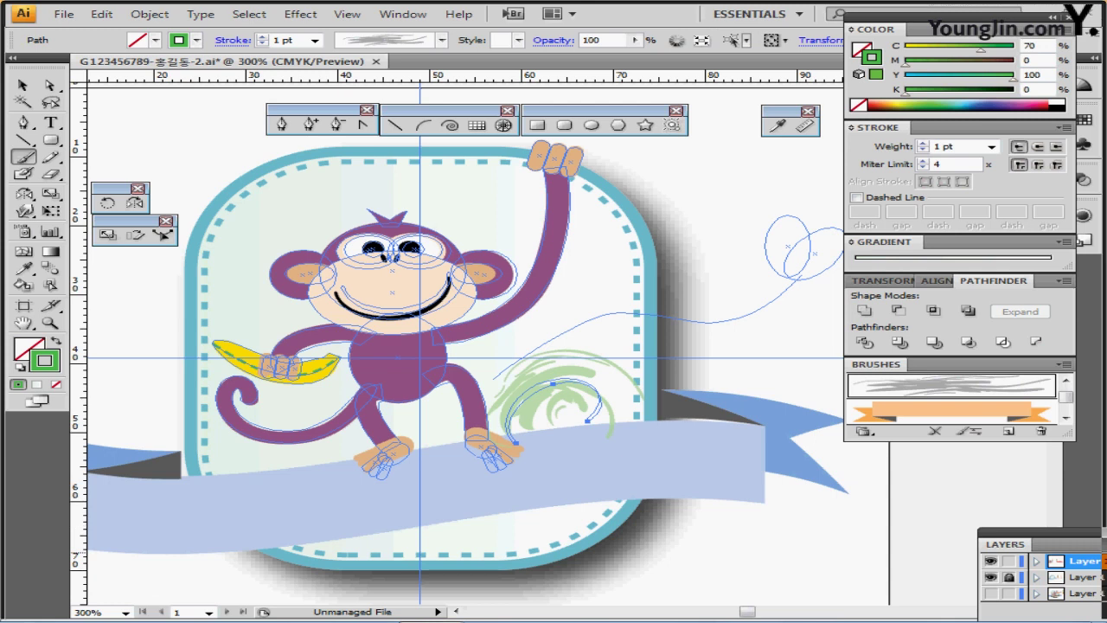
{"action": "key", "text": "ctrl+;"}
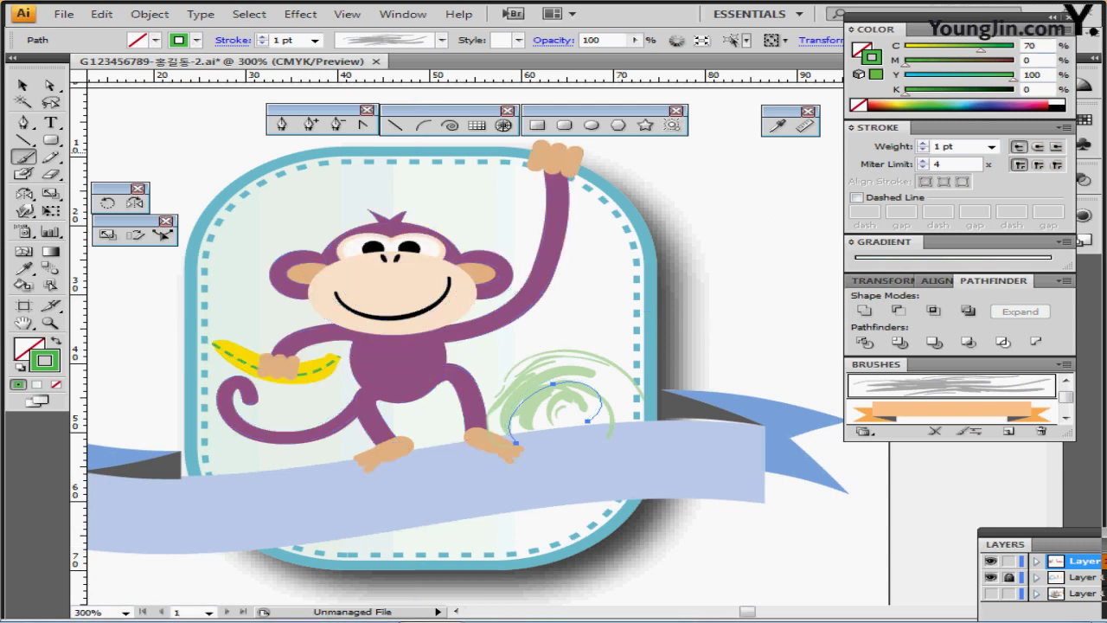
Set the scribble stroke's colour to C 80, M 0, Y 100, K 0 and its weight to 0.5 pt, and deselect it
{"action": "double_click", "coordinate": [1030, 46]}
{"action": "type", "text": "80"}
{"action": "key", "text": "Tab"}
{"action": "key", "text": "Tab"}
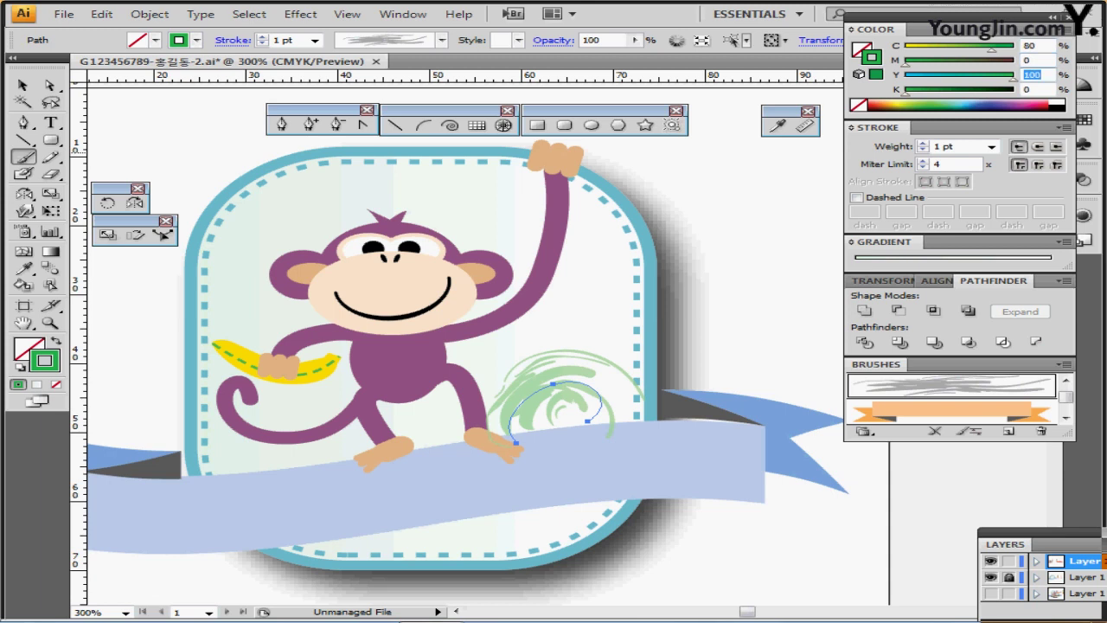
{"action": "left_click", "coordinate": [991, 146]}
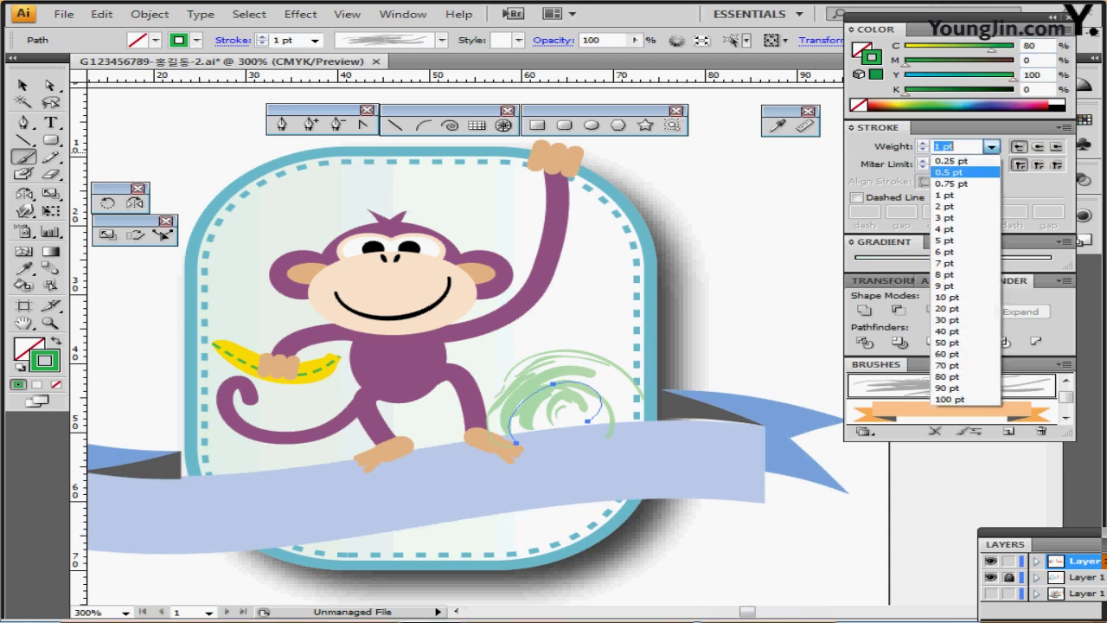
{"action": "left_click", "coordinate": [949, 172]}
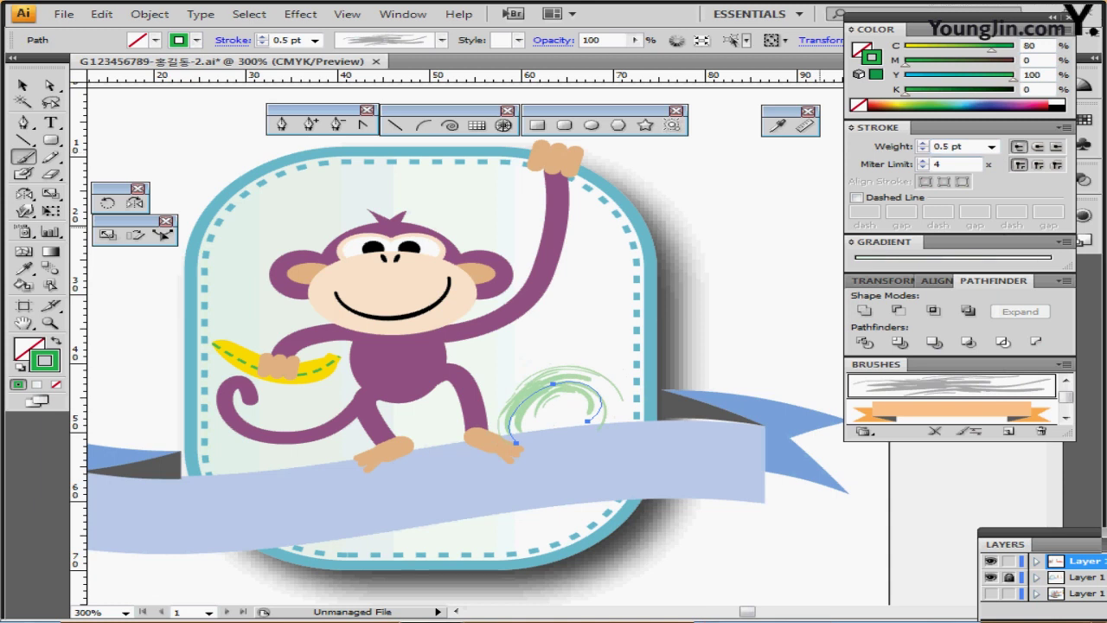
{"action": "key", "text": "ctrl"}
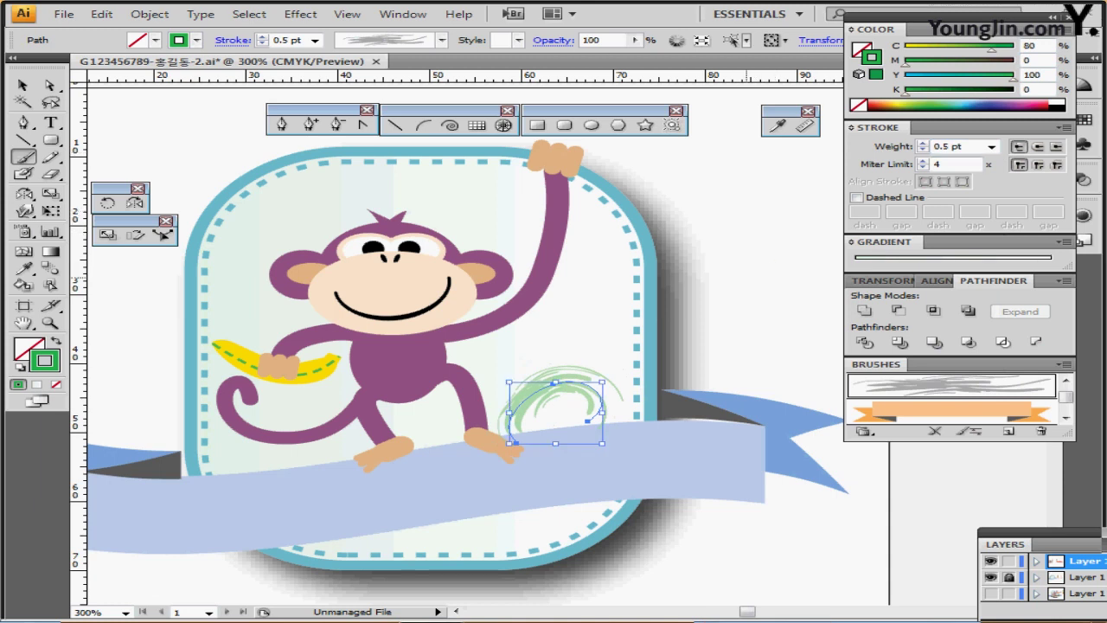
{"action": "left_click", "coordinate": [747, 277], "text": "ctrl"}
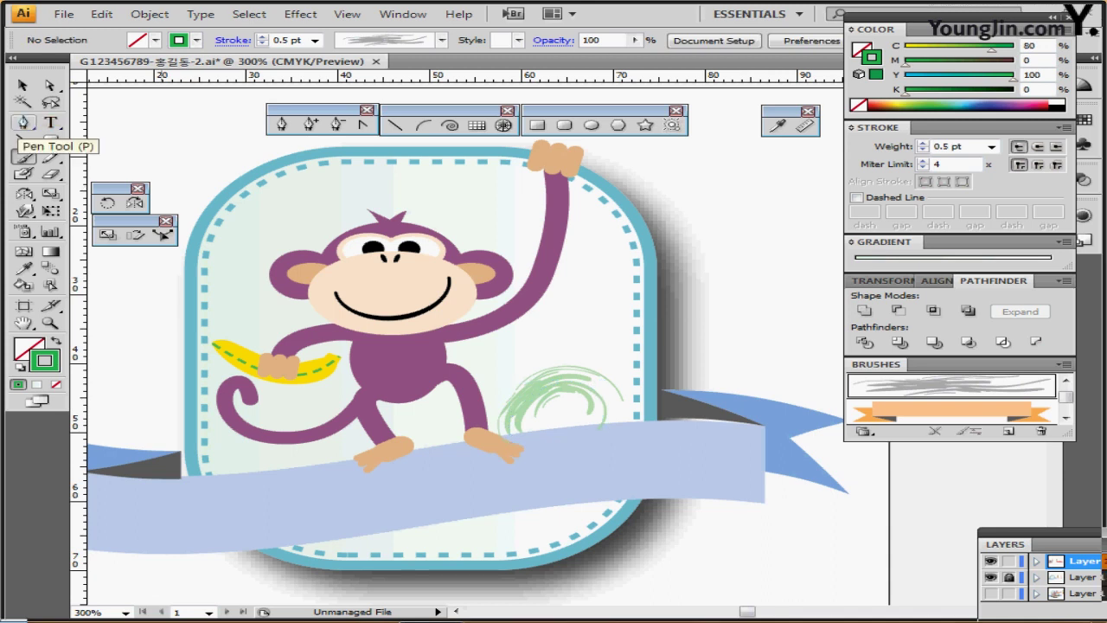
With default fill and stroke, draw a wavy open Pen path about 33 mm wide rising from beside the monkey's body past the badge edge
{"action": "scroll", "coordinate": [458, 346], "scroll_direction": "down", "scroll_amount": 1}
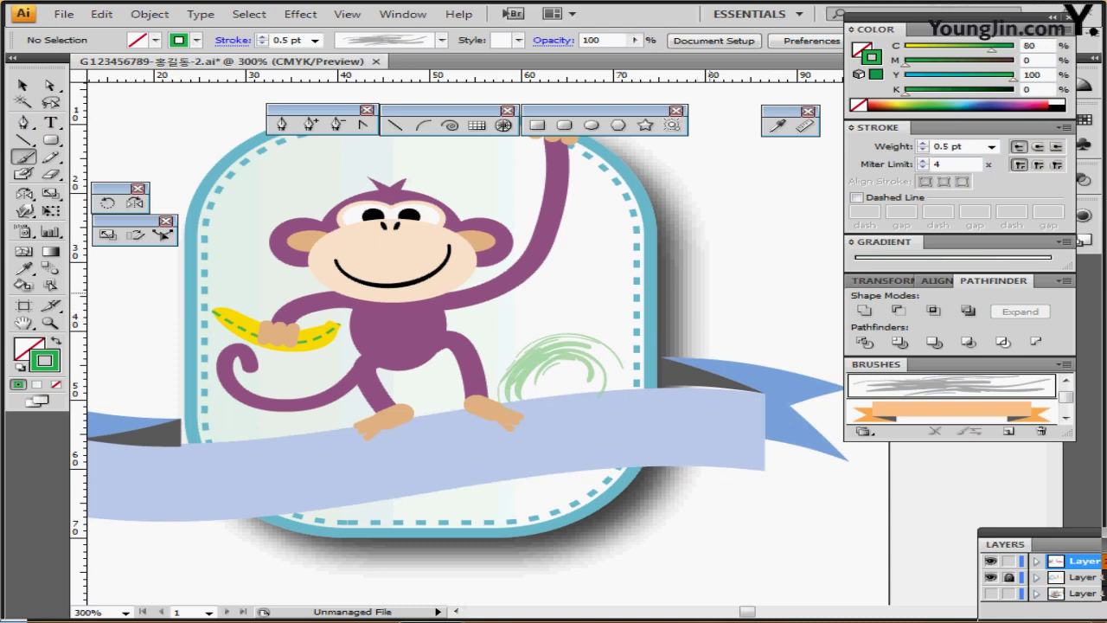
{"action": "mouse_move", "coordinate": [751, 309]}
{"action": "left_mouse_down"}
{"action": "mouse_move", "coordinate": [712, 321]}
{"action": "mouse_move", "coordinate": [672, 316]}
{"action": "left_mouse_up"}
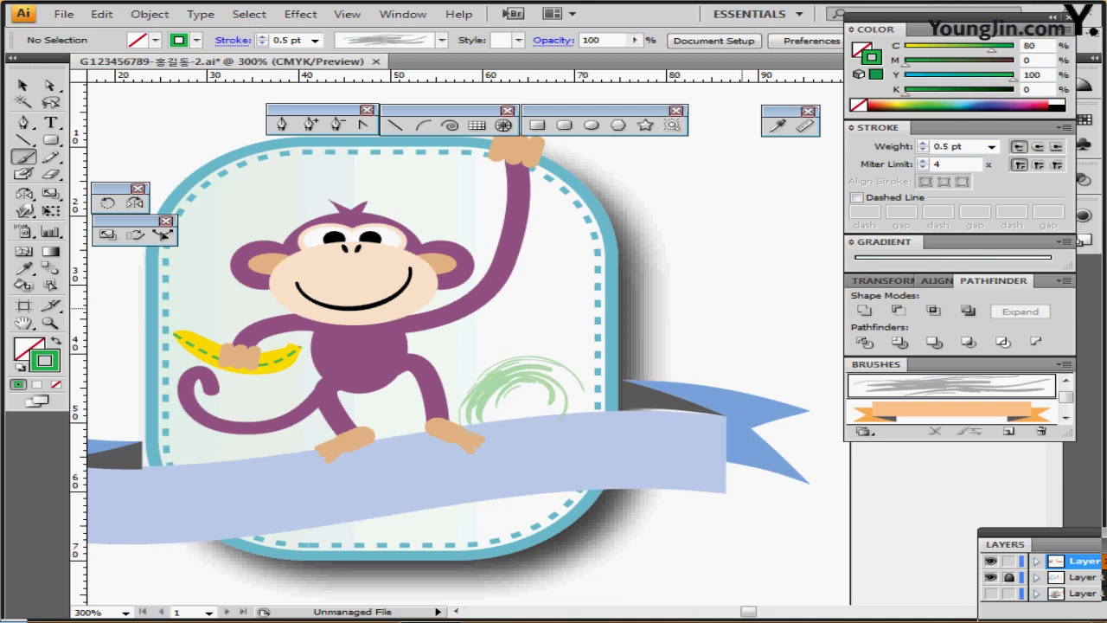
{"action": "key", "text": "ctrl+a"}
{"action": "key", "text": "p"}
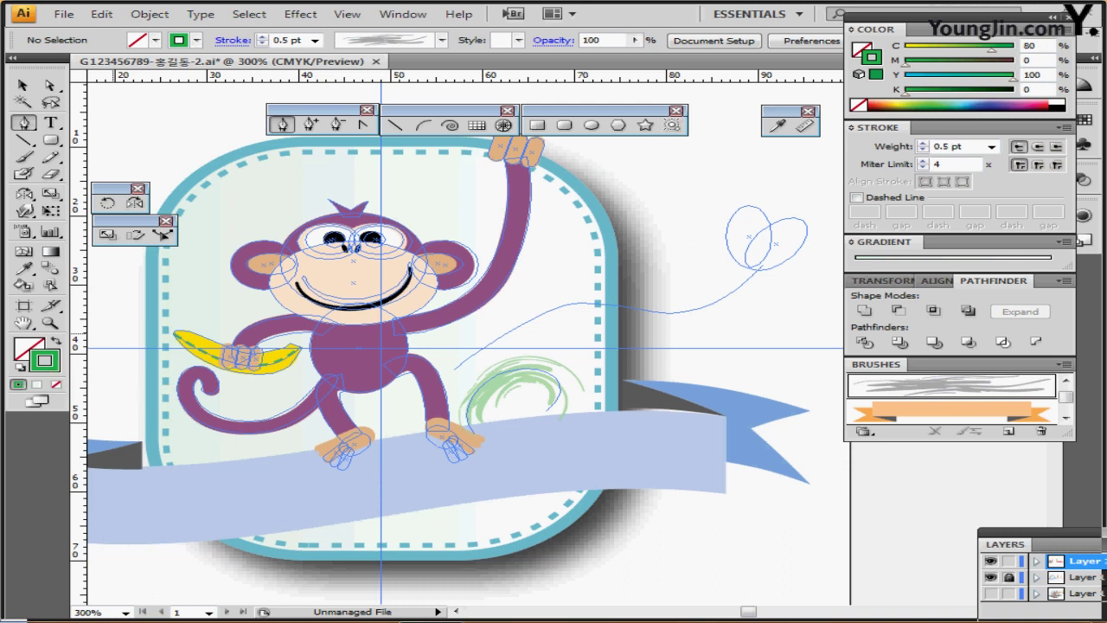
{"action": "left_click", "coordinate": [20, 367]}
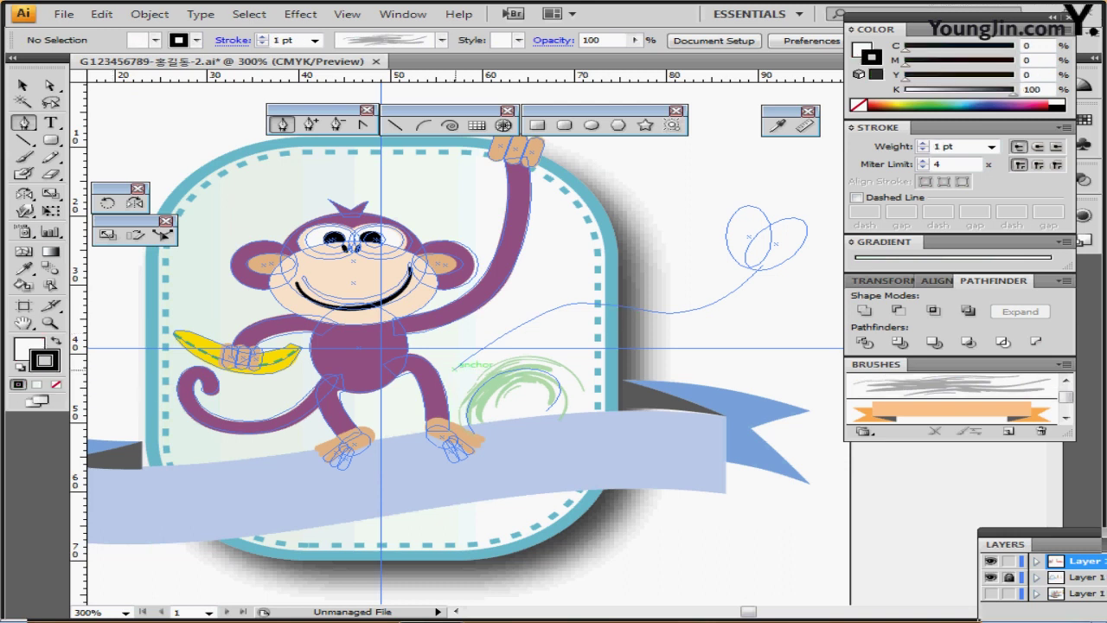
{"action": "left_click", "coordinate": [455, 369]}
{"action": "mouse_move", "coordinate": [585, 303]}
{"action": "left_mouse_down"}
{"action": "mouse_move", "coordinate": [708, 304]}
{"action": "mouse_move", "coordinate": [770, 249]}
{"action": "left_mouse_up"}
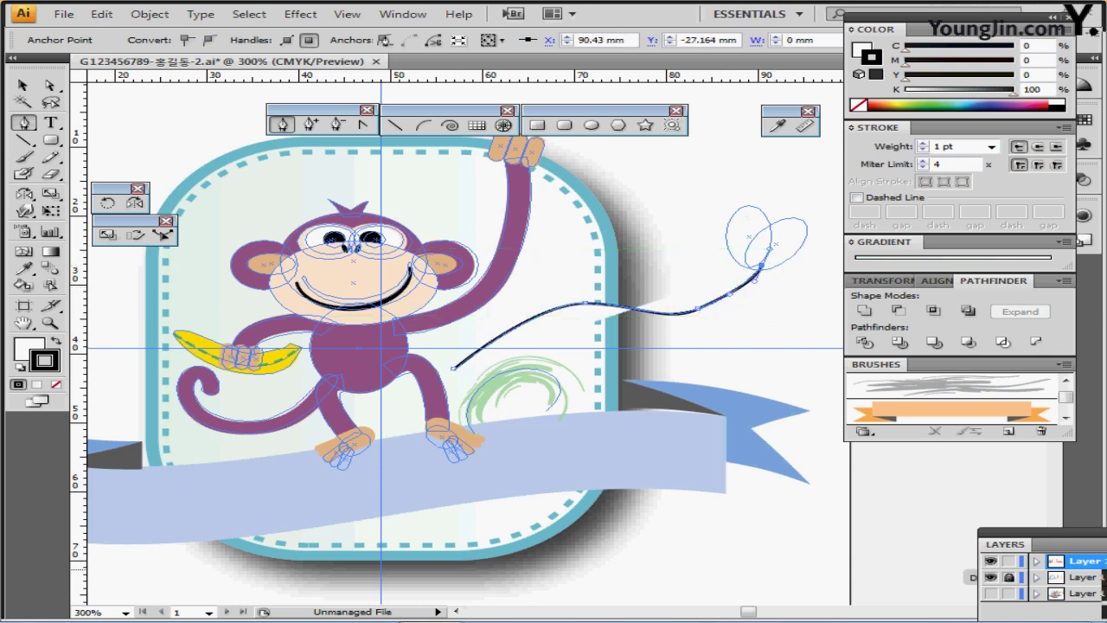
{"action": "key", "text": "ctrl+semicolon"}
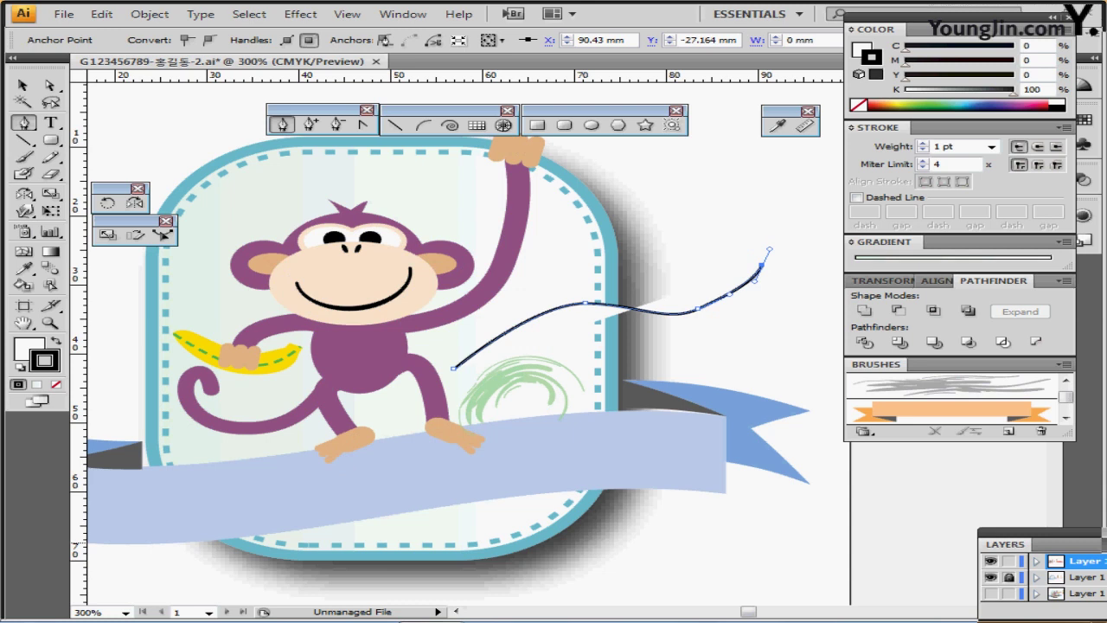
{"action": "left_click_drag", "start_coordinate": [697, 308], "coordinate": [674, 304]}
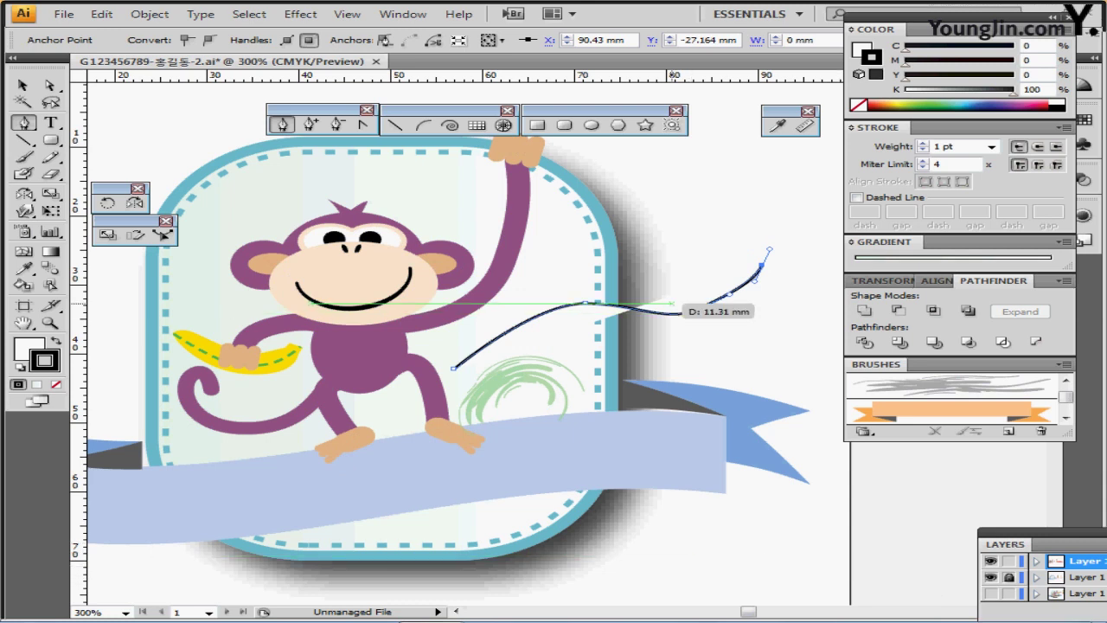
Start text at the lower end of the wavy path with the Type on a Path tool
{"action": "left_click", "coordinate": [51, 123]}
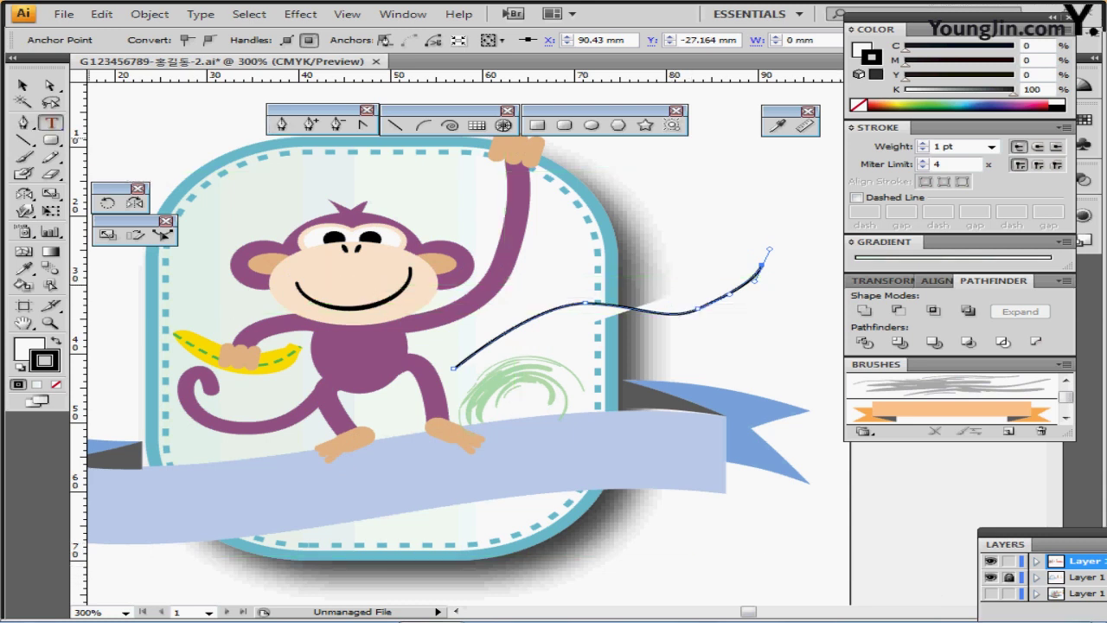
{"action": "left_click_drag", "start_coordinate": [51, 122], "coordinate": [86, 160]}
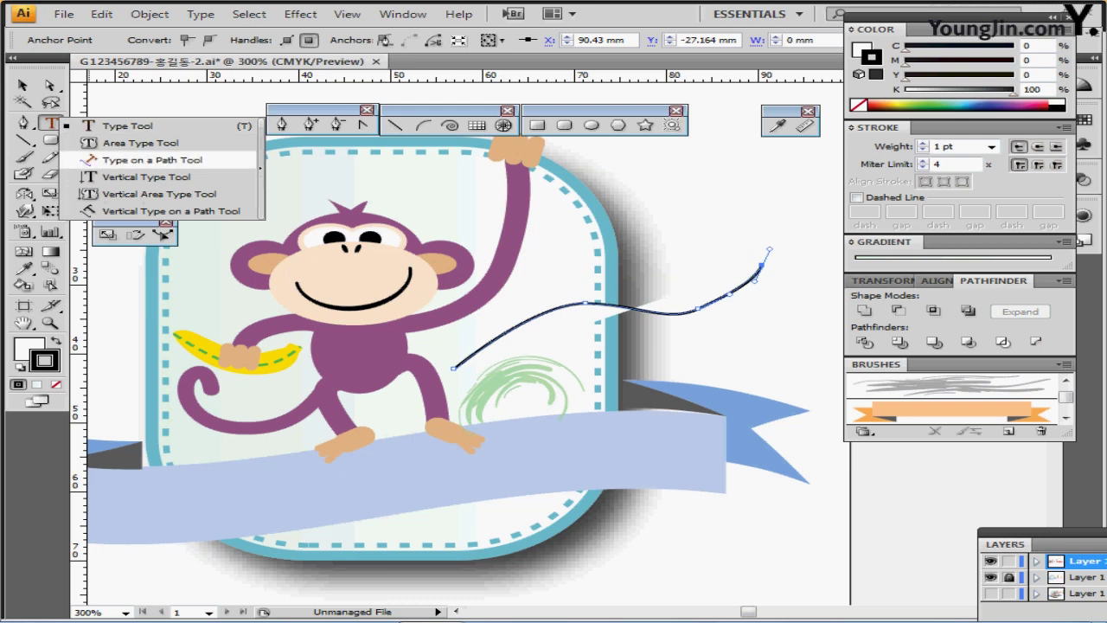
{"action": "left_click_drag", "start_coordinate": [86, 160], "coordinate": [87, 160]}
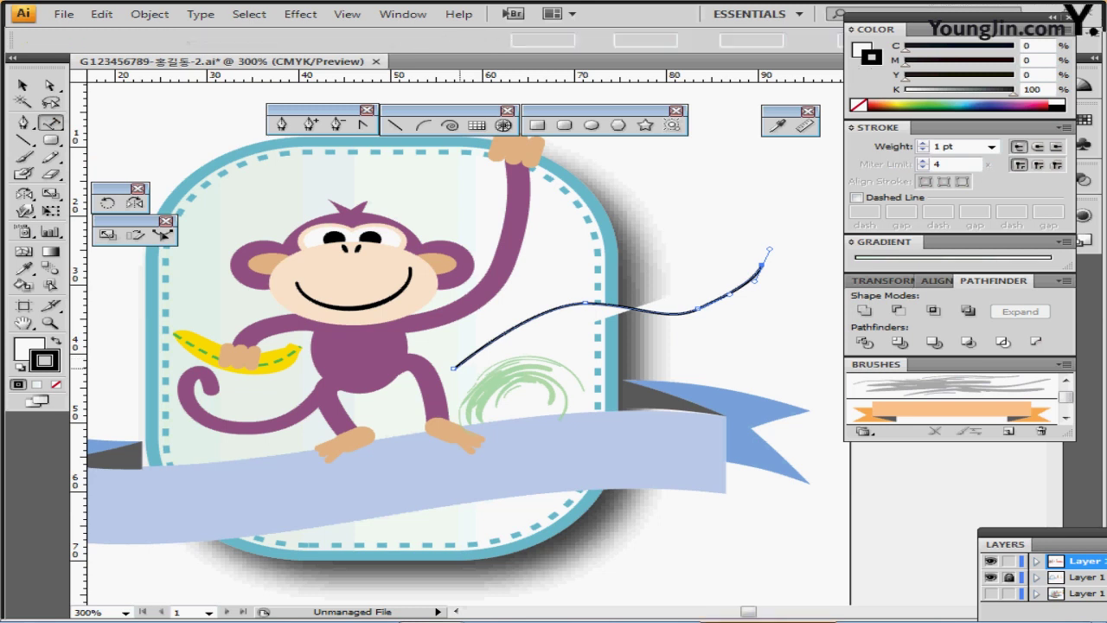
{"action": "left_click", "coordinate": [454, 367]}
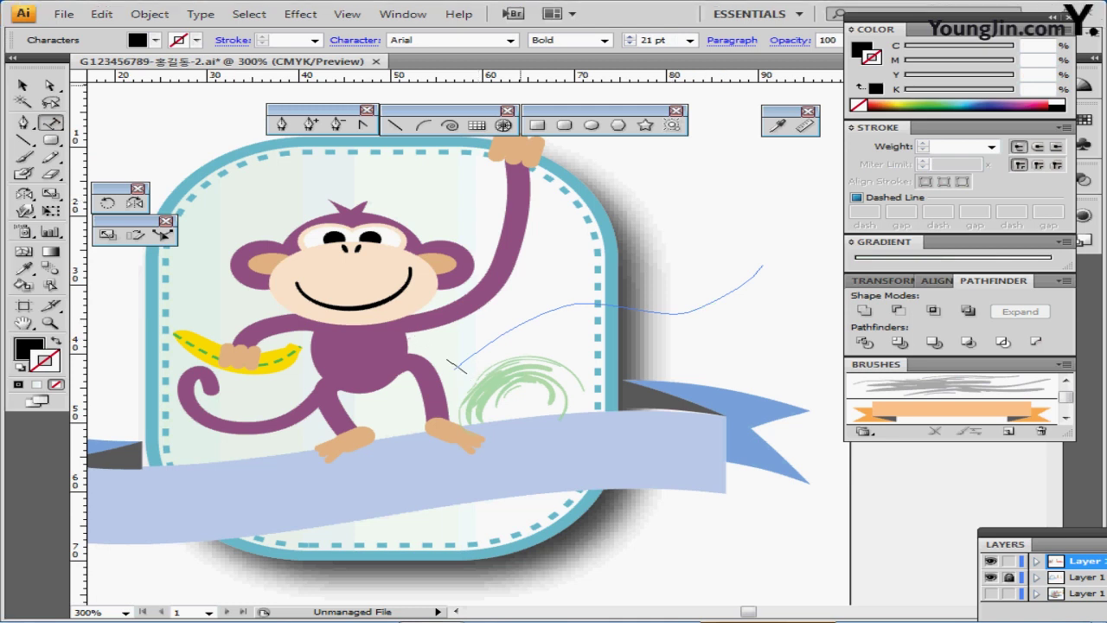
Format the path text as Arial Bold at 9 pt
{"action": "key", "text": "ctrl+t"}
{"action": "left_click", "coordinate": [809, 99]}
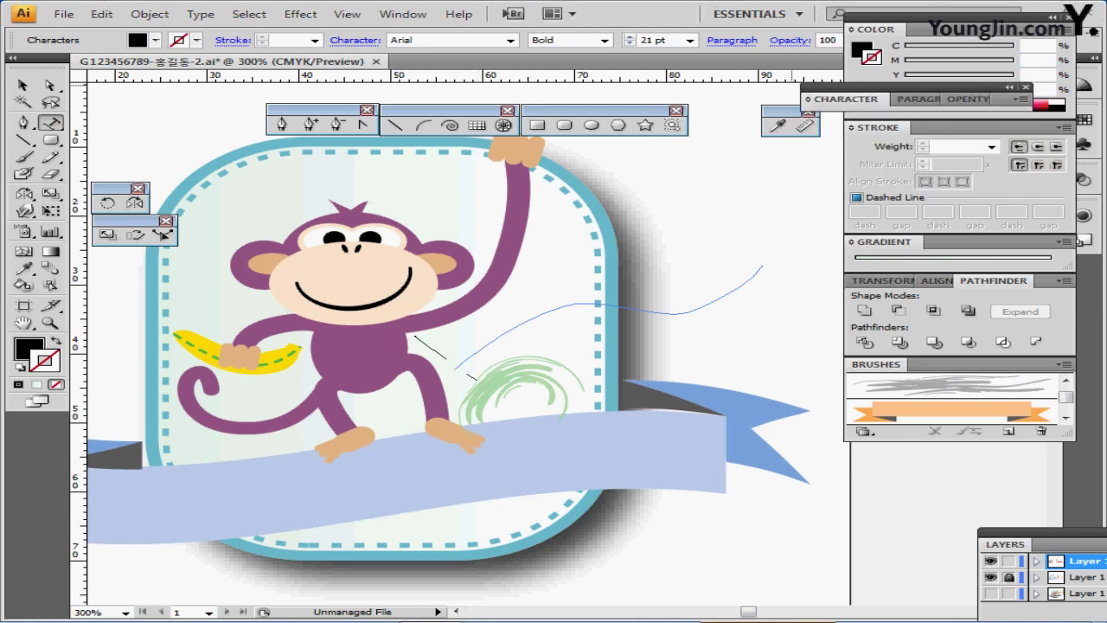
{"action": "left_click", "coordinate": [808, 99]}
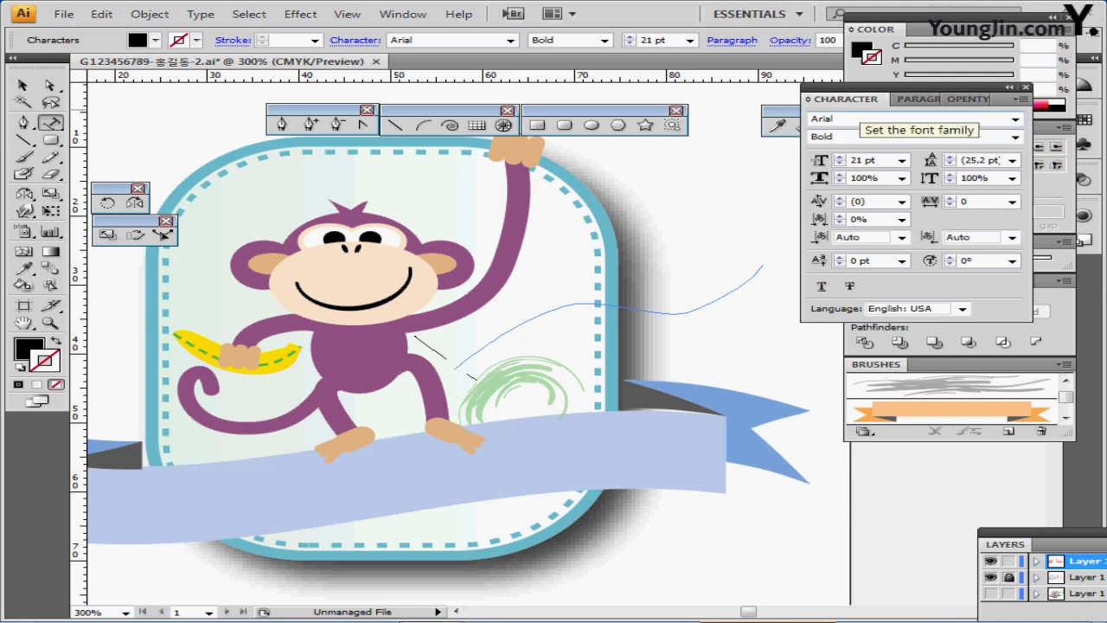
{"action": "left_click", "coordinate": [856, 119]}
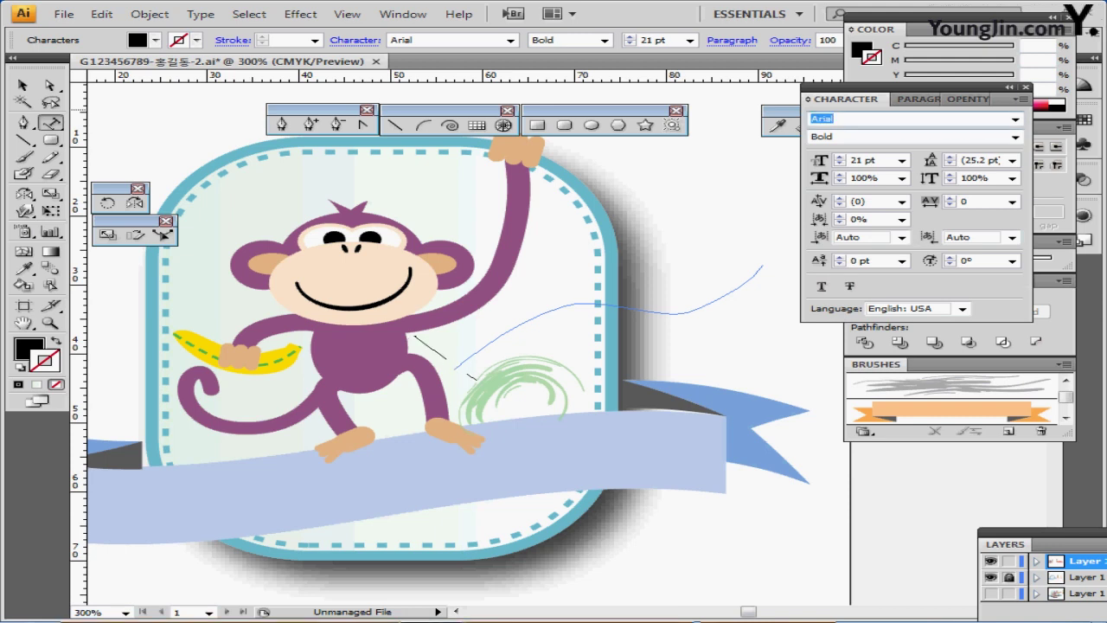
{"action": "left_click", "coordinate": [856, 137]}
{"action": "key", "text": "Tab"}
{"action": "type", "text": "9"}
{"action": "key", "text": "Return"}
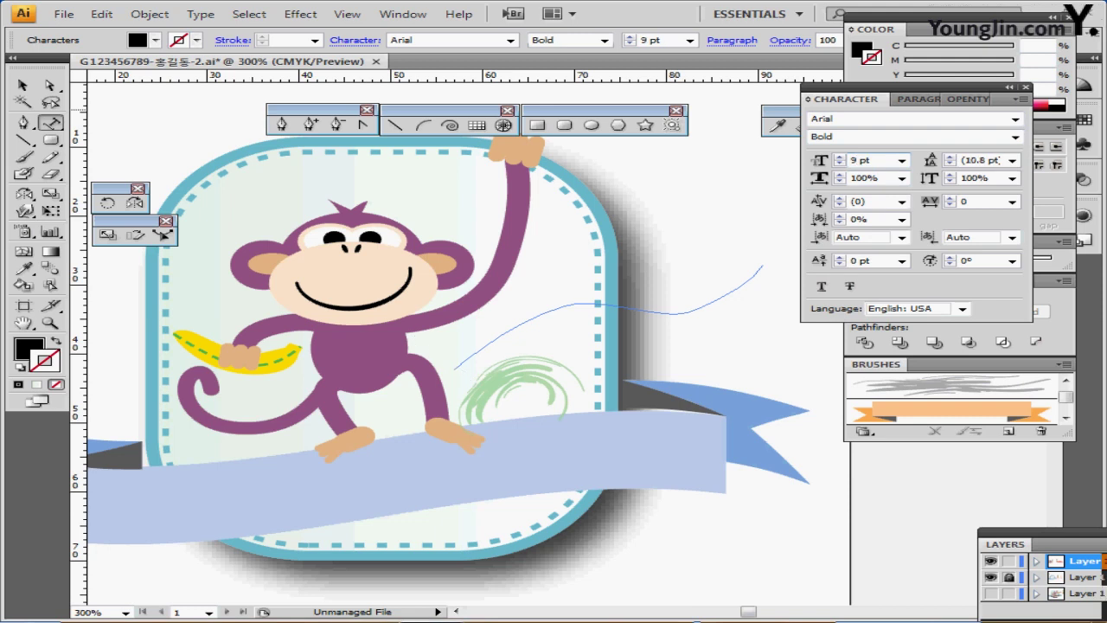
Set the path text's fill colour to C 0, M 70, Y 100, K 0, and deselect it
{"action": "left_click", "coordinate": [861, 49]}
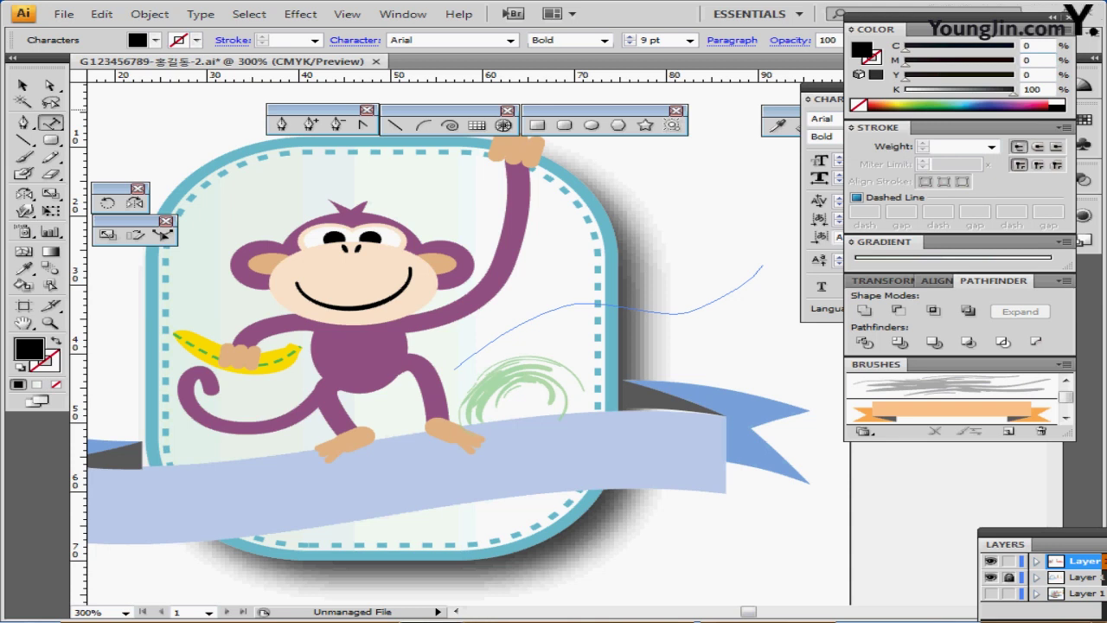
{"action": "double_click", "coordinate": [1030, 60]}
{"action": "type", "text": "70"}
{"action": "key", "text": "Tab"}
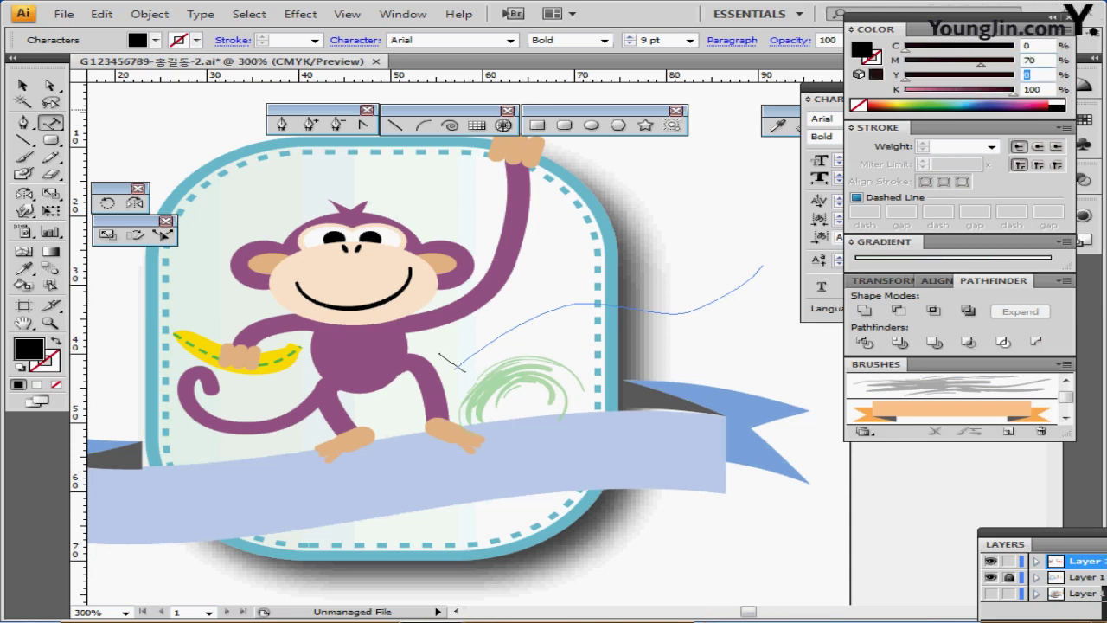
{"action": "type", "text": "100"}
{"action": "key", "text": "Tab"}
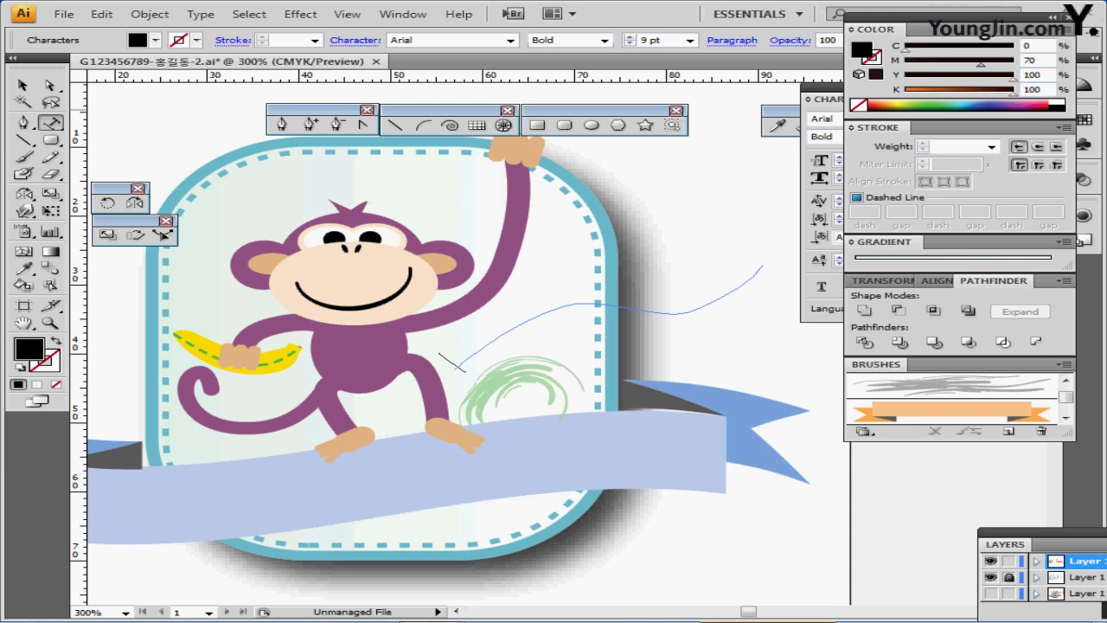
{"action": "type", "text": "0"}
{"action": "key", "text": "Tab"}
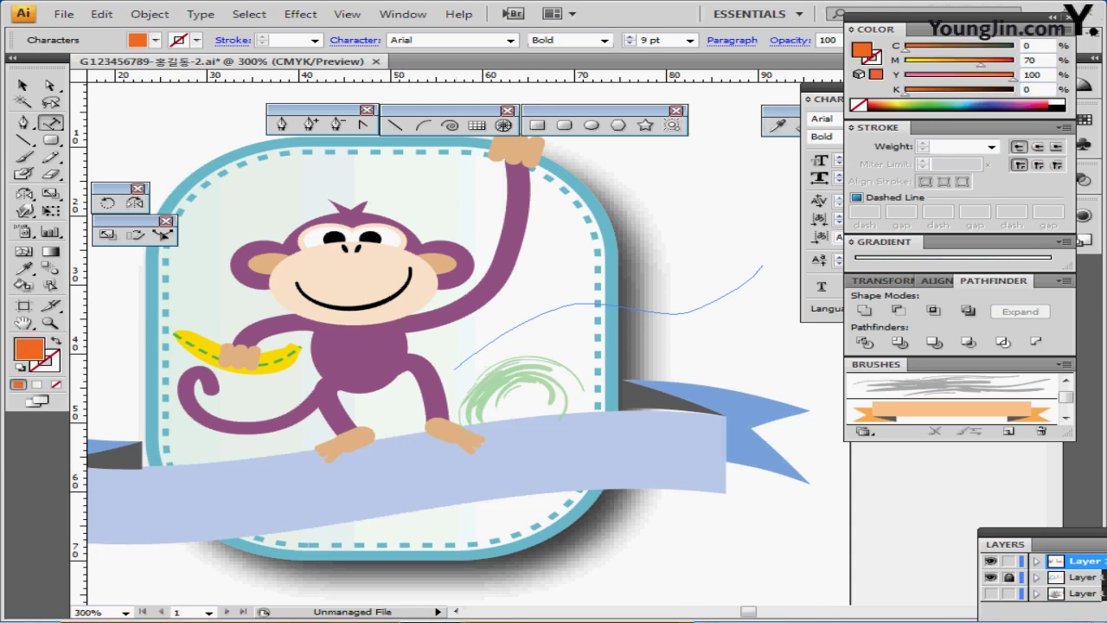
{"action": "left_click", "coordinate": [762, 431], "text": "ctrl"}
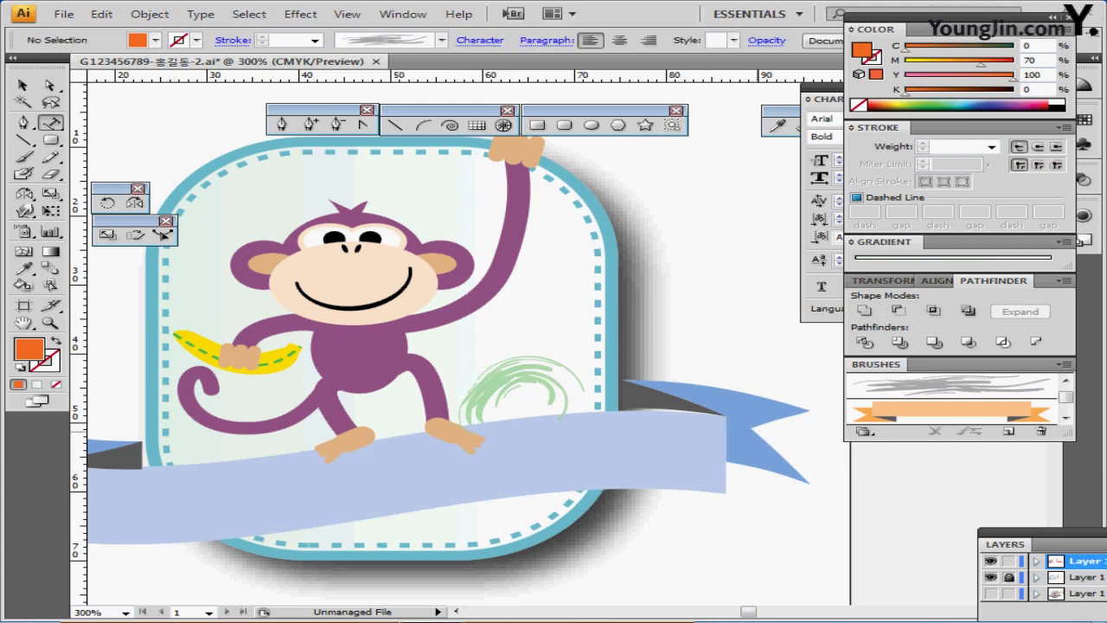
Enter the text "Welcome to the Jungle" on the wavy path beside the monkey
{"action": "left_click_drag", "start_coordinate": [761, 431], "coordinate": [469, 412]}
{"action": "left_click", "coordinate": [731, 254], "text": "ctrl"}
{"action": "left_click", "coordinate": [731, 255]}
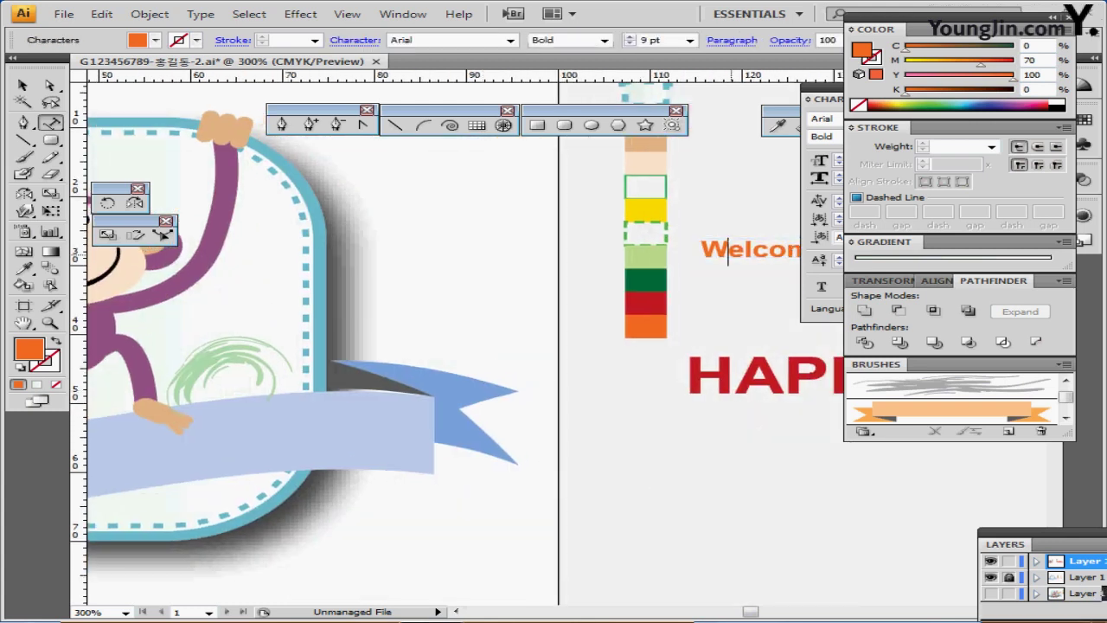
{"action": "key", "text": "ctrl+a"}
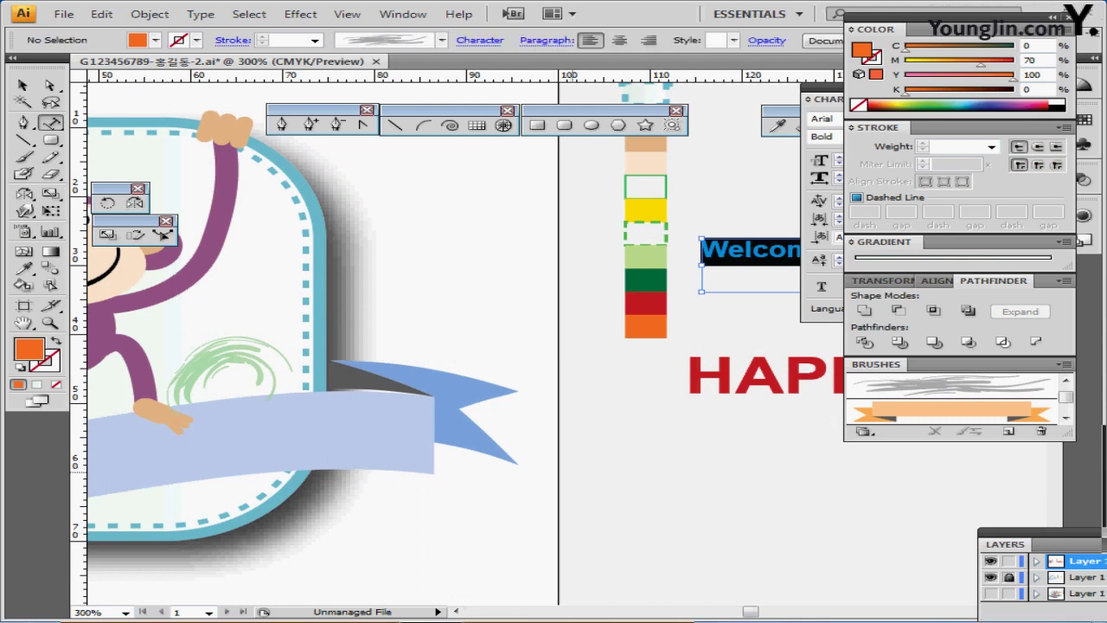
{"action": "left_click_drag", "start_coordinate": [467, 471], "coordinate": [739, 459]}
{"action": "left_click", "coordinate": [442, 332]}
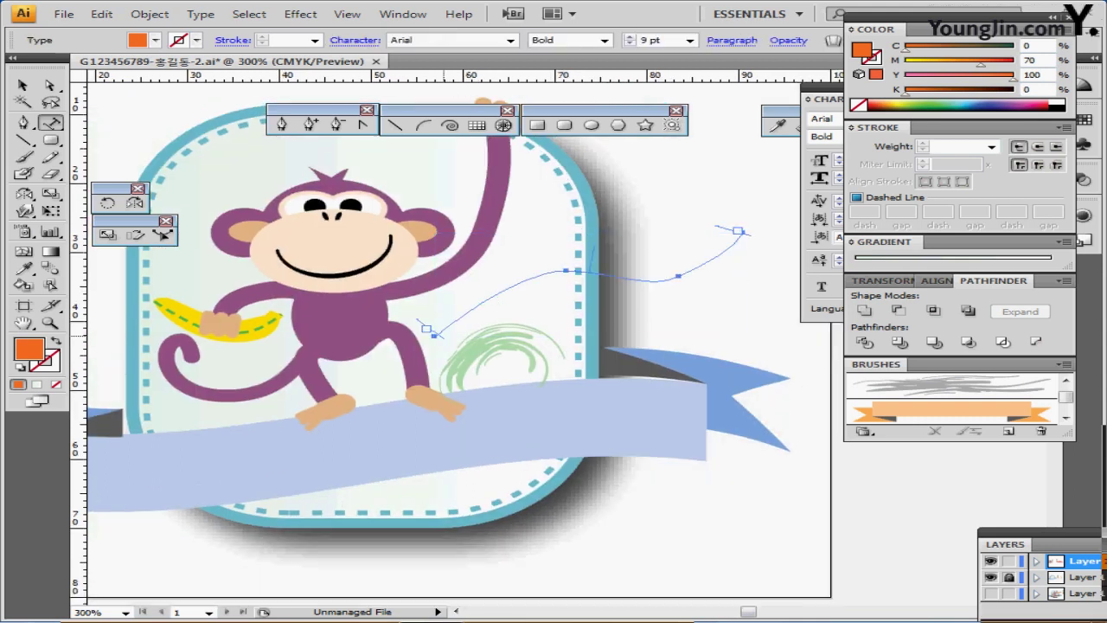
{"action": "type", "text": "Welcome to the Jungle"}
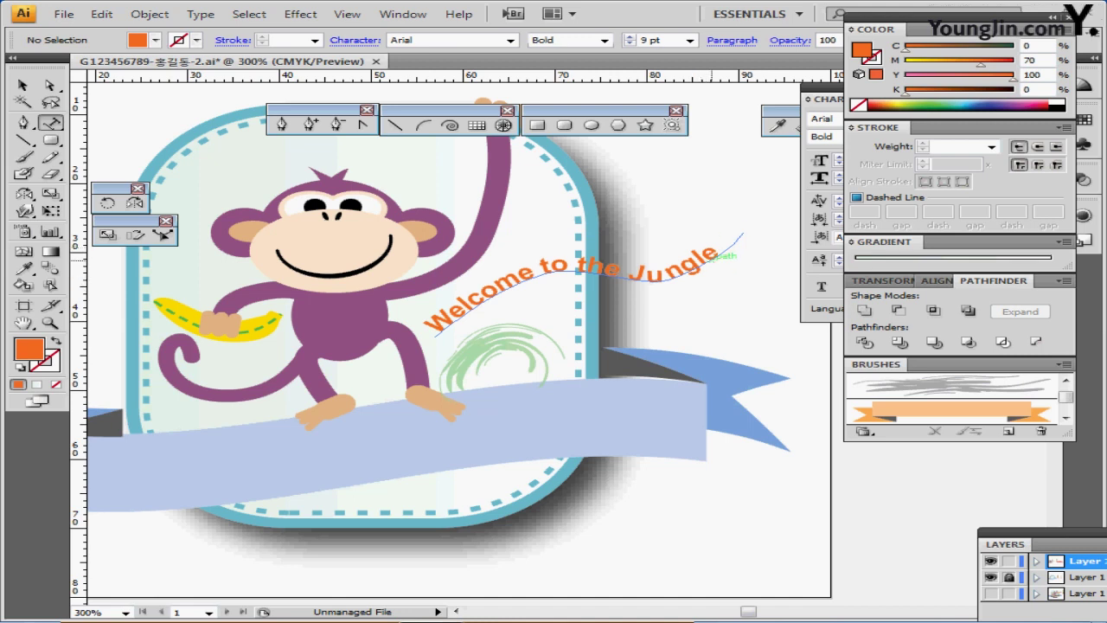
Shift the text's start slightly along the wavy path towards its upper end, and deselect it
{"action": "left_click", "coordinate": [740, 234]}
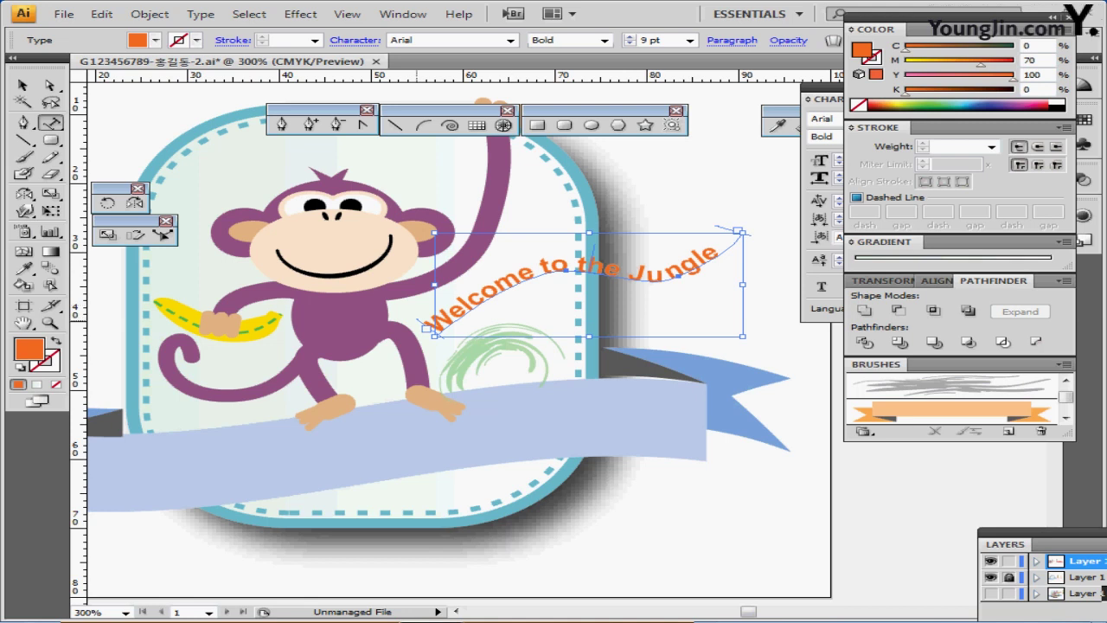
{"action": "left_click_drag", "start_coordinate": [417, 320], "coordinate": [443, 305]}
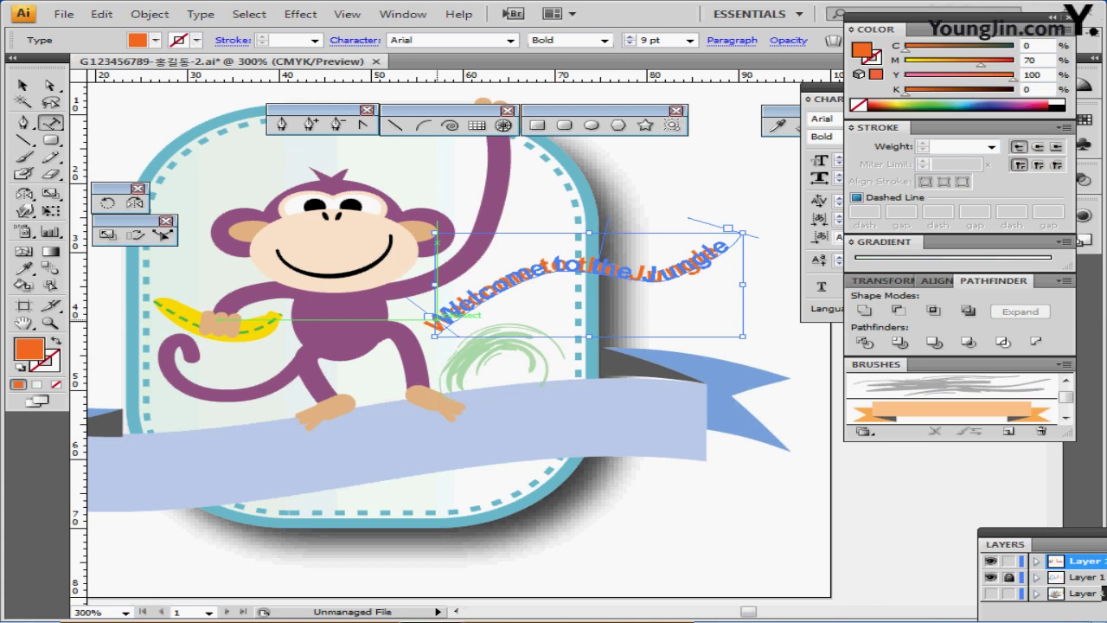
{"action": "left_click_drag", "start_coordinate": [433, 318], "coordinate": [433, 318]}
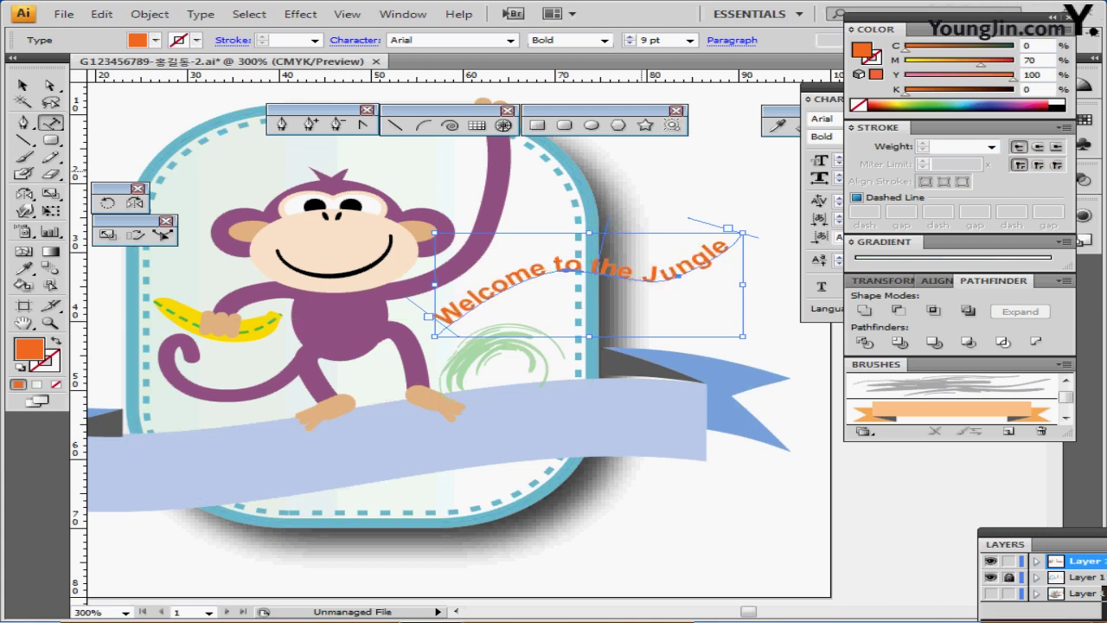
{"action": "key", "text": "ctrl+shift+a"}
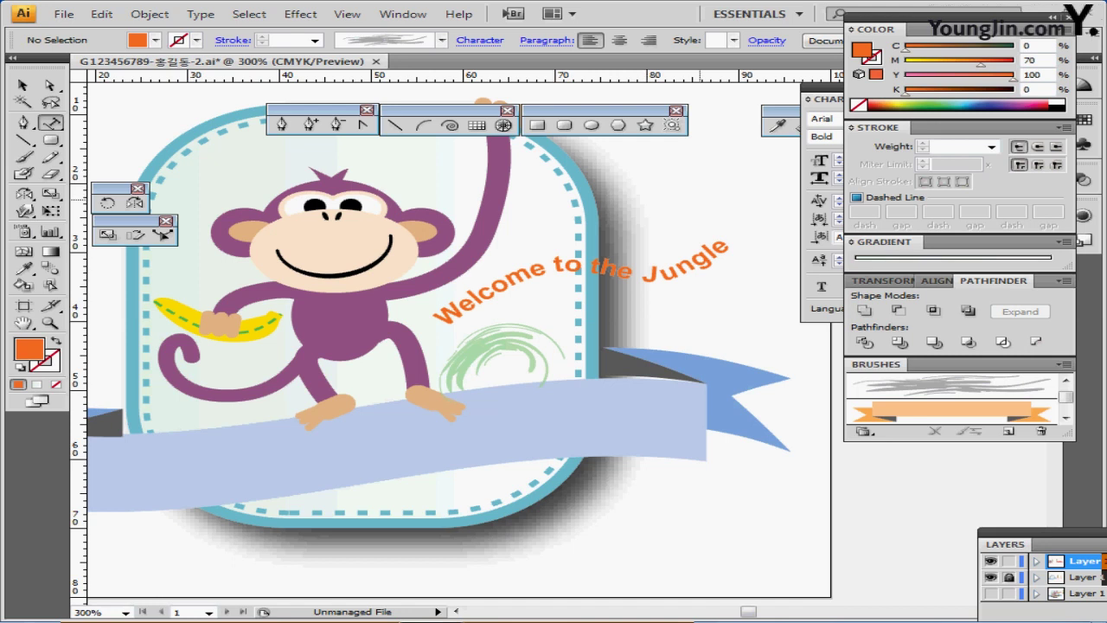
Adopt the purple fill of the monkey's raised arm as the current fill, with nothing selected
{"action": "left_click_drag", "start_coordinate": [699, 221], "coordinate": [576, 224]}
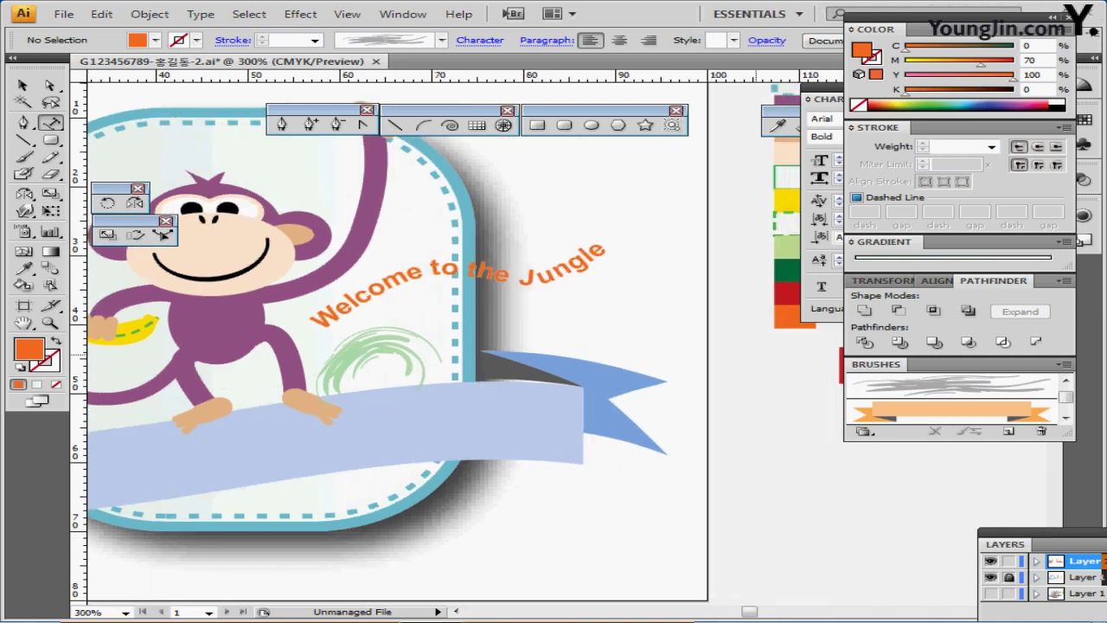
{"action": "left_click", "coordinate": [372, 215], "text": "ctrl"}
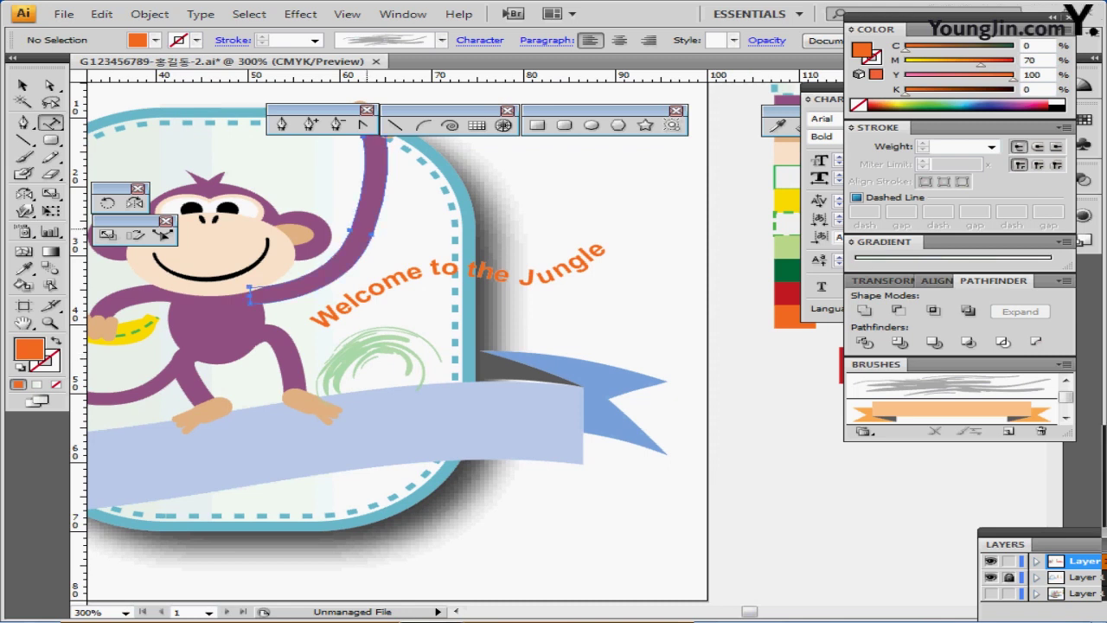
{"action": "left_click", "coordinate": [613, 176], "text": "ctrl"}
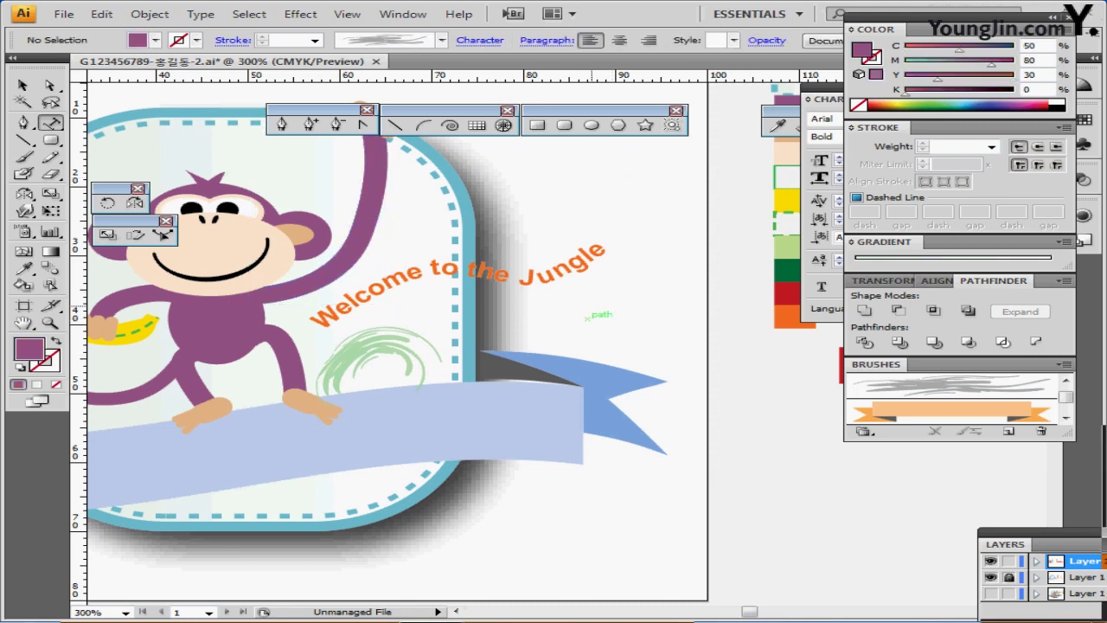
Draw a purple upright ellipse about 5 mm wide and 9 mm tall above the end of the path text, following the guides, and select it
{"action": "left_click_drag", "start_coordinate": [590, 305], "coordinate": [568, 330]}
{"action": "left_click", "coordinate": [591, 126]}
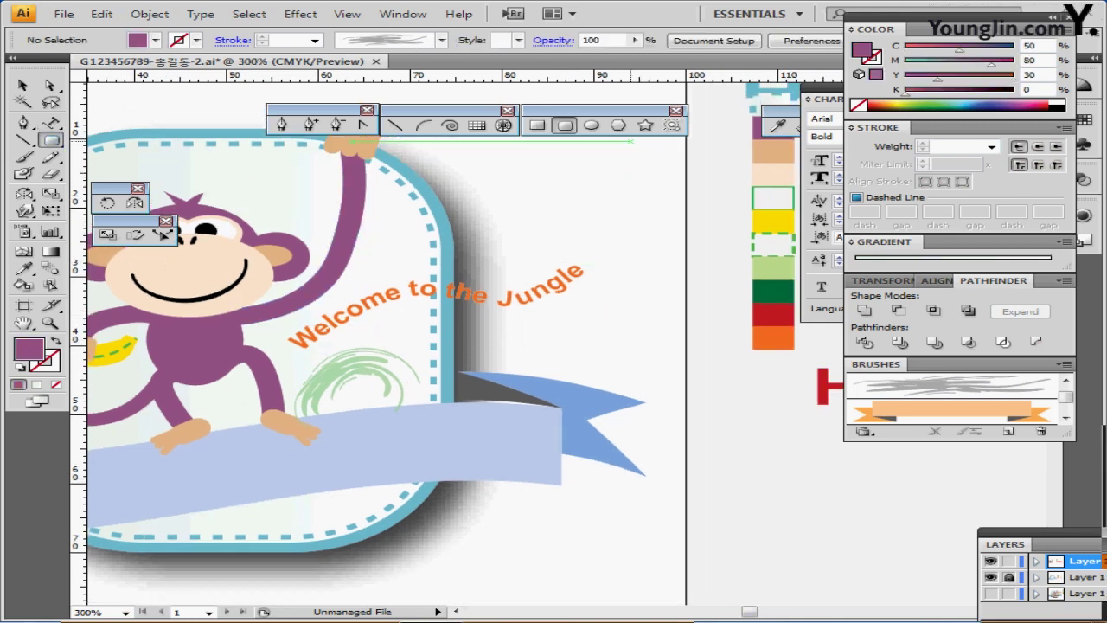
{"action": "key", "text": "ctrl+;"}
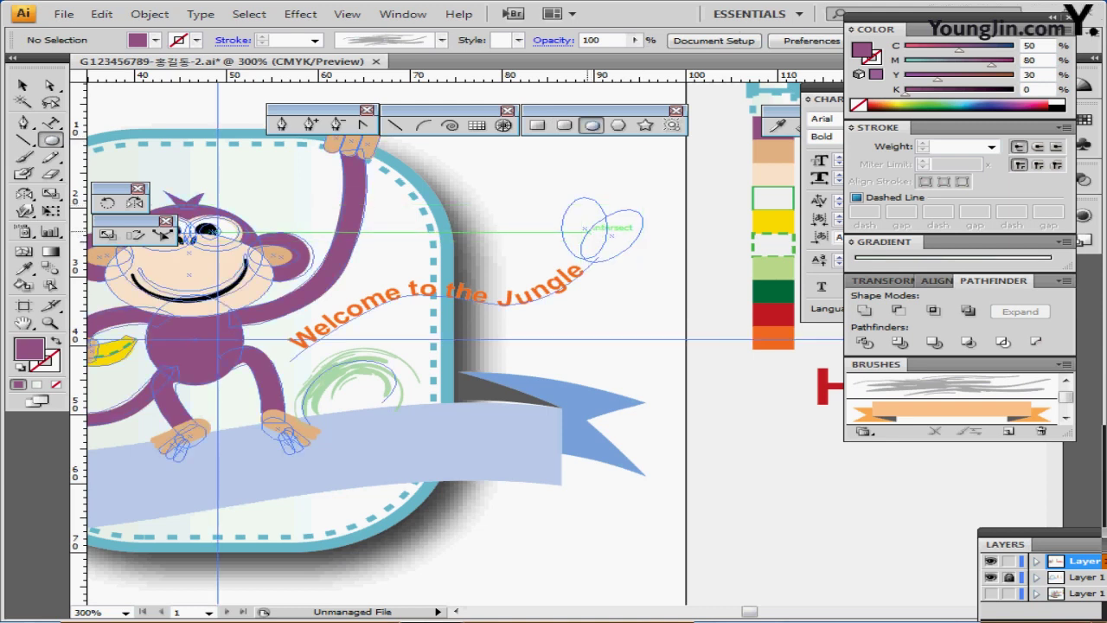
{"action": "left_click_drag", "start_coordinate": [609, 226], "coordinate": [597, 257]}
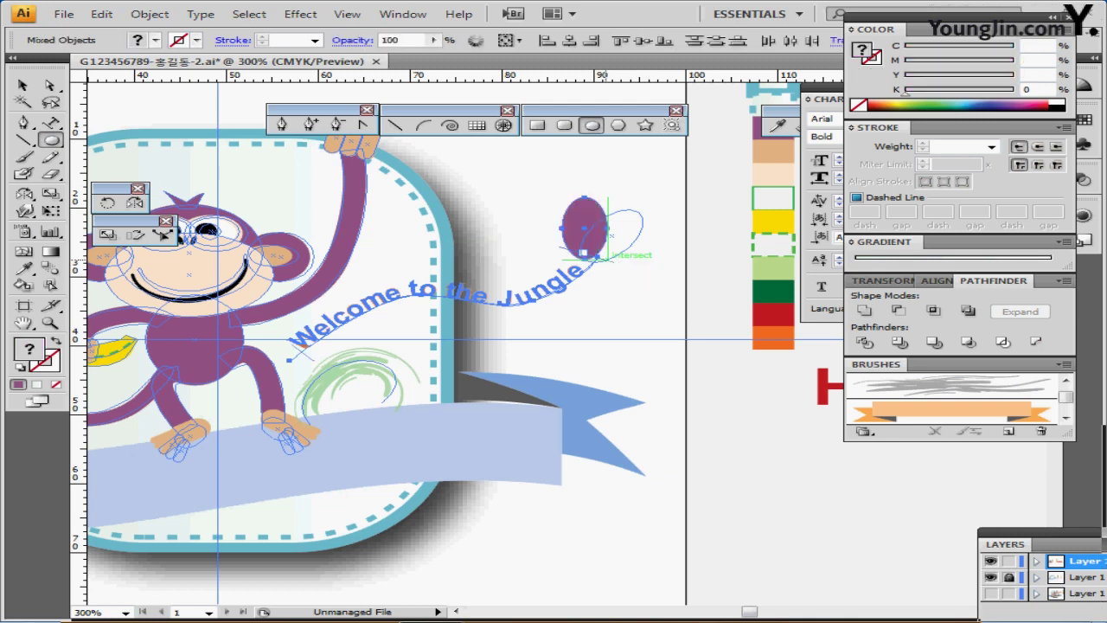
{"action": "left_click", "coordinate": [606, 246], "text": "ctrl"}
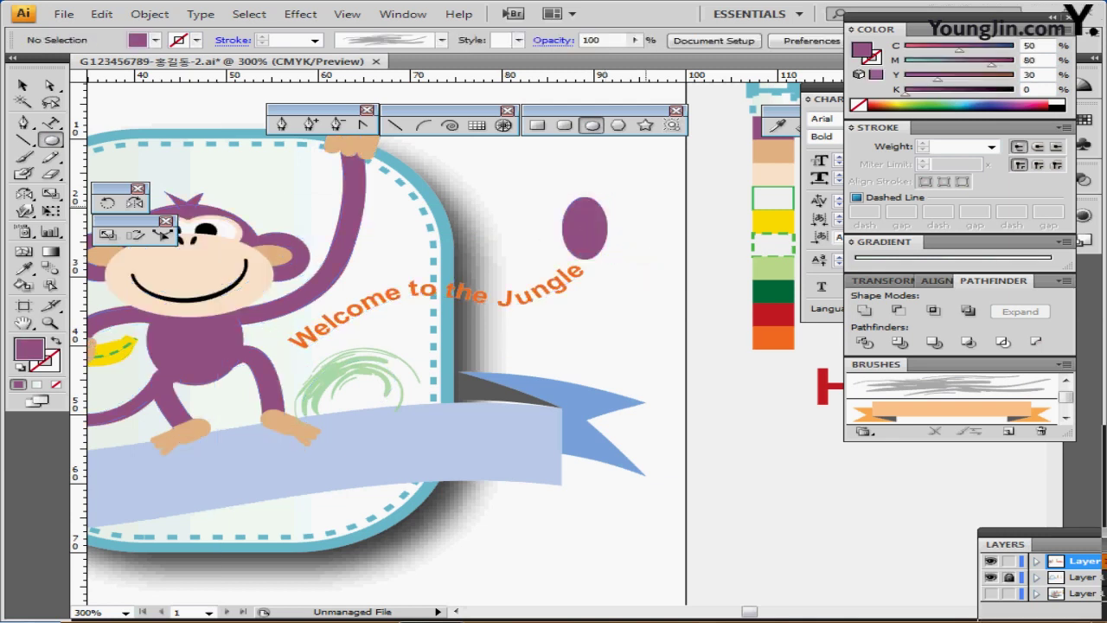
{"action": "left_click", "coordinate": [601, 218], "text": "ctrl"}
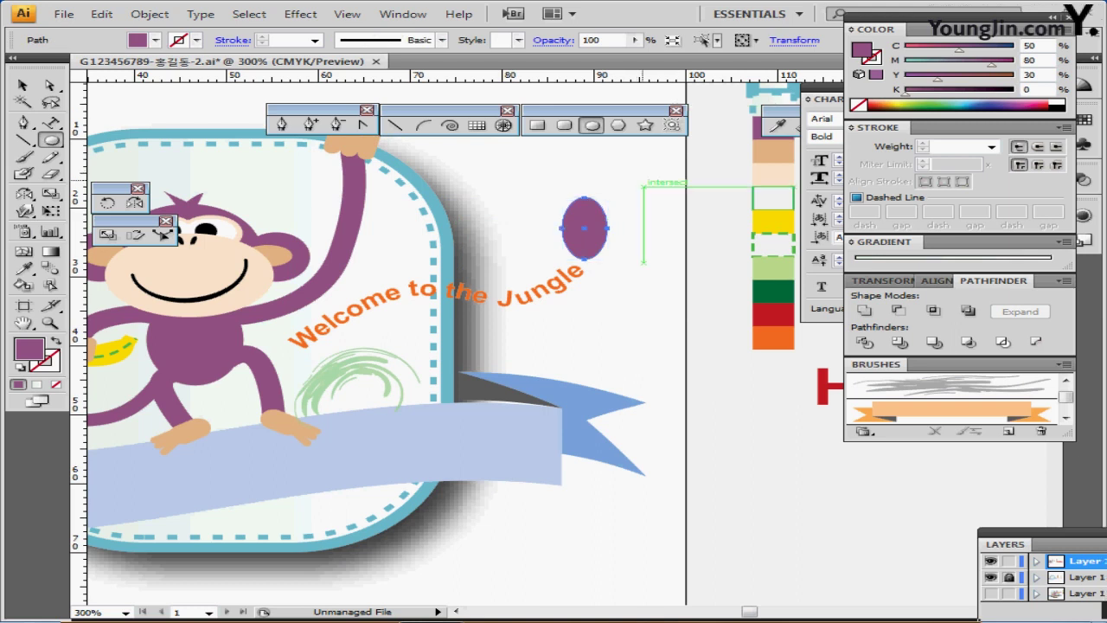
Rotate a copy of the purple ellipse clockwise about its lowest anchor point to form a second petal
{"action": "left_click", "coordinate": [107, 202]}
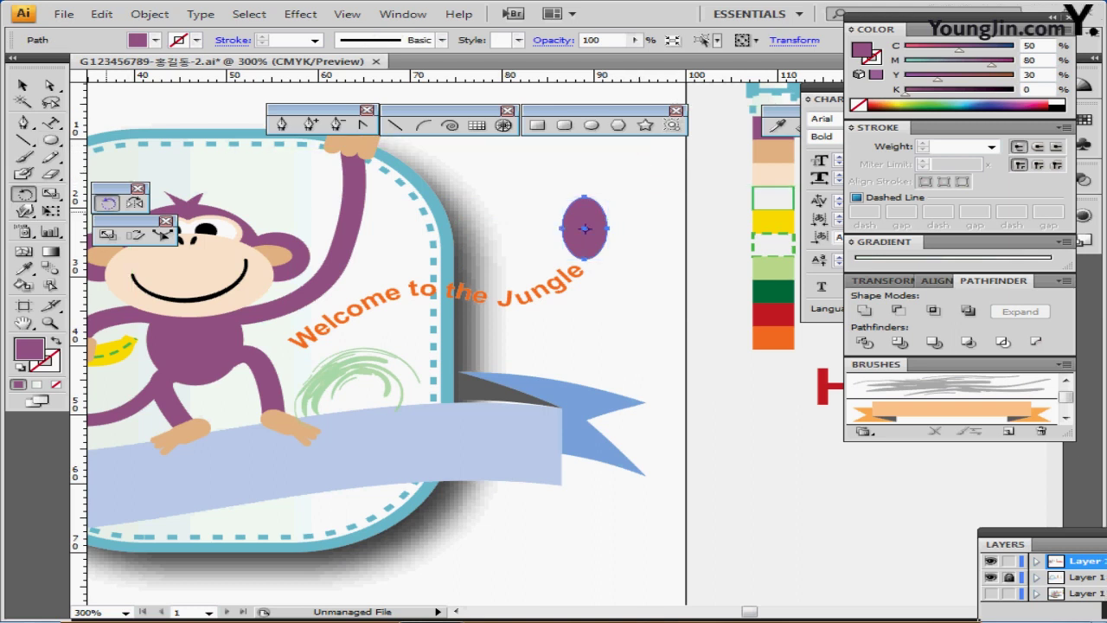
{"action": "left_click", "coordinate": [585, 257]}
{"action": "left_click_drag", "start_coordinate": [606, 227], "coordinate": [684, 229]}
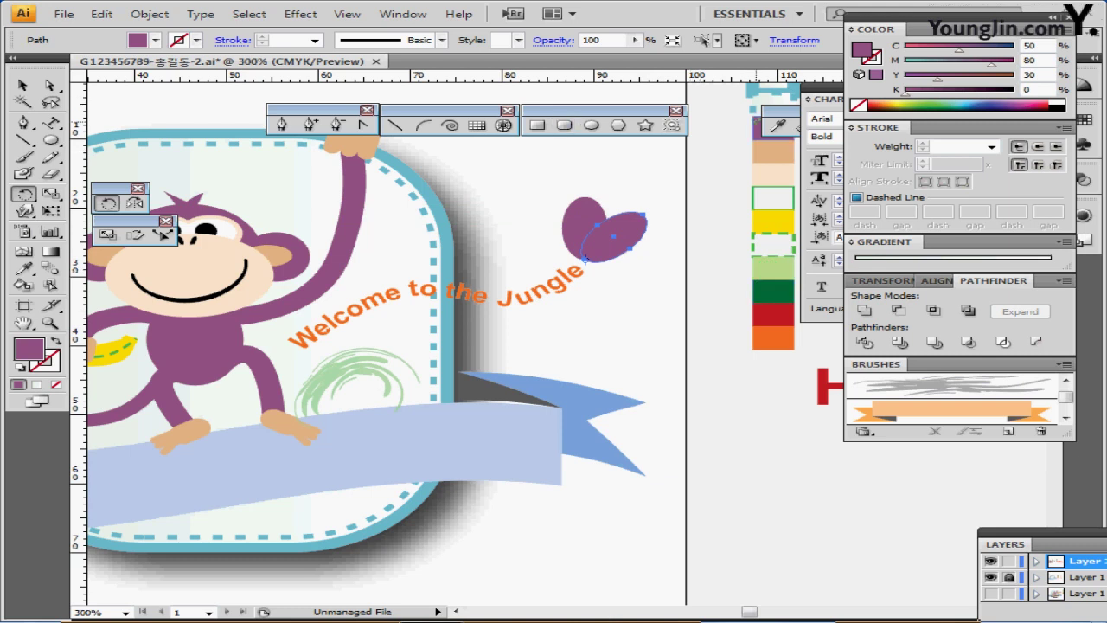
Fill the rotated petal with the light green swatch colour C 30, M 0, Y 60, K 0, and deselect it
{"action": "key", "text": "i"}
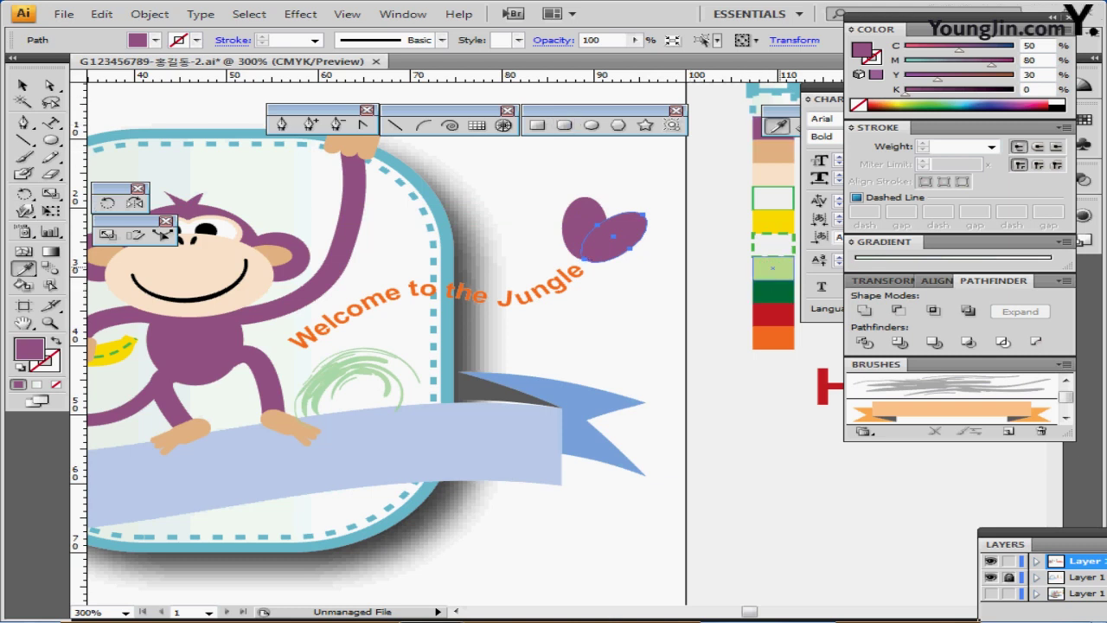
{"action": "left_click", "coordinate": [772, 268]}
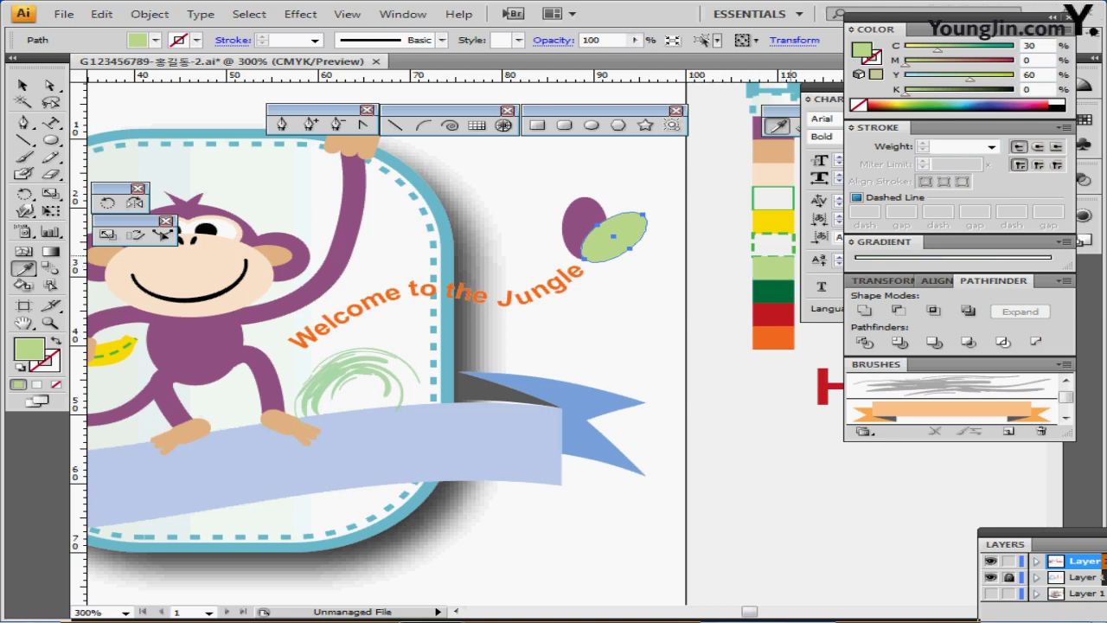
{"action": "left_click", "coordinate": [678, 334], "text": "ctrl"}
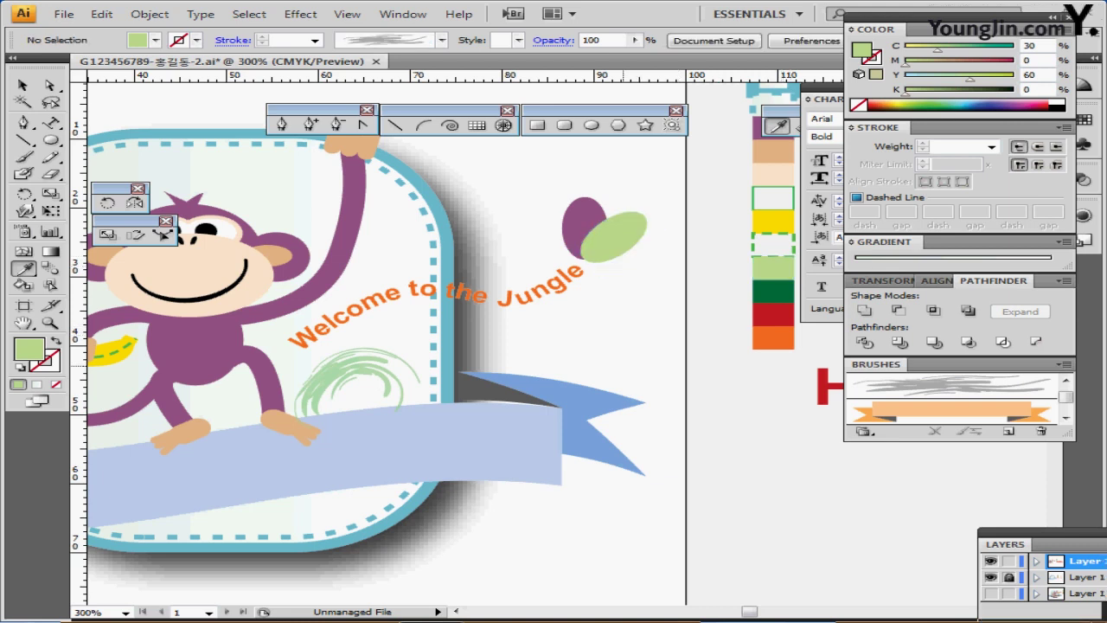
With the Type tool active, duplicate the red "HAPPY SAPARI" sample text just below the original
{"action": "left_click_drag", "start_coordinate": [562, 370], "coordinate": [620, 284]}
{"action": "left_click_drag", "start_coordinate": [616, 340], "coordinate": [663, 337]}
{"action": "left_click_drag", "start_coordinate": [666, 423], "coordinate": [685, 420]}
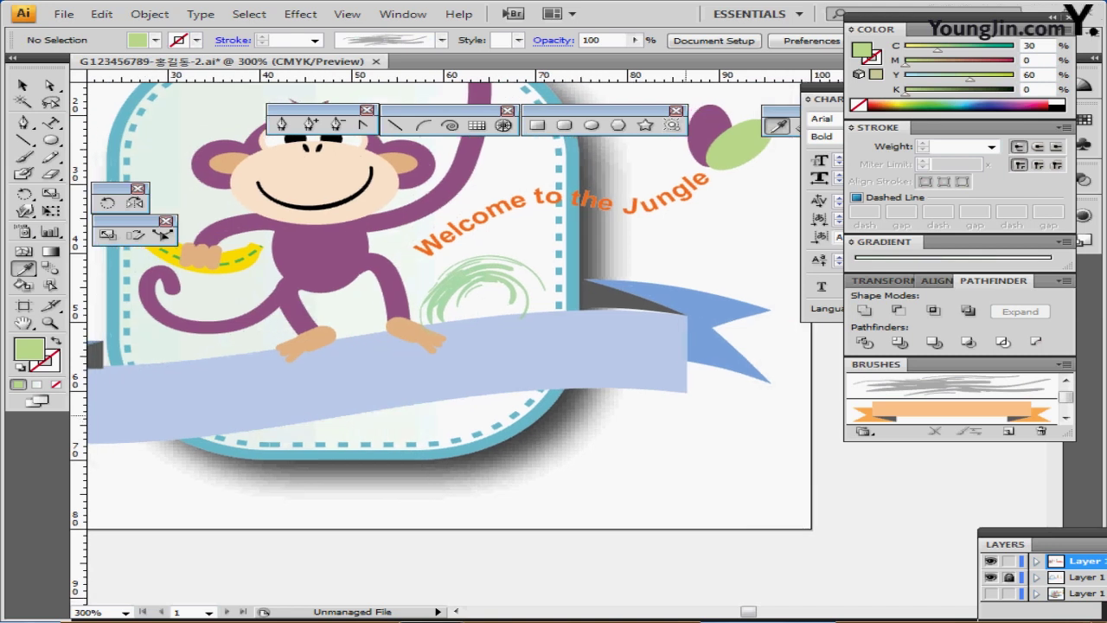
{"action": "left_click_drag", "start_coordinate": [717, 437], "coordinate": [504, 436]}
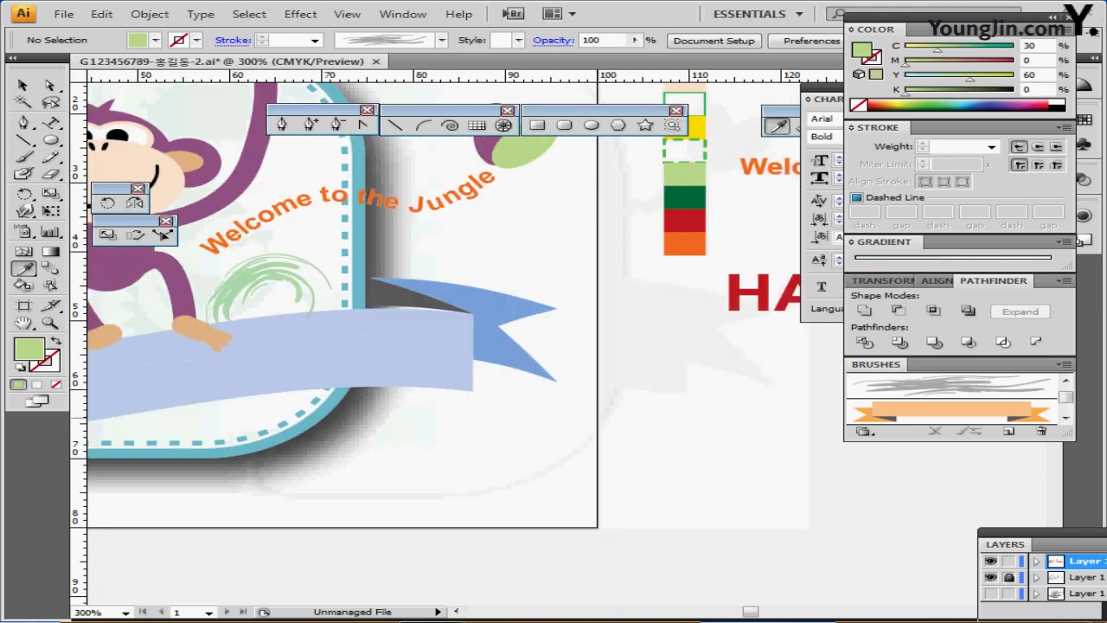
{"action": "left_click_drag", "start_coordinate": [599, 407], "coordinate": [521, 428]}
{"action": "left_click", "coordinate": [50, 123]}
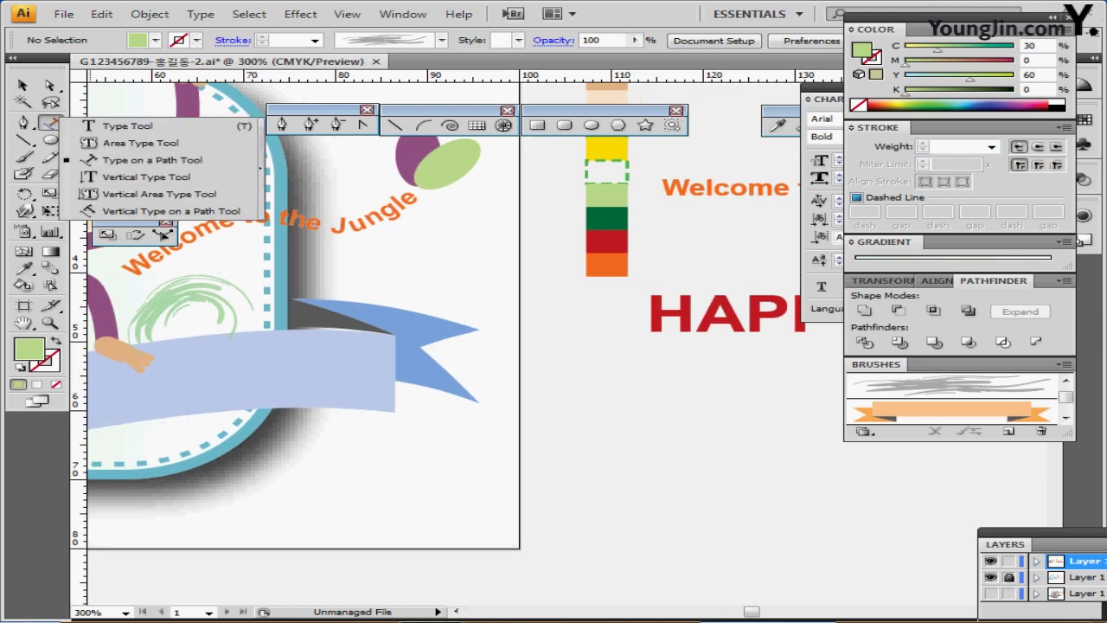
{"action": "scroll", "coordinate": [307, 343], "scroll_direction": "right", "scroll_amount": 5}
{"action": "left_click_drag", "start_coordinate": [307, 345], "coordinate": [286, 334]}
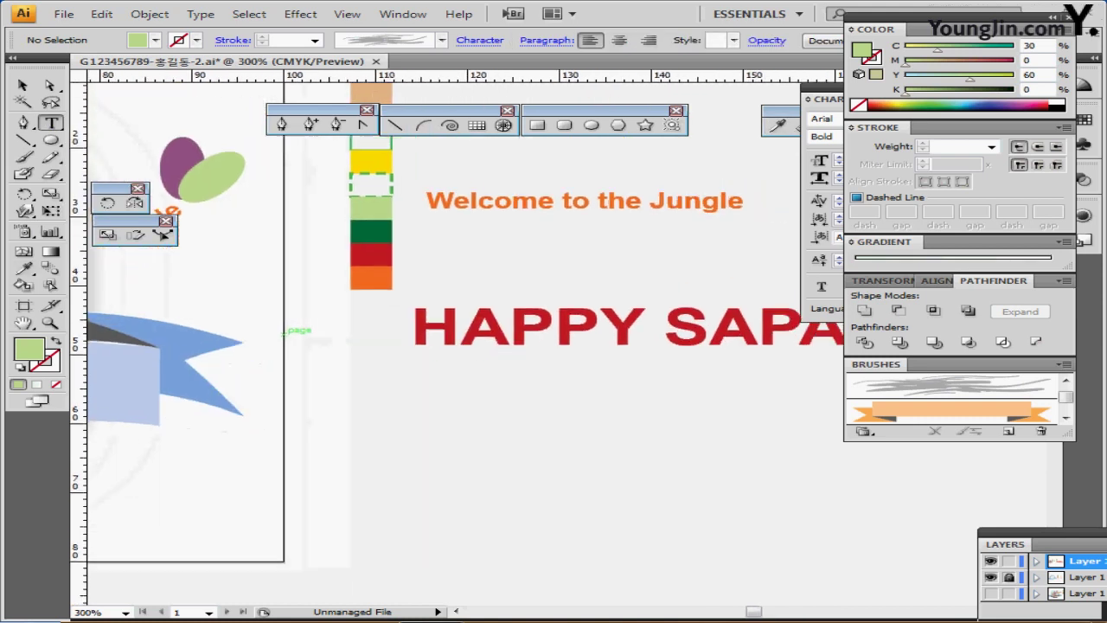
{"action": "left_click", "coordinate": [559, 344], "text": "ctrl"}
{"action": "left_click_drag", "start_coordinate": [559, 344], "coordinate": [465, 405]}
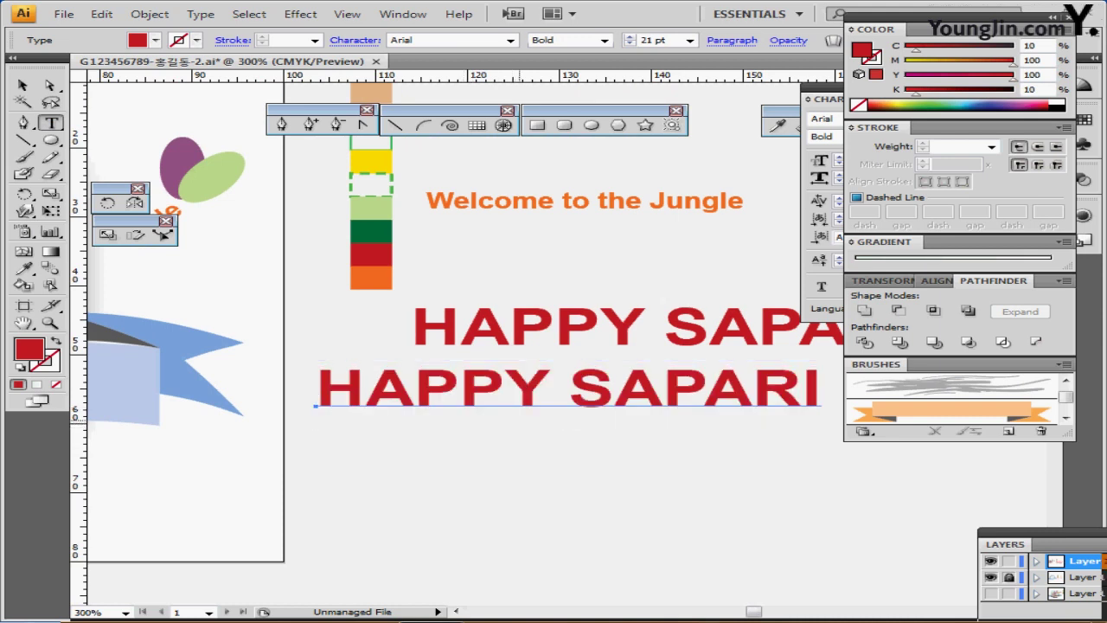
Examine the font, style, size and fill colour of the duplicated "HAPPY SAPARI" text
{"action": "key", "text": "ctrl+t"}
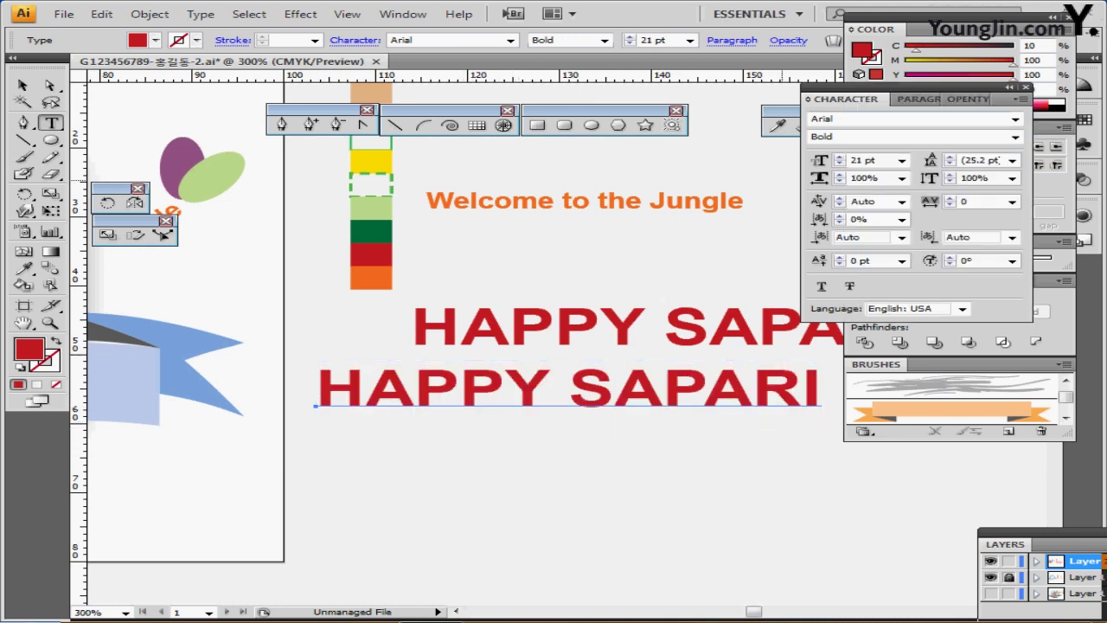
{"action": "left_click", "coordinate": [852, 118]}
{"action": "left_click", "coordinate": [852, 137]}
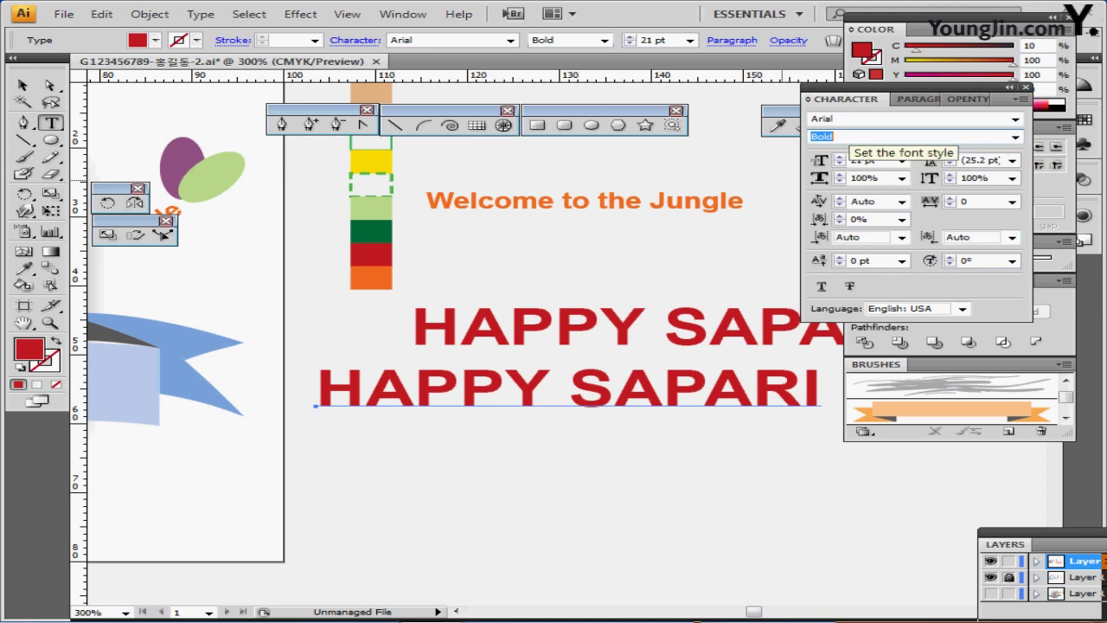
{"action": "key", "text": "ctrl+t"}
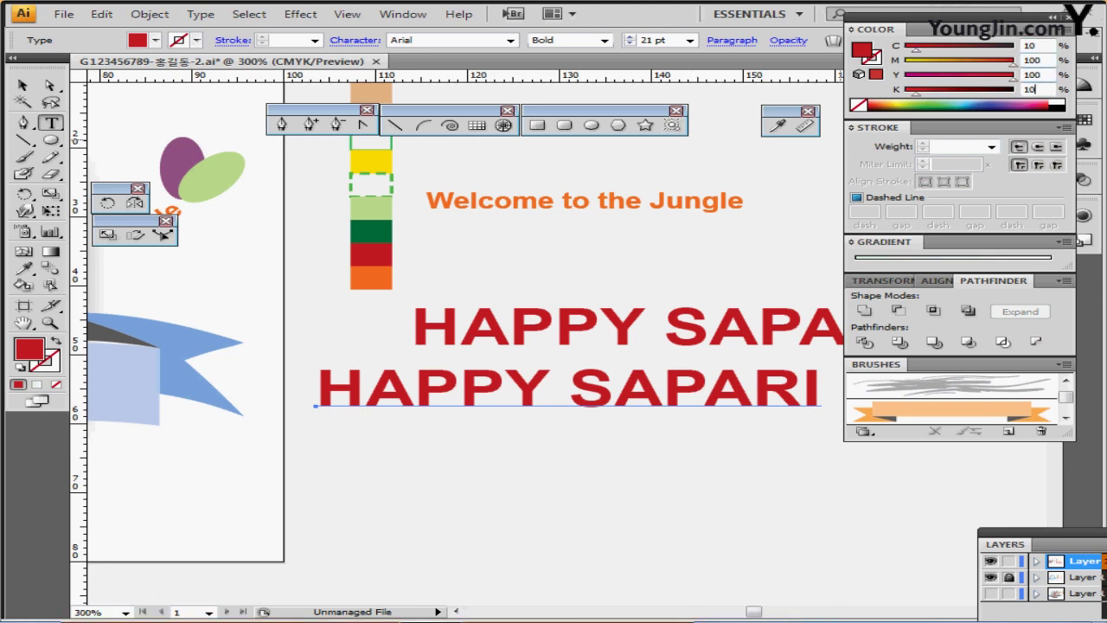
Move the duplicated "HAPPY SAPARI" text about 5 mm further down, away from the original
{"action": "left_click", "coordinate": [634, 450], "text": "ctrl"}
{"action": "left_click_drag", "start_coordinate": [629, 391], "coordinate": [628, 424]}
{"action": "left_click_drag", "start_coordinate": [449, 445], "coordinate": [730, 358]}
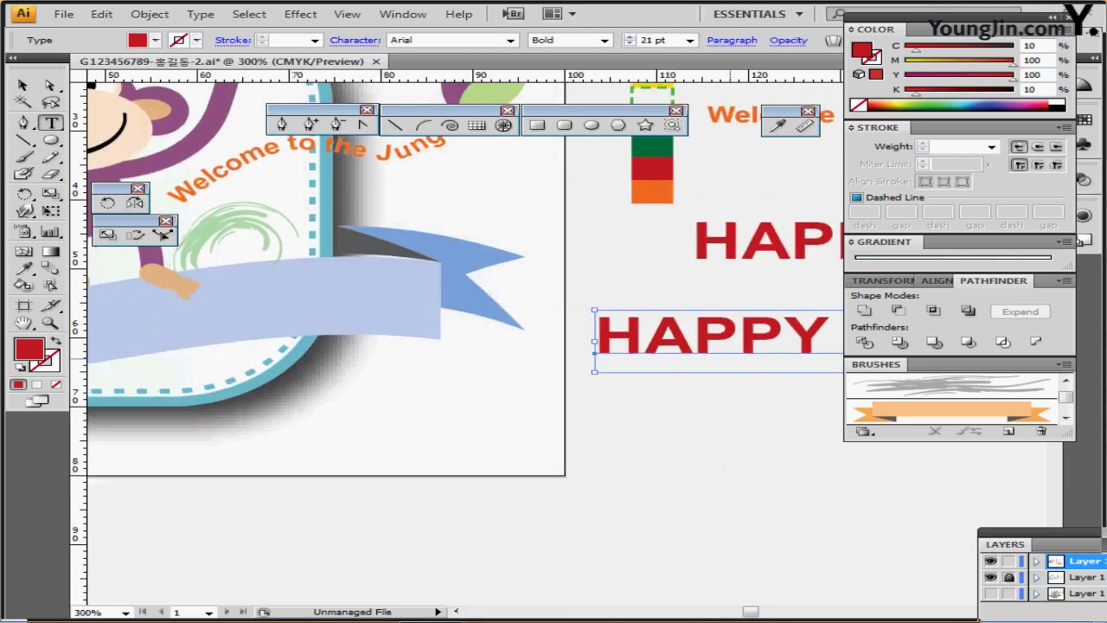
Delete the duplicated "HAPPY SAPARI" text below the original
{"action": "left_click_drag", "start_coordinate": [836, 337], "coordinate": [393, 405]}
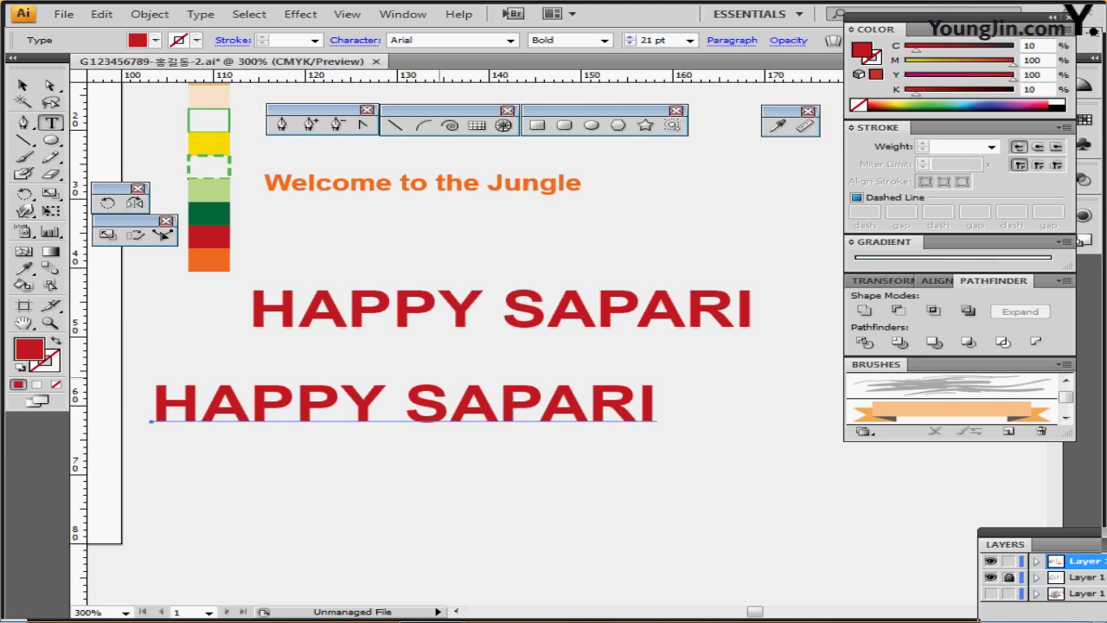
{"action": "key", "text": "Delete"}
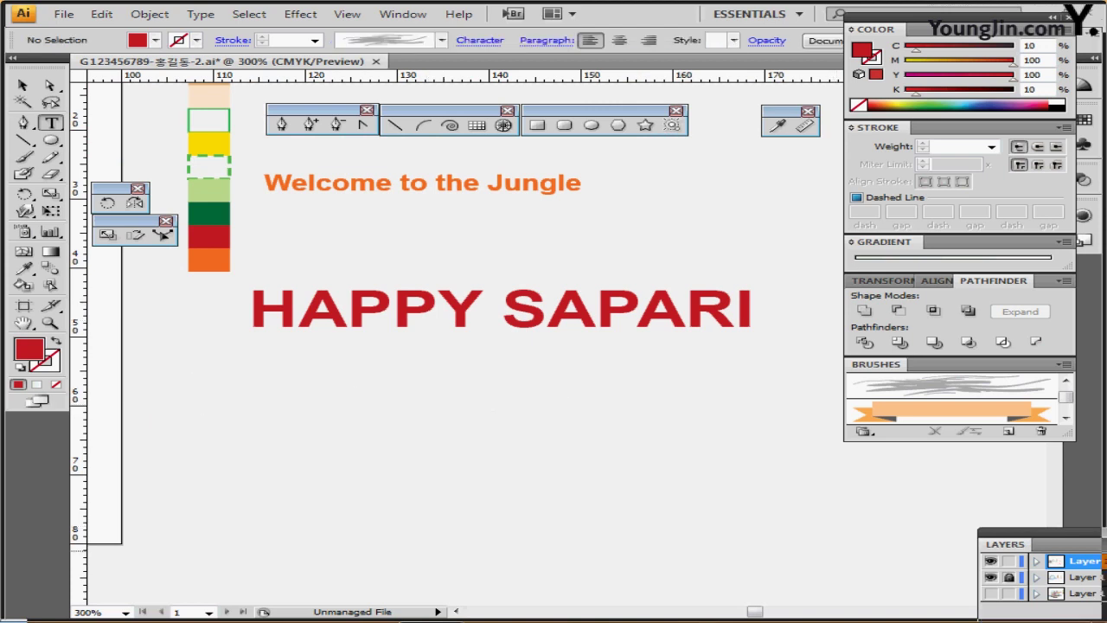
Unlock the middle layer and convert the remaining "HAPPY SAPARI" text to outlines
{"action": "left_click", "coordinate": [1009, 577]}
{"action": "left_click", "coordinate": [555, 315], "text": "ctrl"}
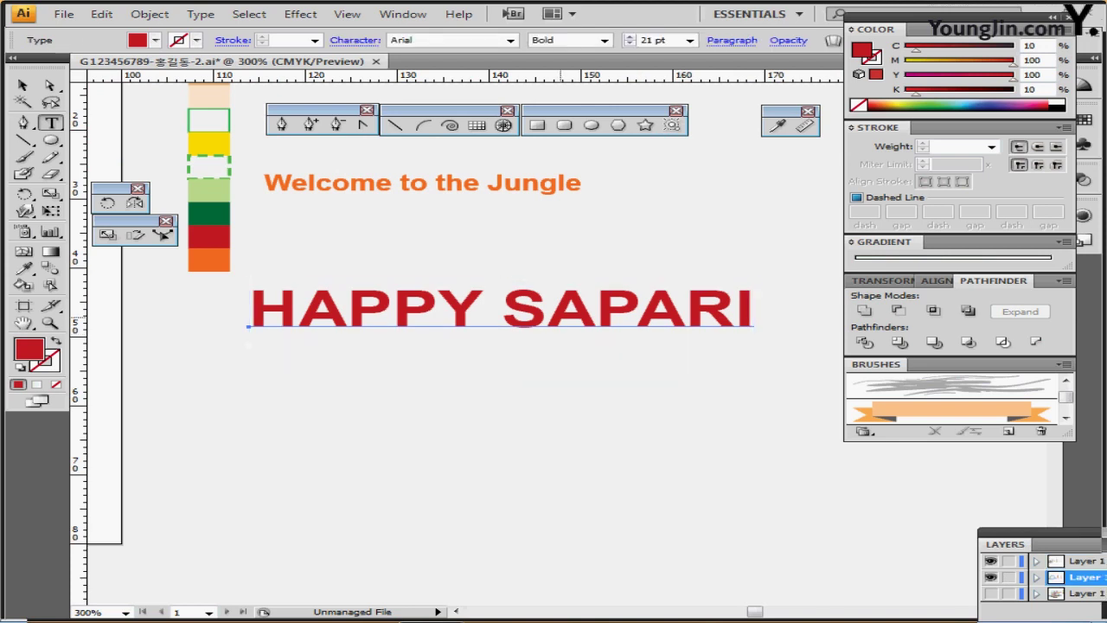
{"action": "right_click", "coordinate": [563, 318]}
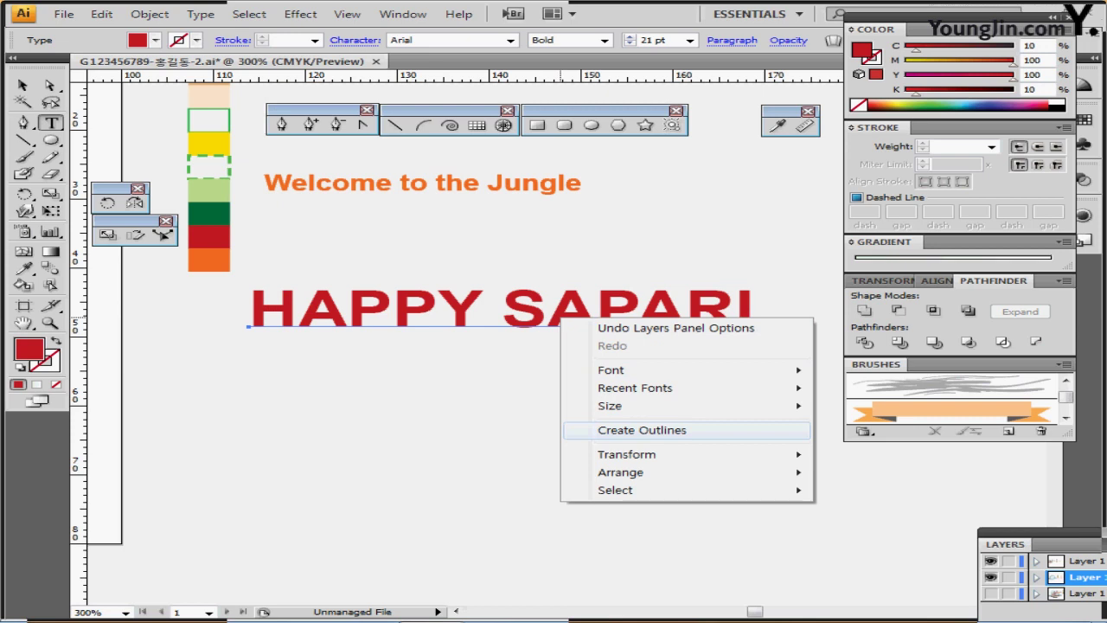
{"action": "left_click", "coordinate": [642, 429]}
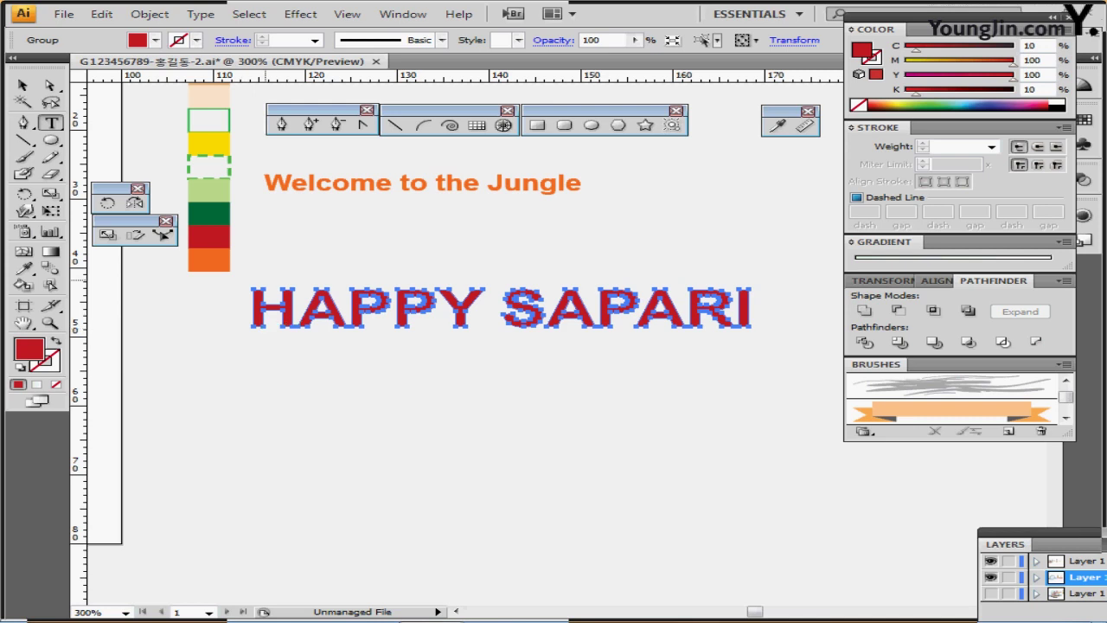
Paste the wide ellipse with the 1 pt black stroke in front, overlapping the outlined "HAPPY SAPARI" lettering
{"action": "key", "text": "ctrl"}
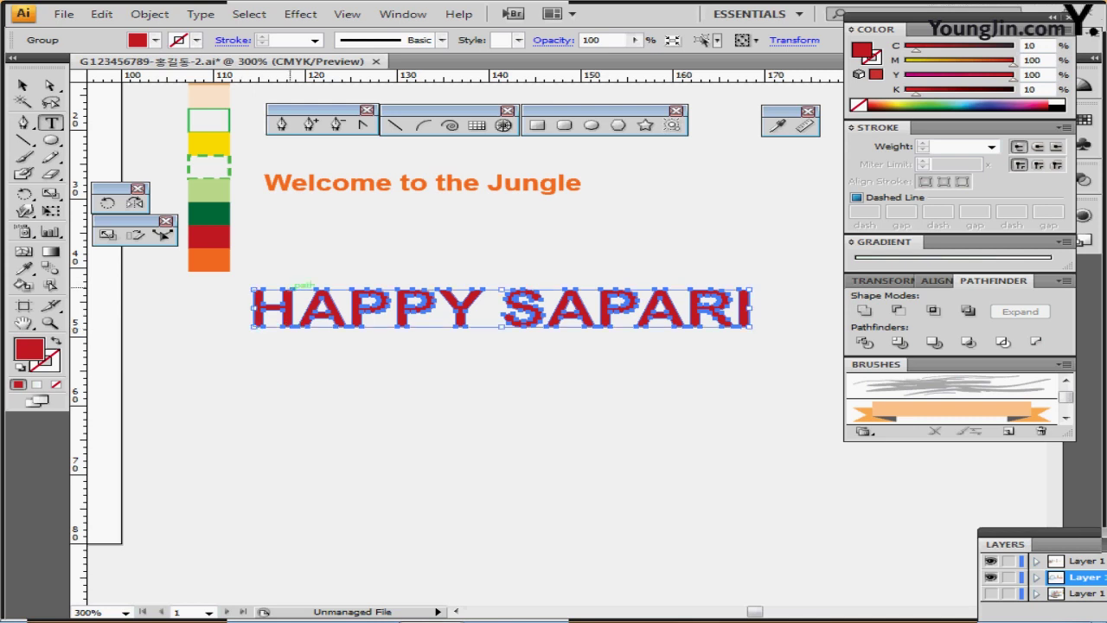
{"action": "key", "text": "ctrl+f"}
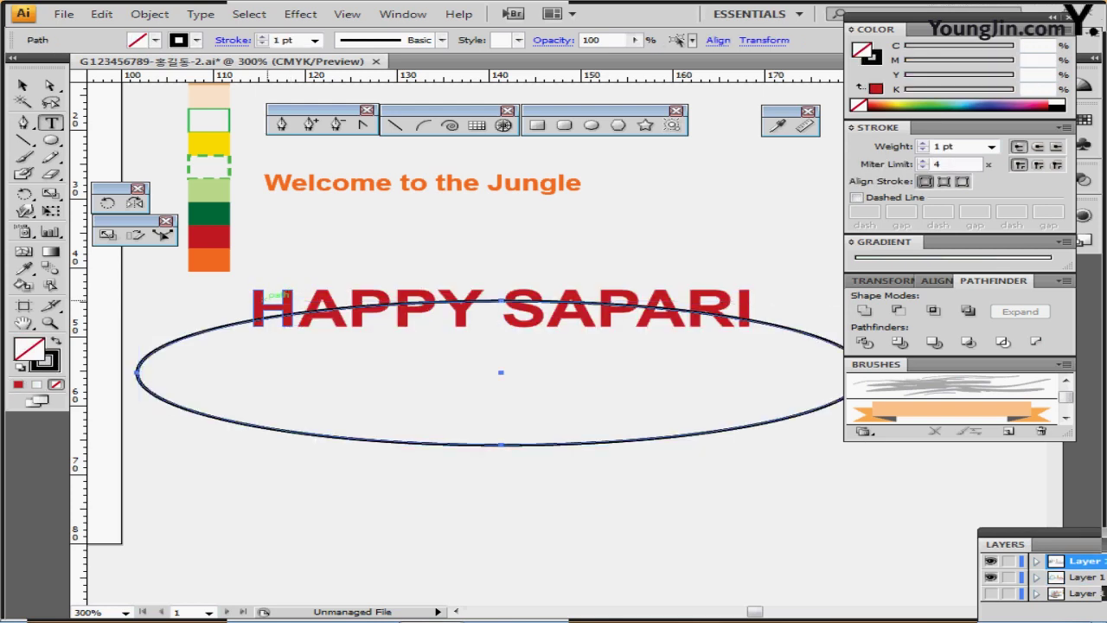
{"action": "scroll", "coordinate": [450, 407], "scroll_direction": "right", "scroll_amount": 1}
{"action": "scroll", "coordinate": [449, 407], "scroll_direction": "right", "scroll_amount": 1}
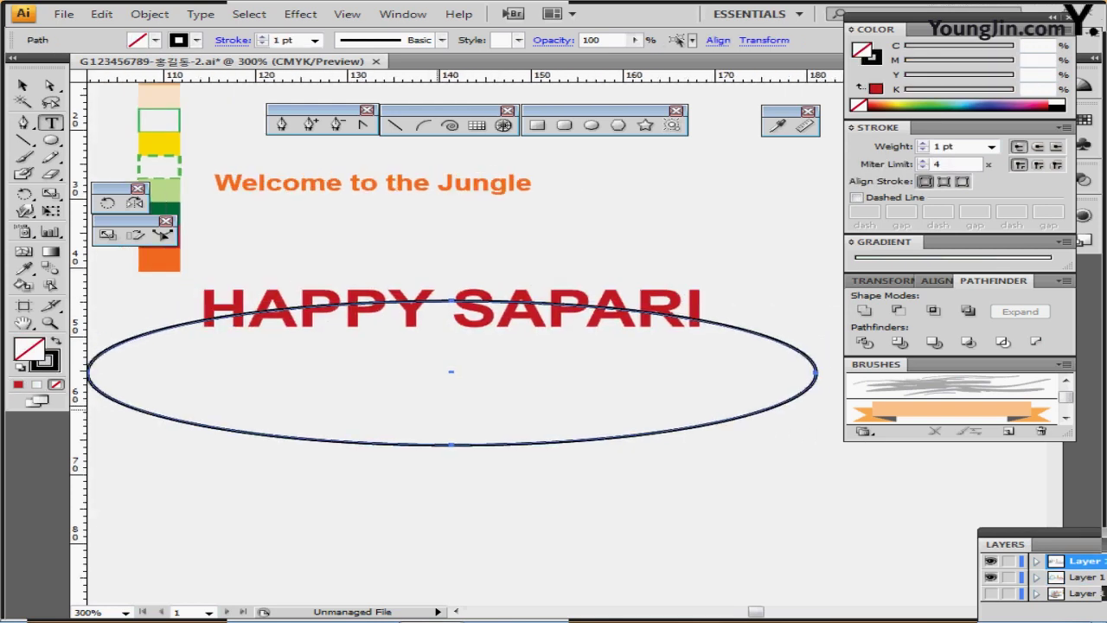
Centre the "HAPPY SAPARI" lettering and the ellipse on each other horizontally, and clear the selection
{"action": "left_click", "coordinate": [23, 85]}
{"action": "left_click_drag", "start_coordinate": [519, 350], "coordinate": [325, 253]}
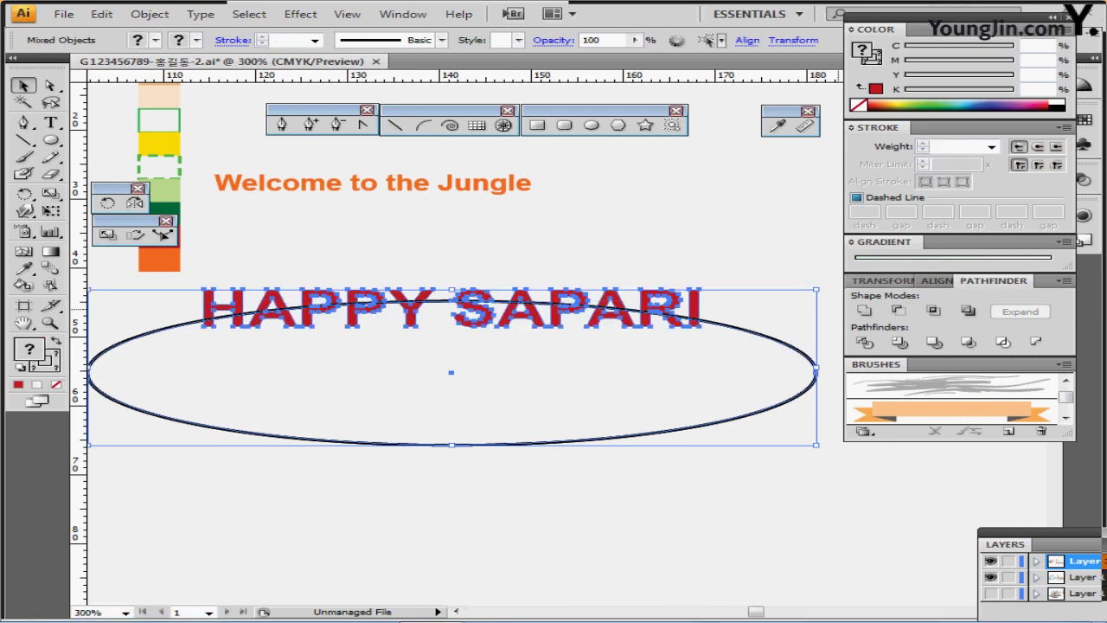
{"action": "left_click", "coordinate": [937, 281]}
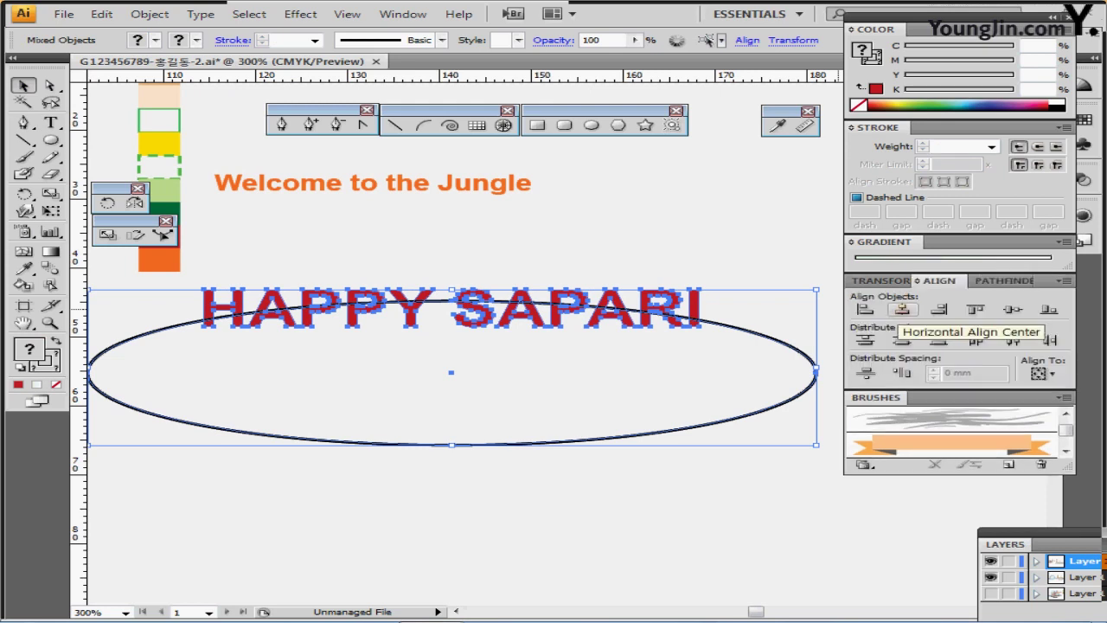
{"action": "left_click", "coordinate": [902, 309]}
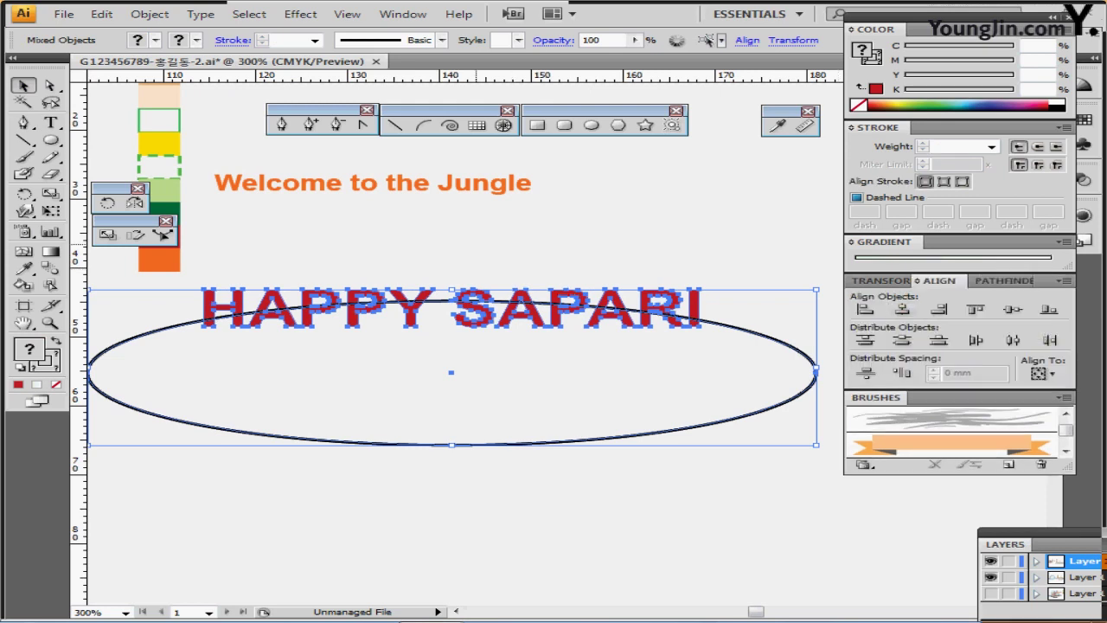
{"action": "left_click", "coordinate": [477, 244]}
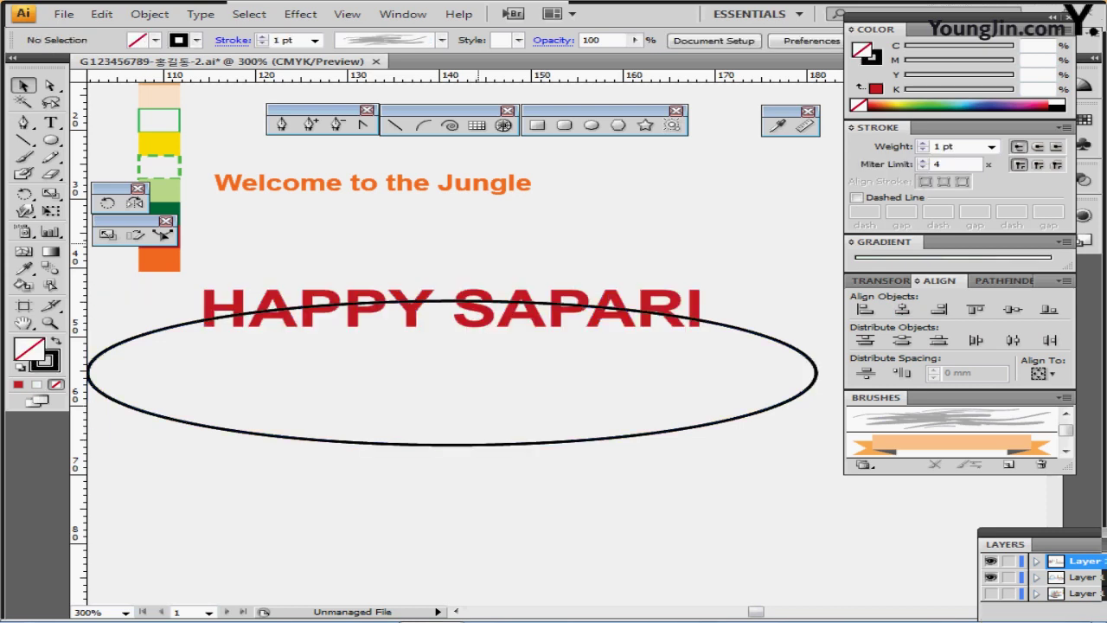
{"action": "left_click_drag", "start_coordinate": [367, 233], "coordinate": [496, 351]}
{"action": "key", "text": "ctrl+shift+a"}
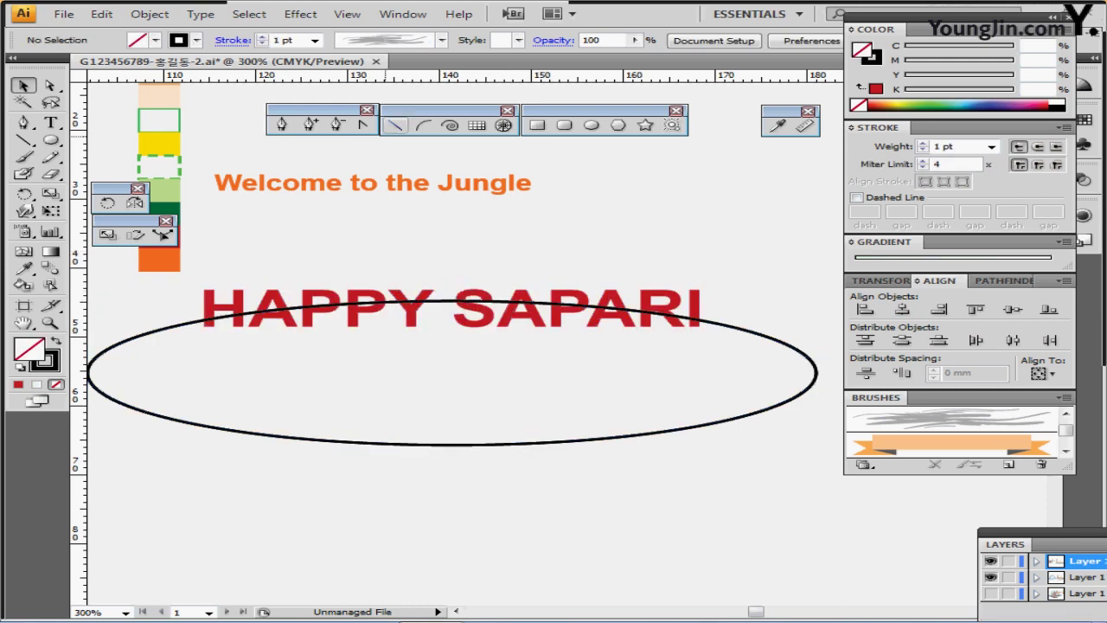
Delete the ellipse's bottom anchor point to leave only its upper arc across the lettering
{"action": "left_click", "coordinate": [50, 86]}
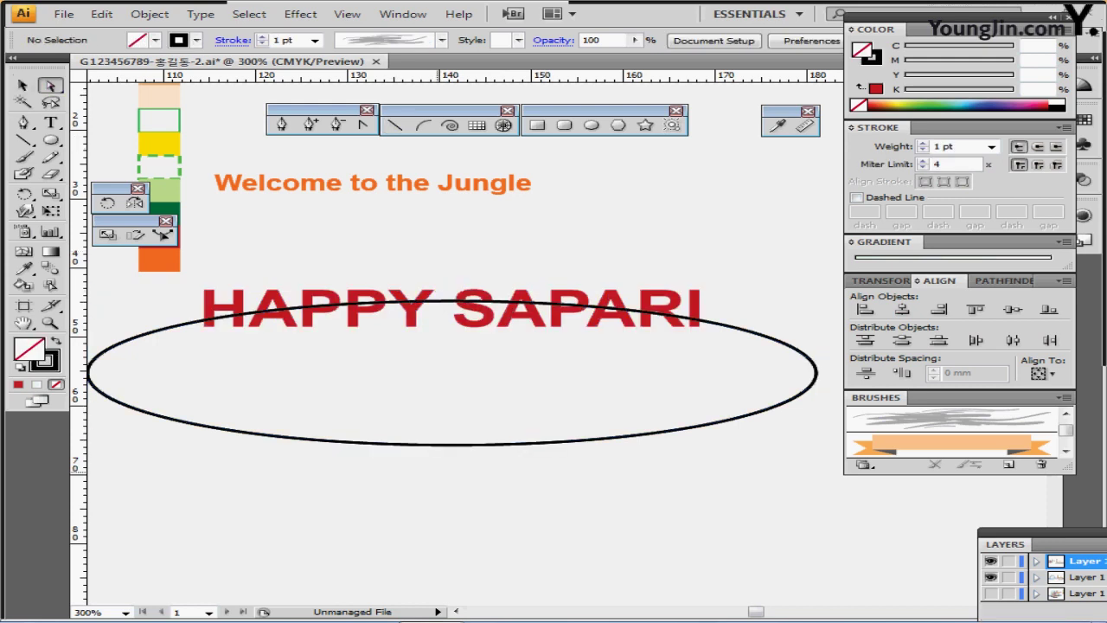
{"action": "left_click_drag", "start_coordinate": [407, 416], "coordinate": [482, 472]}
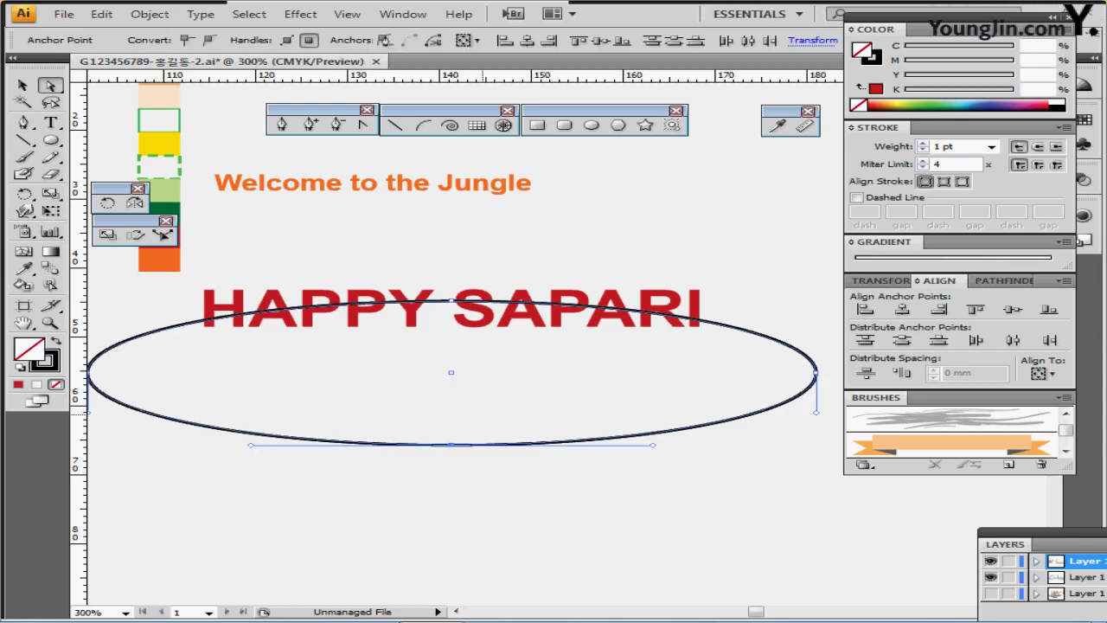
{"action": "key", "text": "Delete"}
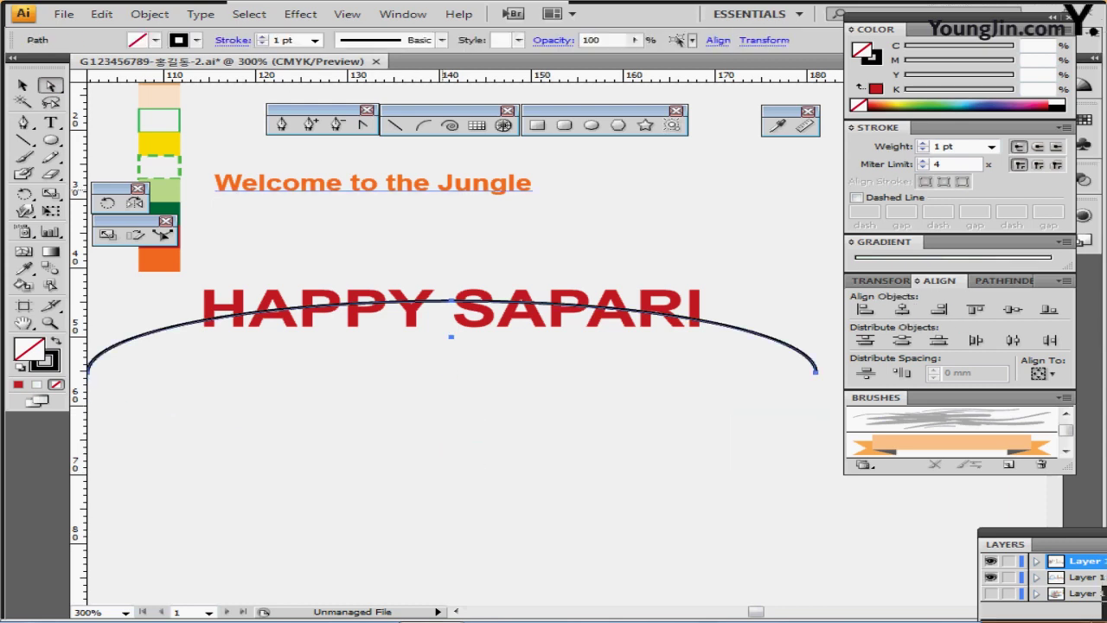
Split the "HAPPY SAPARI" lettering along the arc with the Pathfinder Divide operation
{"action": "left_click", "coordinate": [23, 84]}
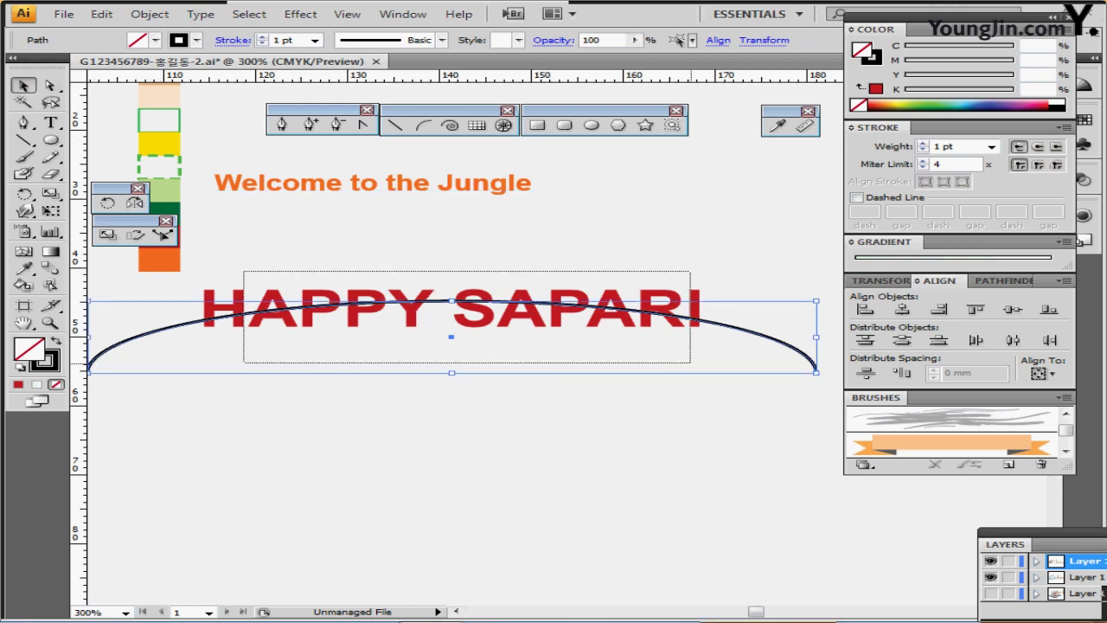
{"action": "left_click_drag", "start_coordinate": [244, 272], "coordinate": [690, 363]}
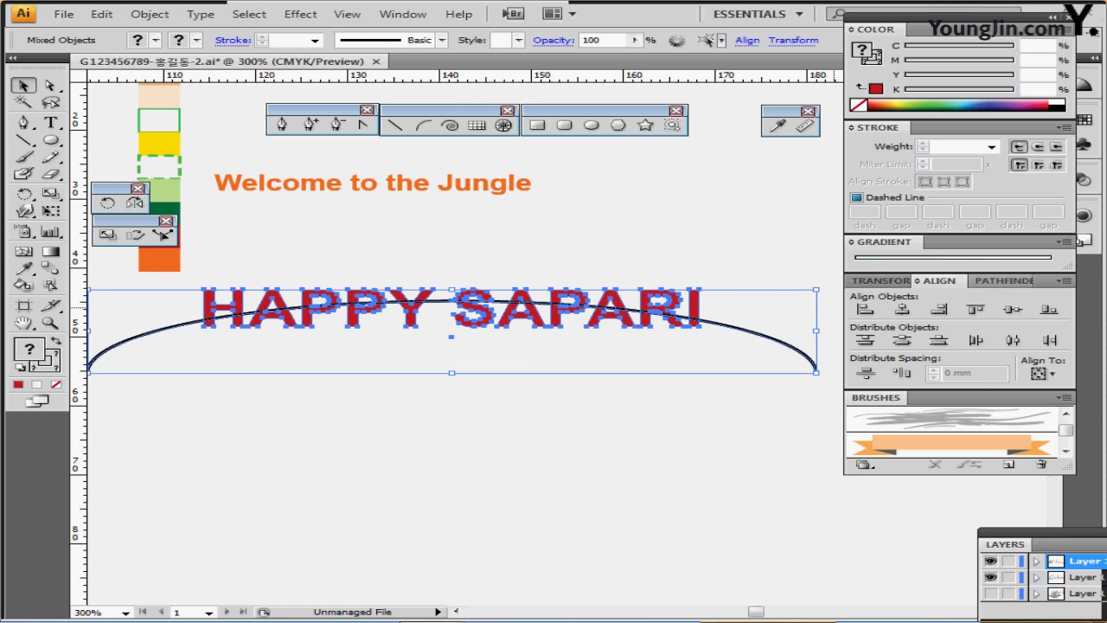
{"action": "left_click", "coordinate": [1001, 281]}
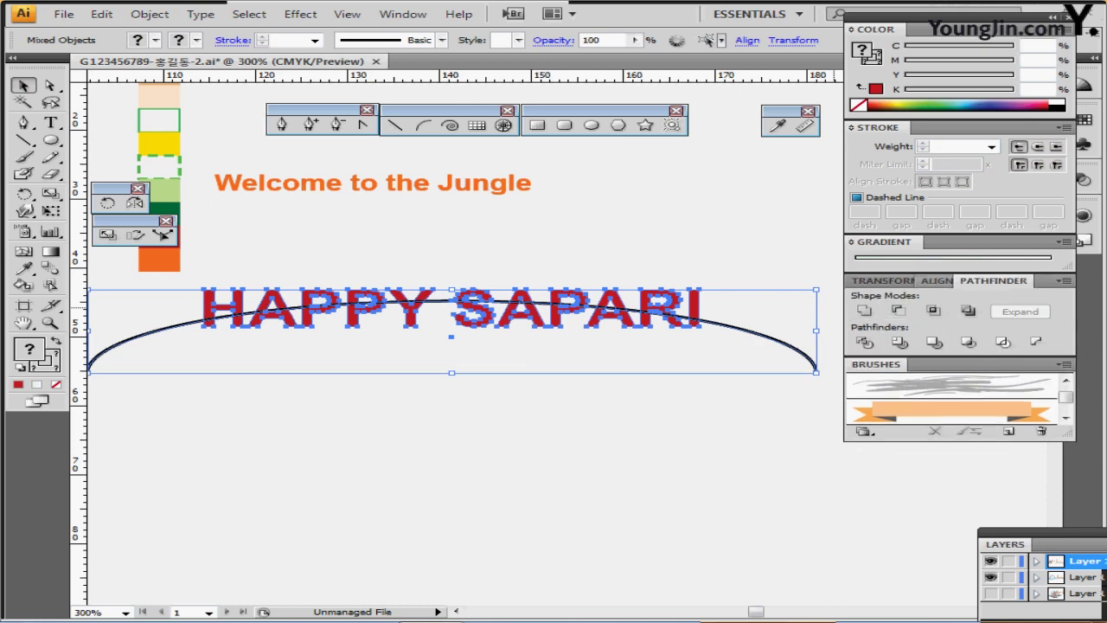
{"action": "left_click", "coordinate": [865, 342]}
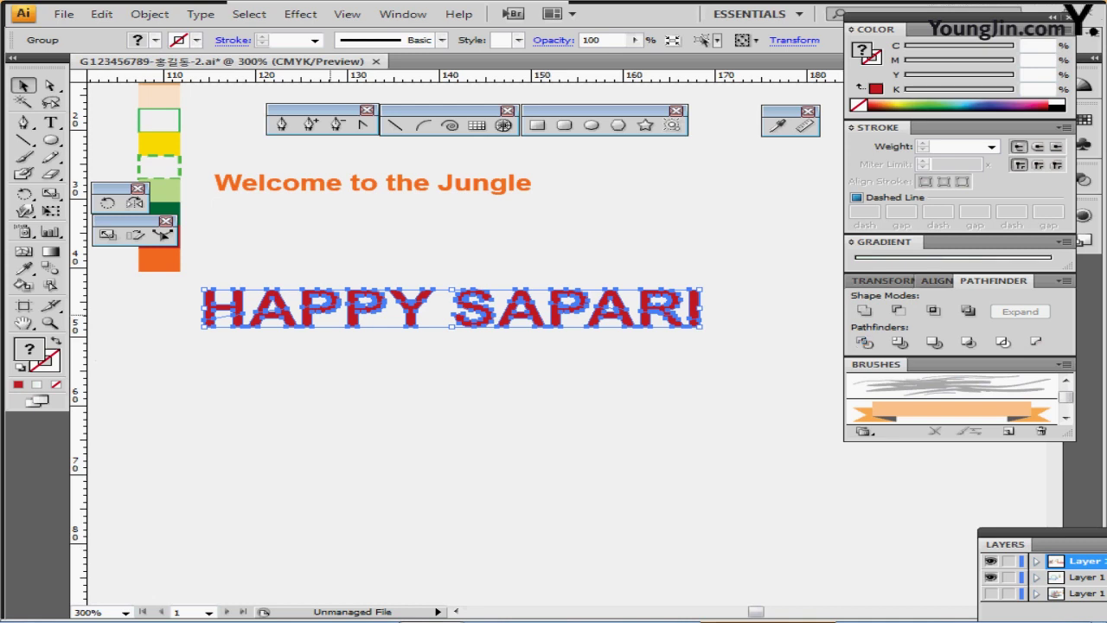
Isolate the divided lettering, shift its upper pieces slightly up, fill them with dark green C 90, M 30, Y 90, K 30, and exit isolation
{"action": "double_click", "coordinate": [297, 314]}
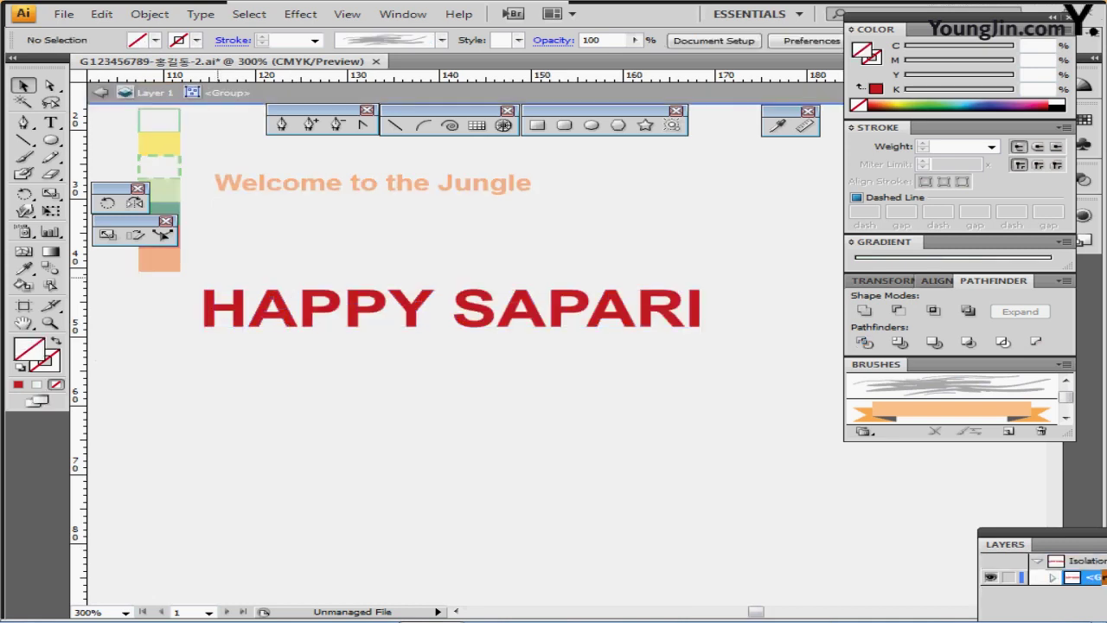
{"action": "left_click_drag", "start_coordinate": [190, 275], "coordinate": [745, 291]}
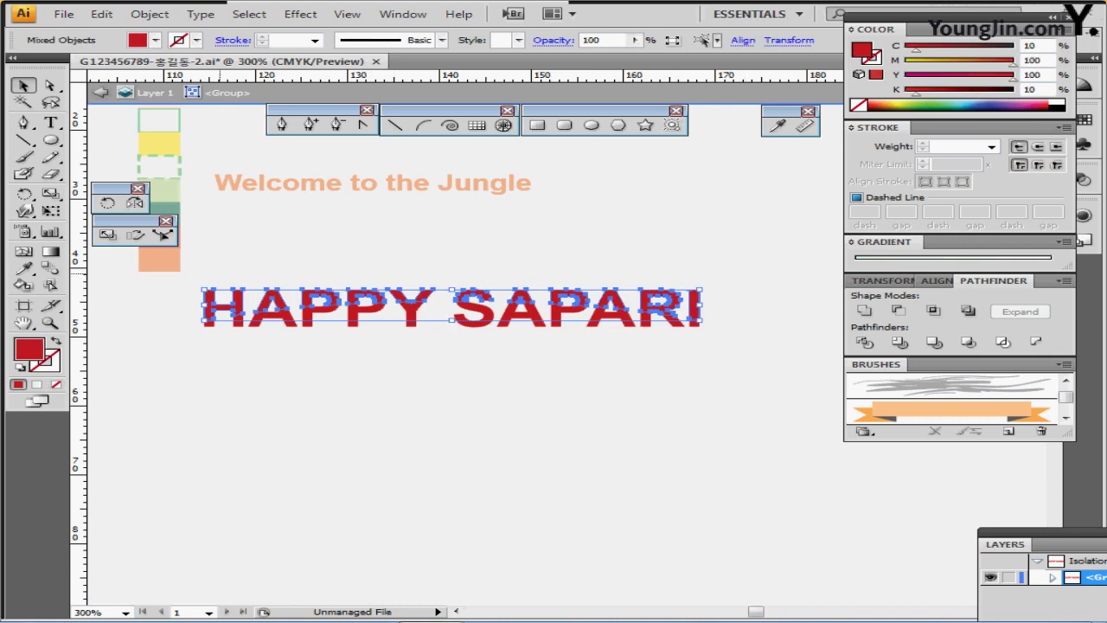
{"action": "left_click_drag", "start_coordinate": [201, 273], "coordinate": [726, 291]}
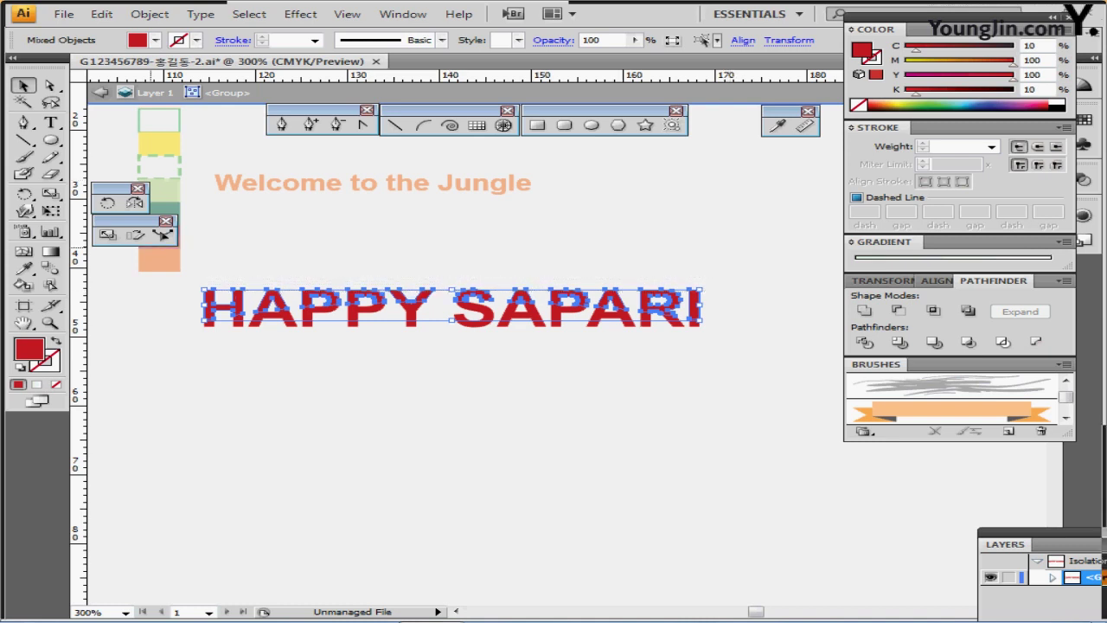
{"action": "left_click", "coordinate": [23, 268]}
{"action": "left_click", "coordinate": [164, 208]}
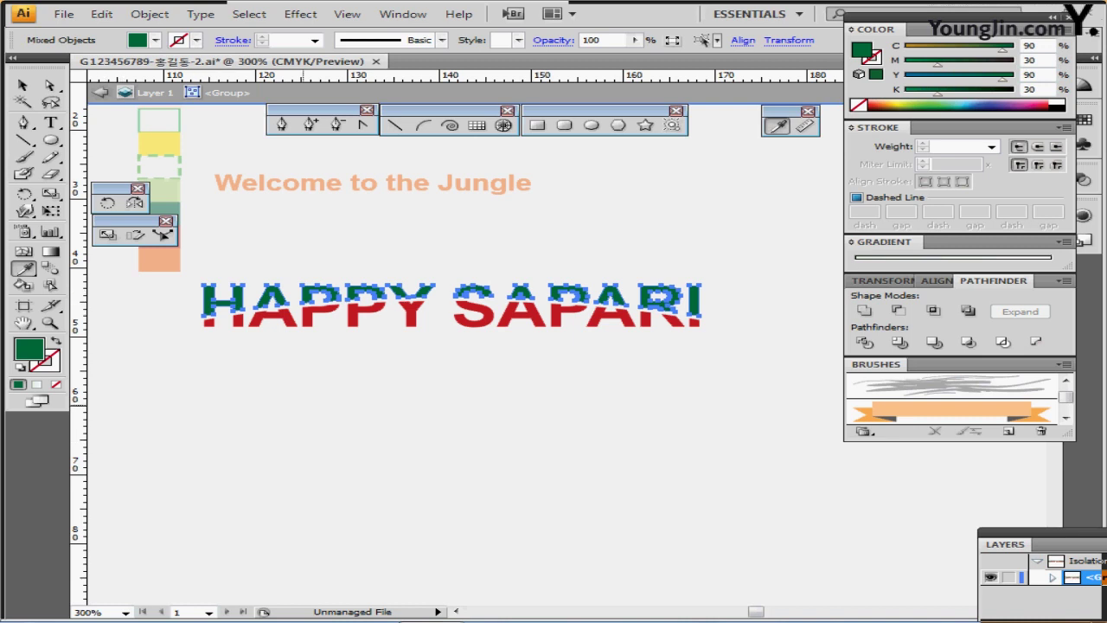
{"action": "key", "text": "Escape"}
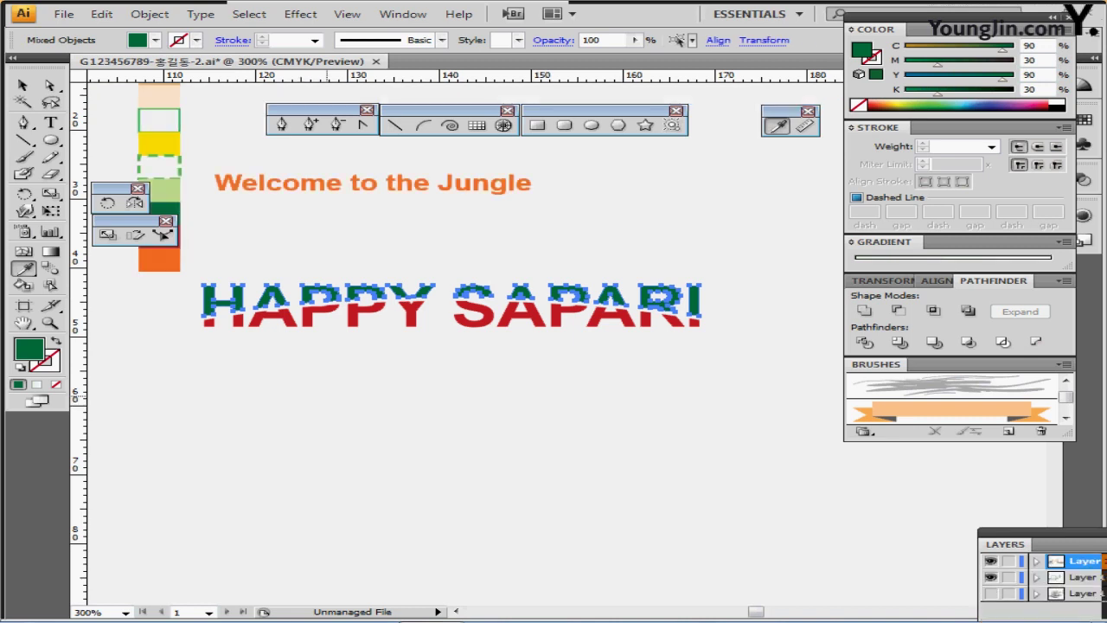
Move the two-colour "HAPPY SAPARI" lettering onto the light blue ribbon below the monkey
{"action": "left_click", "coordinate": [327, 396], "text": "ctrl"}
{"action": "left_click", "coordinate": [387, 380], "text": "ctrl+alt"}
{"action": "left_click_drag", "start_coordinate": [412, 363], "coordinate": [585, 378]}
{"action": "left_click", "coordinate": [671, 313], "text": "ctrl"}
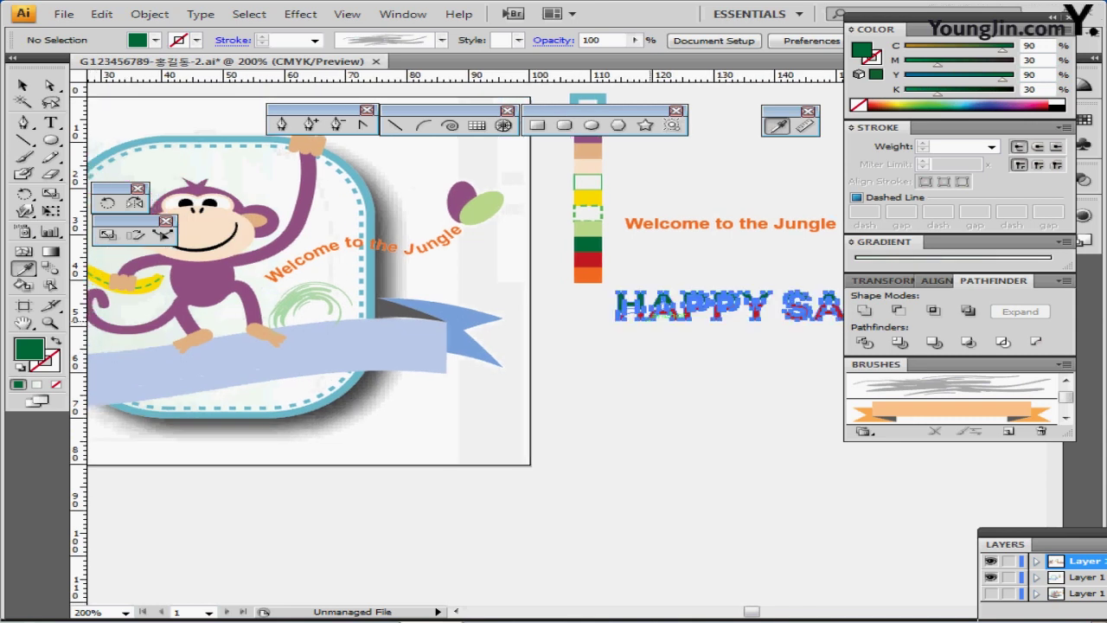
{"action": "left_click_drag", "start_coordinate": [692, 304], "coordinate": [164, 362]}
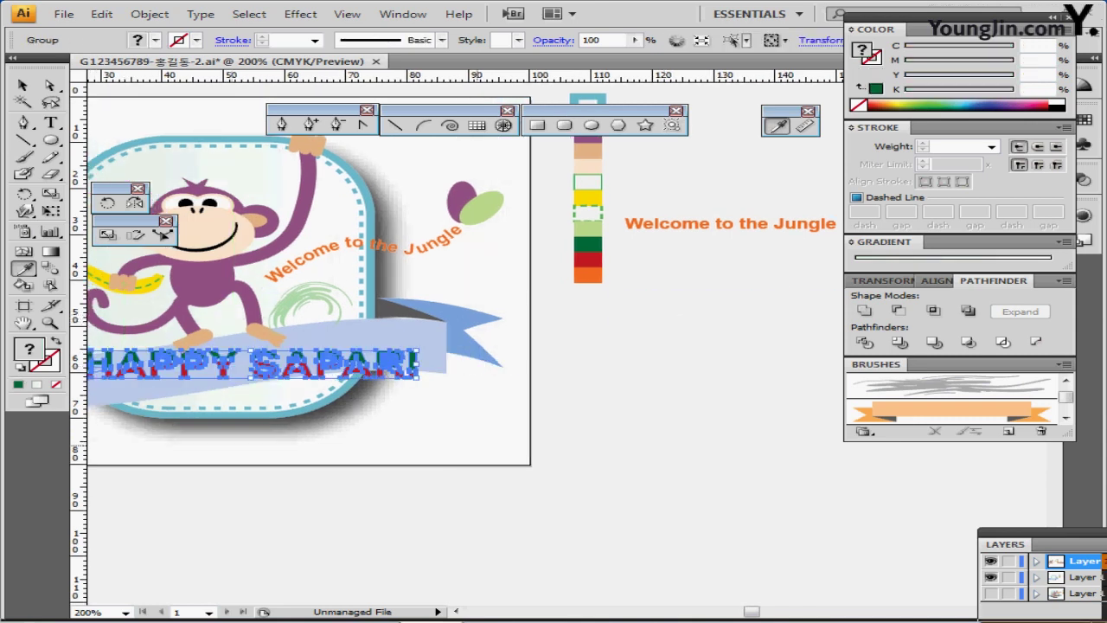
{"action": "left_click_drag", "start_coordinate": [444, 459], "coordinate": [622, 484]}
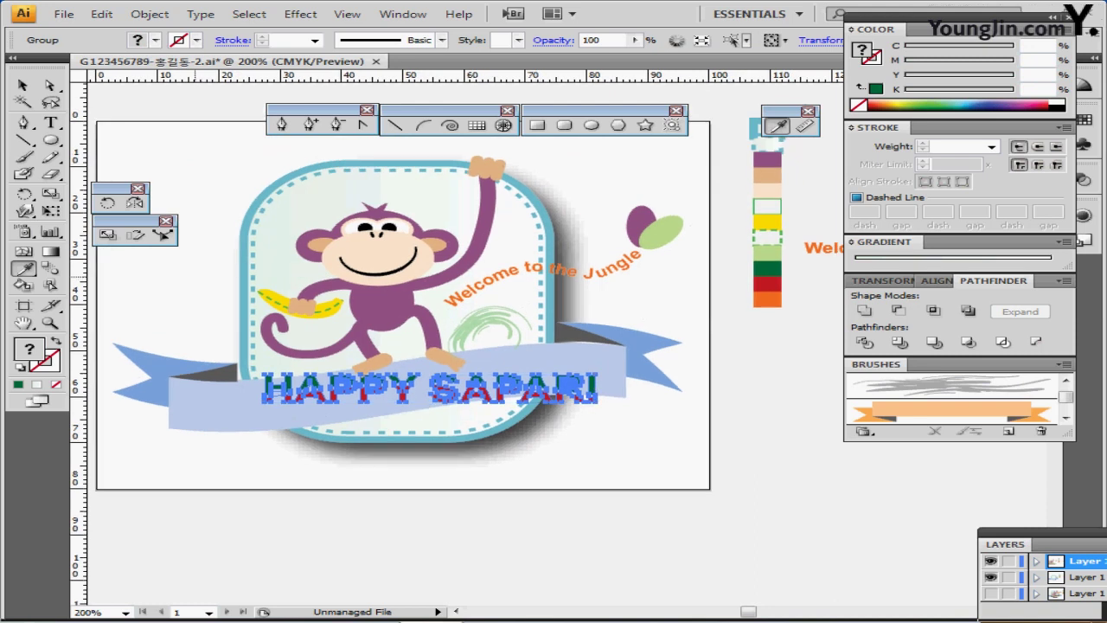
Rotate the "HAPPY SAPARI" lettering by 10° to follow the slope of the ribbon
{"action": "double_click", "coordinate": [108, 203]}
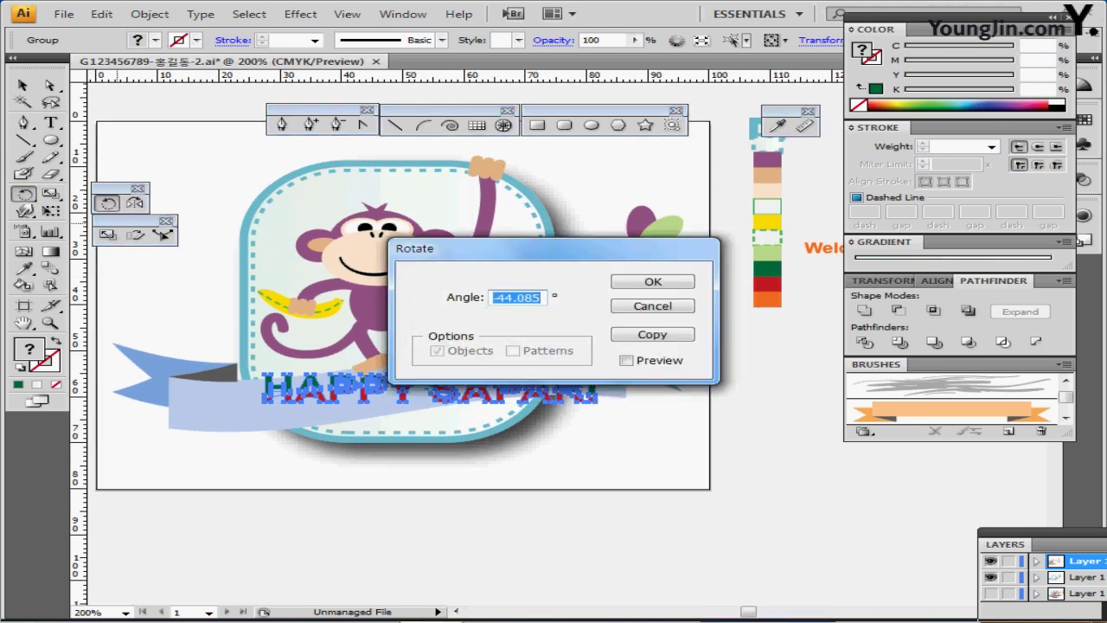
{"action": "type", "text": "10"}
{"action": "left_click", "coordinate": [627, 361]}
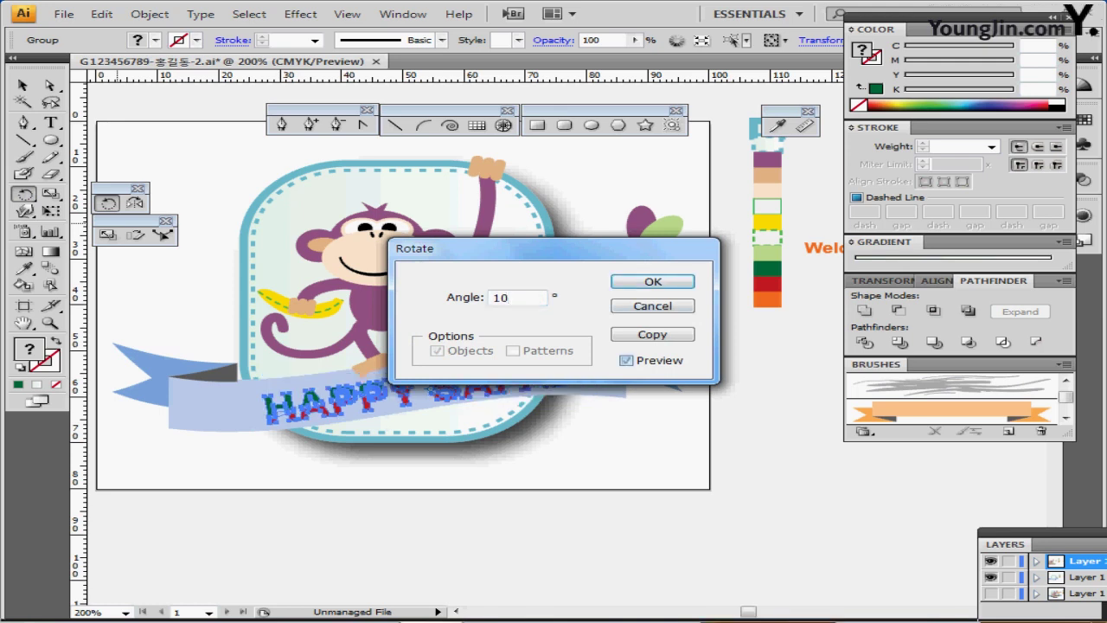
{"action": "left_click_drag", "start_coordinate": [589, 249], "coordinate": [588, 169]}
{"action": "key", "text": "Return"}
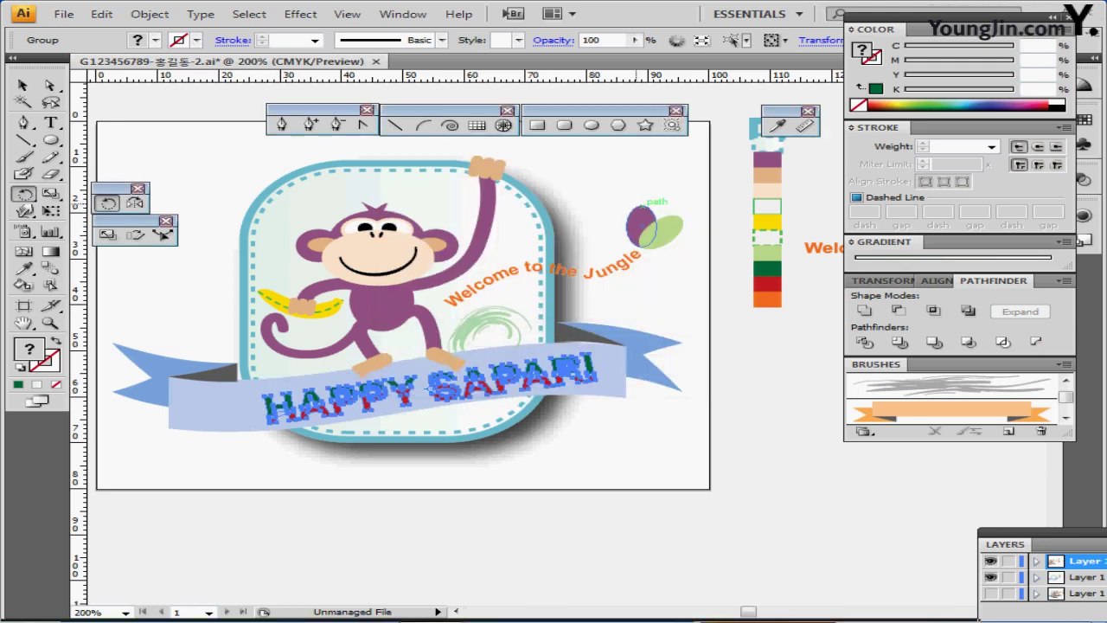
Nudge the rotated "HAPPY SAPARI" lettering about 4 mm left along the ribbon and deselect it
{"action": "key", "text": "Left"}
{"action": "key", "text": "Left"}
{"action": "key", "text": "Left"}
{"action": "key", "text": "Left"}
{"action": "key", "text": "Left"}
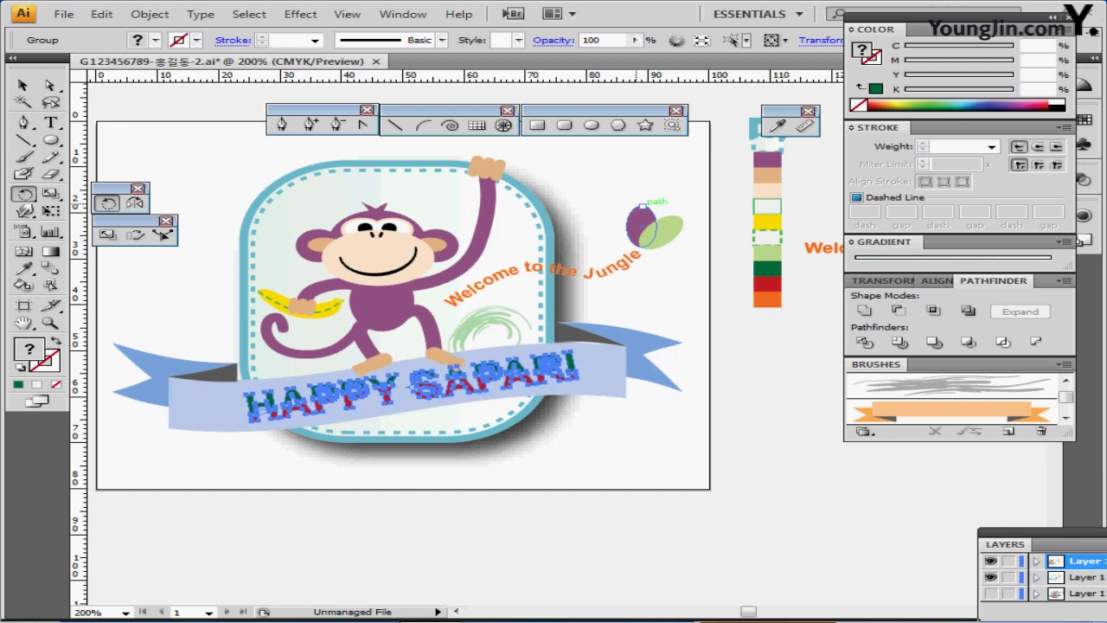
{"action": "key", "text": "Left"}
{"action": "key", "text": "Left"}
{"action": "key", "text": "Left"}
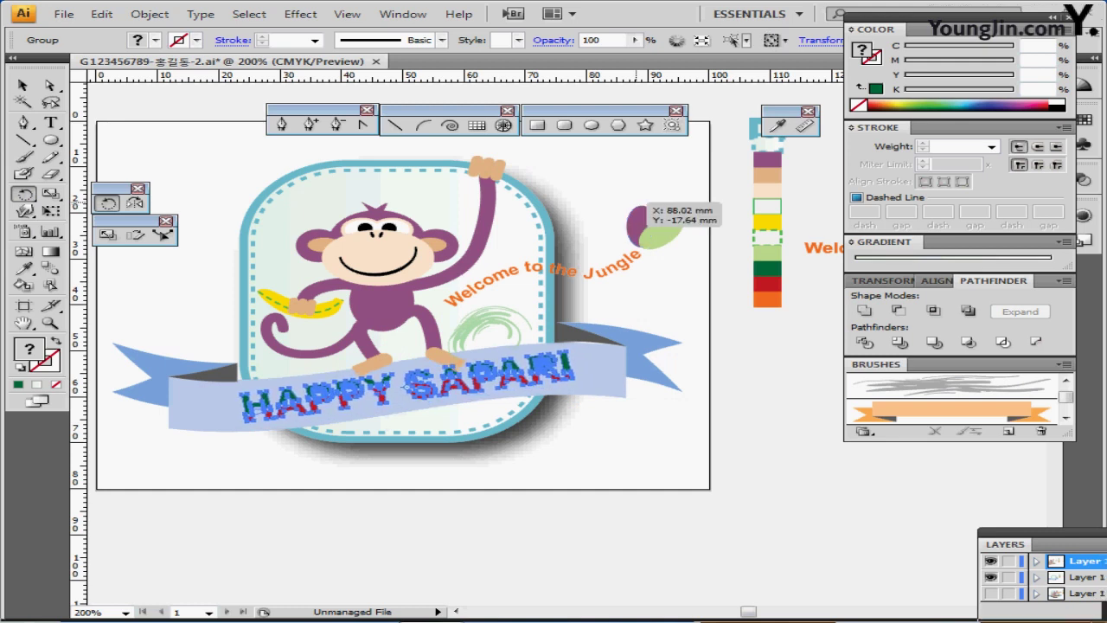
{"action": "left_click", "coordinate": [678, 459], "text": "ctrl"}
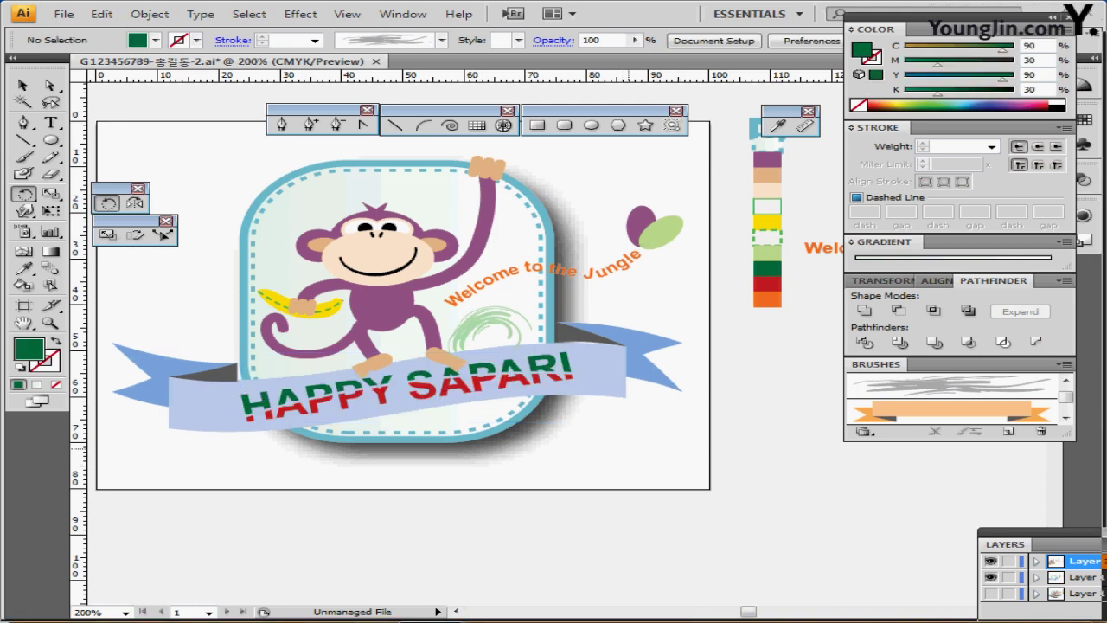
Shift the "HAPPY SAPARI" lettering about 1 mm left on the ribbon, fine-tune it slightly down and right, and deselect it
{"action": "left_click_drag", "start_coordinate": [629, 448], "coordinate": [662, 435]}
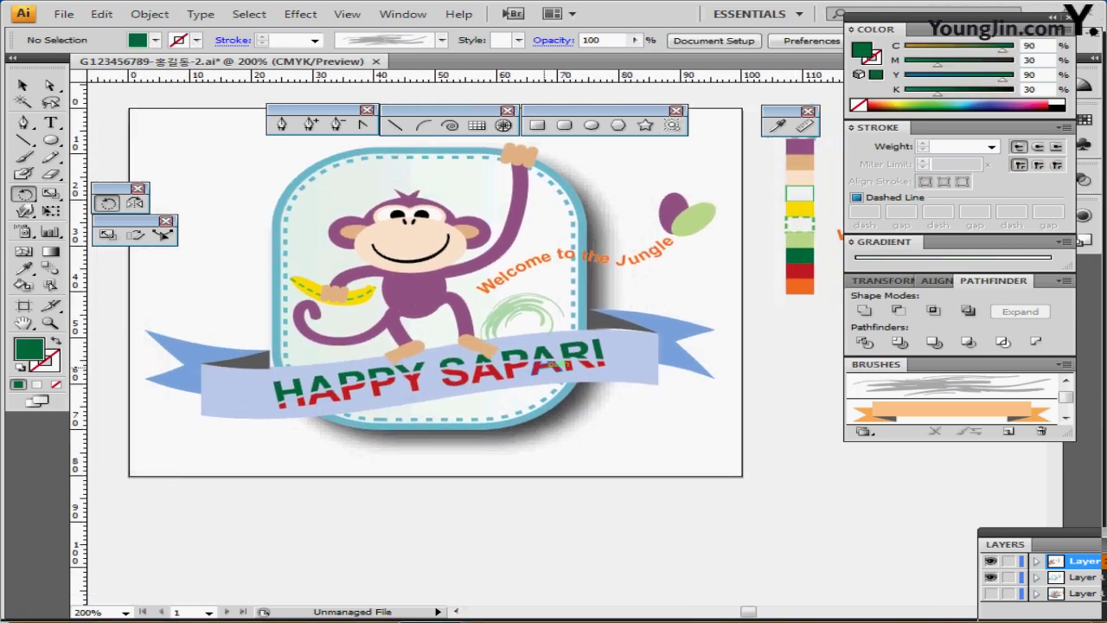
{"action": "left_click", "coordinate": [544, 365], "text": "ctrl"}
{"action": "mouse_move", "coordinate": [547, 363]}
{"action": "left_mouse_down"}
{"action": "mouse_move", "coordinate": [554, 380]}
{"action": "mouse_move", "coordinate": [559, 369]}
{"action": "left_mouse_up"}
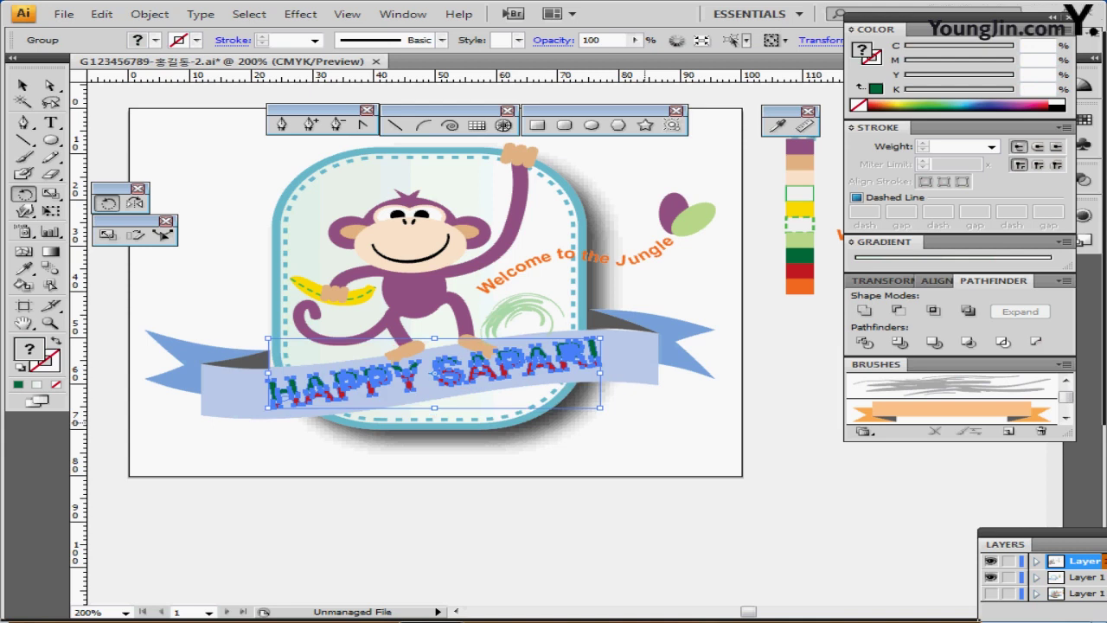
{"action": "key", "text": "ctrl+shift+a"}
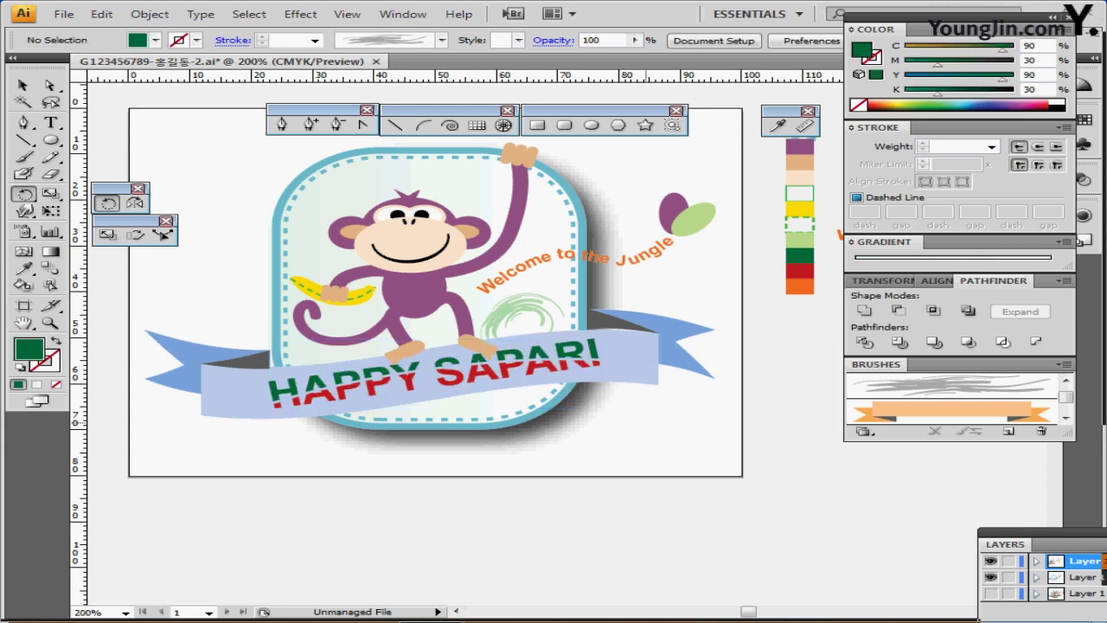
{"action": "left_click", "coordinate": [571, 357], "text": "ctrl"}
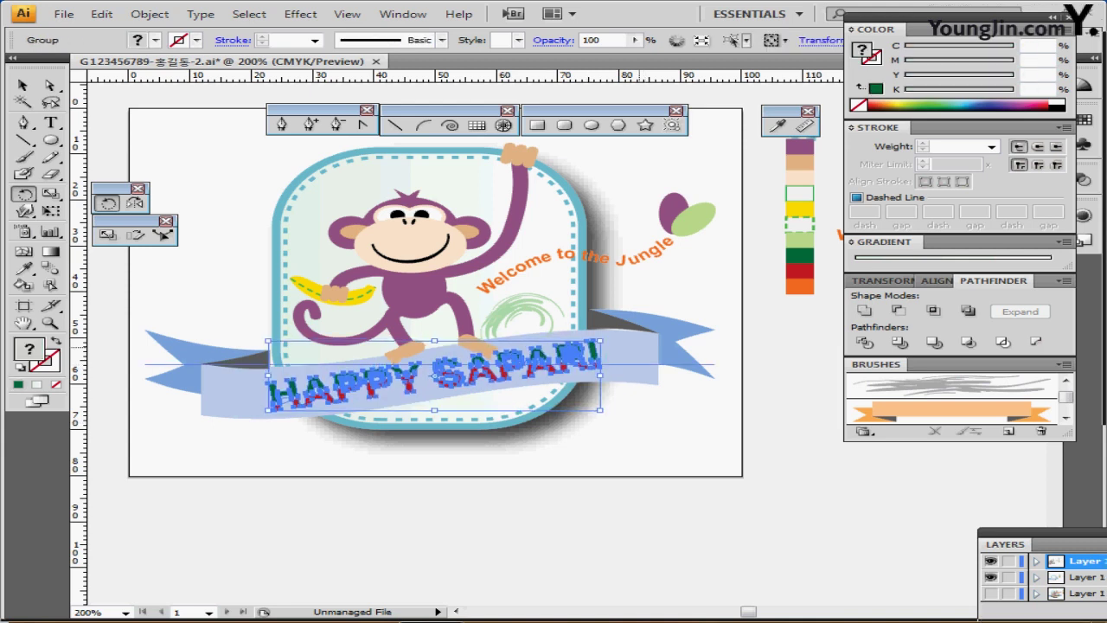
{"action": "key", "text": "Down"}
{"action": "key", "text": "Right"}
{"action": "key", "text": "ctrl+shift+a"}
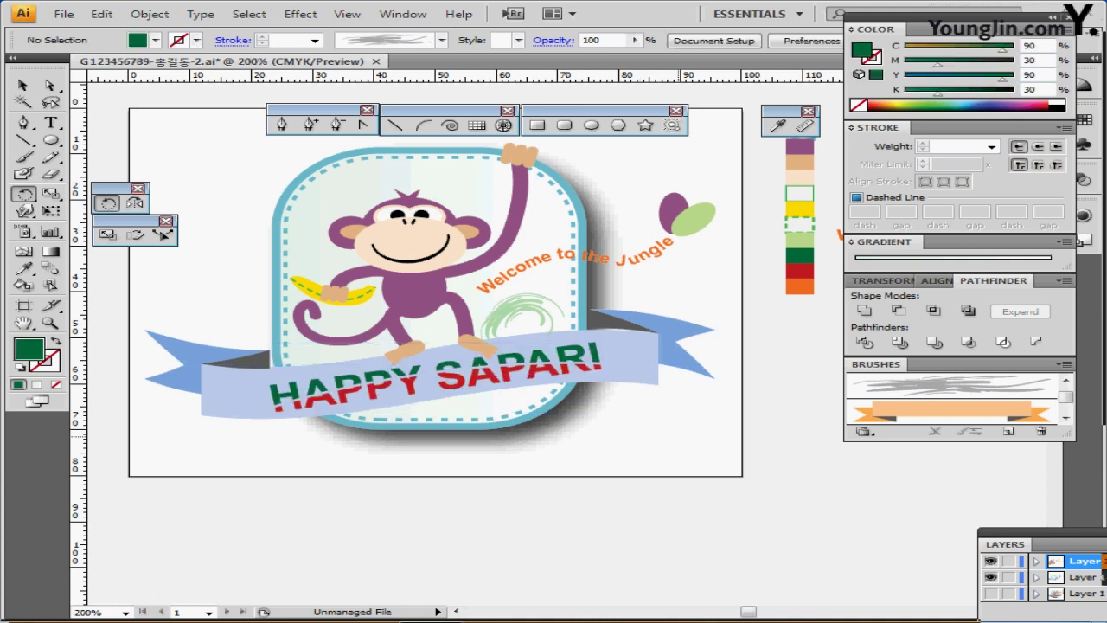